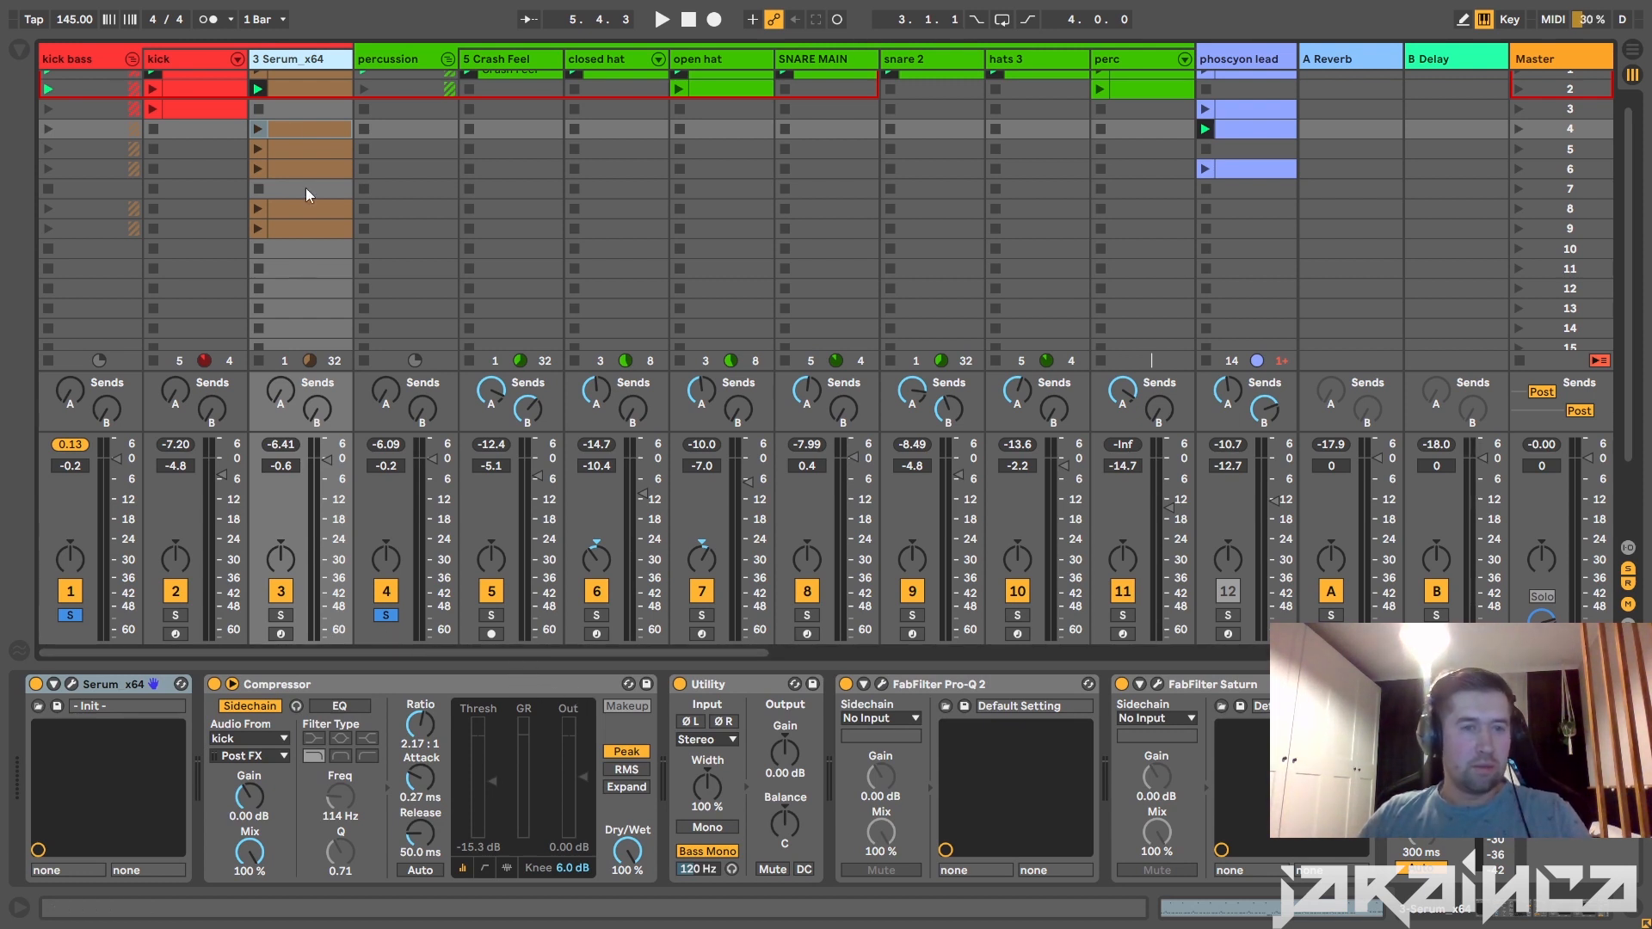
Solo only the kick bass group and play the current loop to hear the existing kick and bass.
{"action": "left_click", "coordinate": [69, 616]}
{"action": "left_click", "coordinate": [70, 617]}
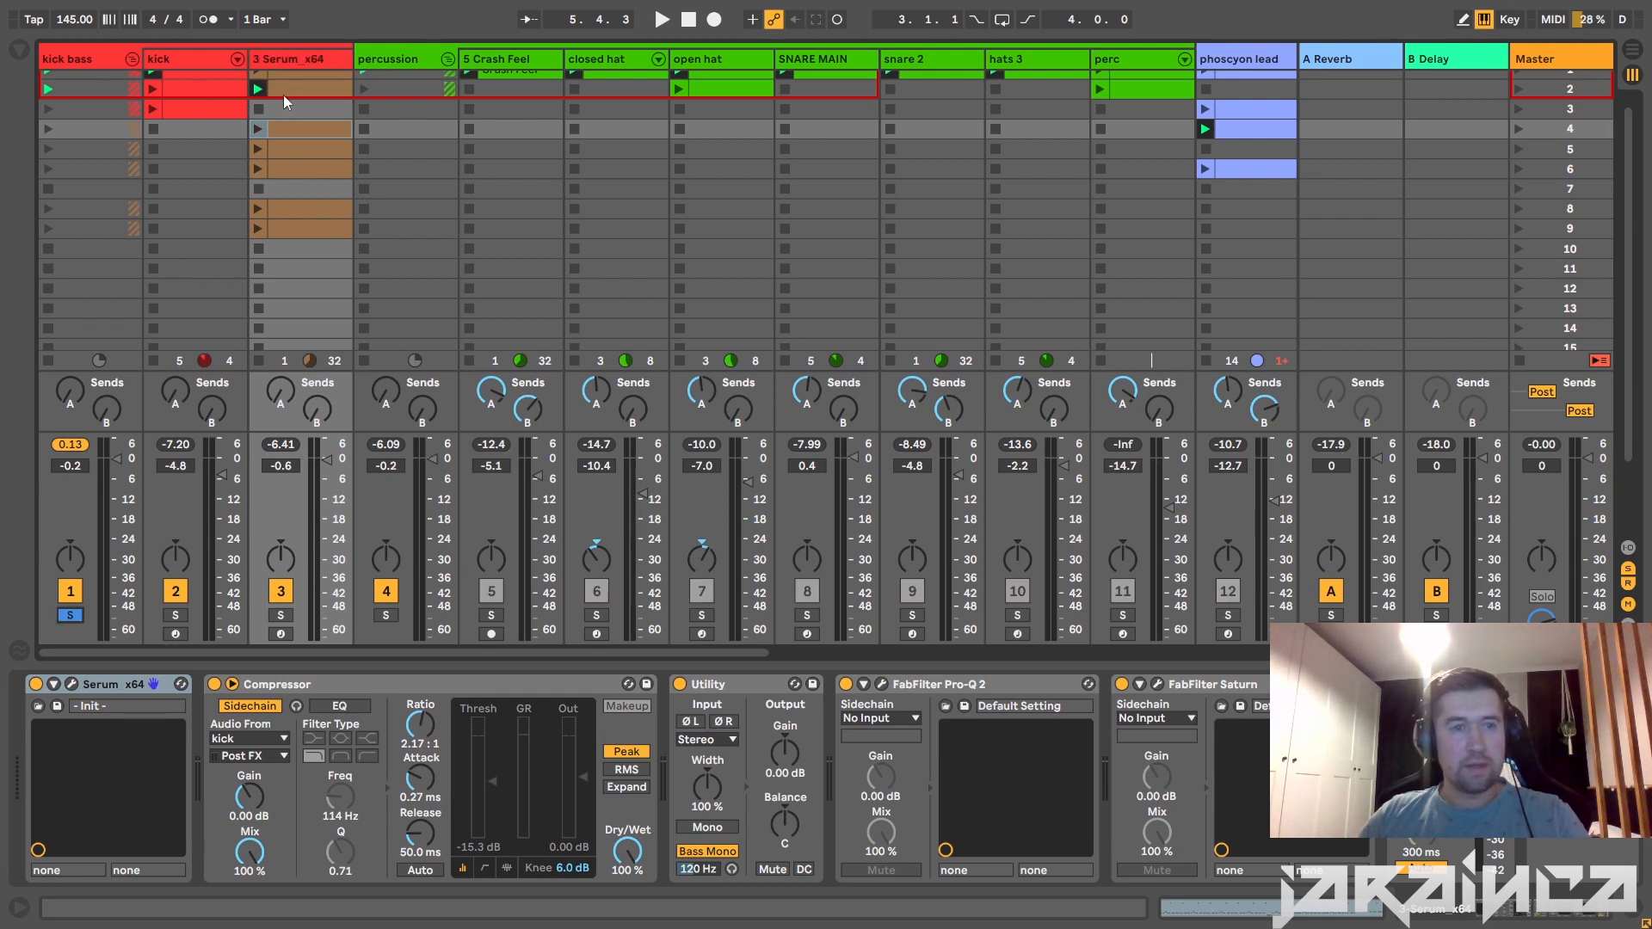
{"action": "key", "text": "space"}
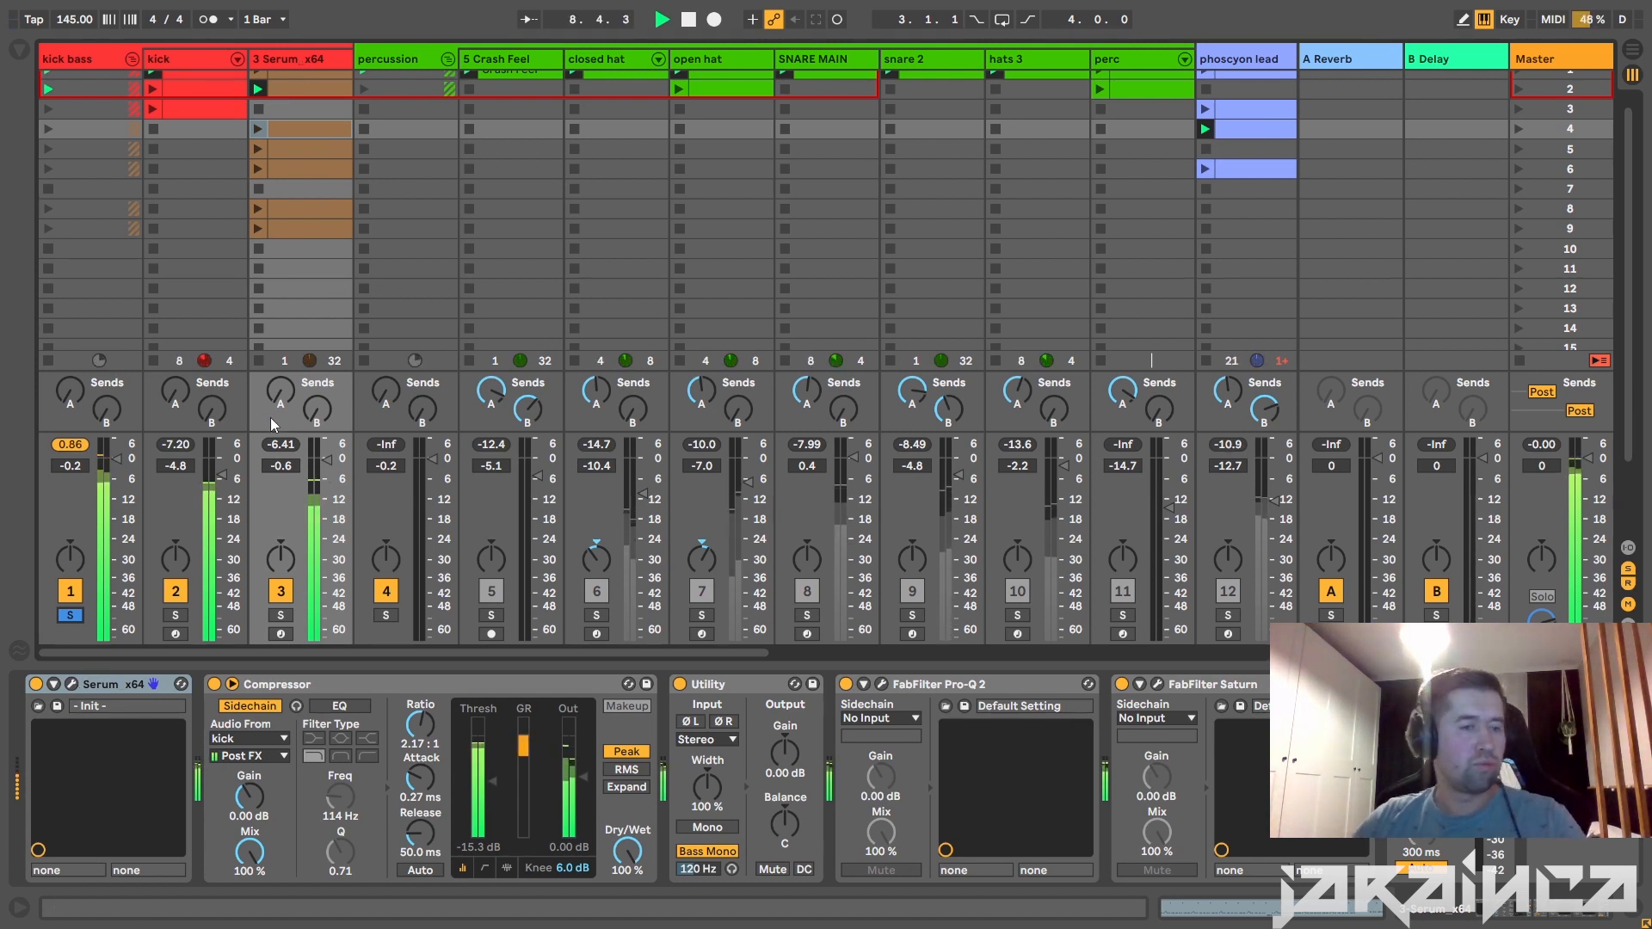
Insert a MIDI track after the 3 Serum_x64 track and load the Serum_x64 plug-in on it.
{"action": "right_click", "coordinate": [302, 58]}
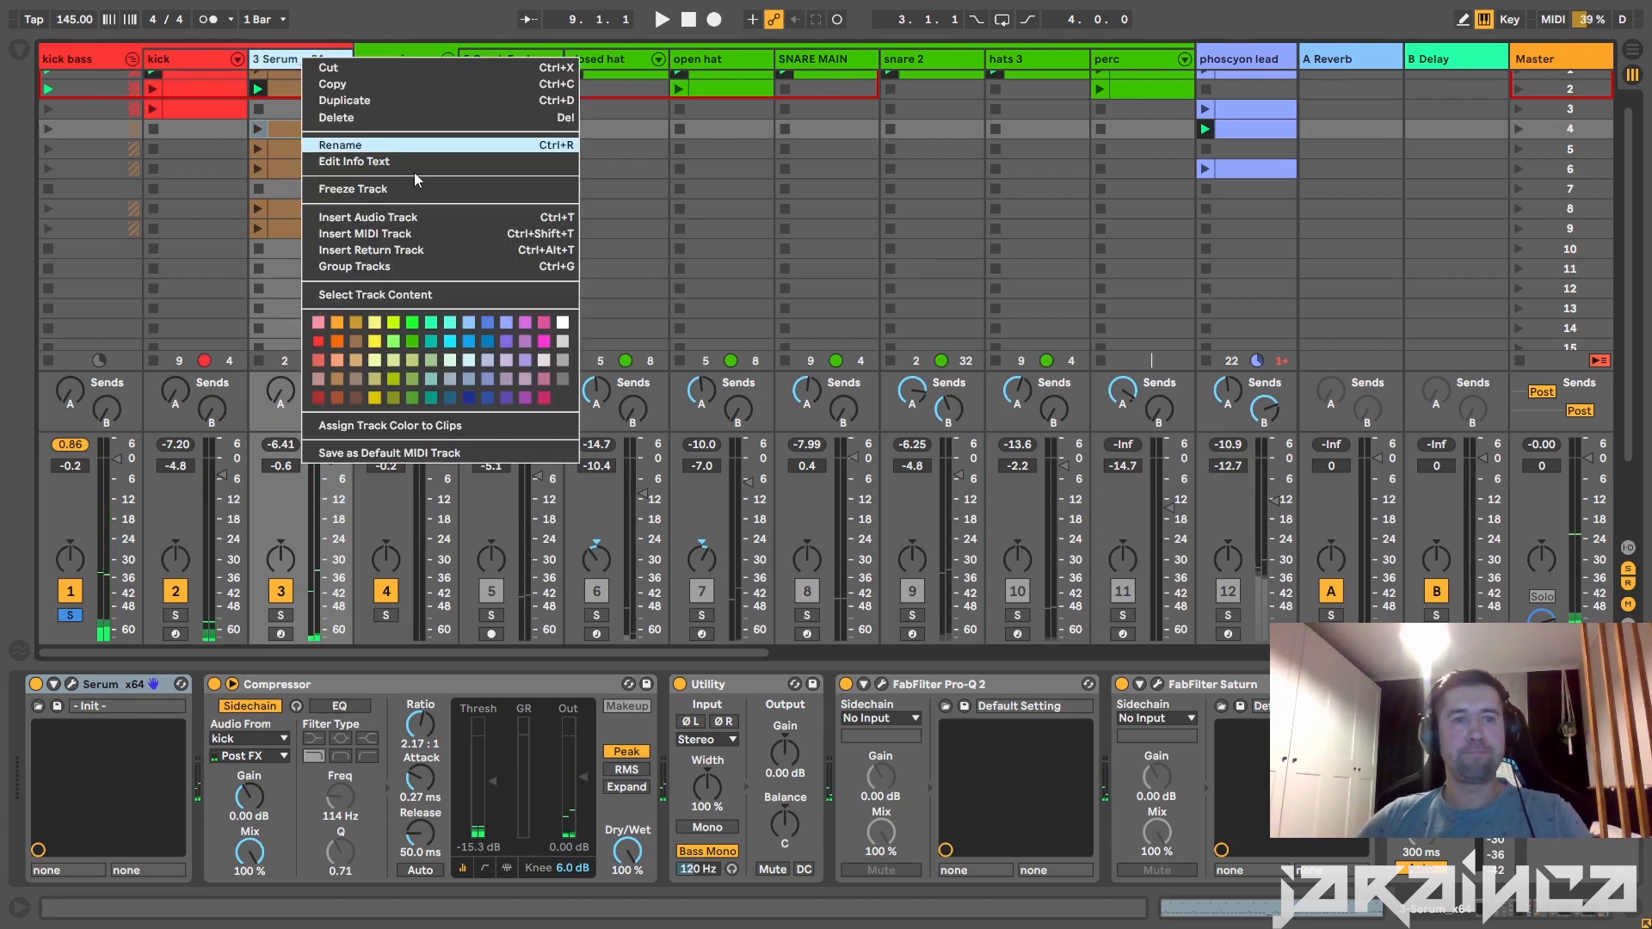
{"action": "left_click", "coordinate": [375, 231]}
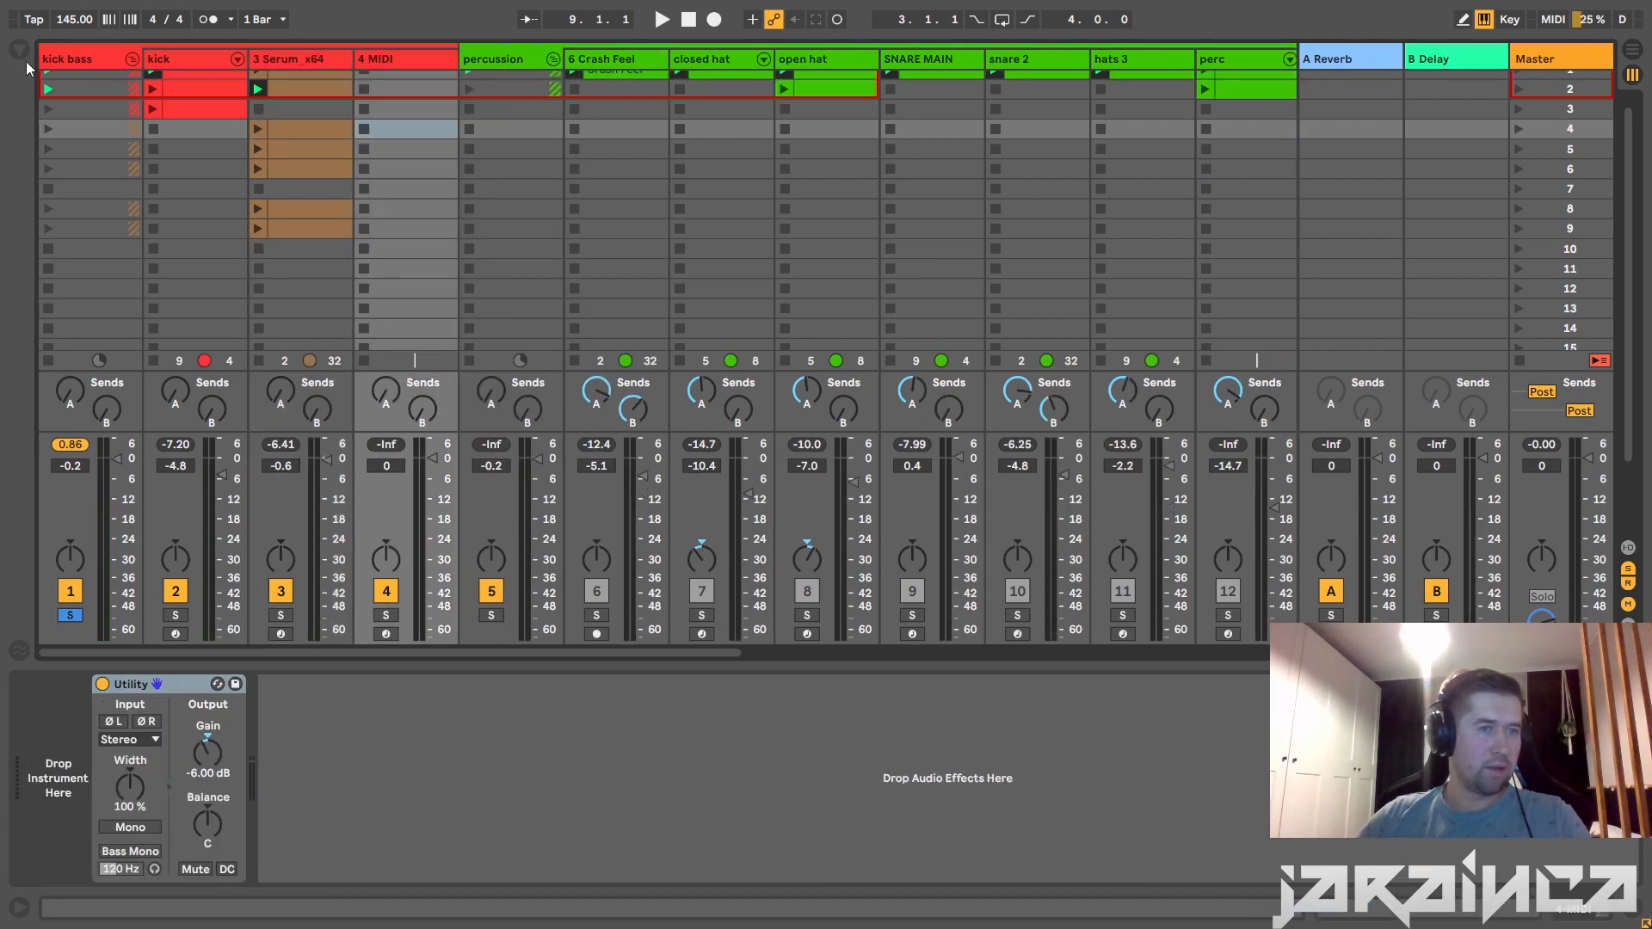
{"action": "key", "text": "ctrl+f"}
{"action": "type", "text": "serum"}
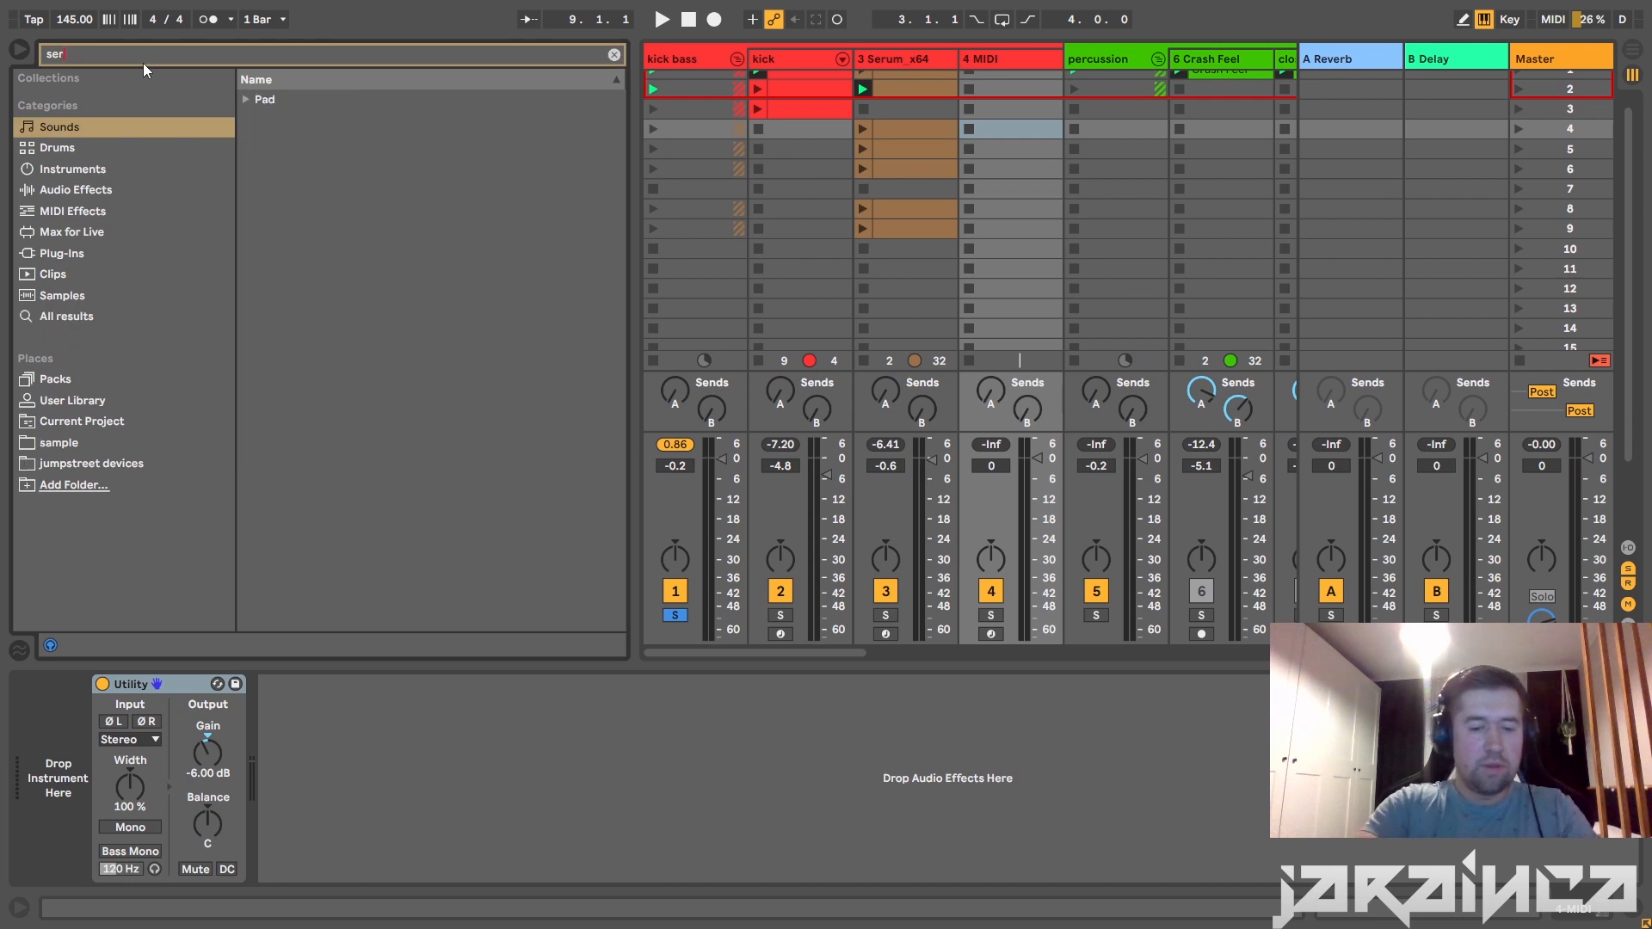
{"action": "left_click", "coordinate": [177, 253]}
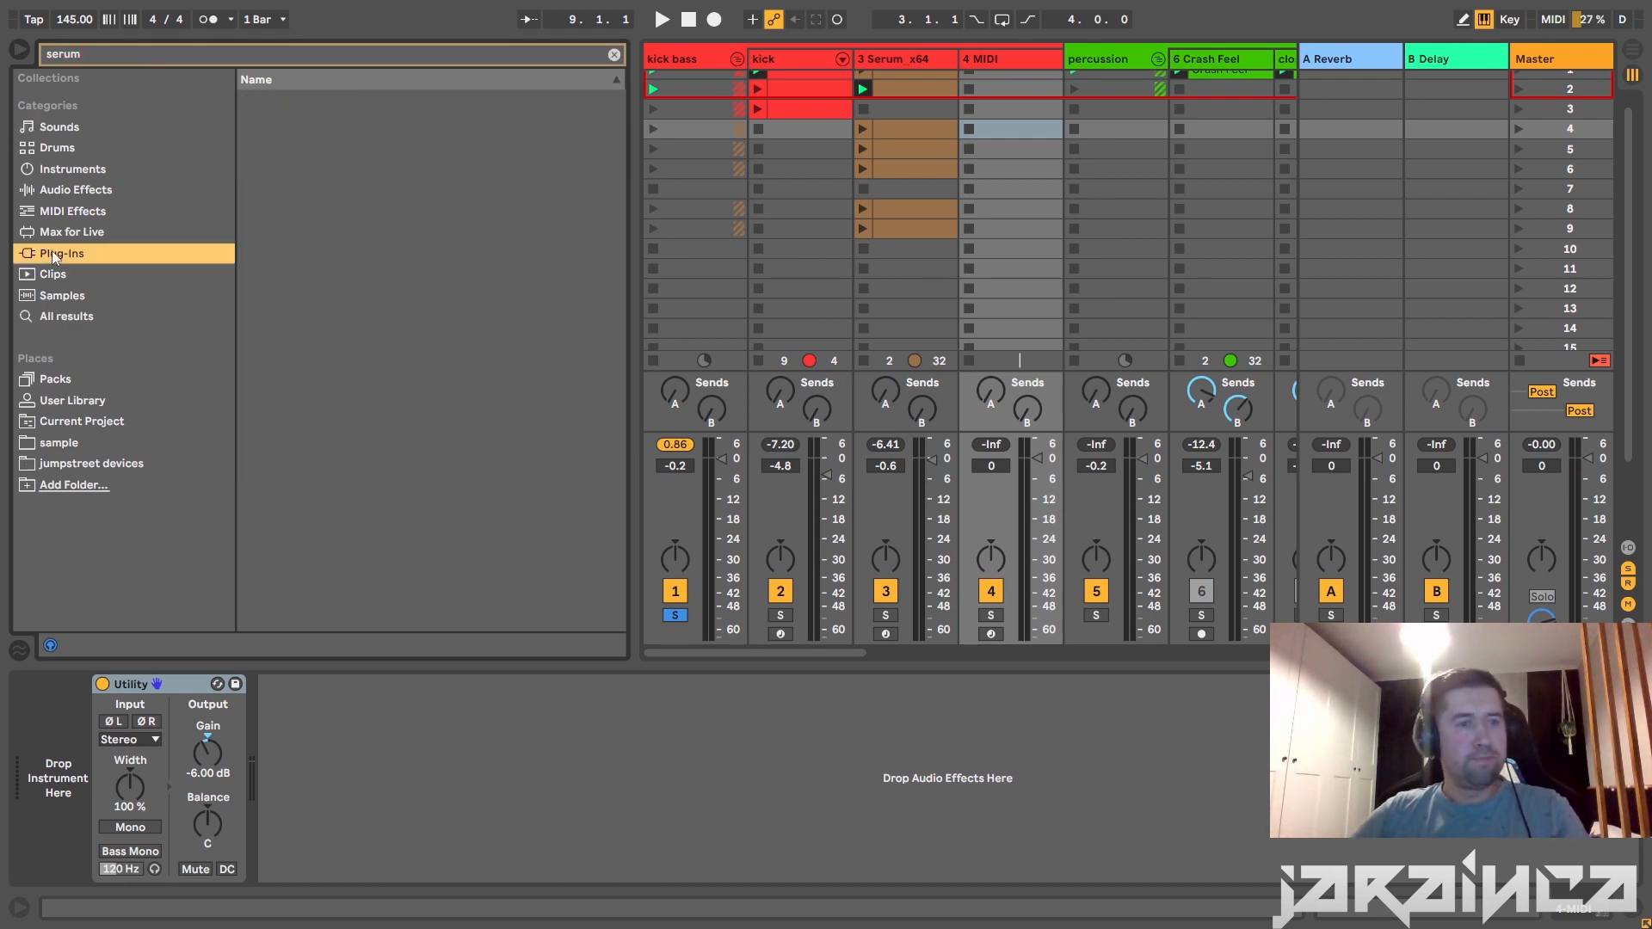
{"action": "left_click", "coordinate": [260, 105]}
{"action": "double_click", "coordinate": [318, 120]}
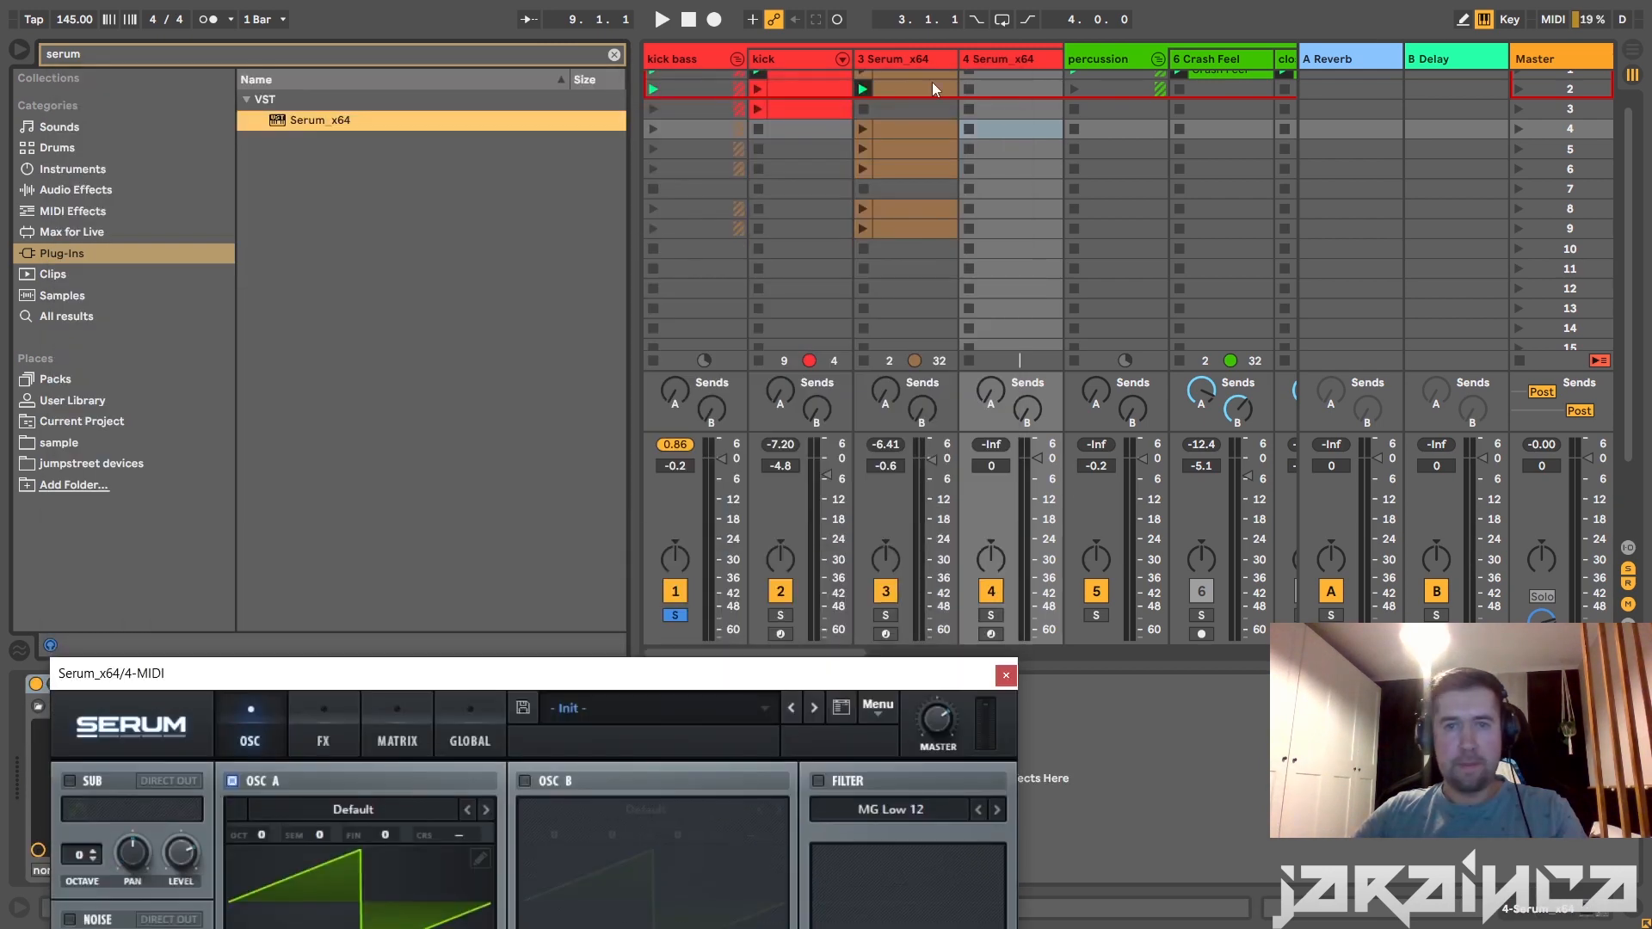
Copy a MIDI clip from the 3 Serum_x64 track into the first slot of the 4 Serum_x64 track and check its notes.
{"action": "left_click", "coordinate": [907, 87]}
{"action": "key", "text": "Up"}
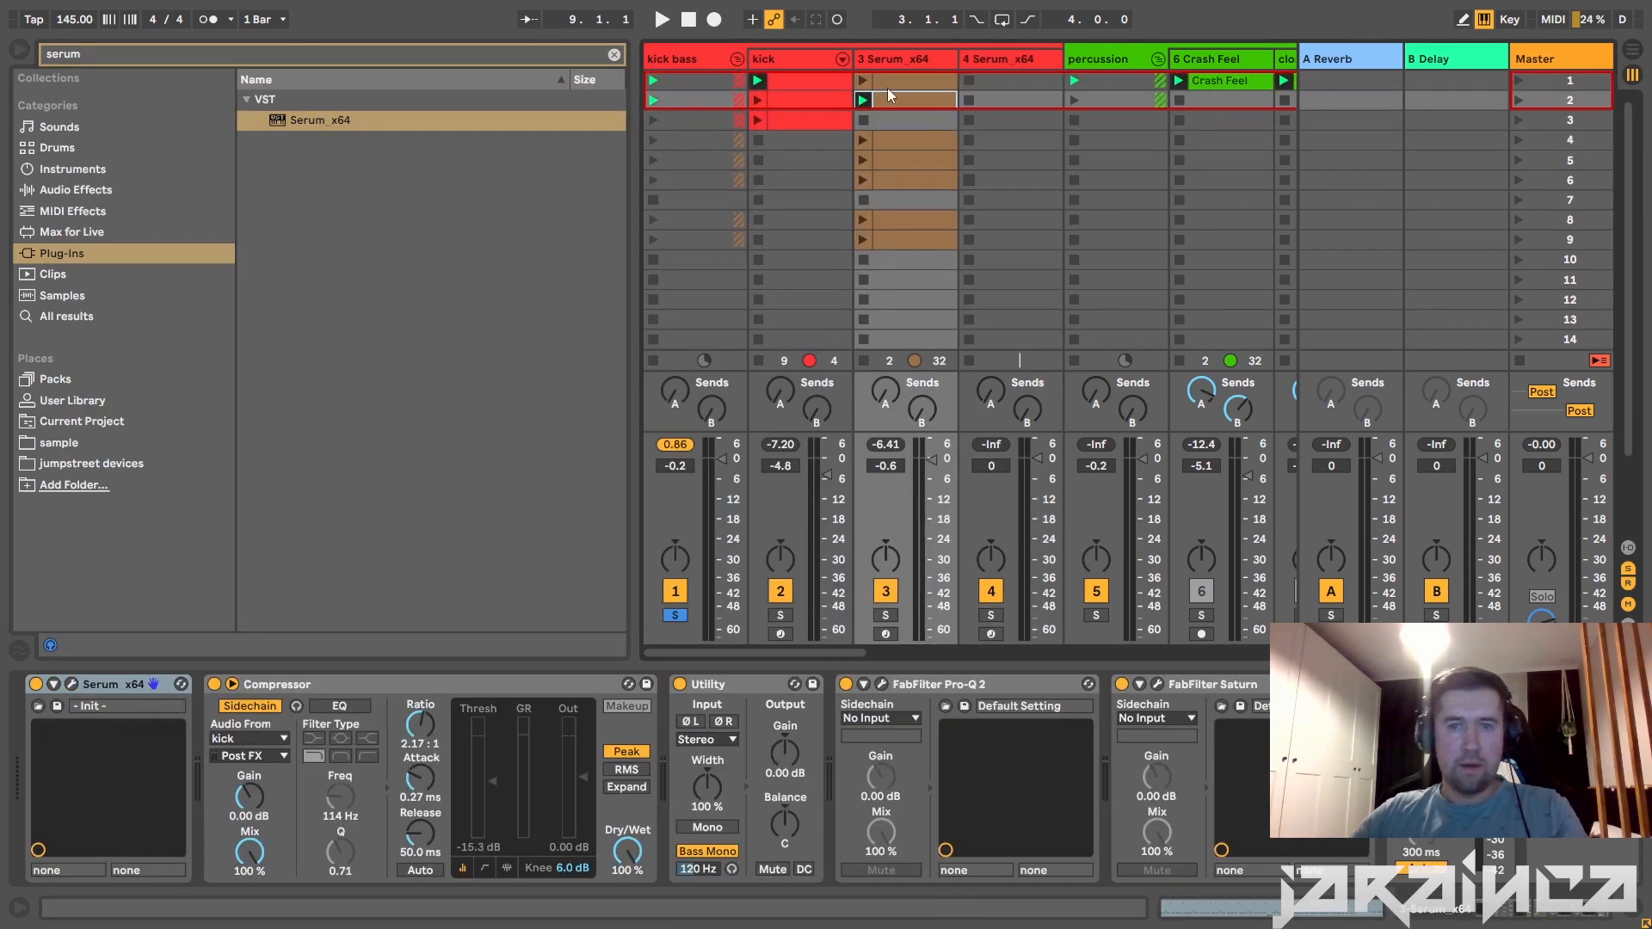
{"action": "left_click", "coordinate": [1004, 88]}
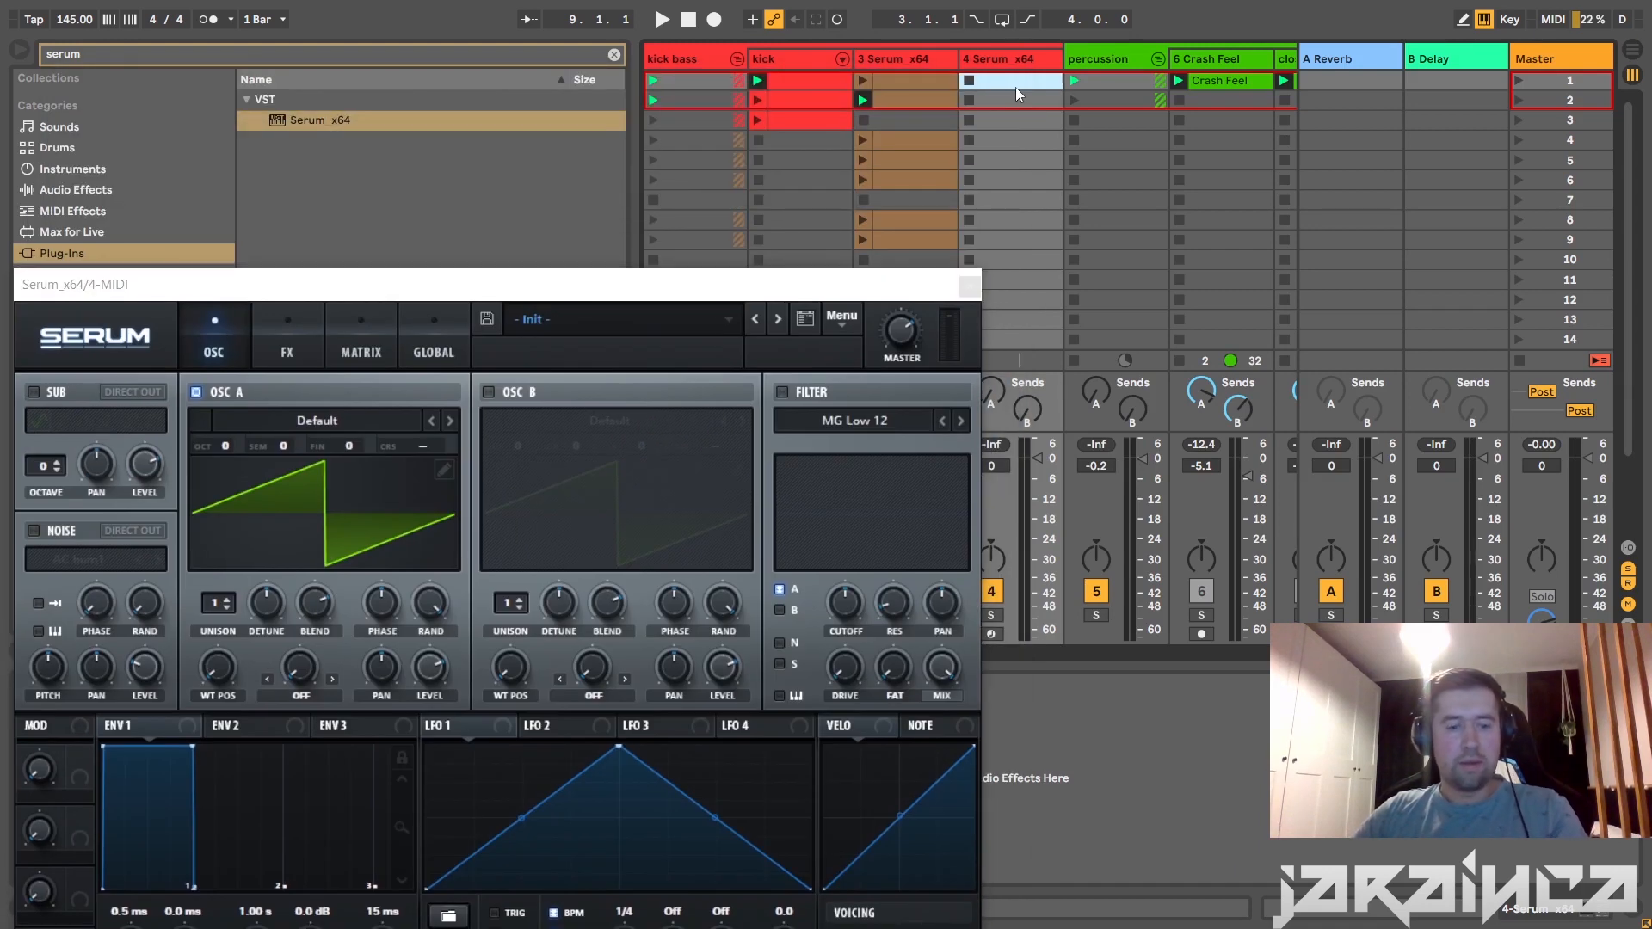
{"action": "key", "text": "ctrl+v"}
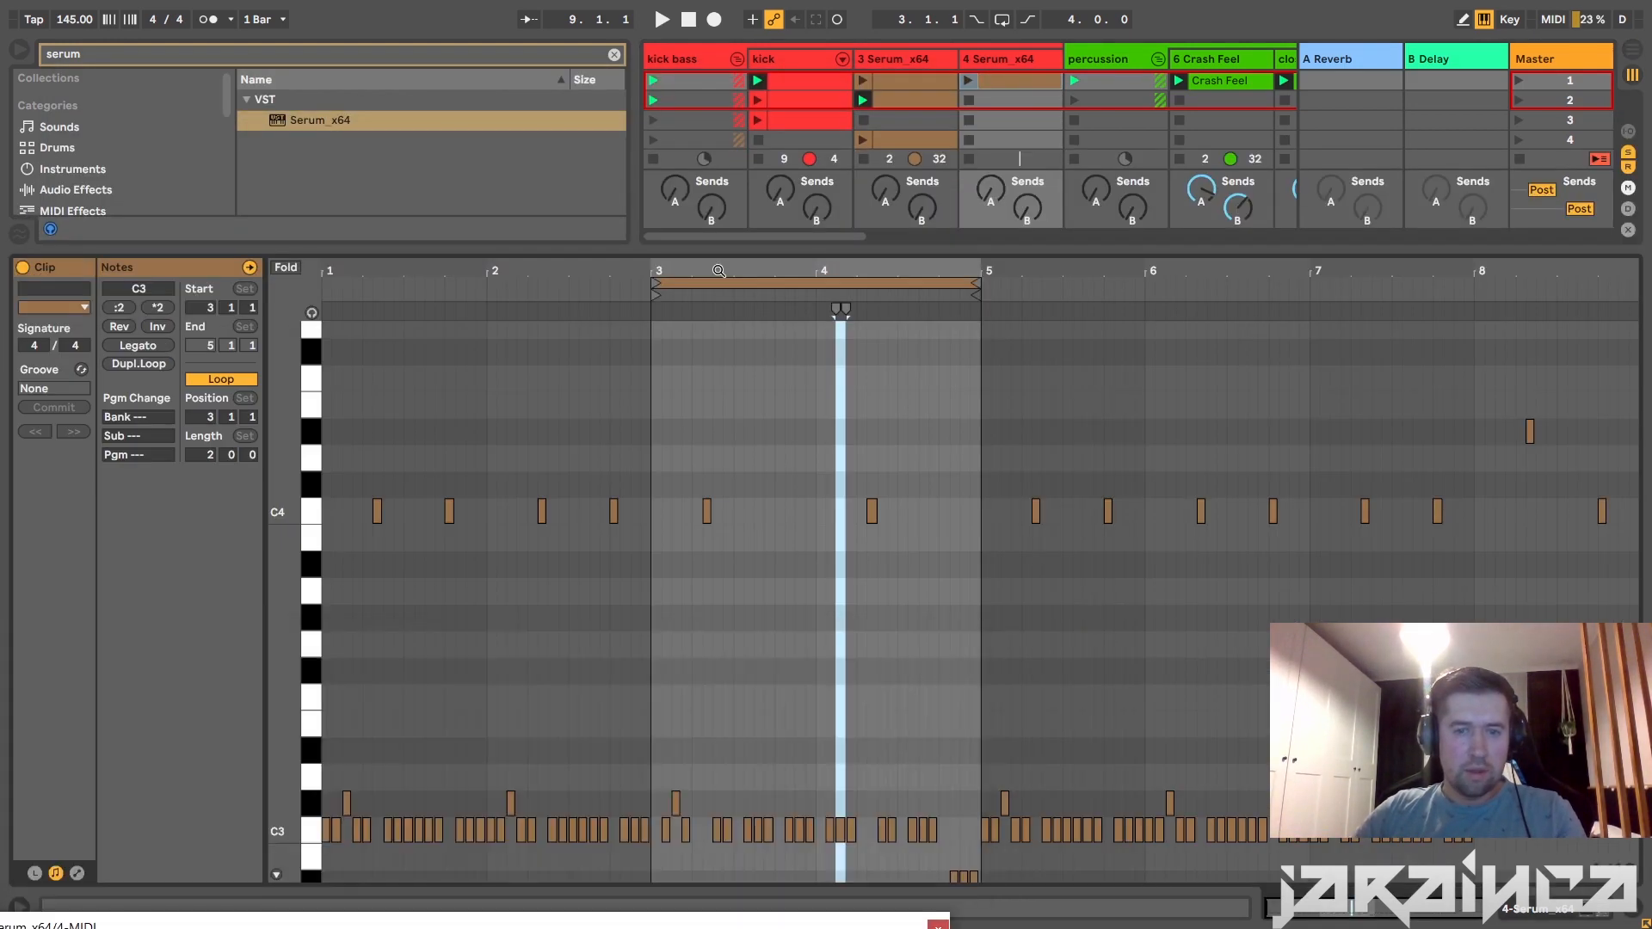
{"action": "left_click_drag", "start_coordinate": [731, 269], "coordinate": [864, 484]}
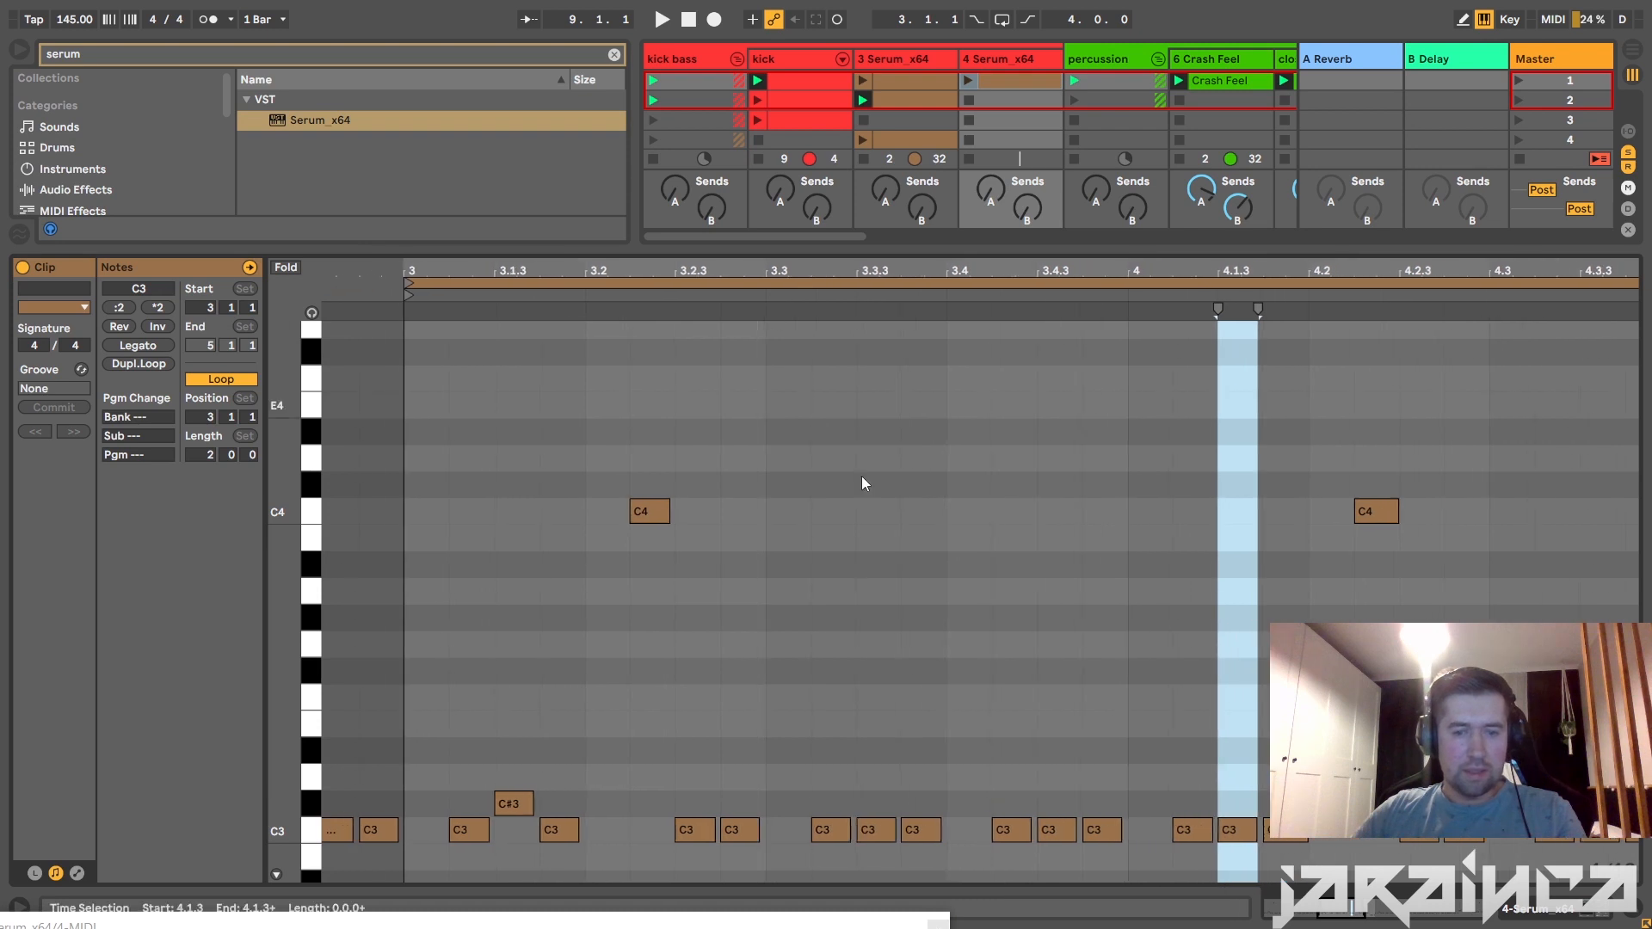
{"action": "scroll", "coordinate": [1268, 379], "scroll_direction": "right", "scroll_amount": 3}
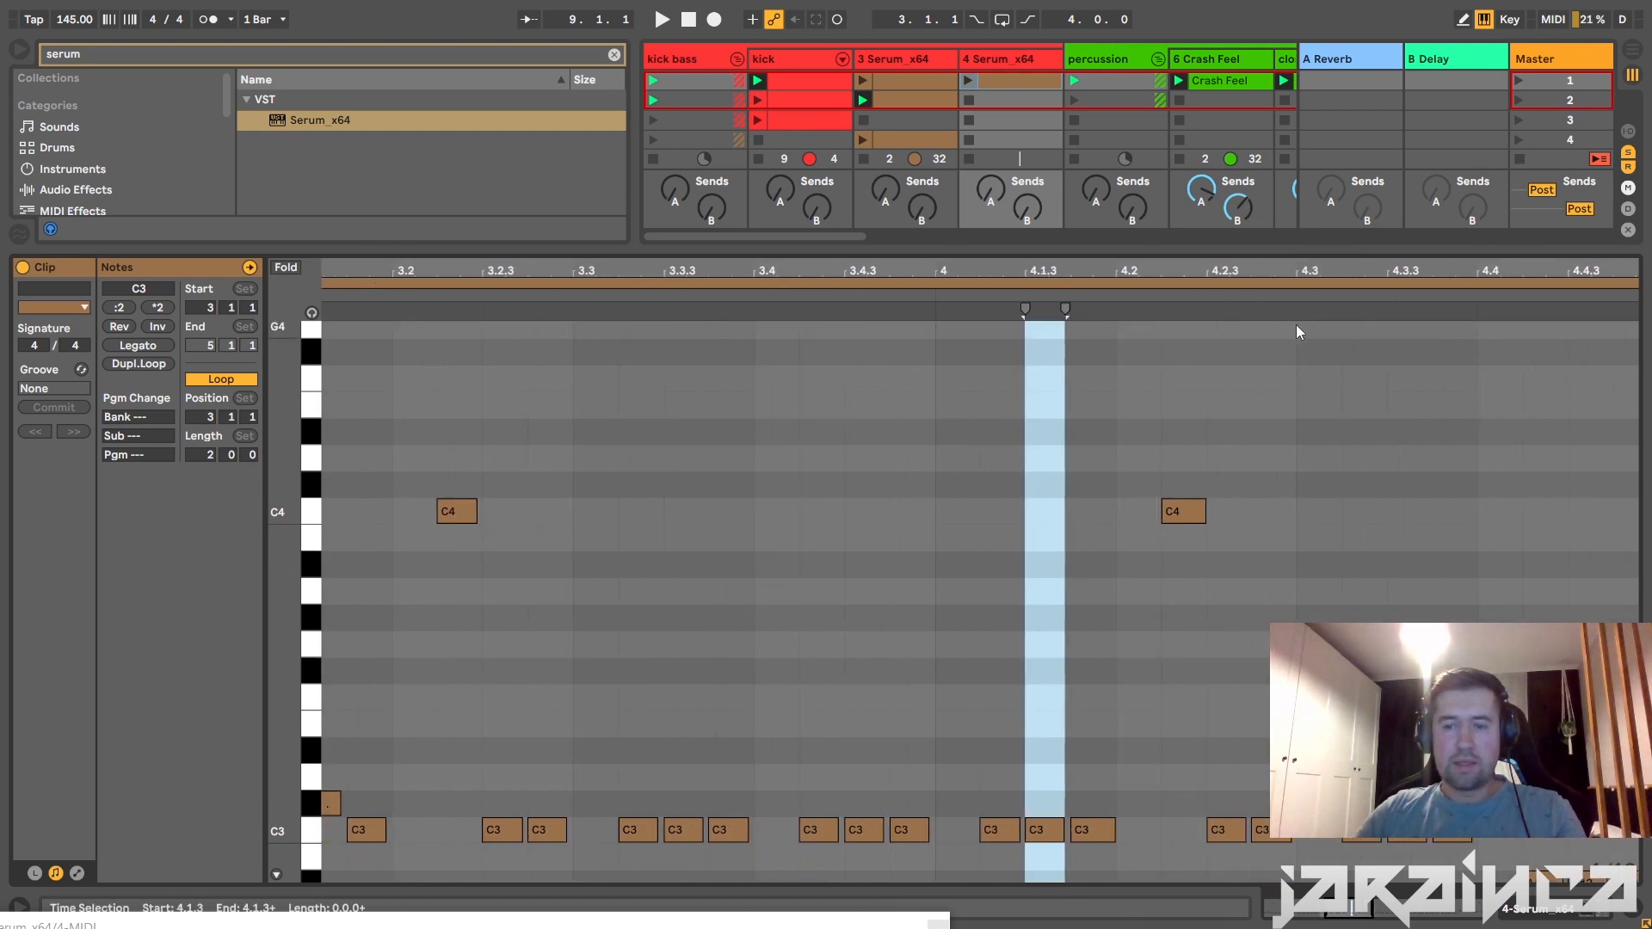
{"action": "double_click", "coordinate": [1255, 253]}
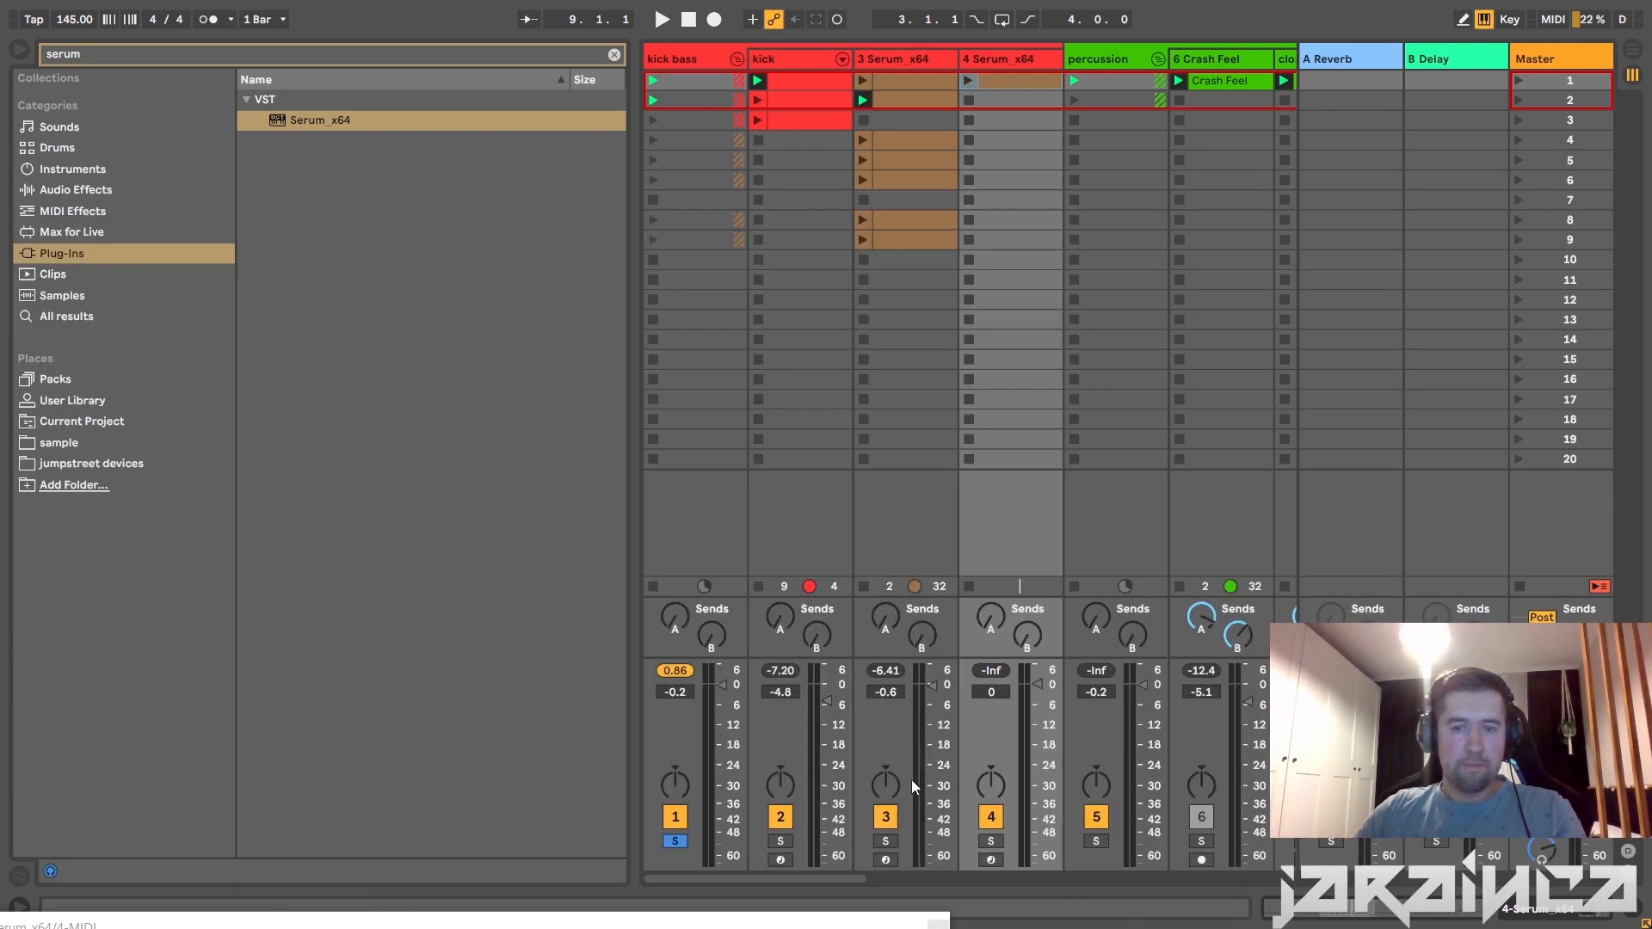
Mute the 3 Serum_x64 track and briefly play the copied clip with the 4 Serum_x64 track soloed.
{"action": "left_click", "coordinate": [886, 817]}
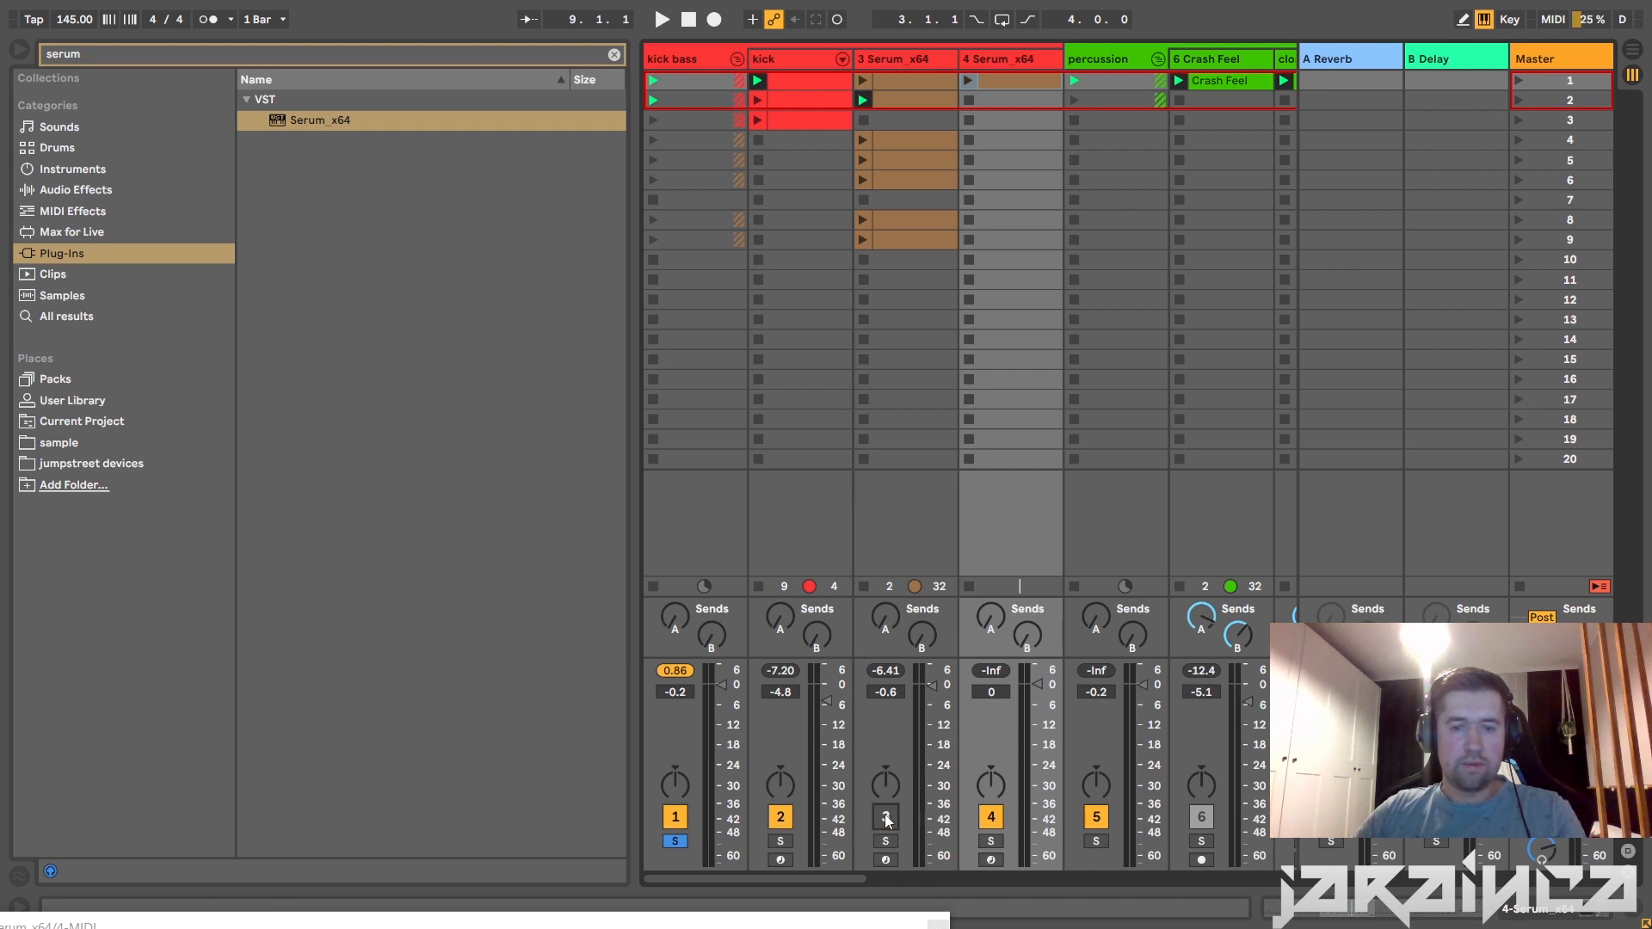
{"action": "left_click", "coordinate": [997, 60]}
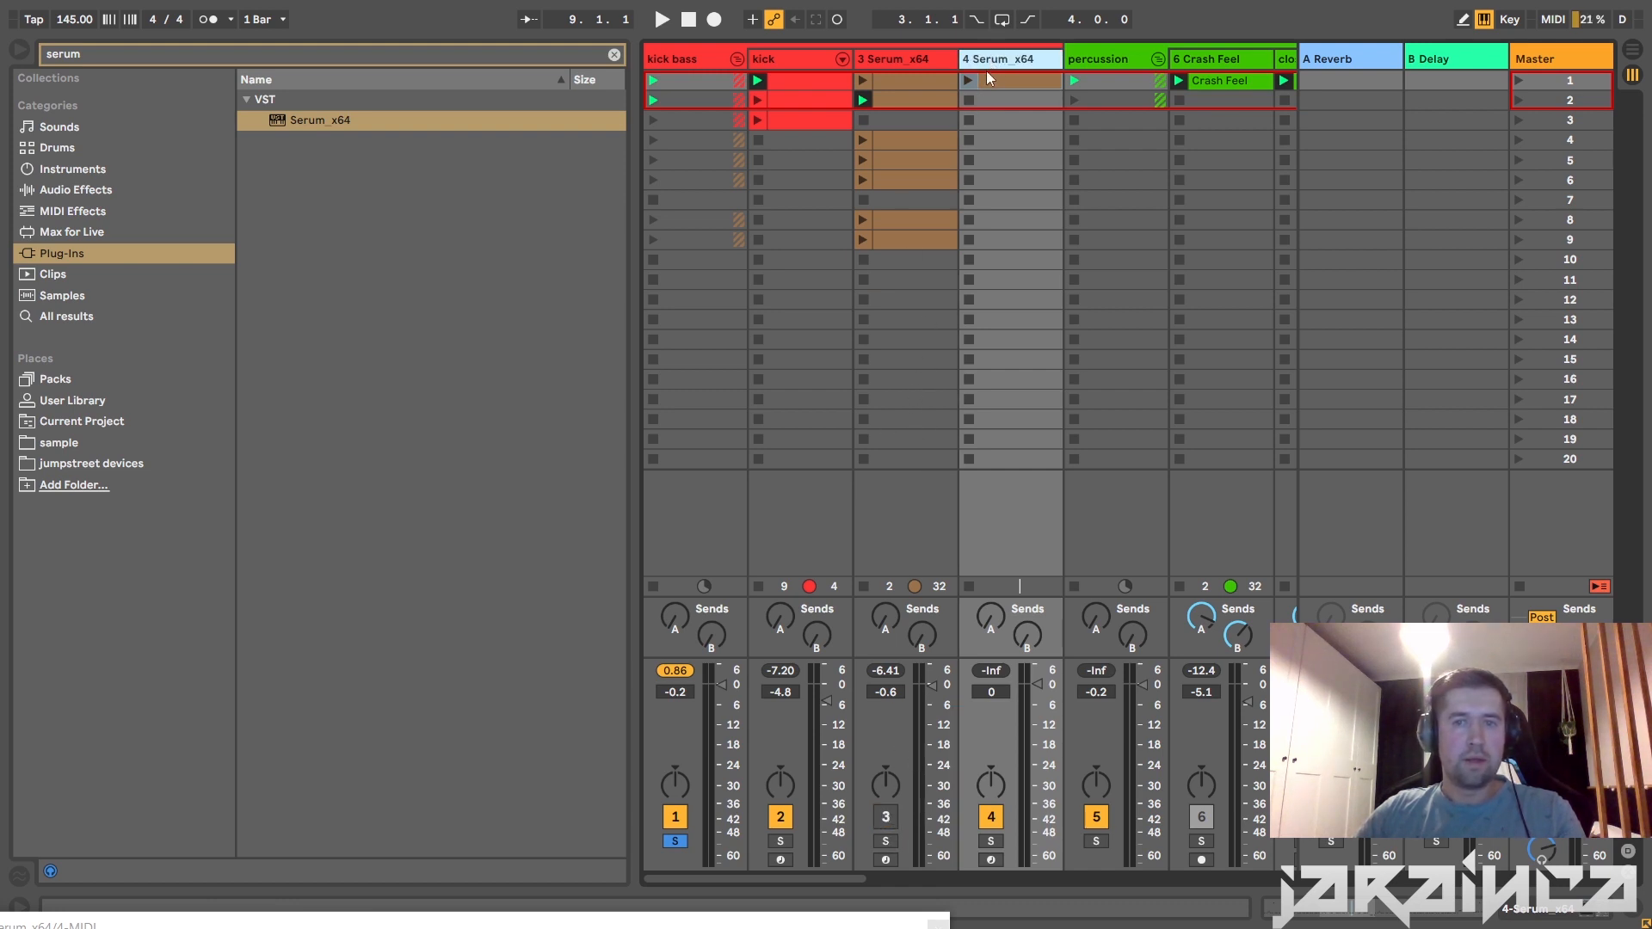
{"action": "left_click", "coordinate": [990, 841]}
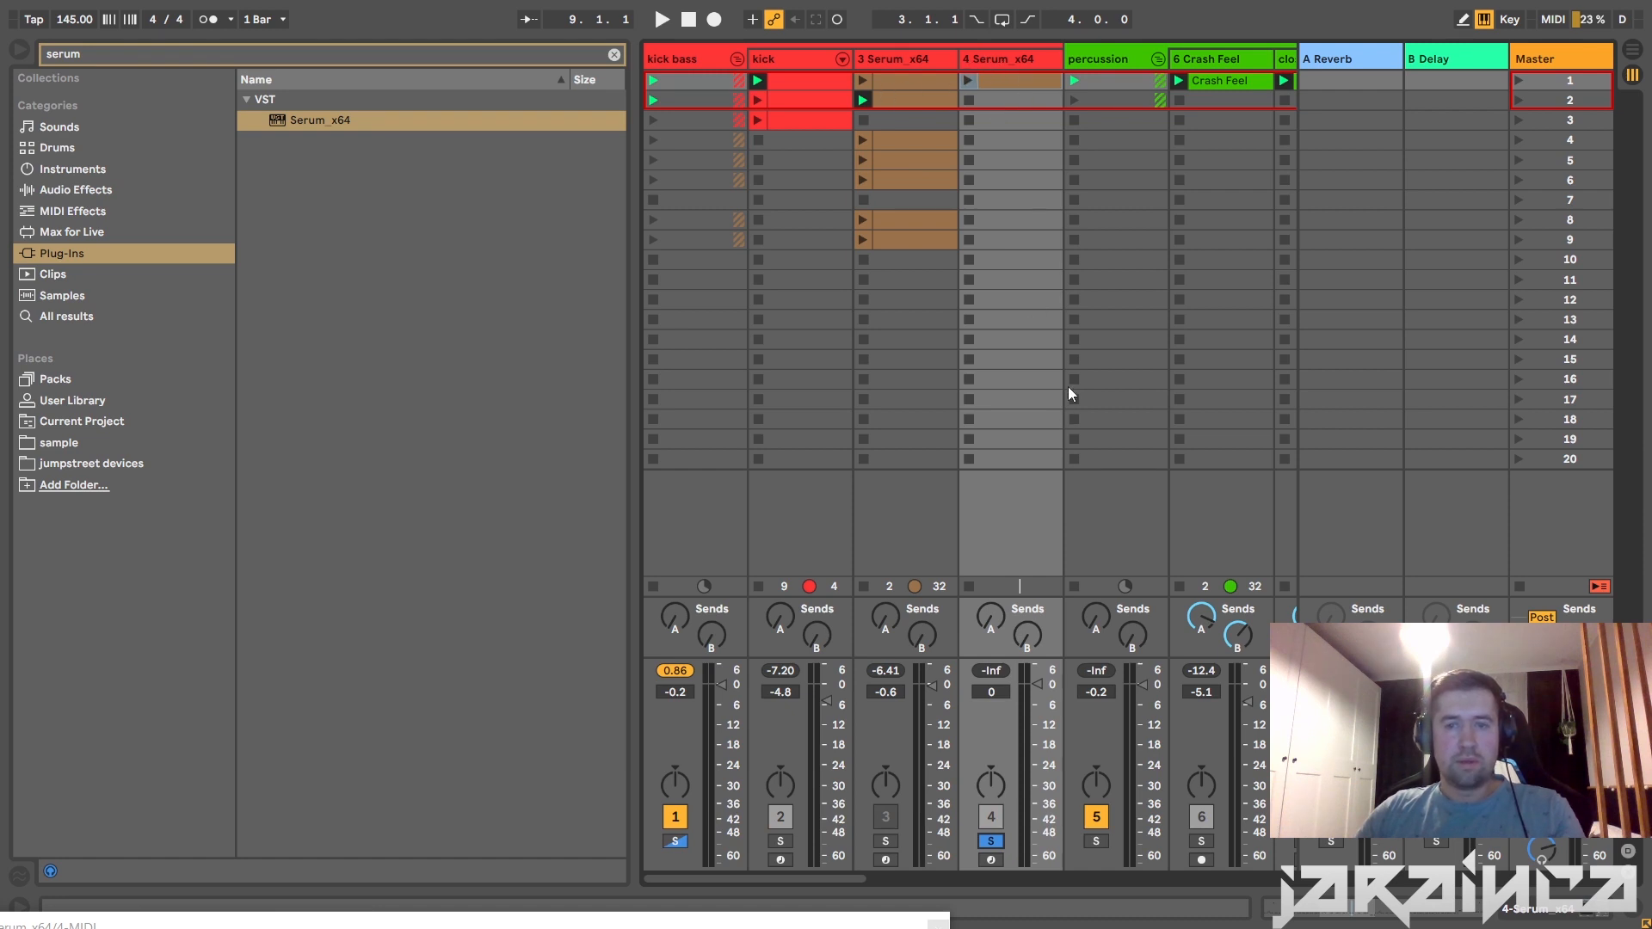
{"action": "left_click", "coordinate": [967, 81]}
{"action": "double_click", "coordinate": [997, 79]}
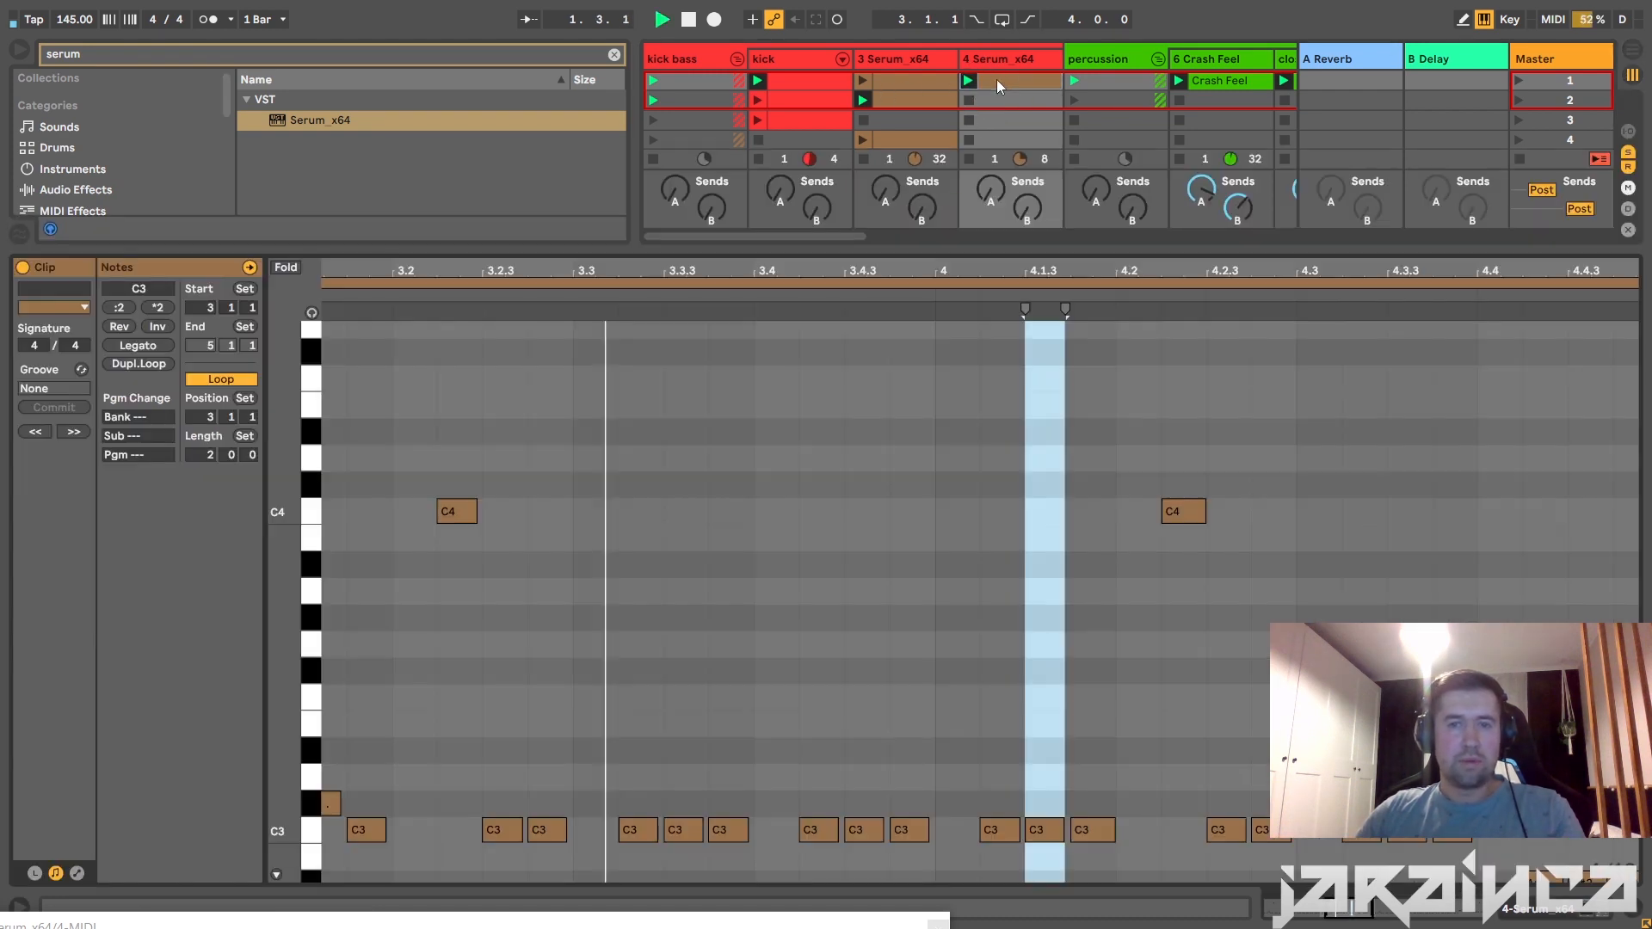
{"action": "key", "text": "space"}
Remove the Utility device from the 4 Serum_x64 track.
{"action": "left_click_drag", "start_coordinate": [1059, 250], "coordinate": [1060, 595]}
{"action": "left_click", "coordinate": [1022, 62]}
{"action": "left_click", "coordinate": [1022, 67]}
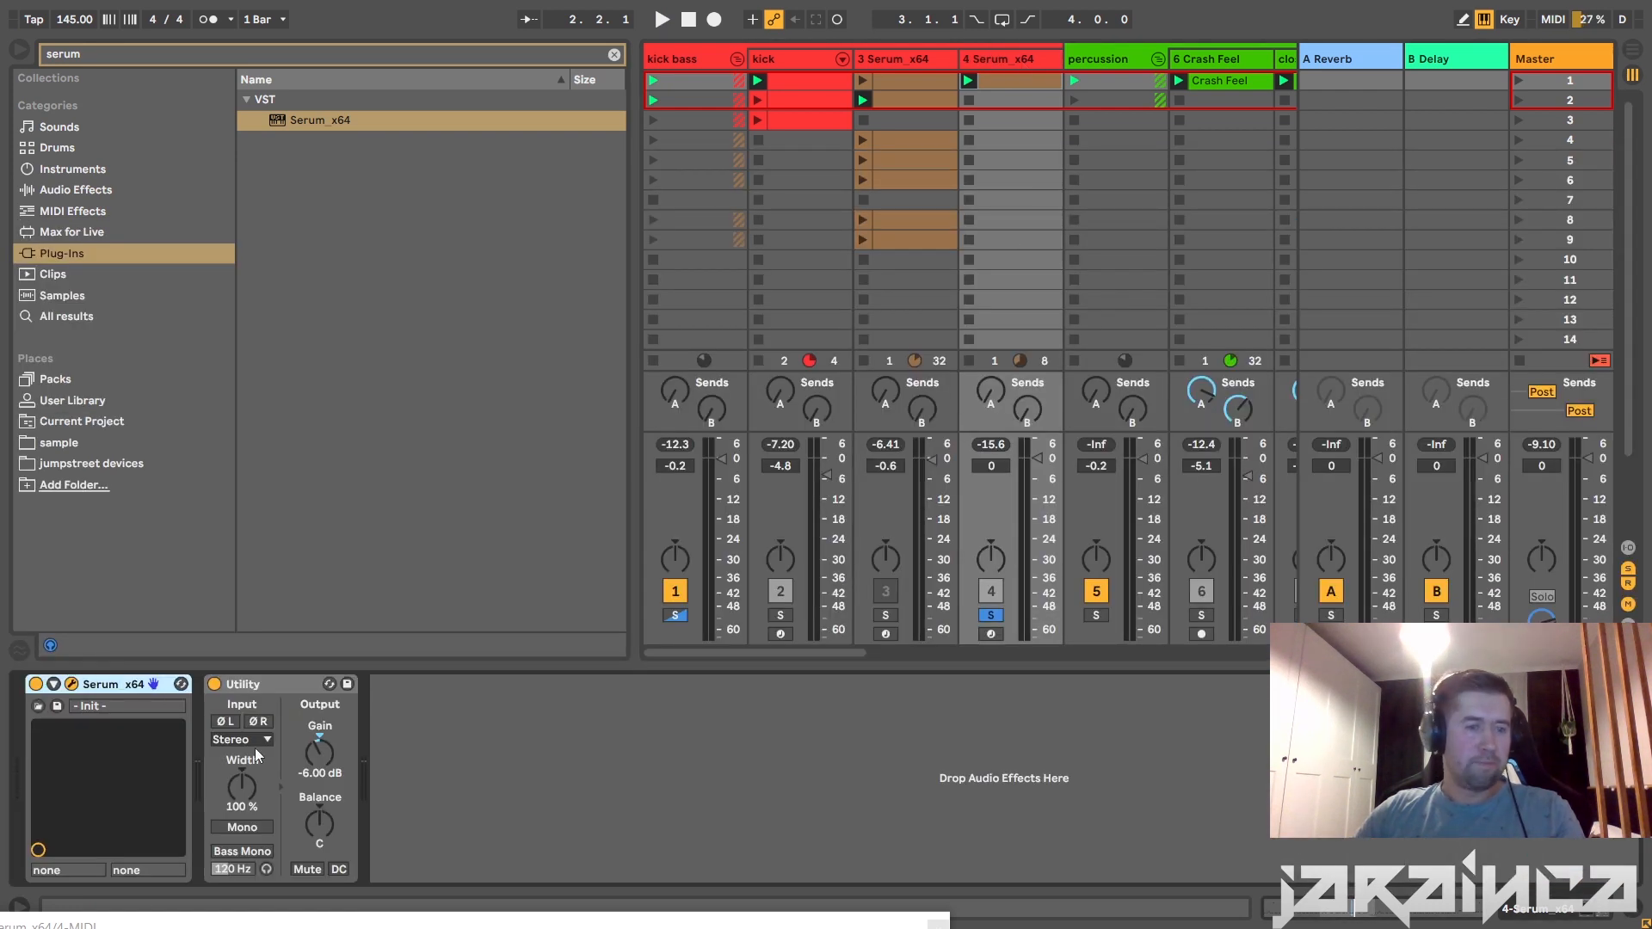
{"action": "left_click", "coordinate": [282, 691]}
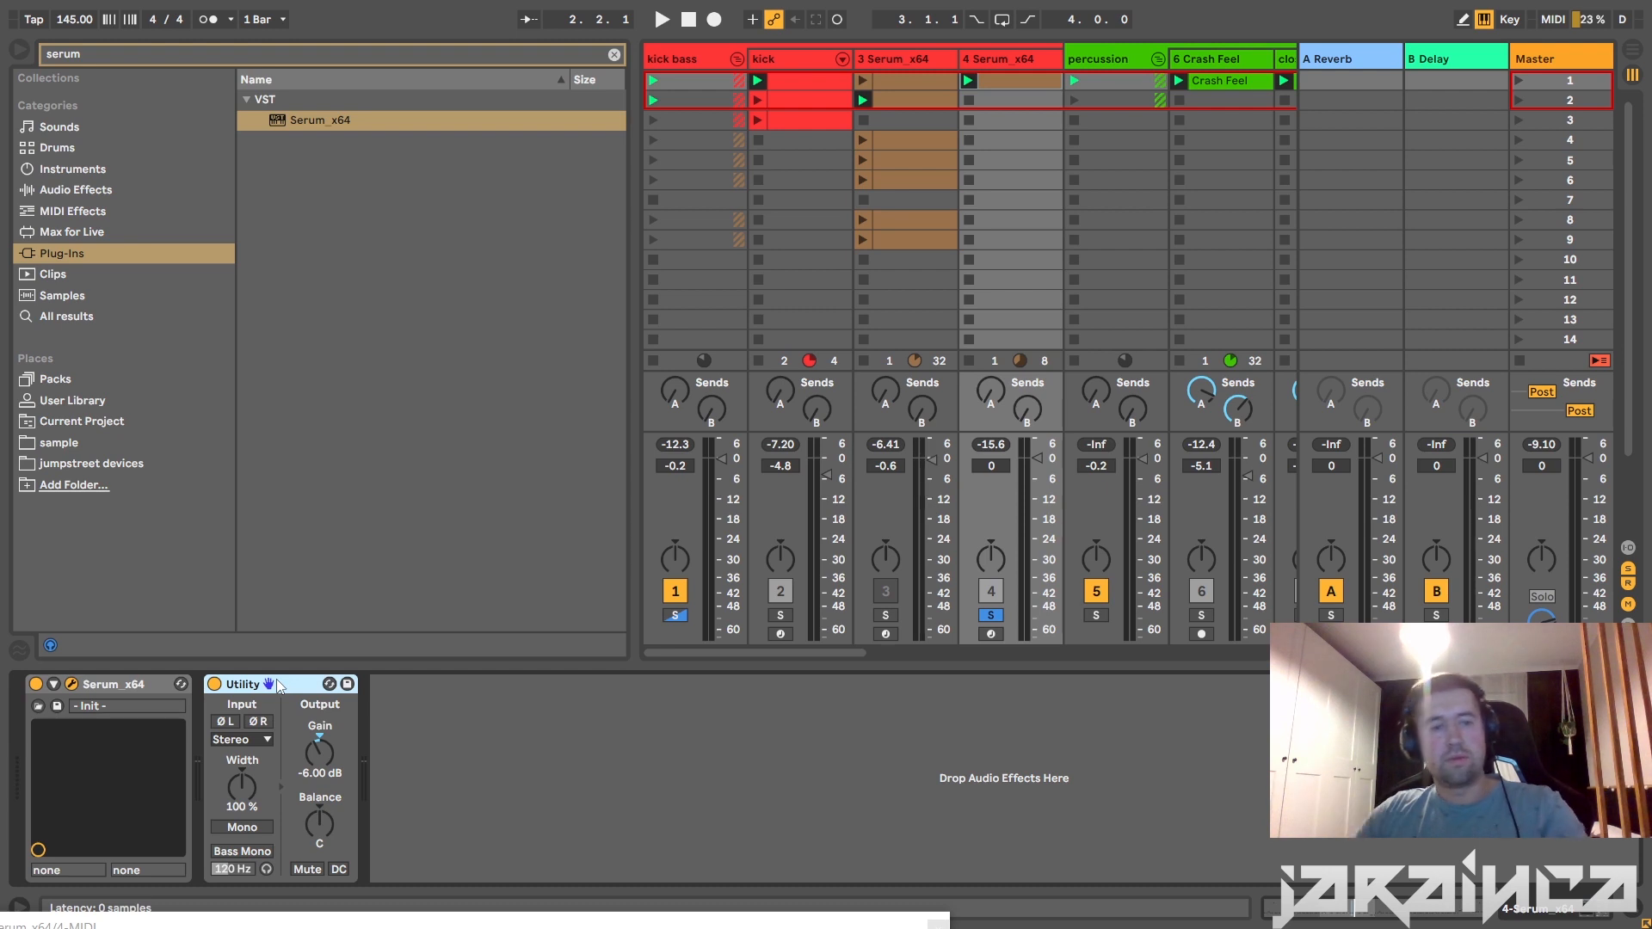
{"action": "key", "text": "Delete"}
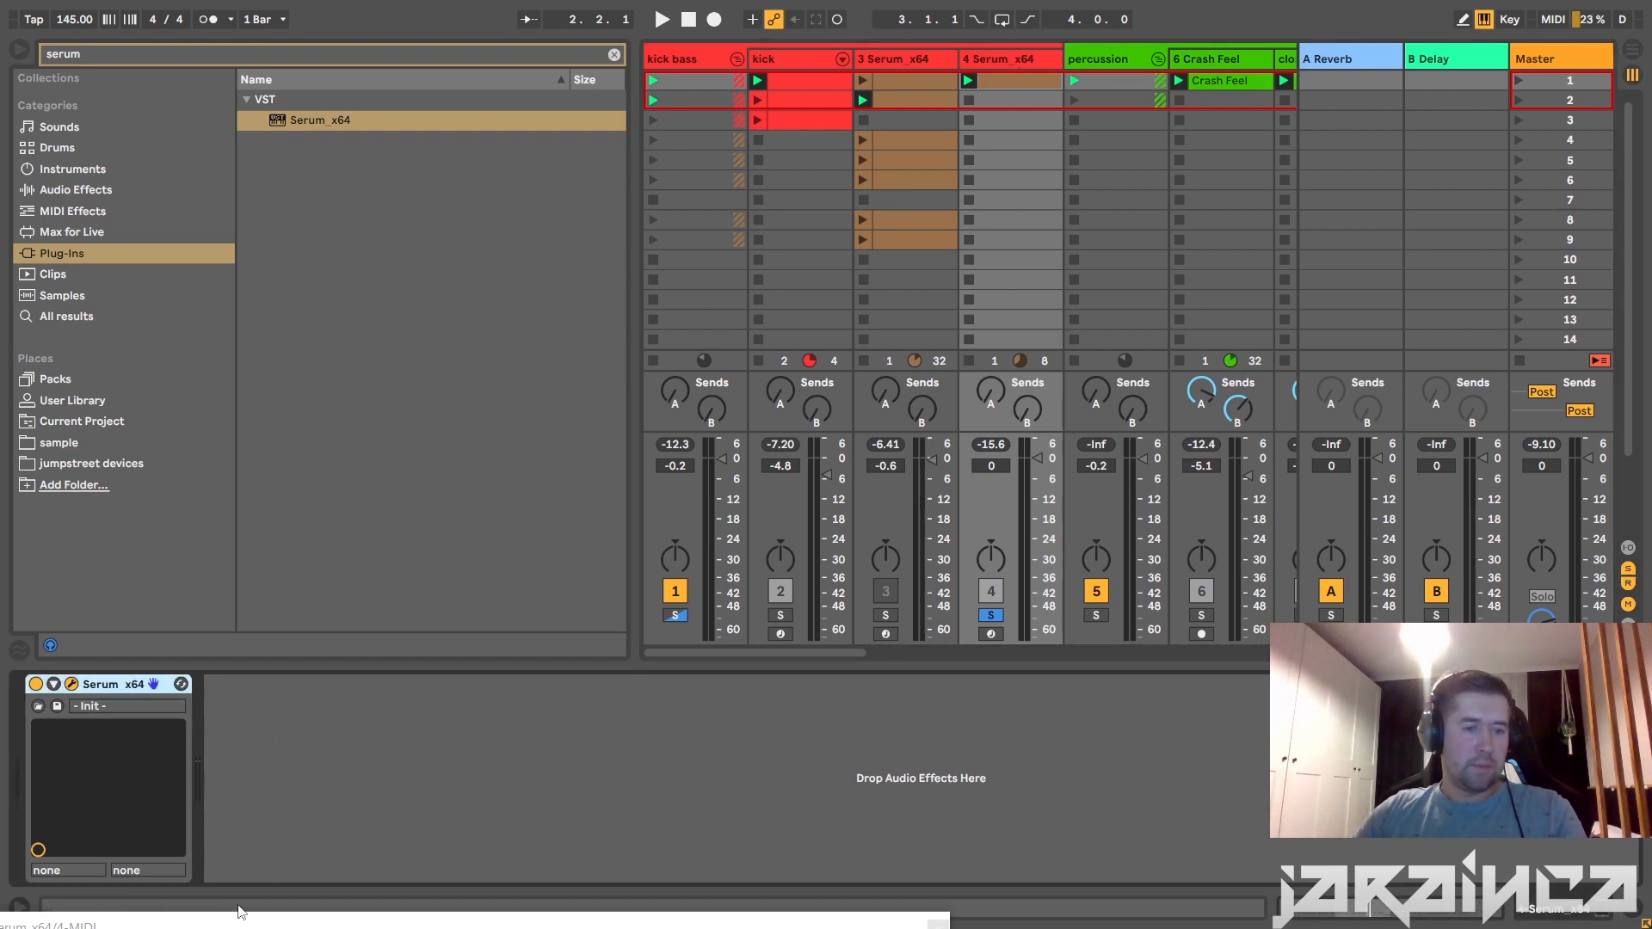
Set Serum's OSC A octave to -2 and turn its phase randomness all the way down.
{"action": "left_click_drag", "start_coordinate": [248, 922], "coordinate": [563, 73]}
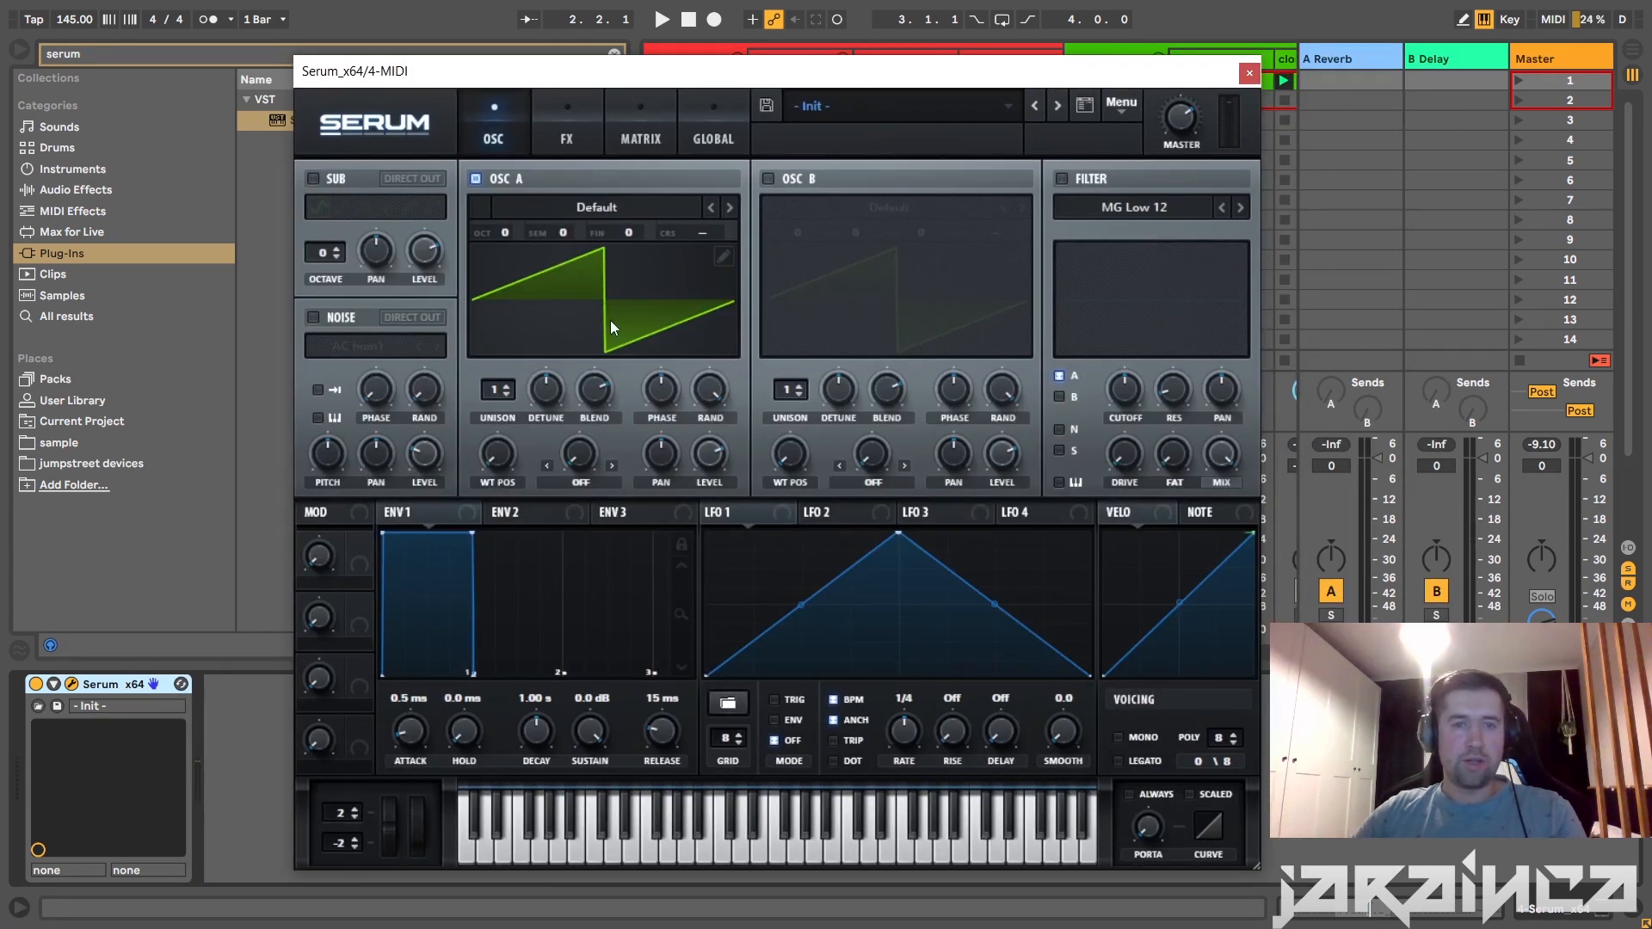
{"action": "left_click_drag", "start_coordinate": [508, 230], "coordinate": [519, 312]}
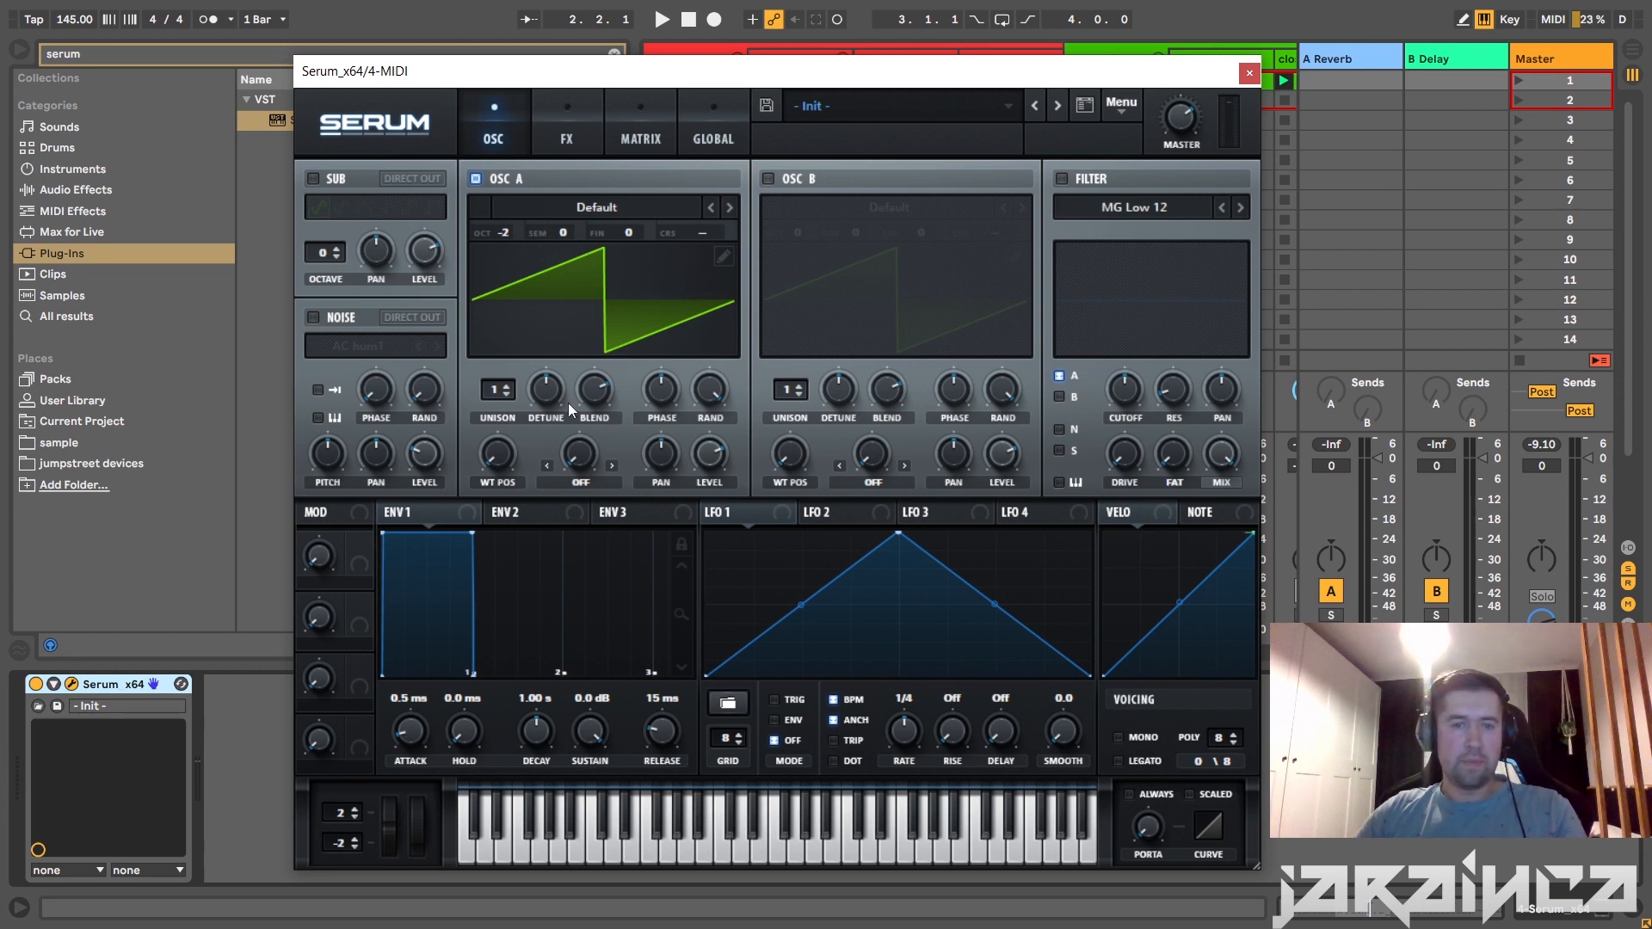
{"action": "left_click_drag", "start_coordinate": [716, 390], "coordinate": [719, 563]}
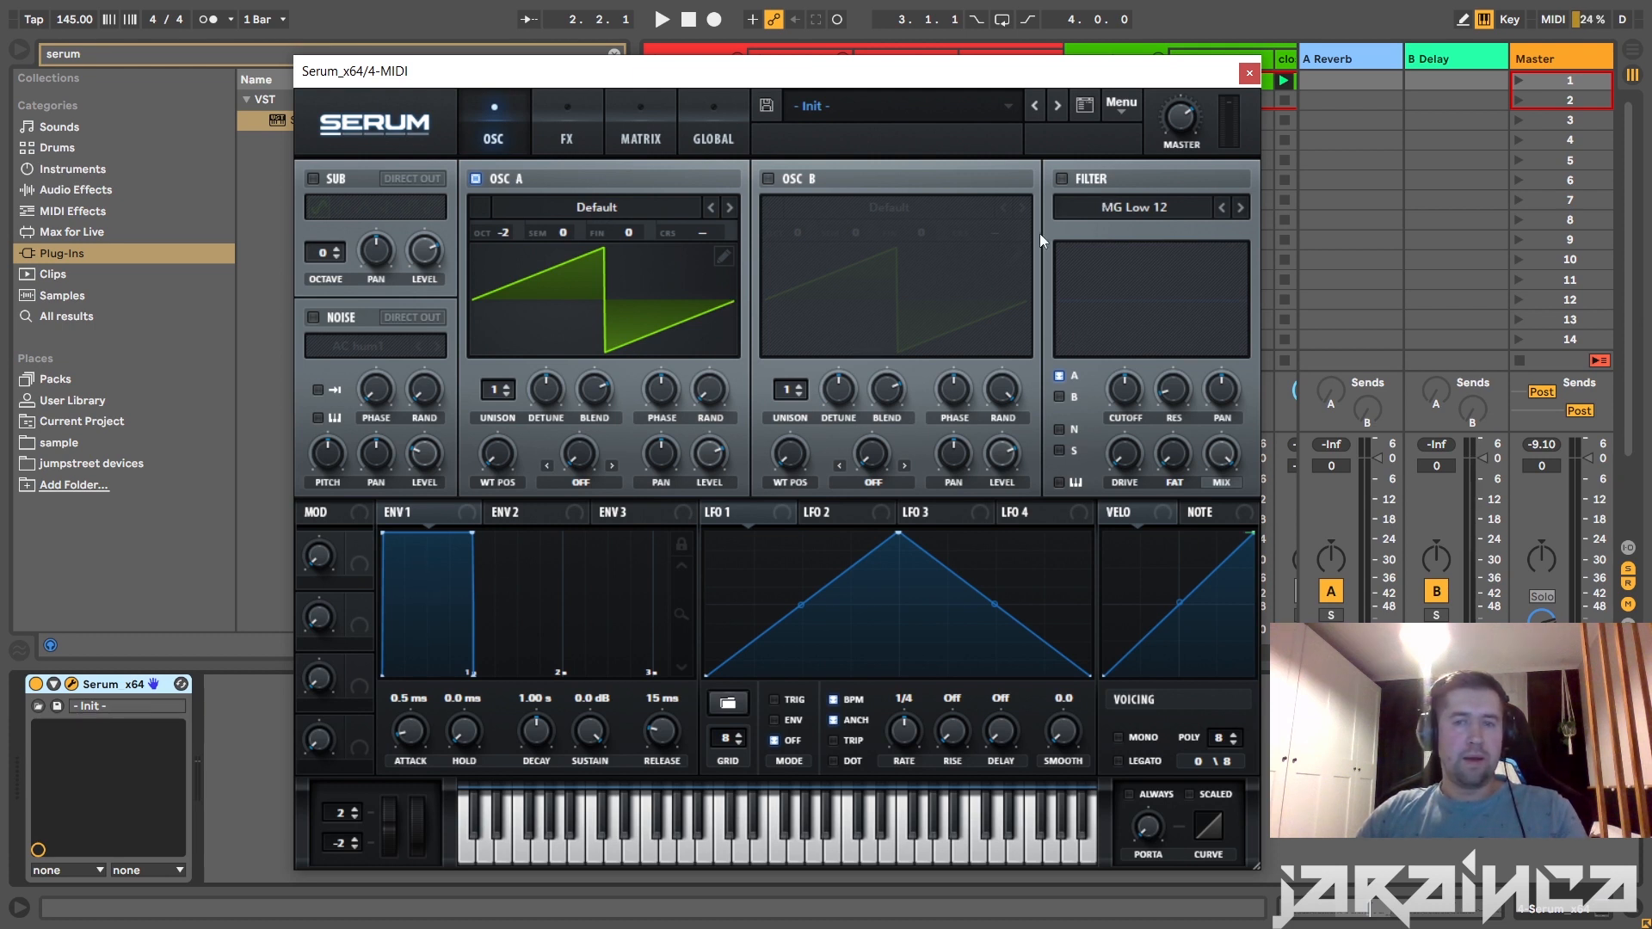
Enable the MG Low 12 filter on OSC A, turning its resonance down and lowering its cutoff.
{"action": "left_click", "coordinate": [1062, 178]}
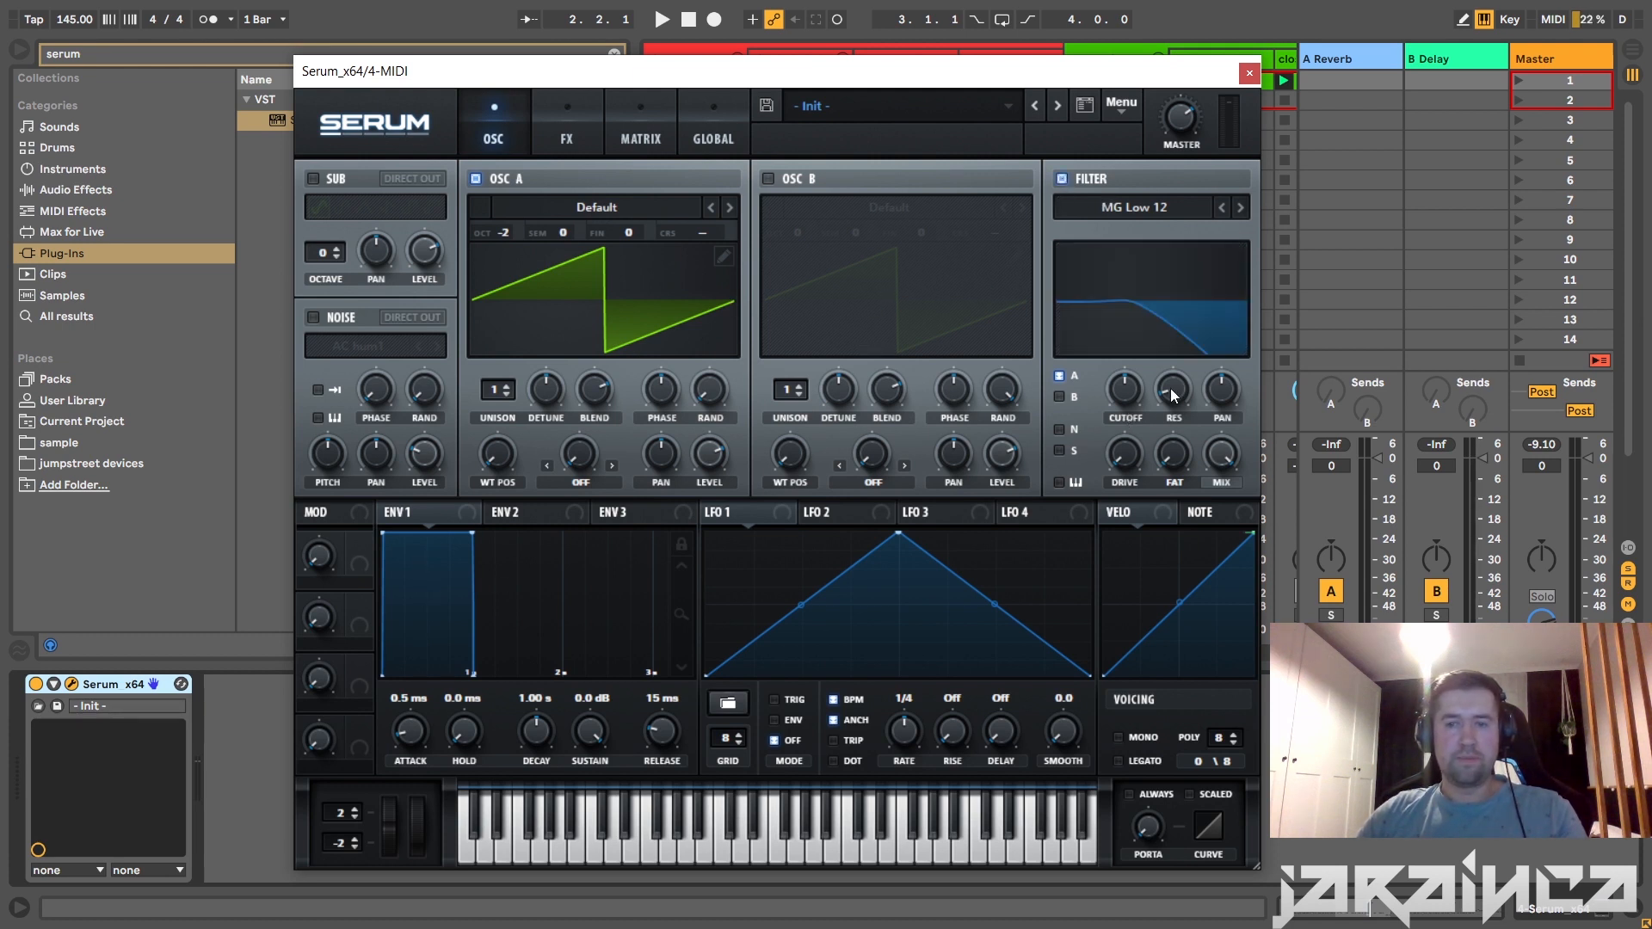
{"action": "left_click_drag", "start_coordinate": [1173, 390], "coordinate": [1225, 496]}
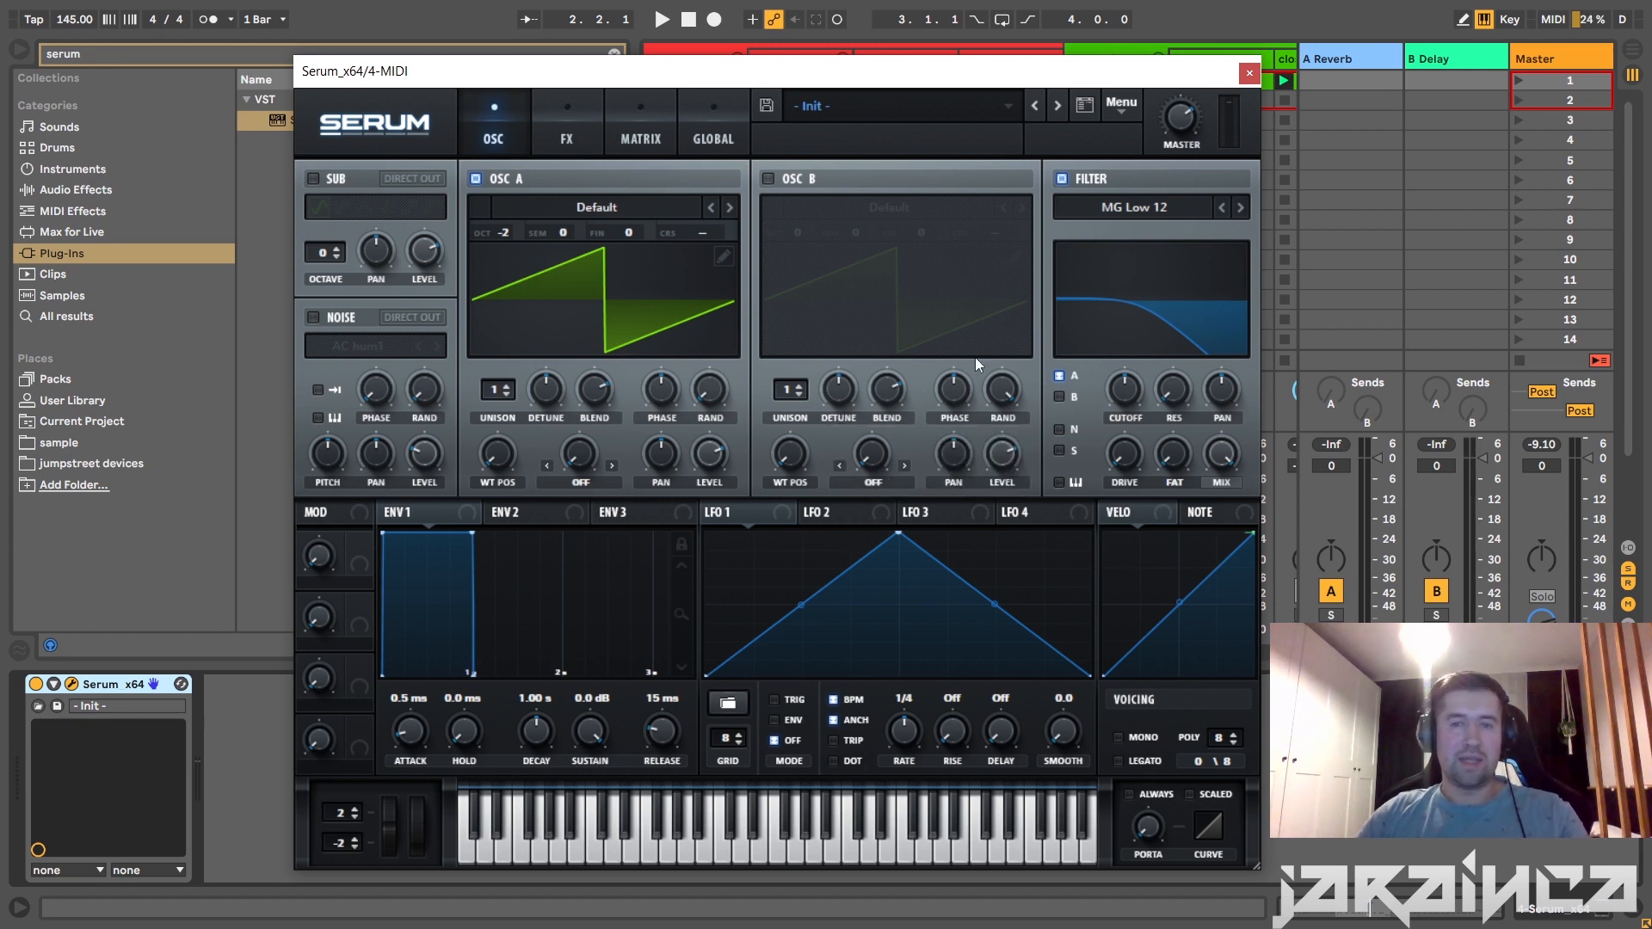
{"action": "mouse_move", "coordinate": [1128, 380]}
{"action": "left_mouse_down"}
{"action": "mouse_move", "coordinate": [1156, 489]}
{"action": "mouse_move", "coordinate": [1129, 374]}
{"action": "mouse_move", "coordinate": [1120, 403]}
{"action": "left_mouse_up"}
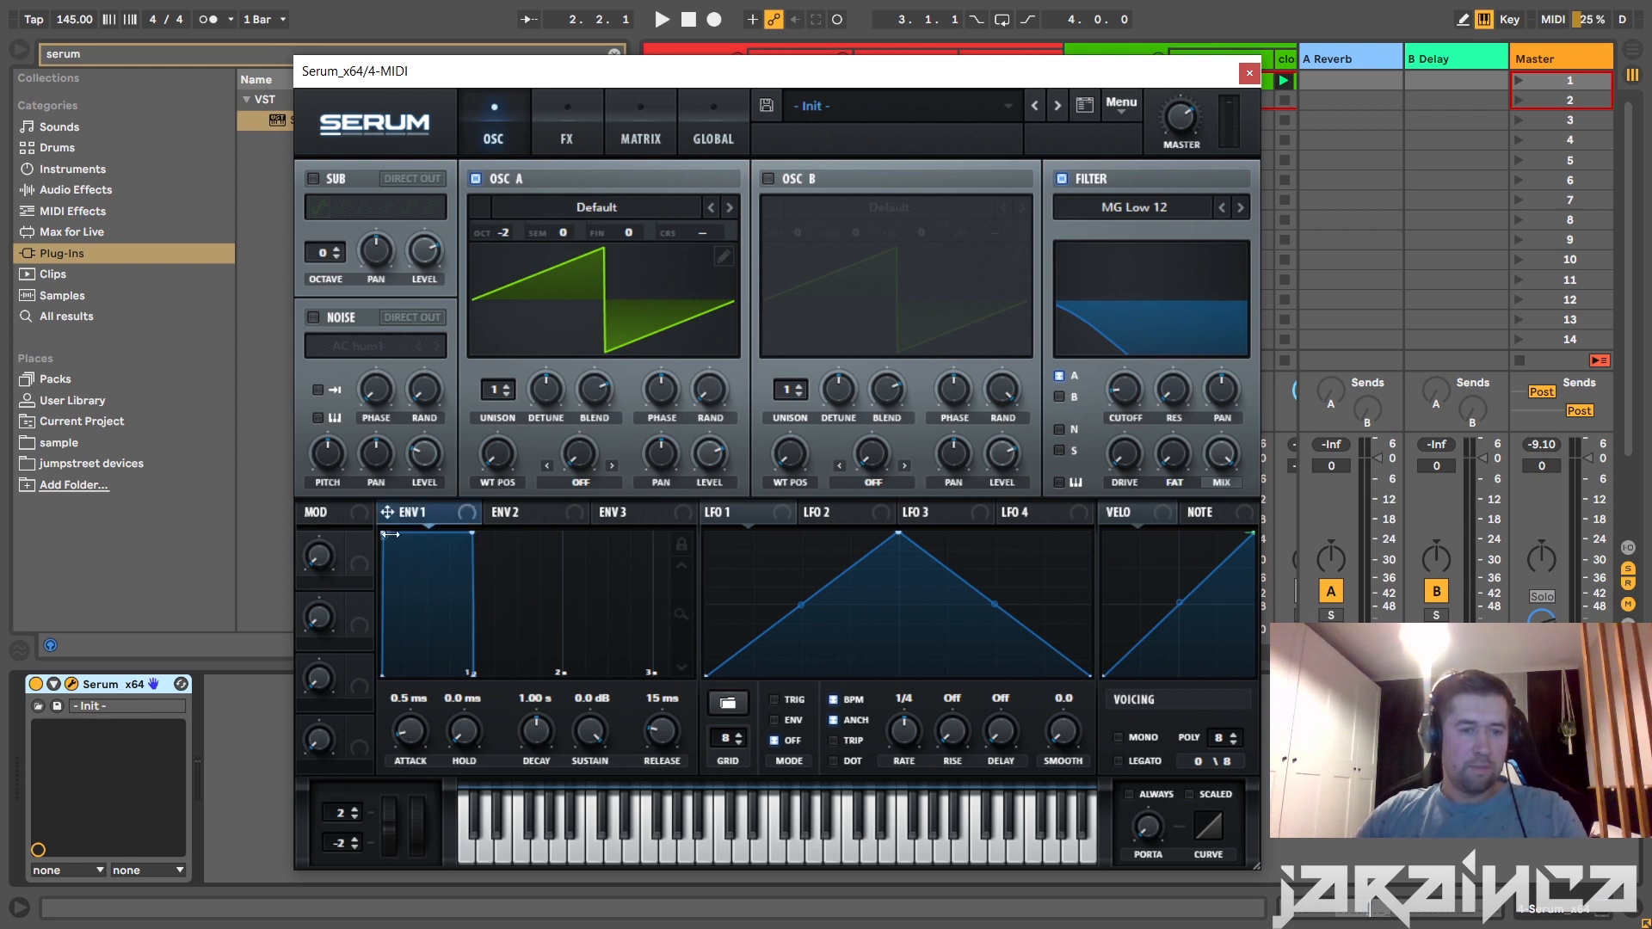
Set the ENV 1 attack to 0.0 ms and its decay to 1/16.
{"action": "left_click_drag", "start_coordinate": [397, 531], "coordinate": [358, 523]}
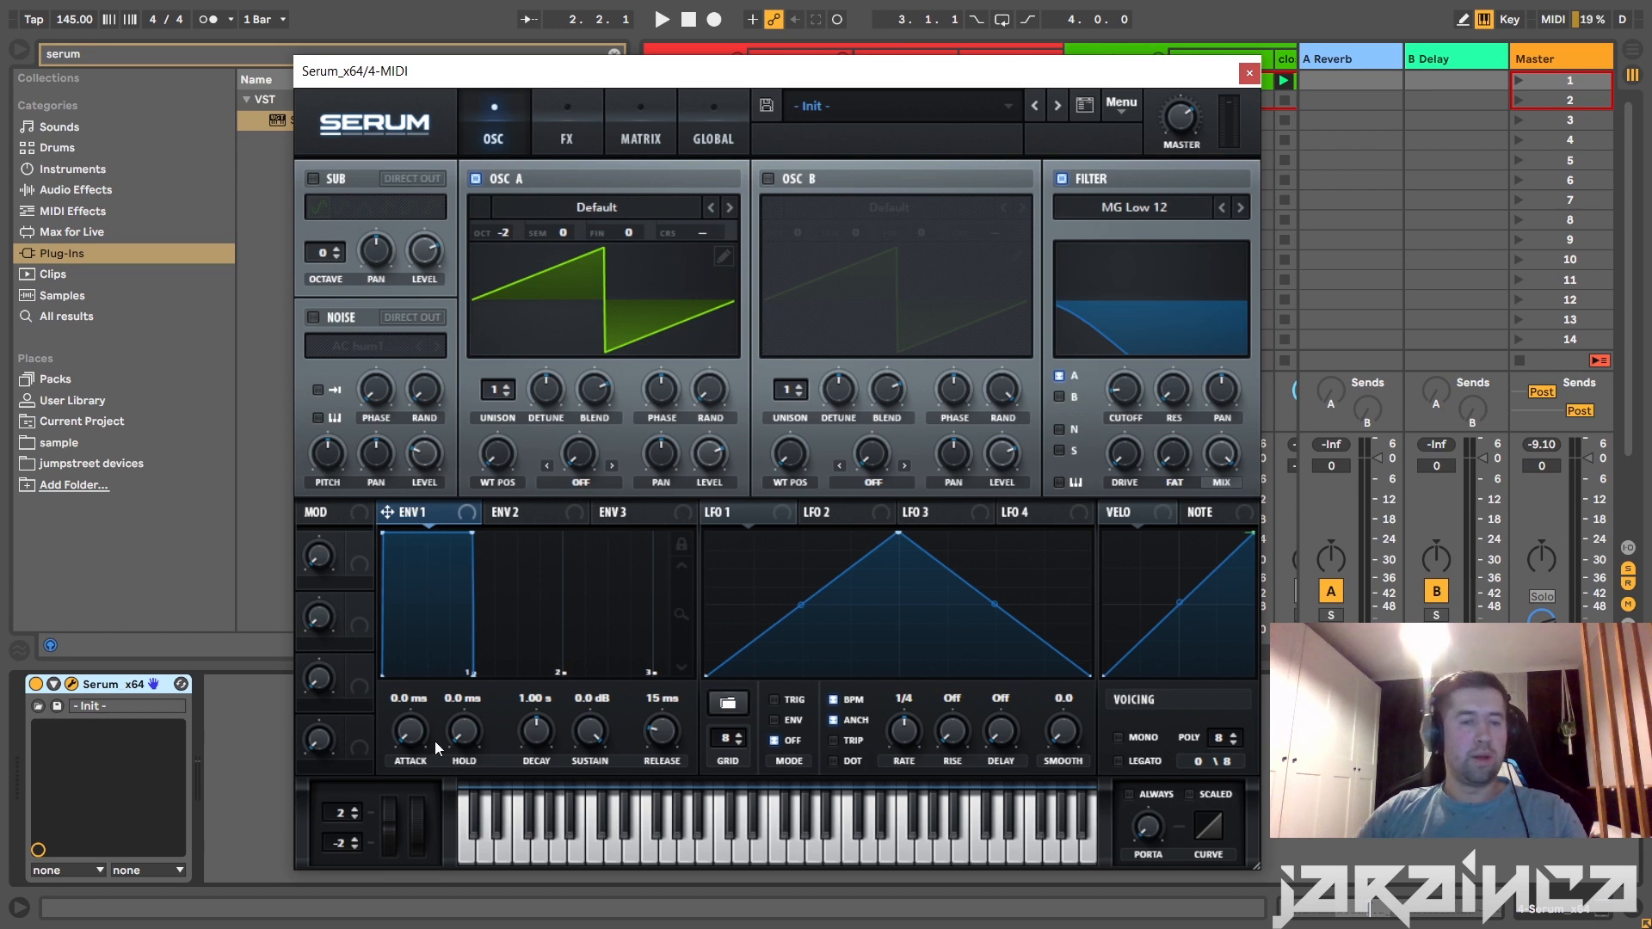
{"action": "left_click_drag", "start_coordinate": [435, 740], "coordinate": [437, 813]}
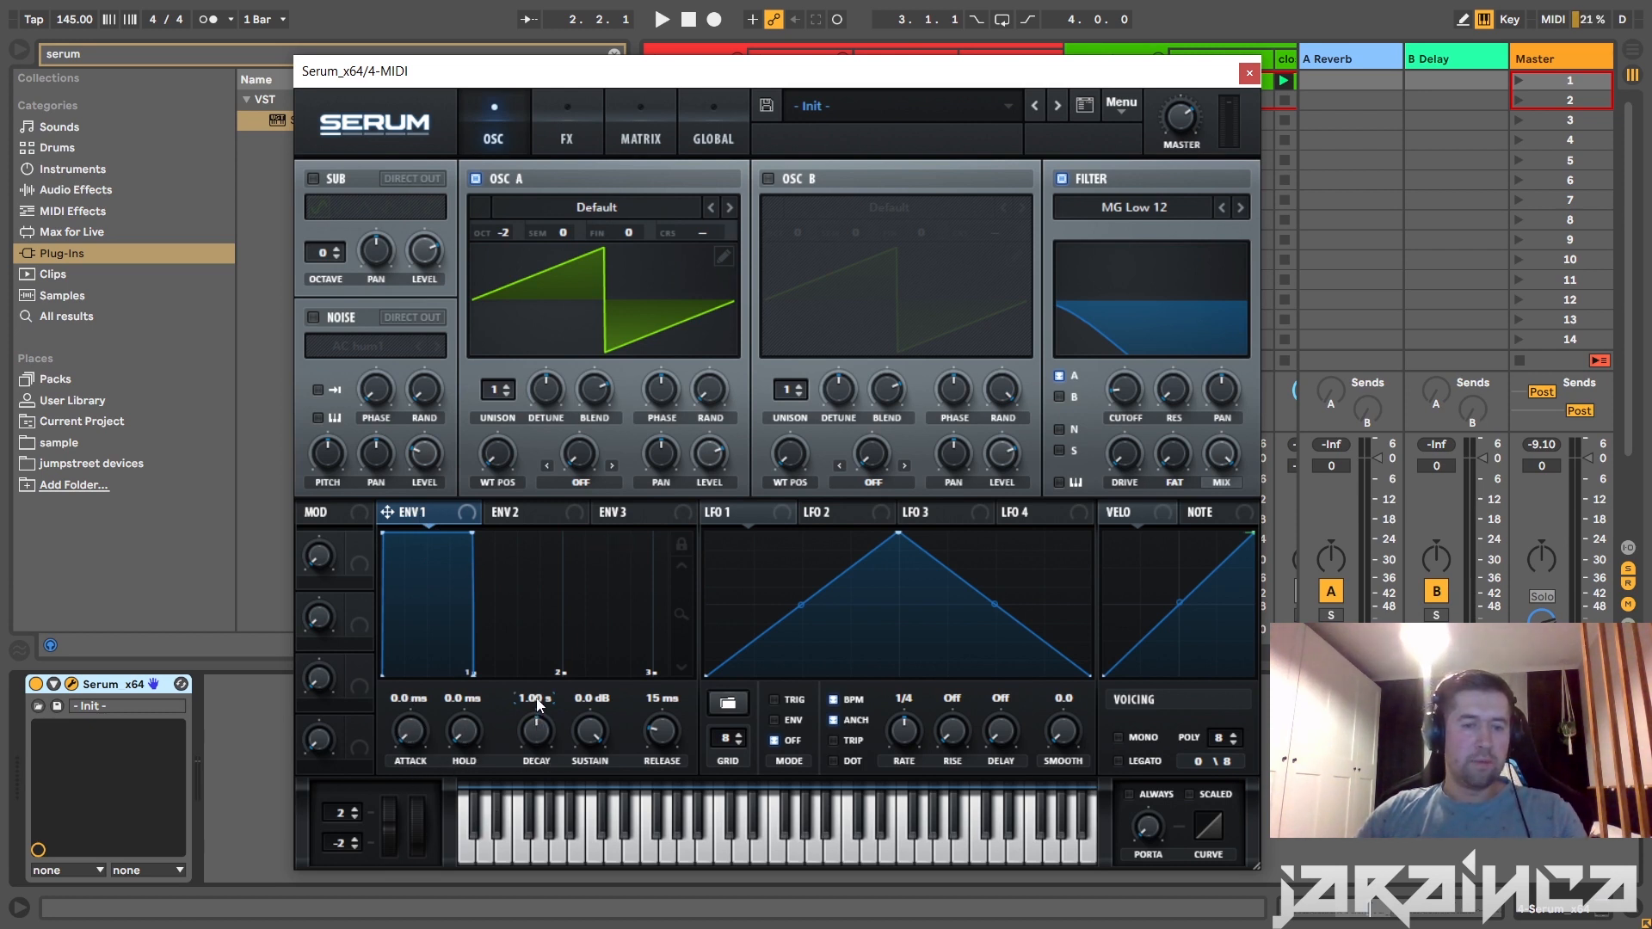
{"action": "double_click", "coordinate": [538, 729]}
{"action": "type", "text": "1"}
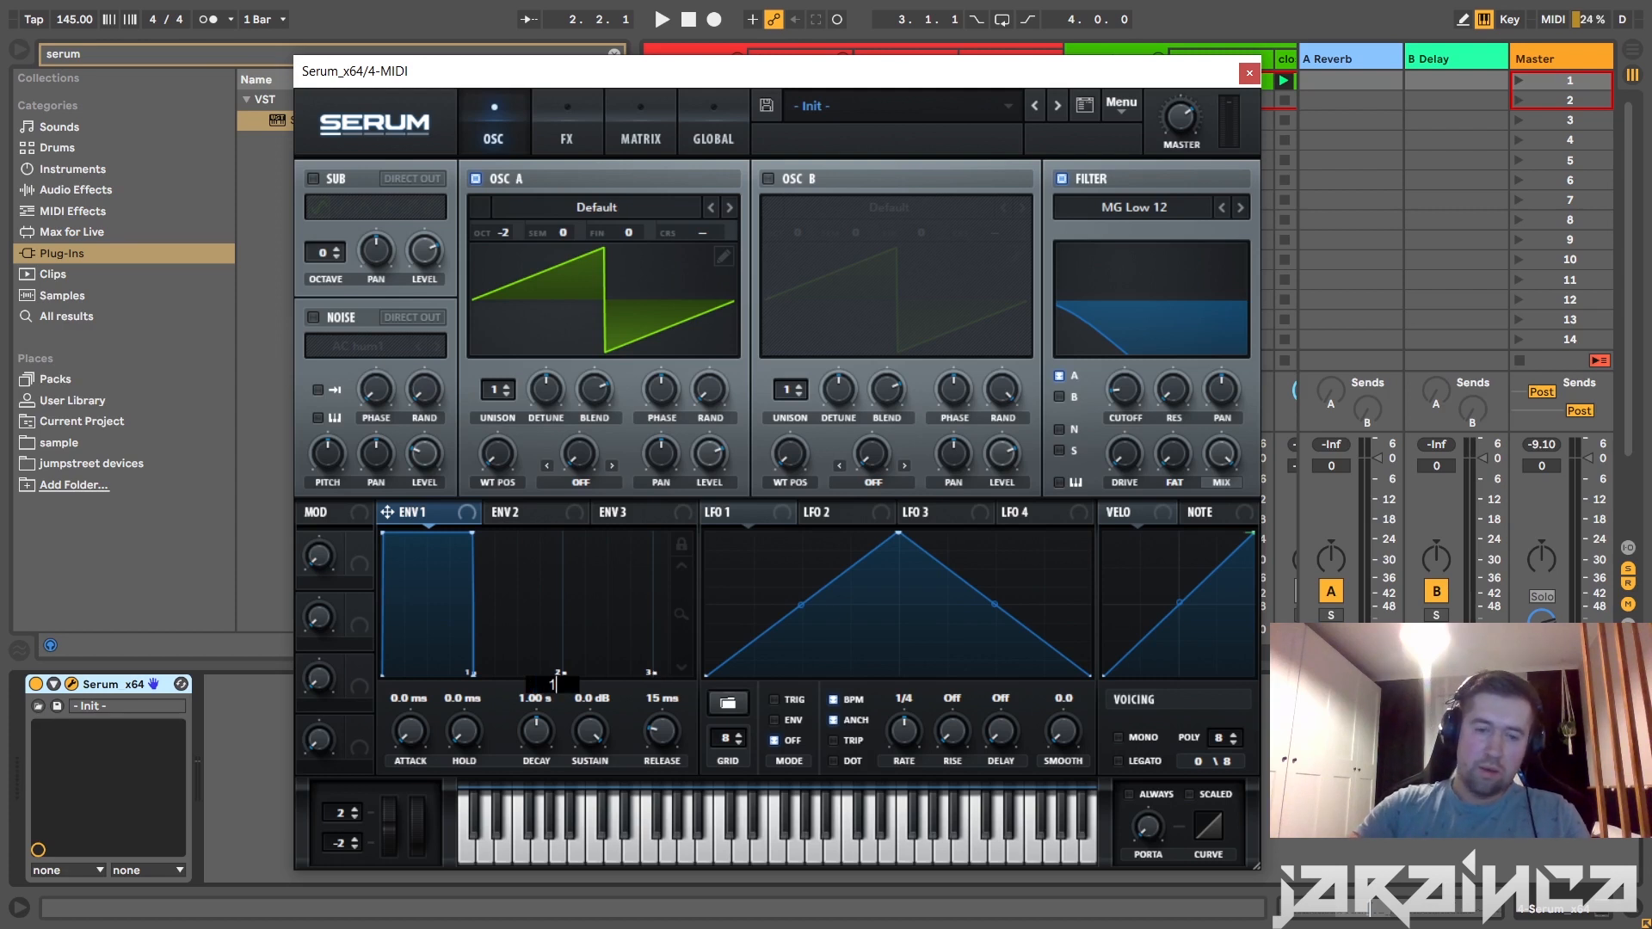
{"action": "type", "text": "/1"}
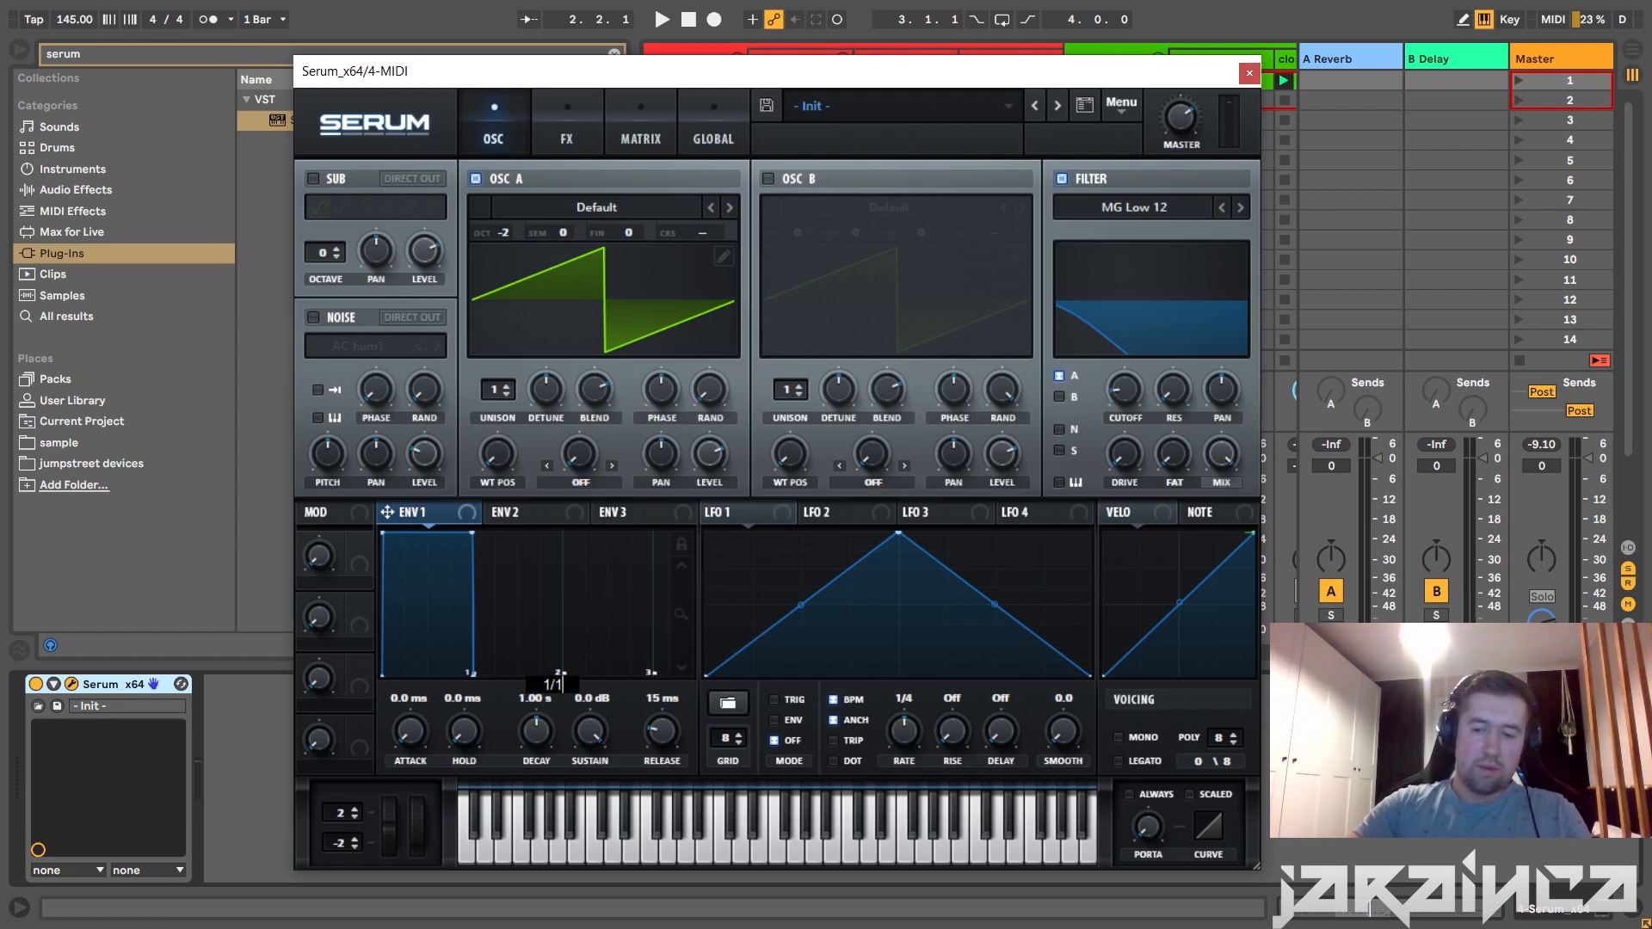
{"action": "type", "text": "6"}
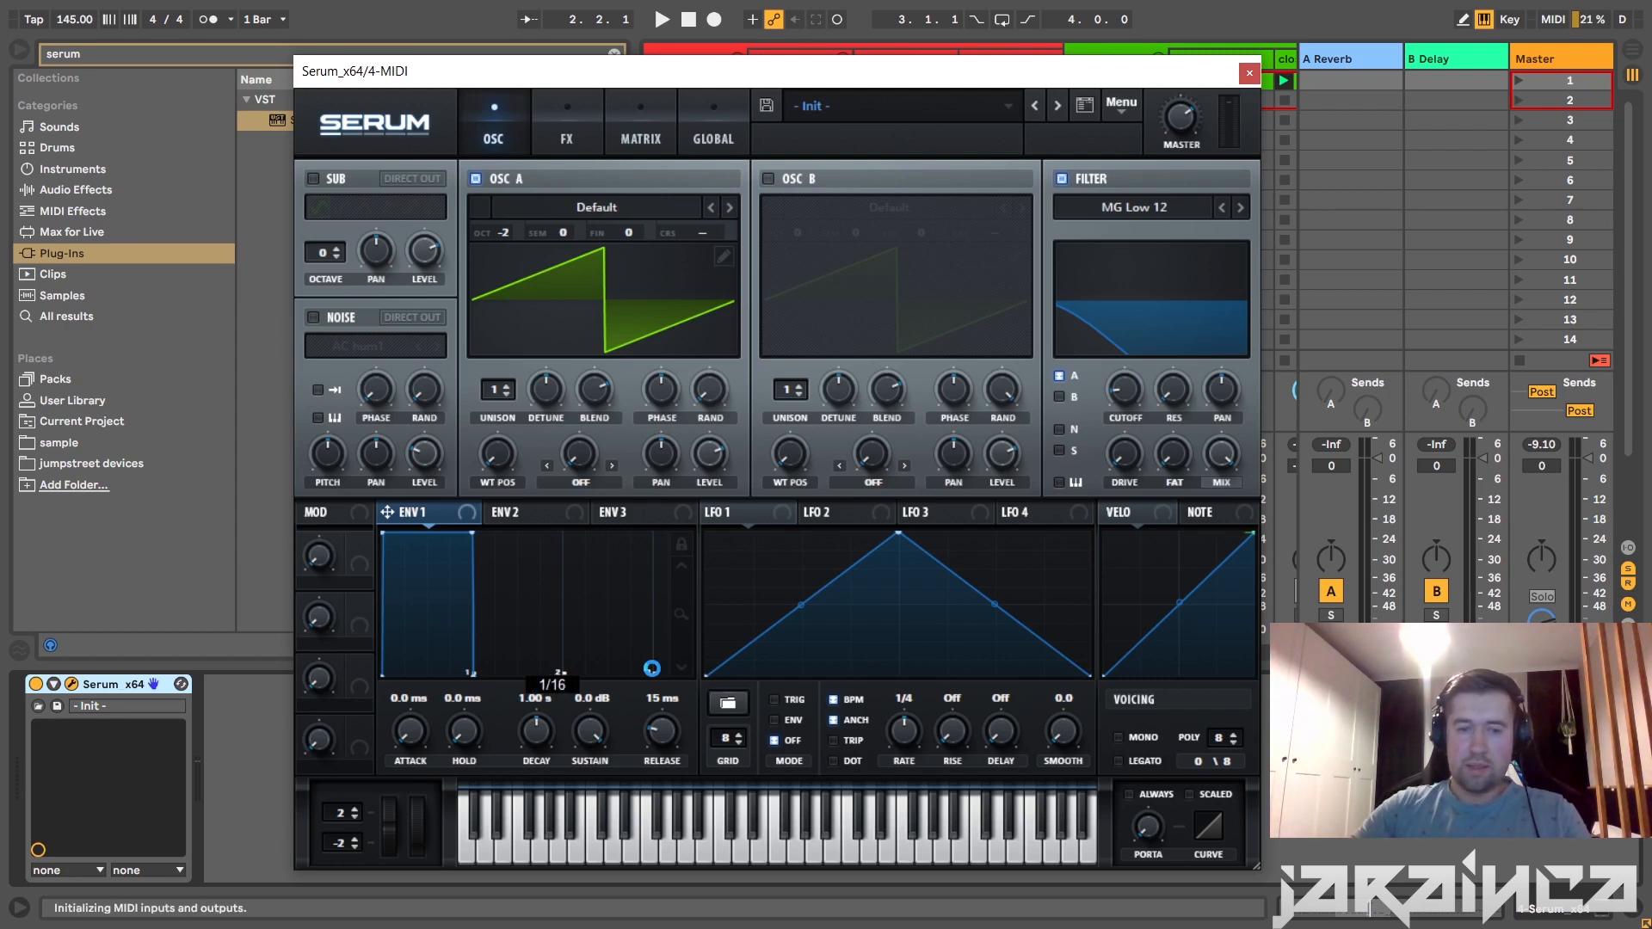
{"action": "key", "text": "Return"}
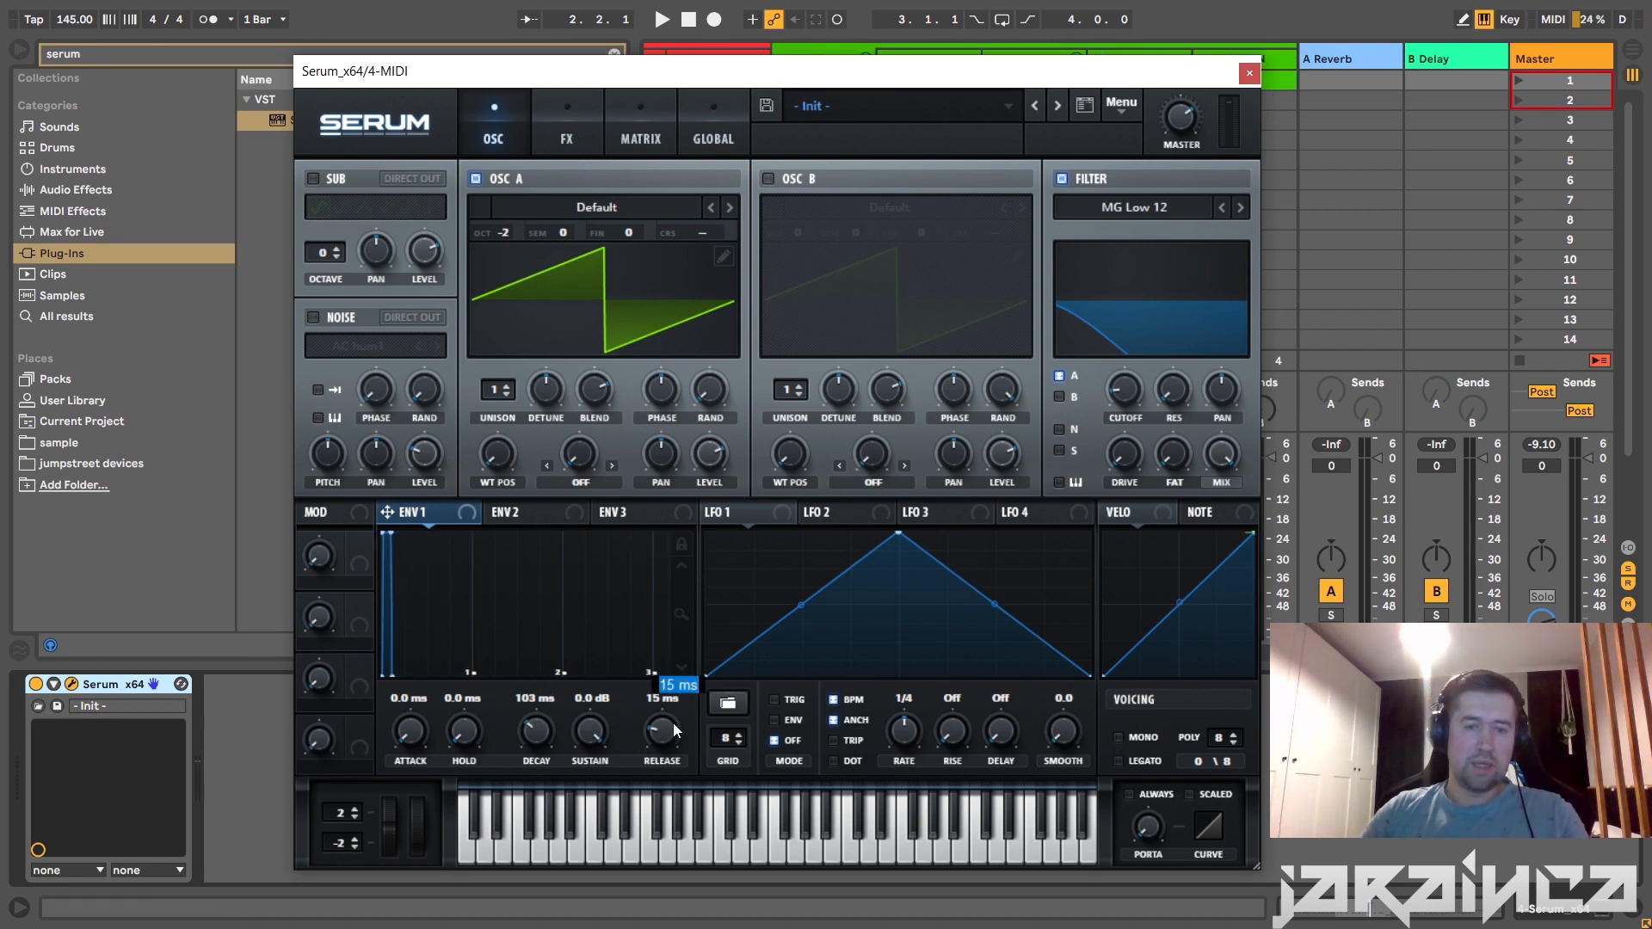
Set the ENV 1 release to 1/128 and lower its sustain to -12.7 dB.
{"action": "type", "text": "1/12"}
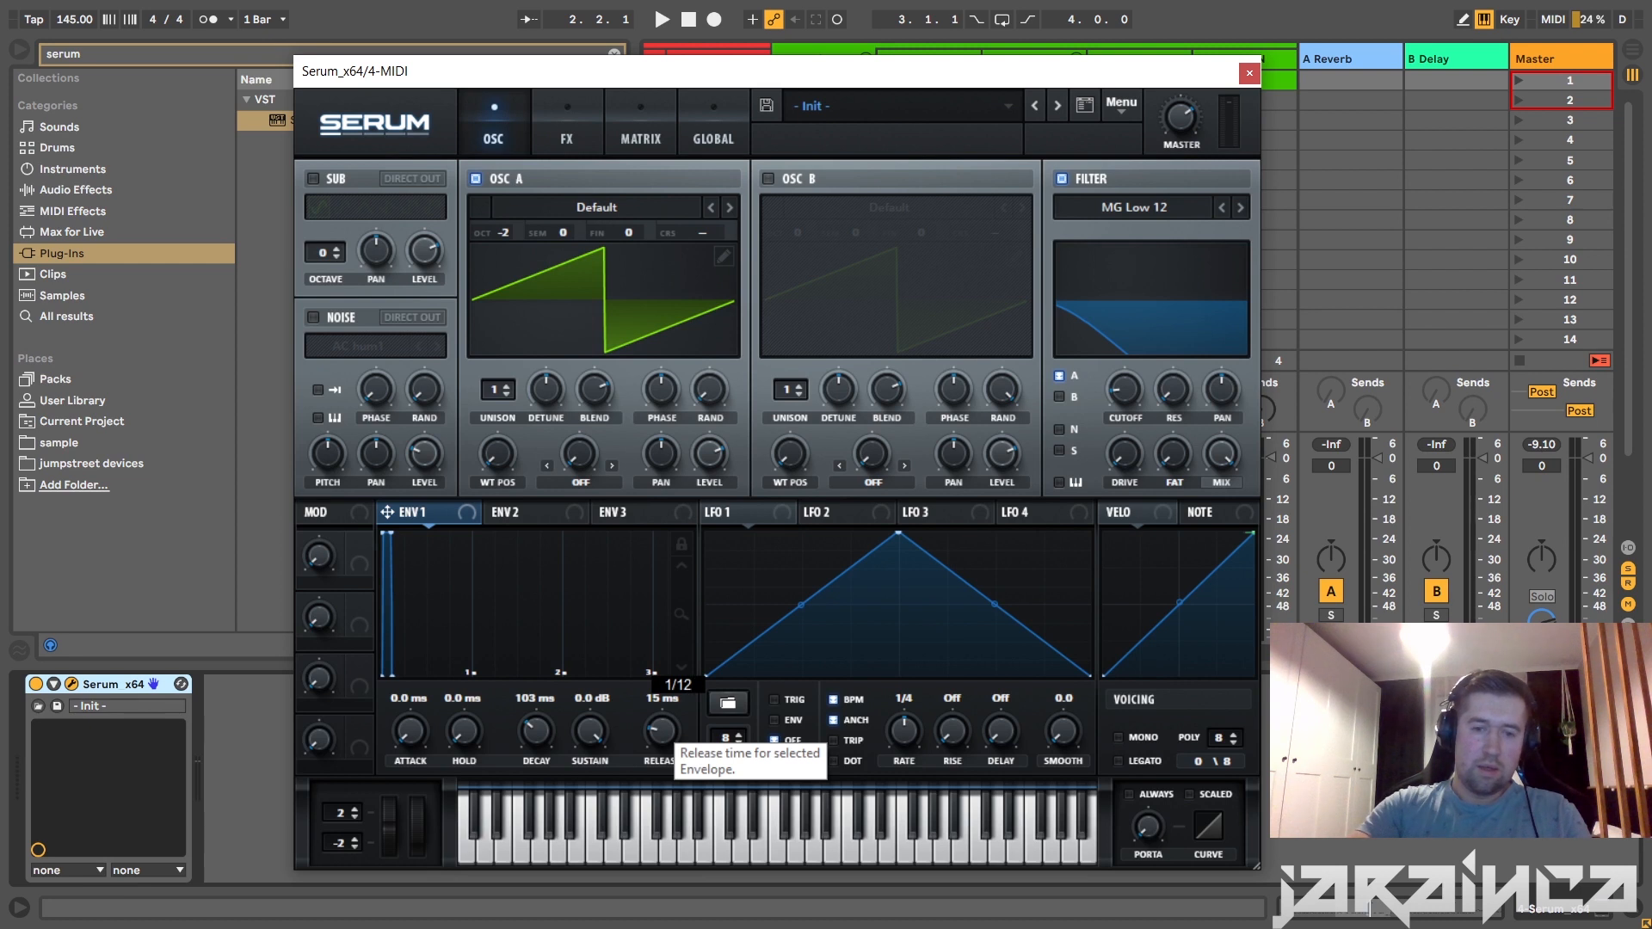
{"action": "type", "text": "8"}
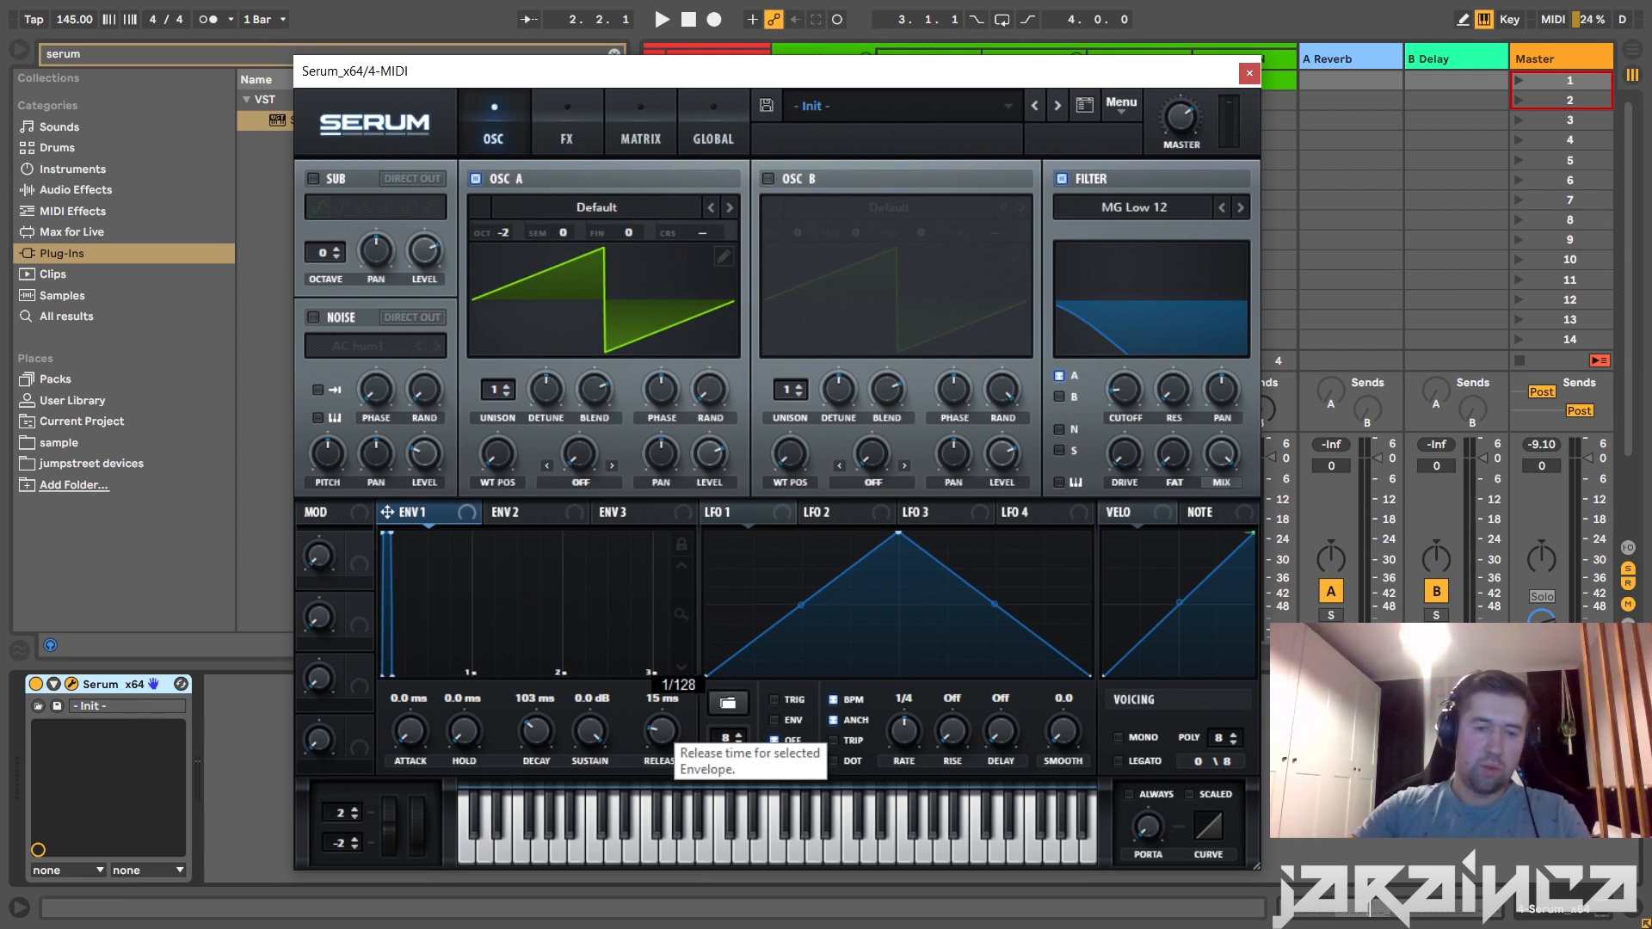
{"action": "key", "text": "Return"}
{"action": "double_click", "coordinate": [603, 699]}
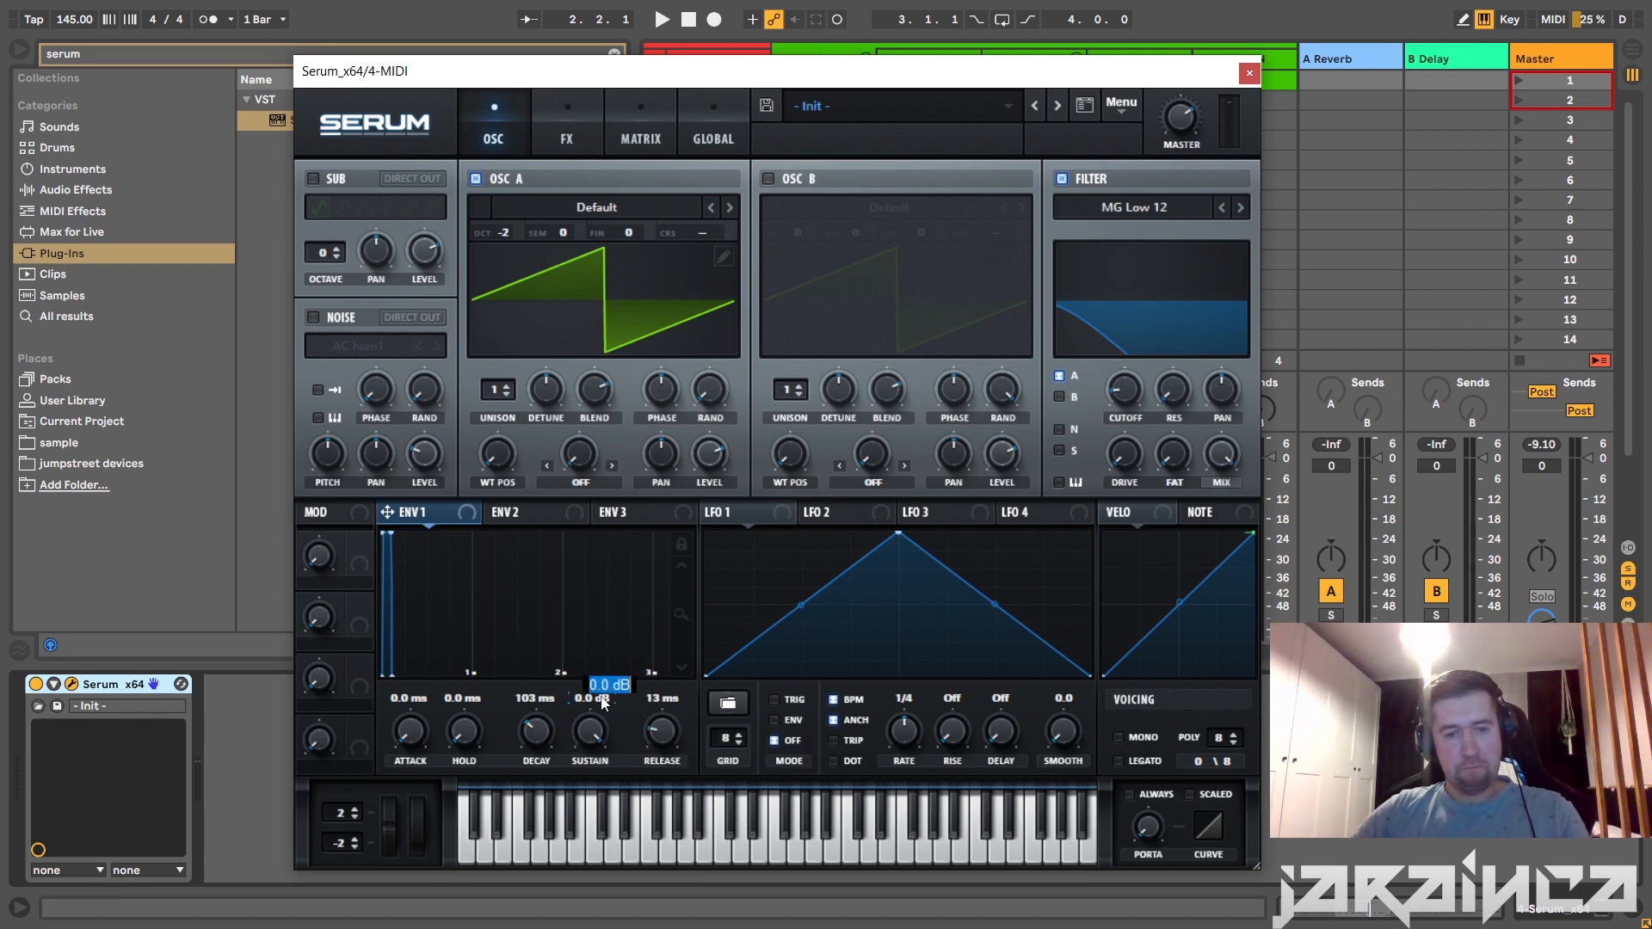
{"action": "left_click_drag", "start_coordinate": [612, 747], "coordinate": [601, 863]}
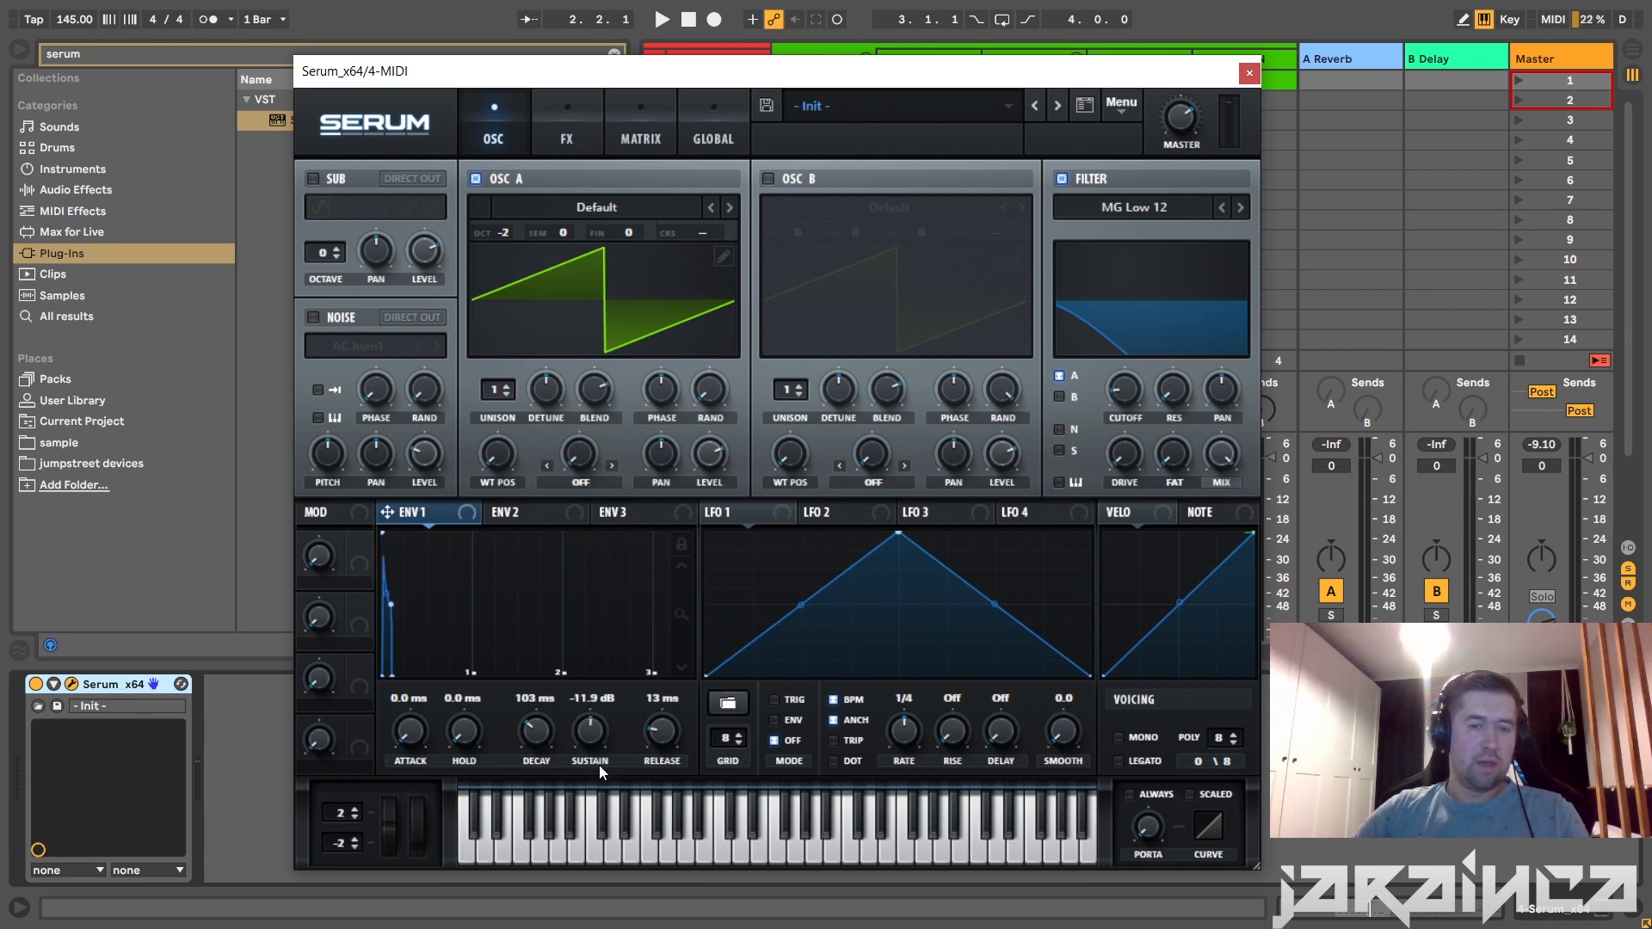
{"action": "left_click_drag", "start_coordinate": [597, 732], "coordinate": [598, 737]}
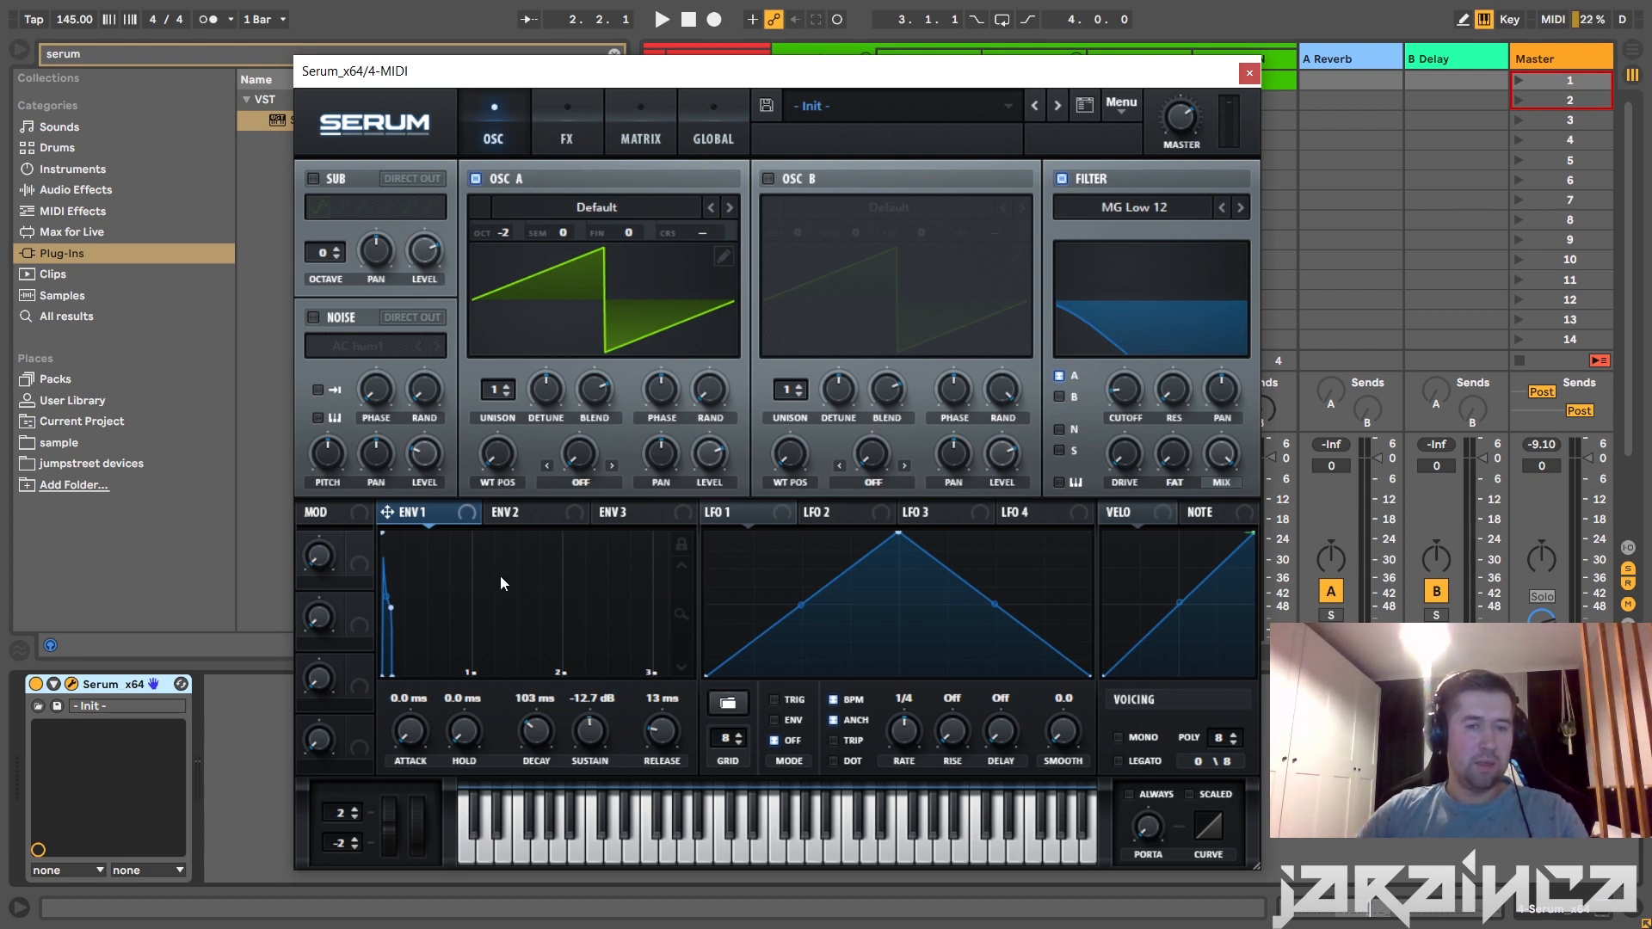
Set the ENV 2 attack to 0.0 ms and its decay to 1/16.
{"action": "left_click", "coordinate": [527, 513]}
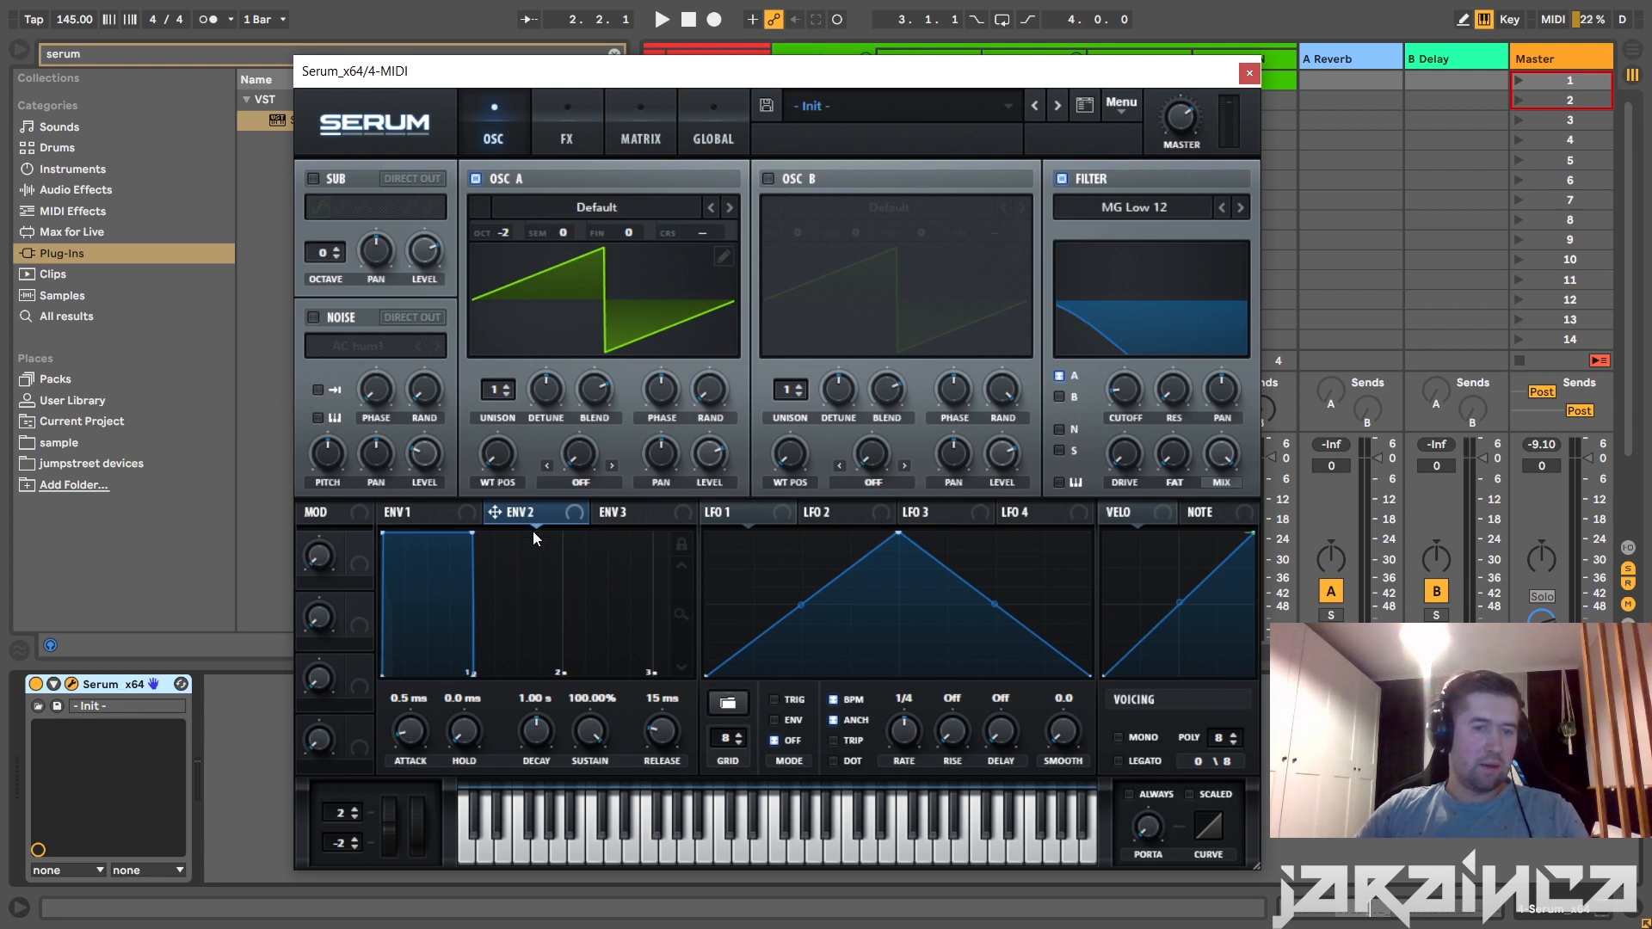
{"action": "left_click_drag", "start_coordinate": [420, 735], "coordinate": [409, 734]}
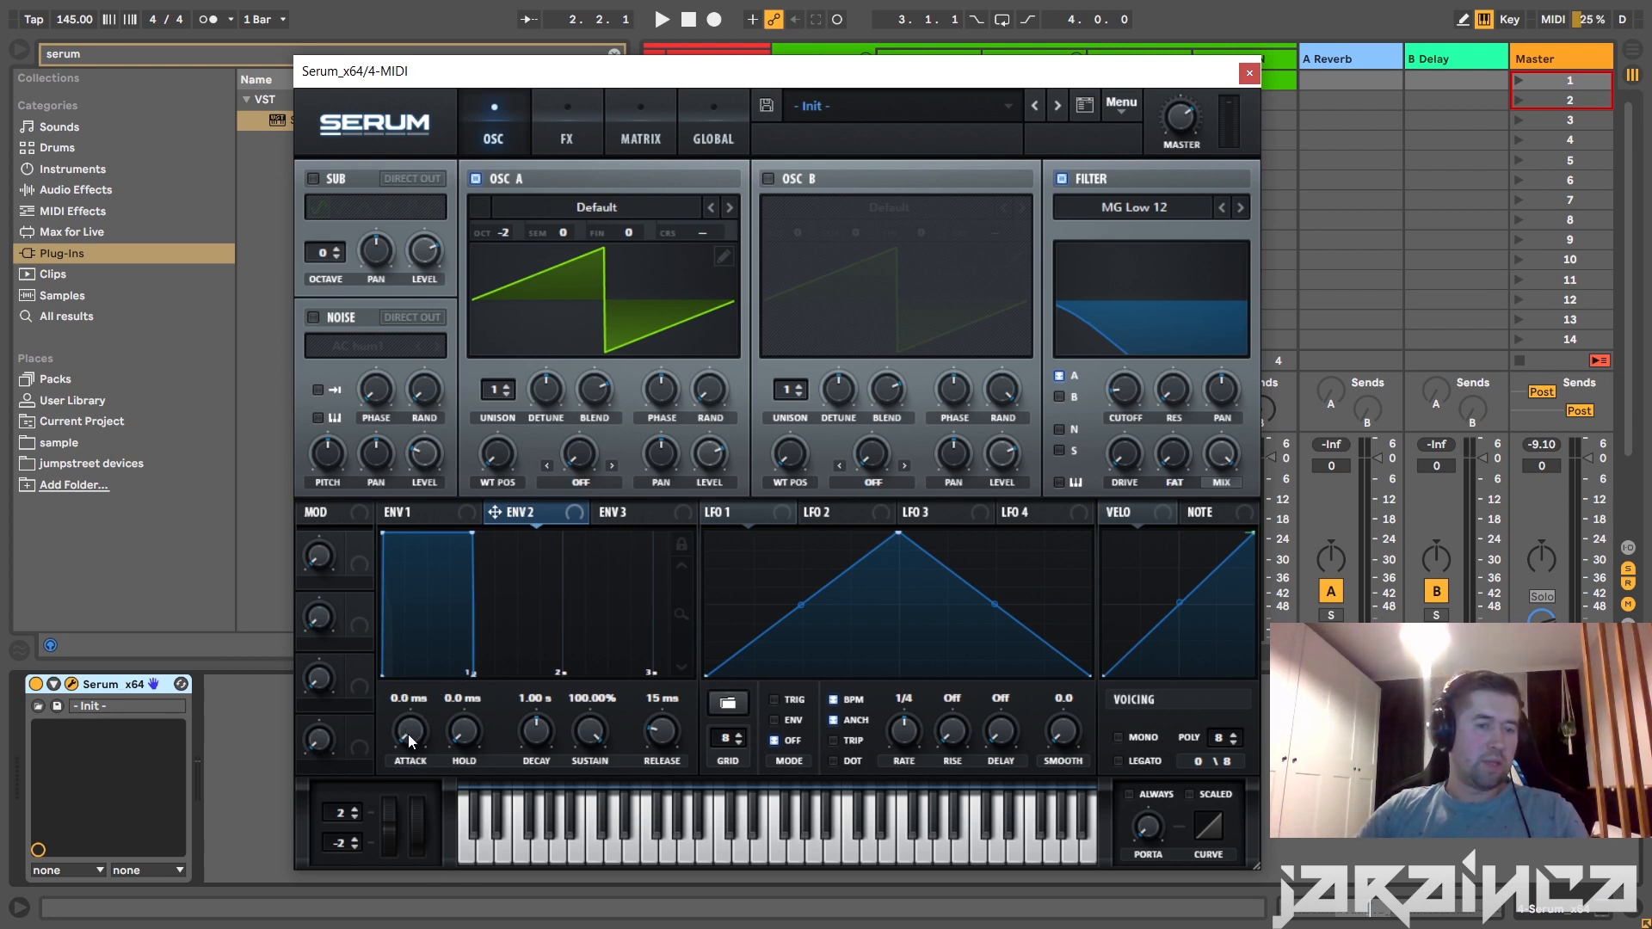
{"action": "double_click", "coordinate": [539, 714]}
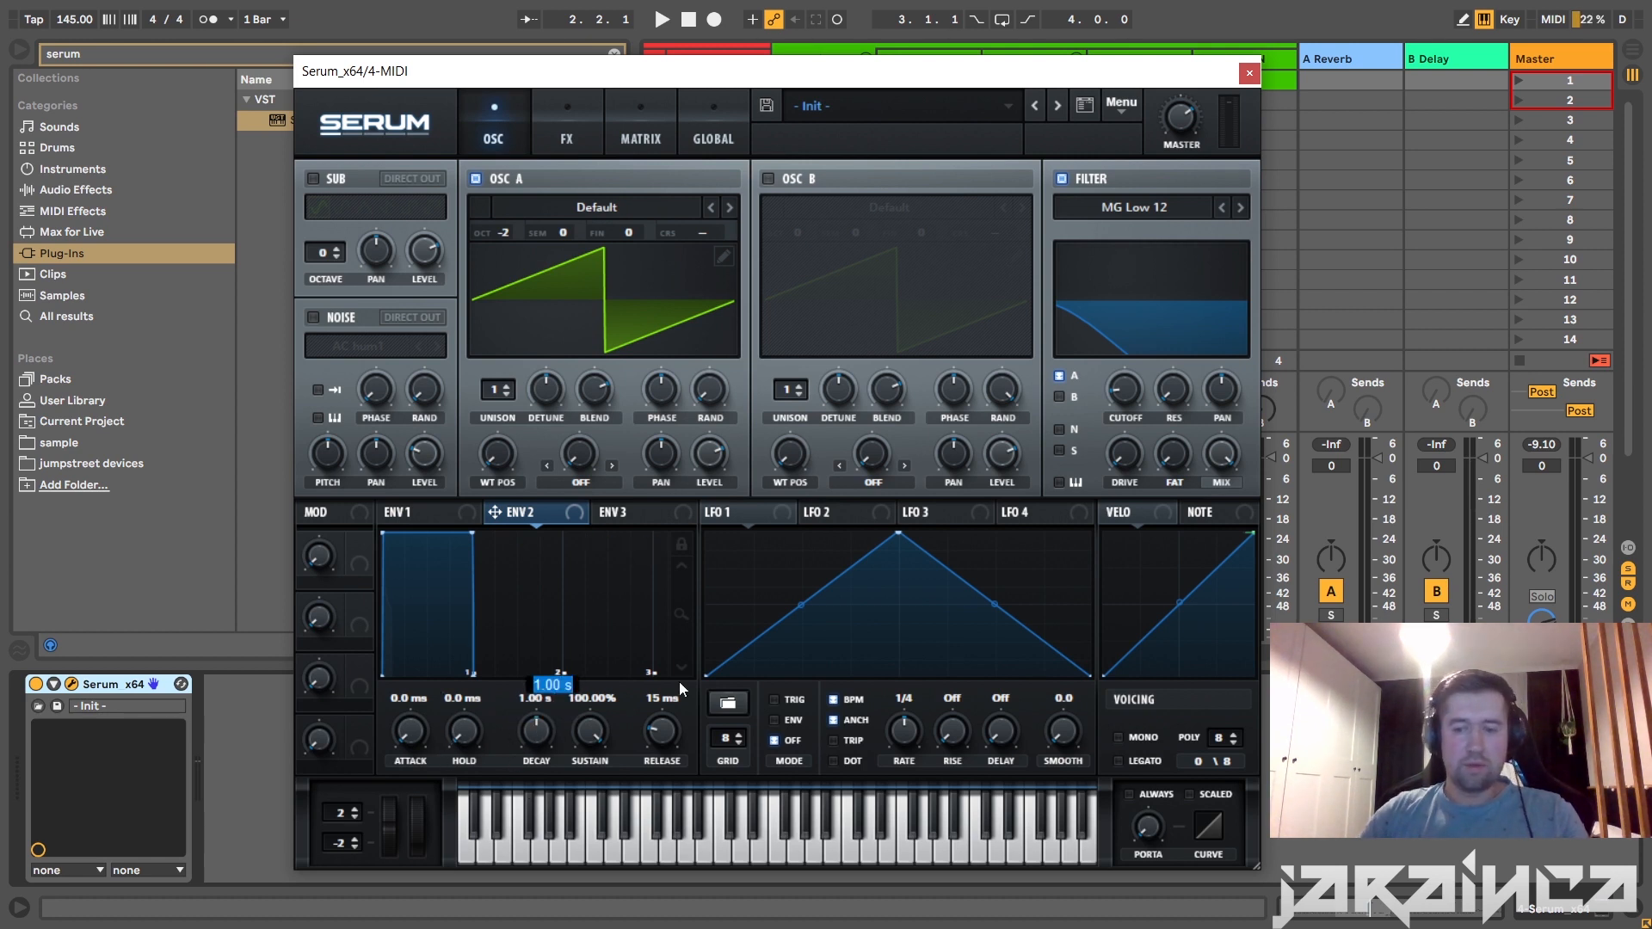
{"action": "type", "text": "1/16"}
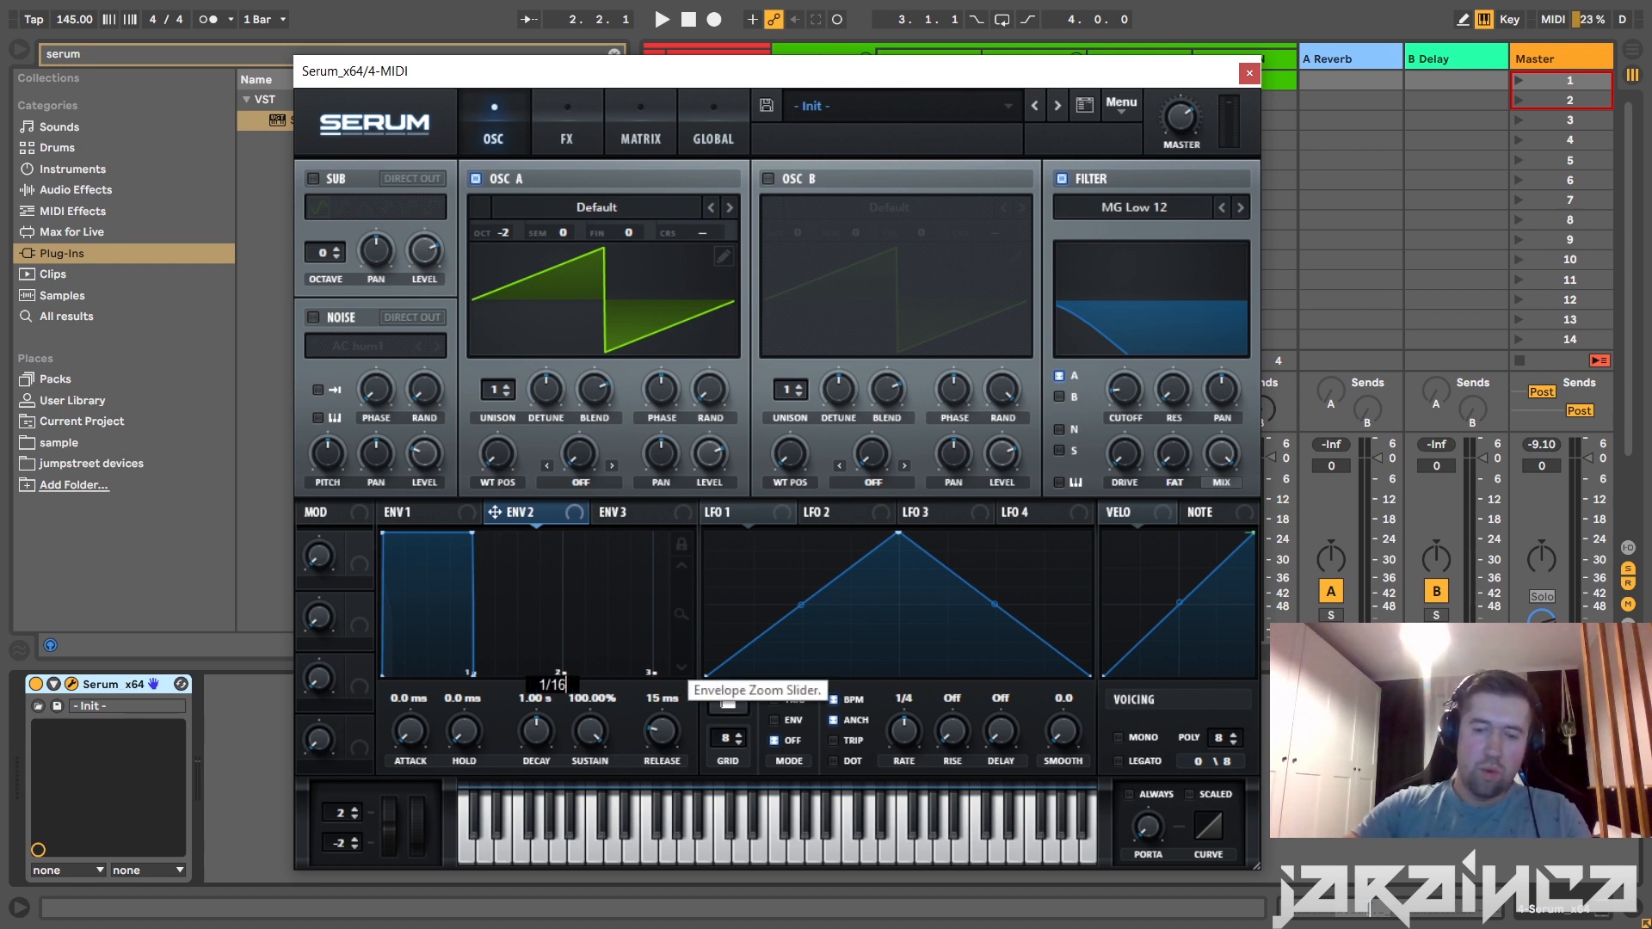
{"action": "key", "text": "Return"}
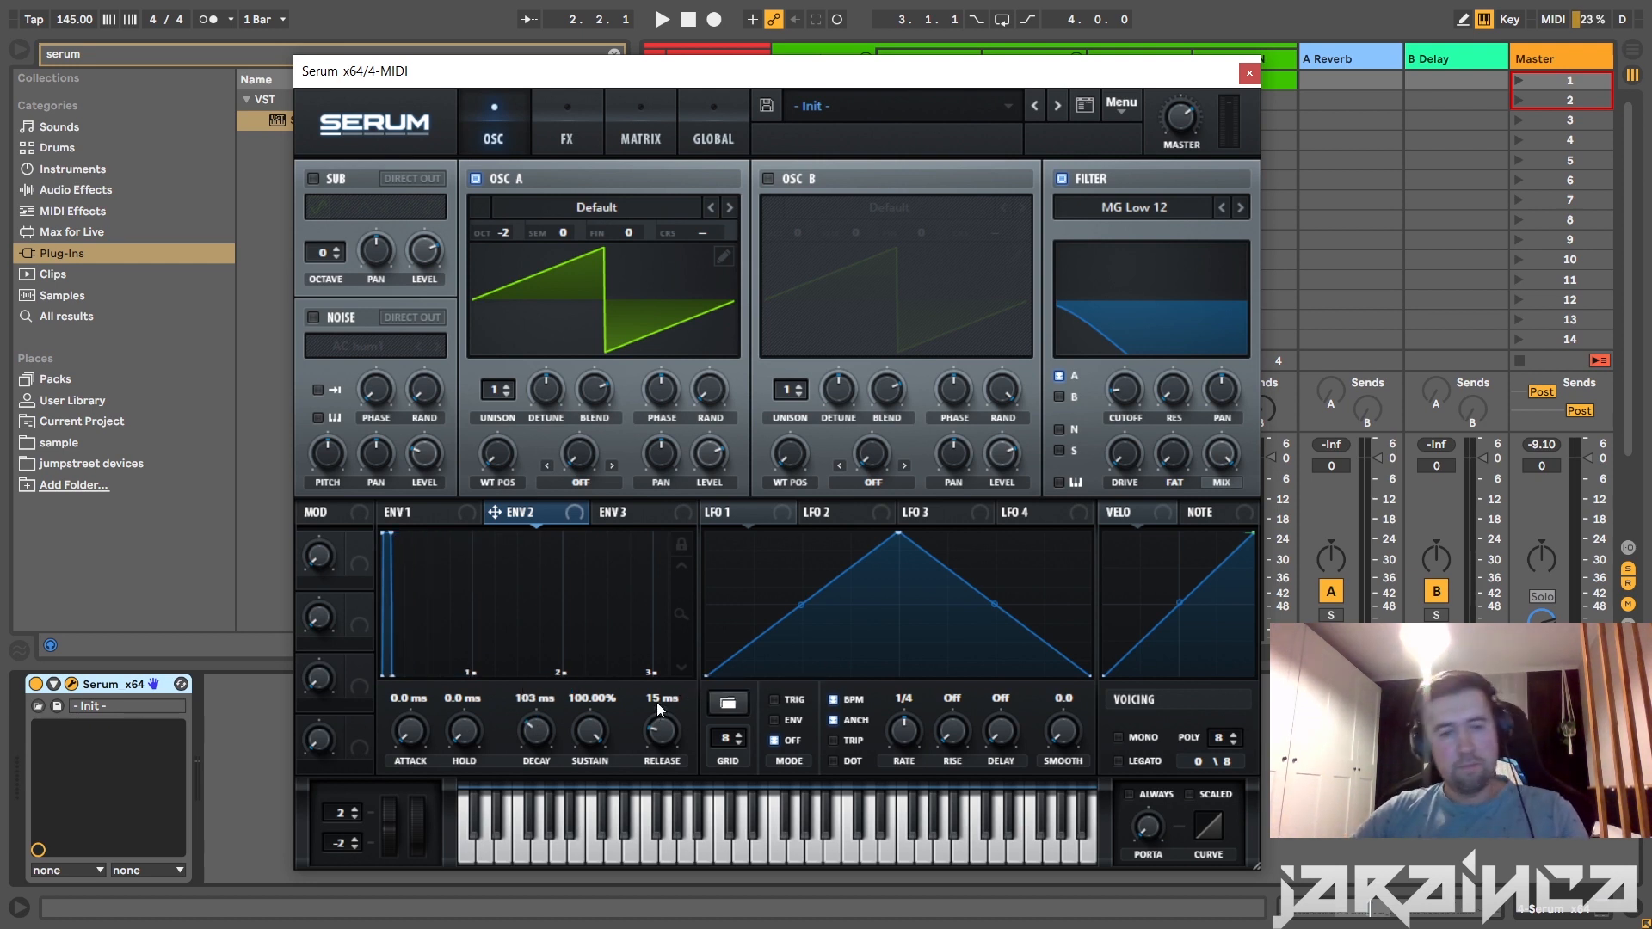
Lower the ENV 2 sustain to about 52% and set its release to 13 ms.
{"action": "left_click_drag", "start_coordinate": [596, 740], "coordinate": [603, 864]}
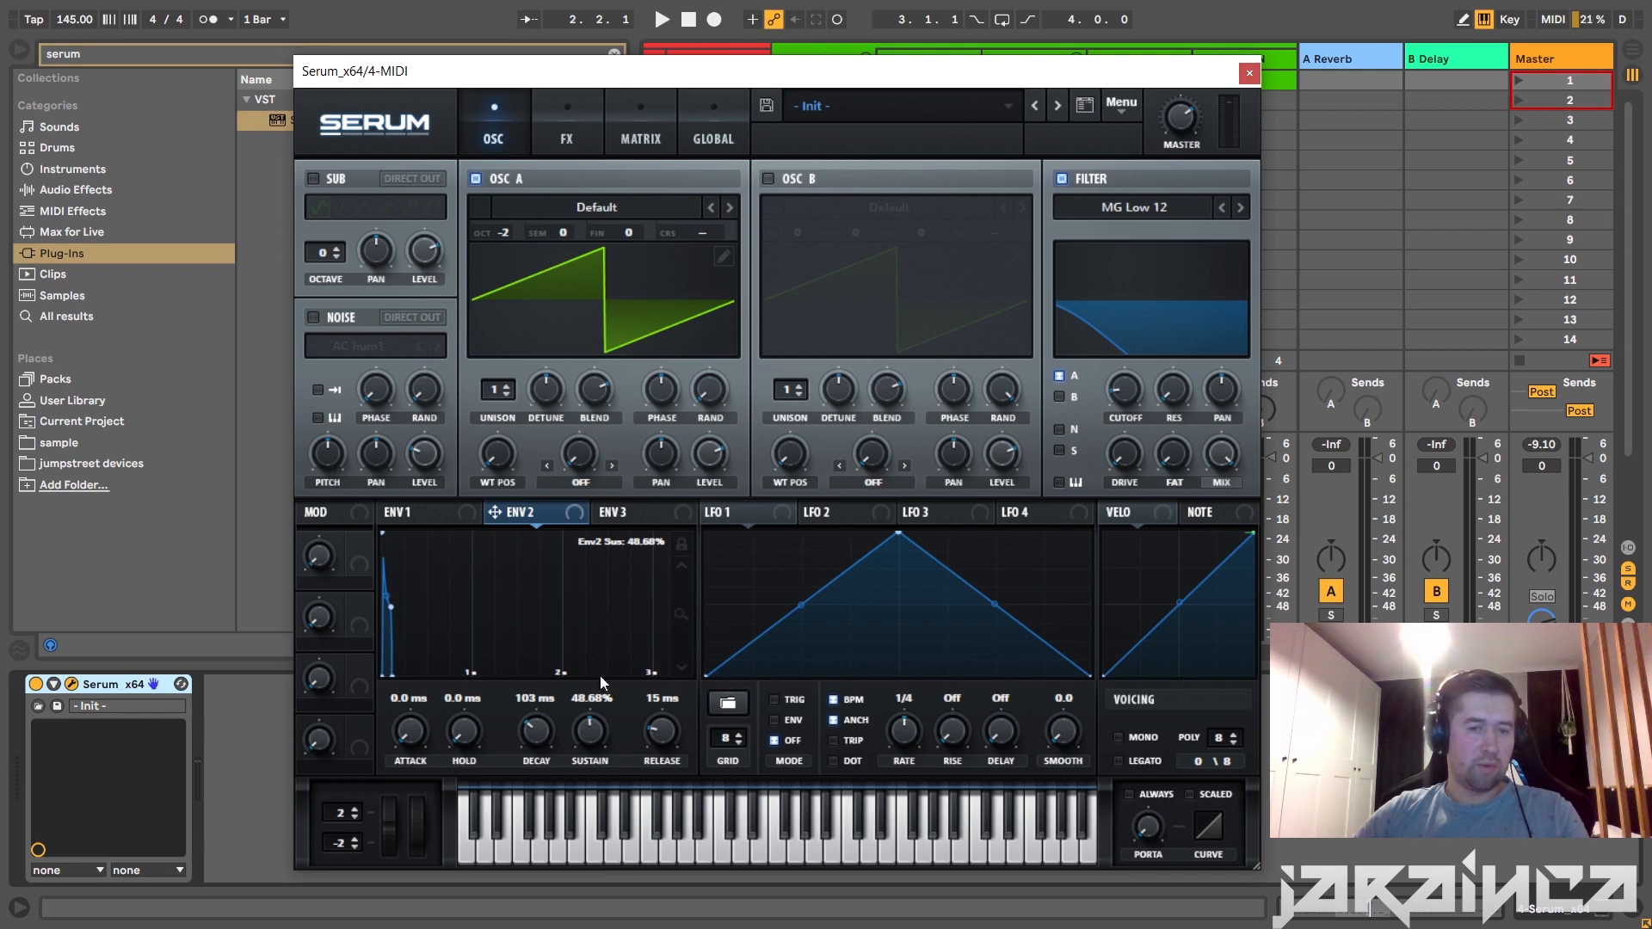
{"action": "left_click_drag", "start_coordinate": [591, 739], "coordinate": [592, 731]}
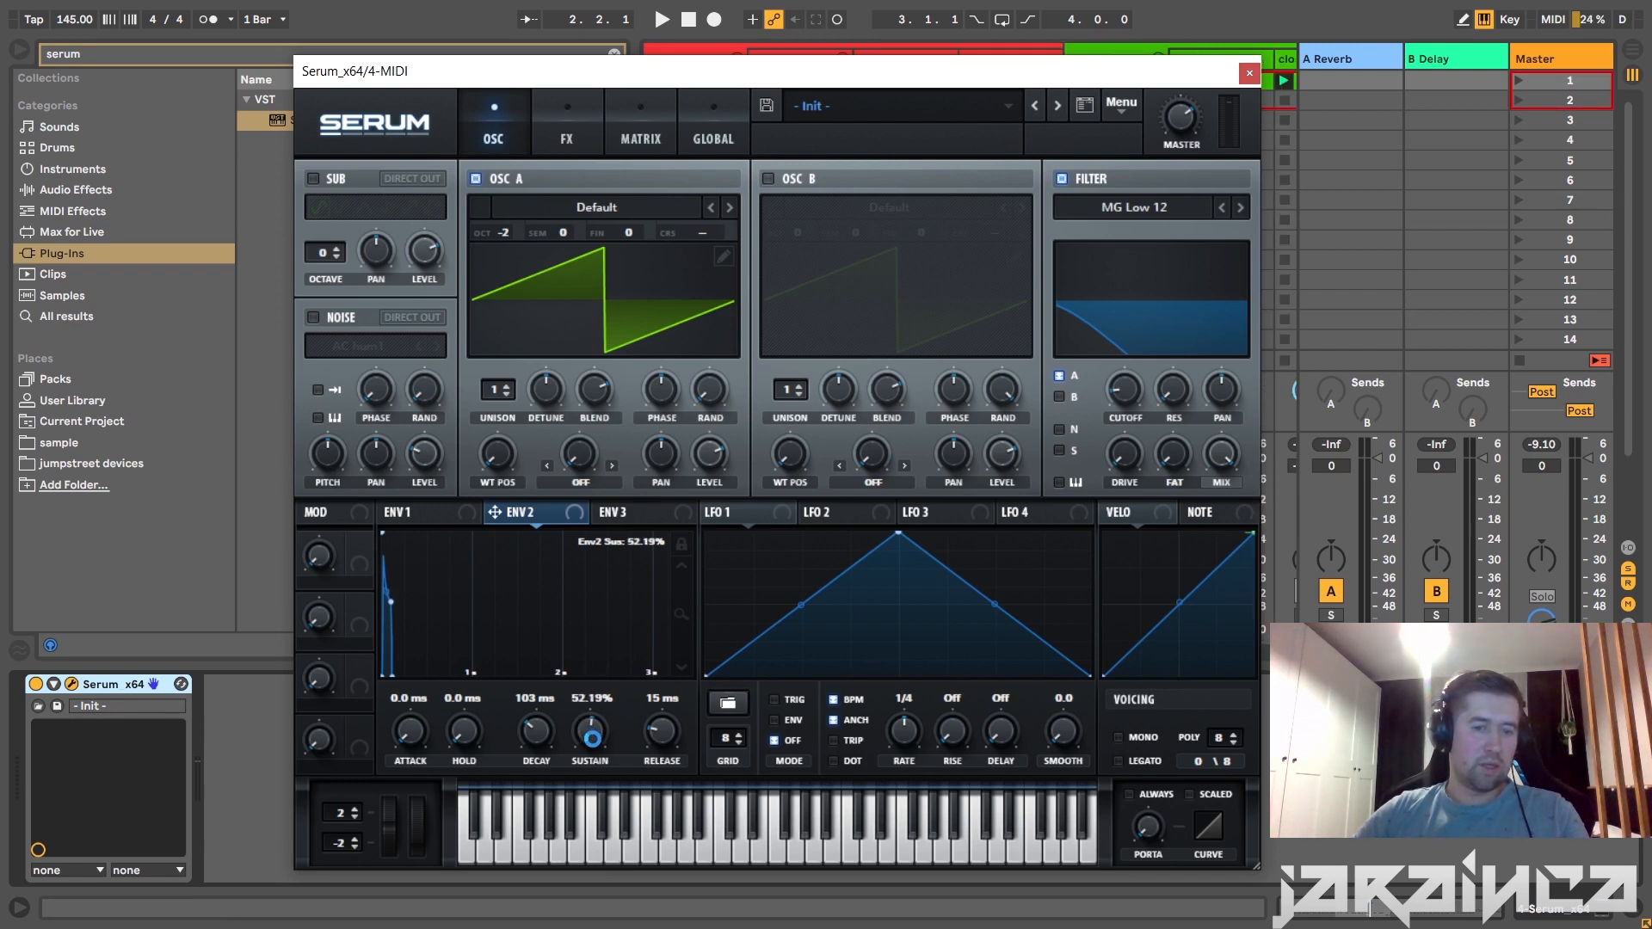
{"action": "double_click", "coordinate": [667, 699]}
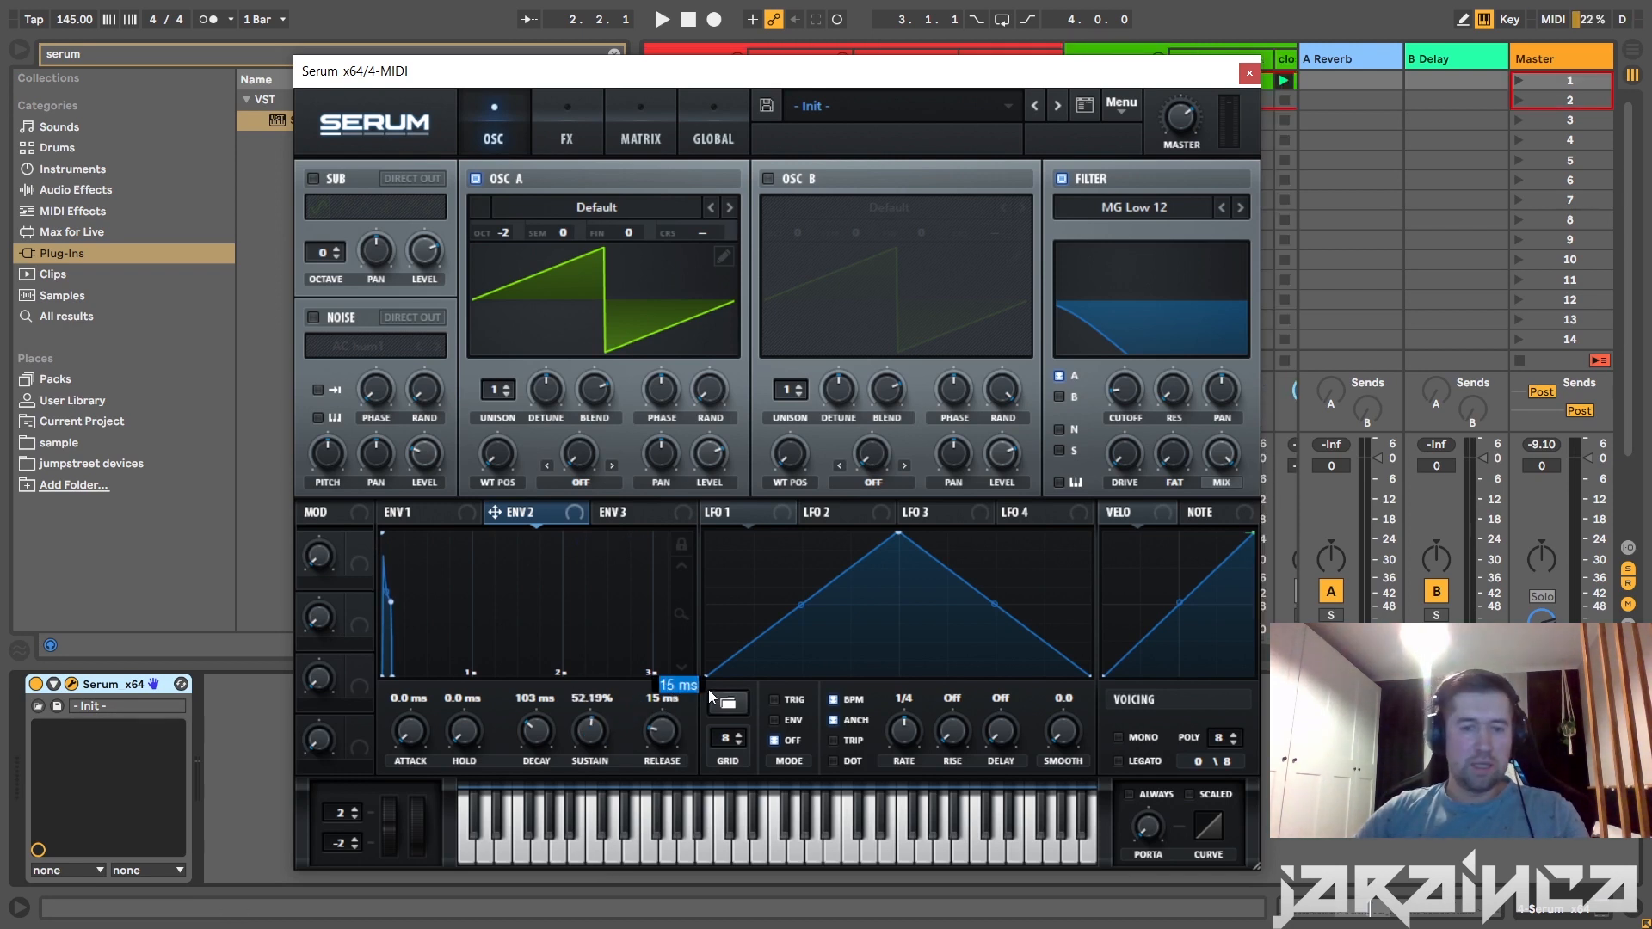
{"action": "type", "text": "1/1"}
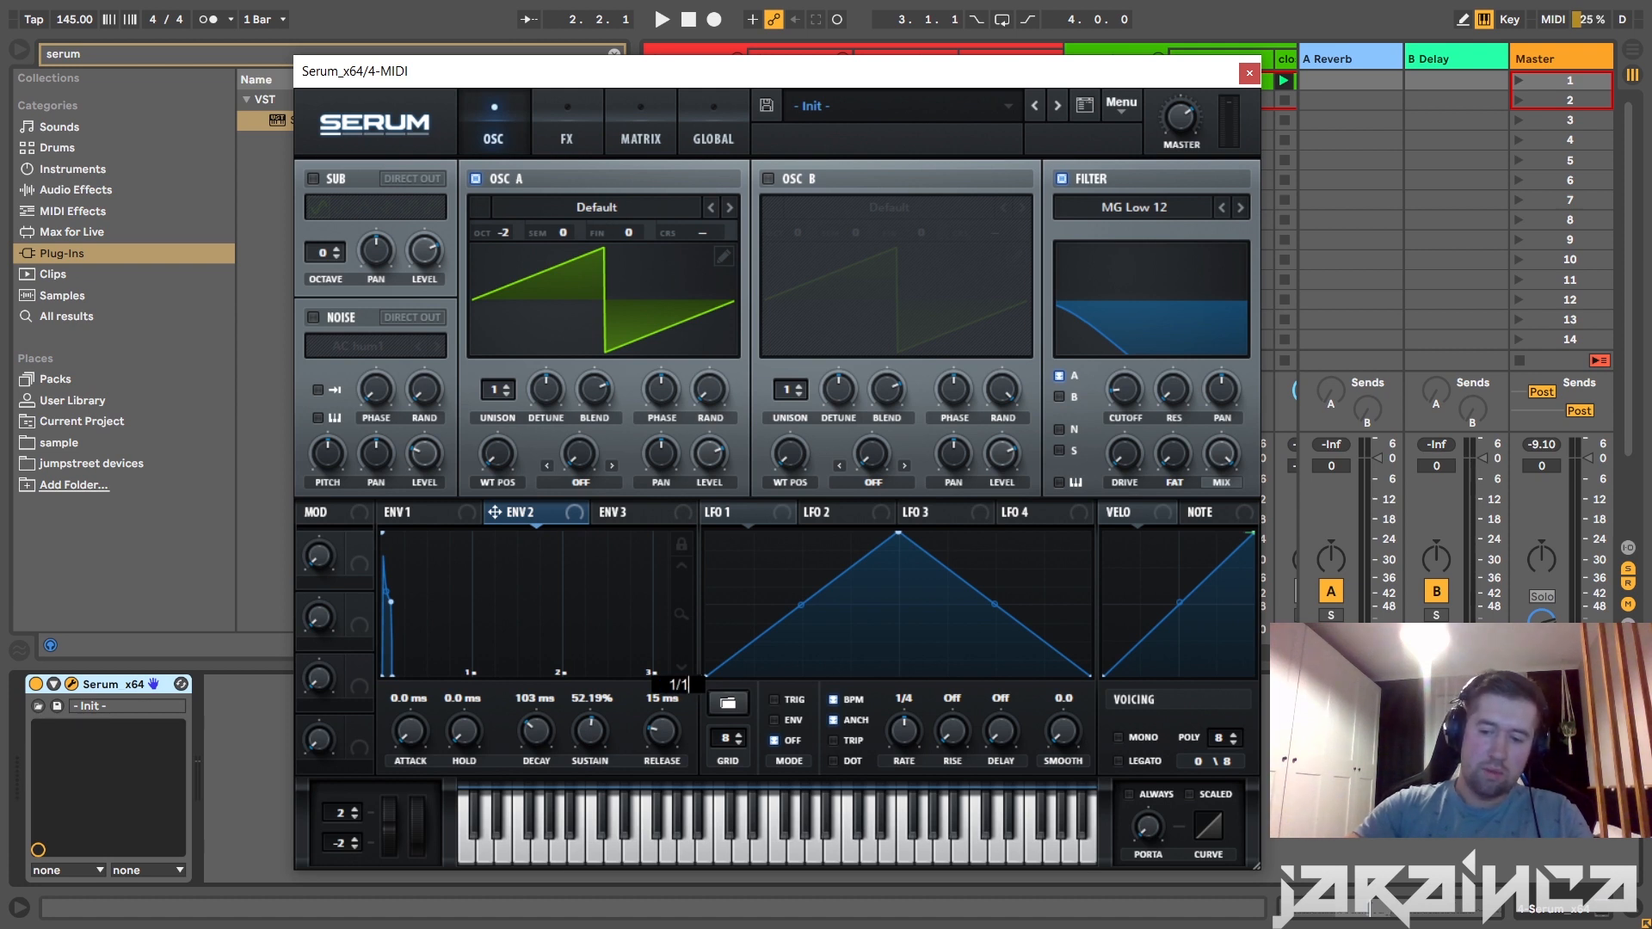
{"action": "key", "text": "Return"}
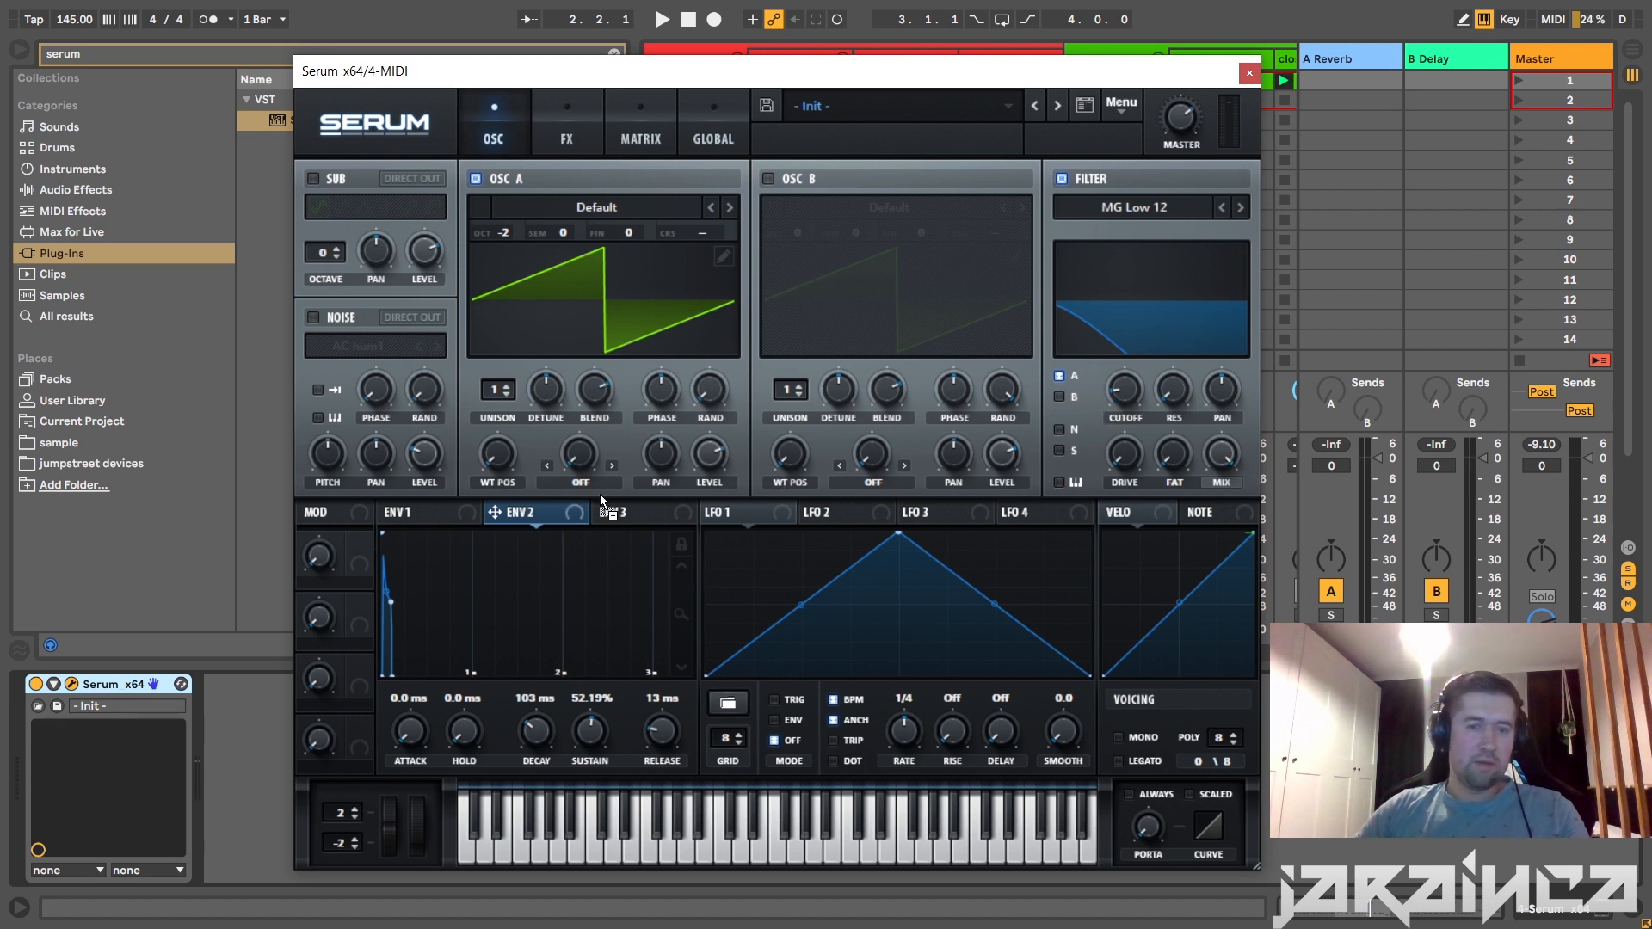
Assign ENV 2 to the filter cutoff with an amount of 50 and play the bass clip to audition it.
{"action": "left_click_drag", "start_coordinate": [602, 498], "coordinate": [1122, 389]}
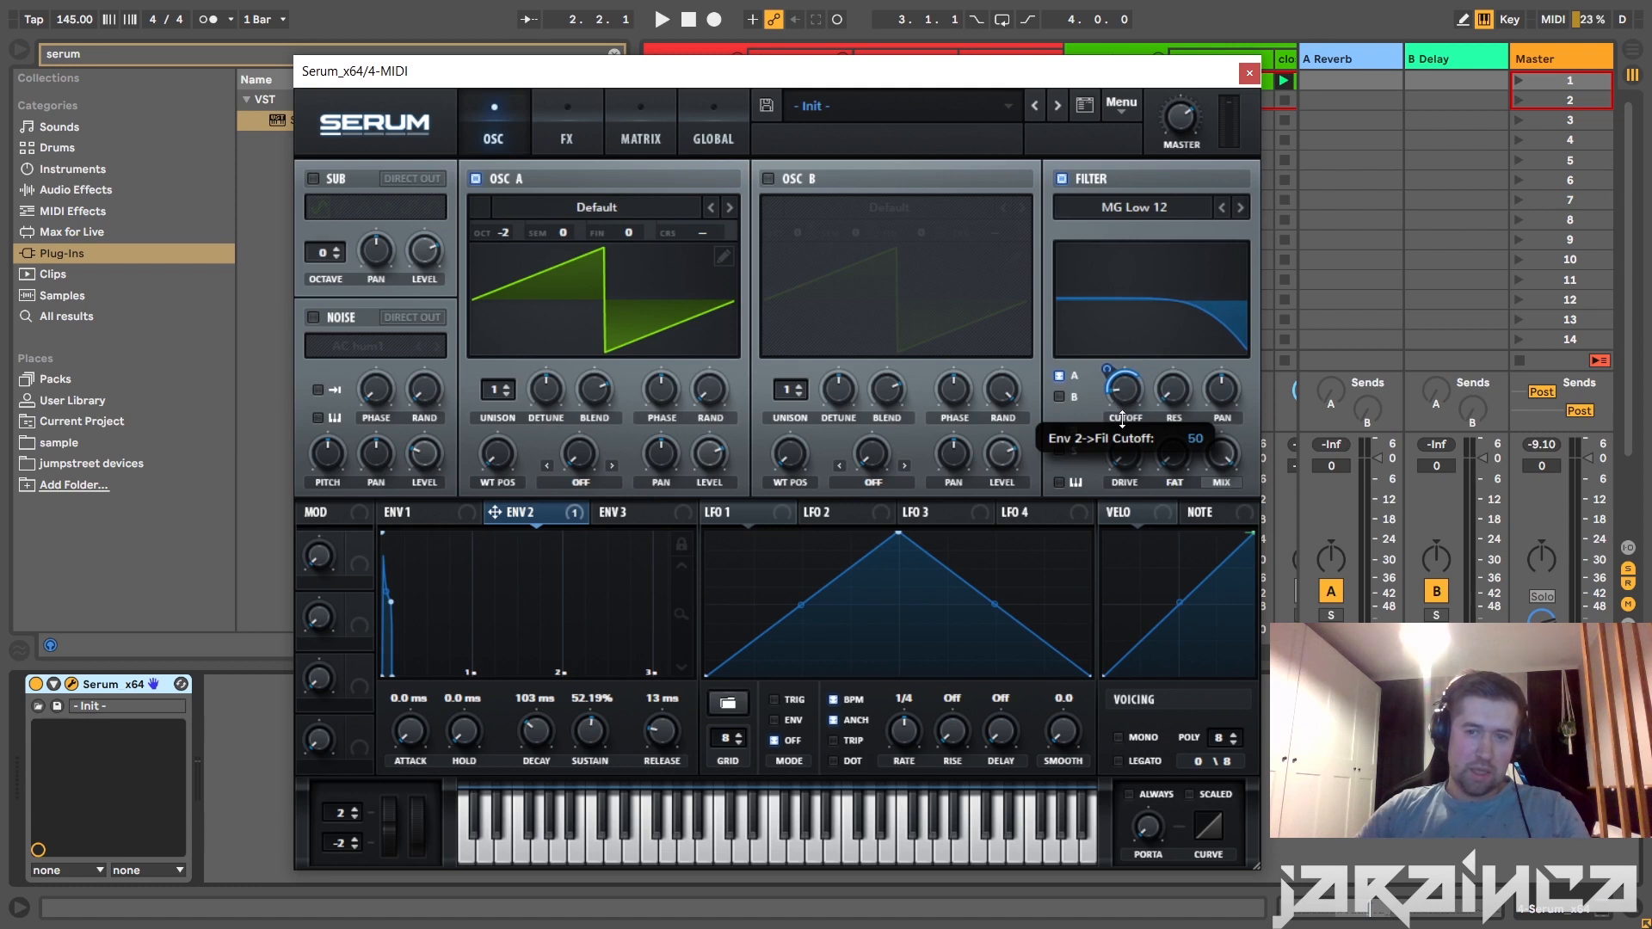
{"action": "key", "text": "space"}
{"action": "mouse_move", "coordinate": [1127, 389]}
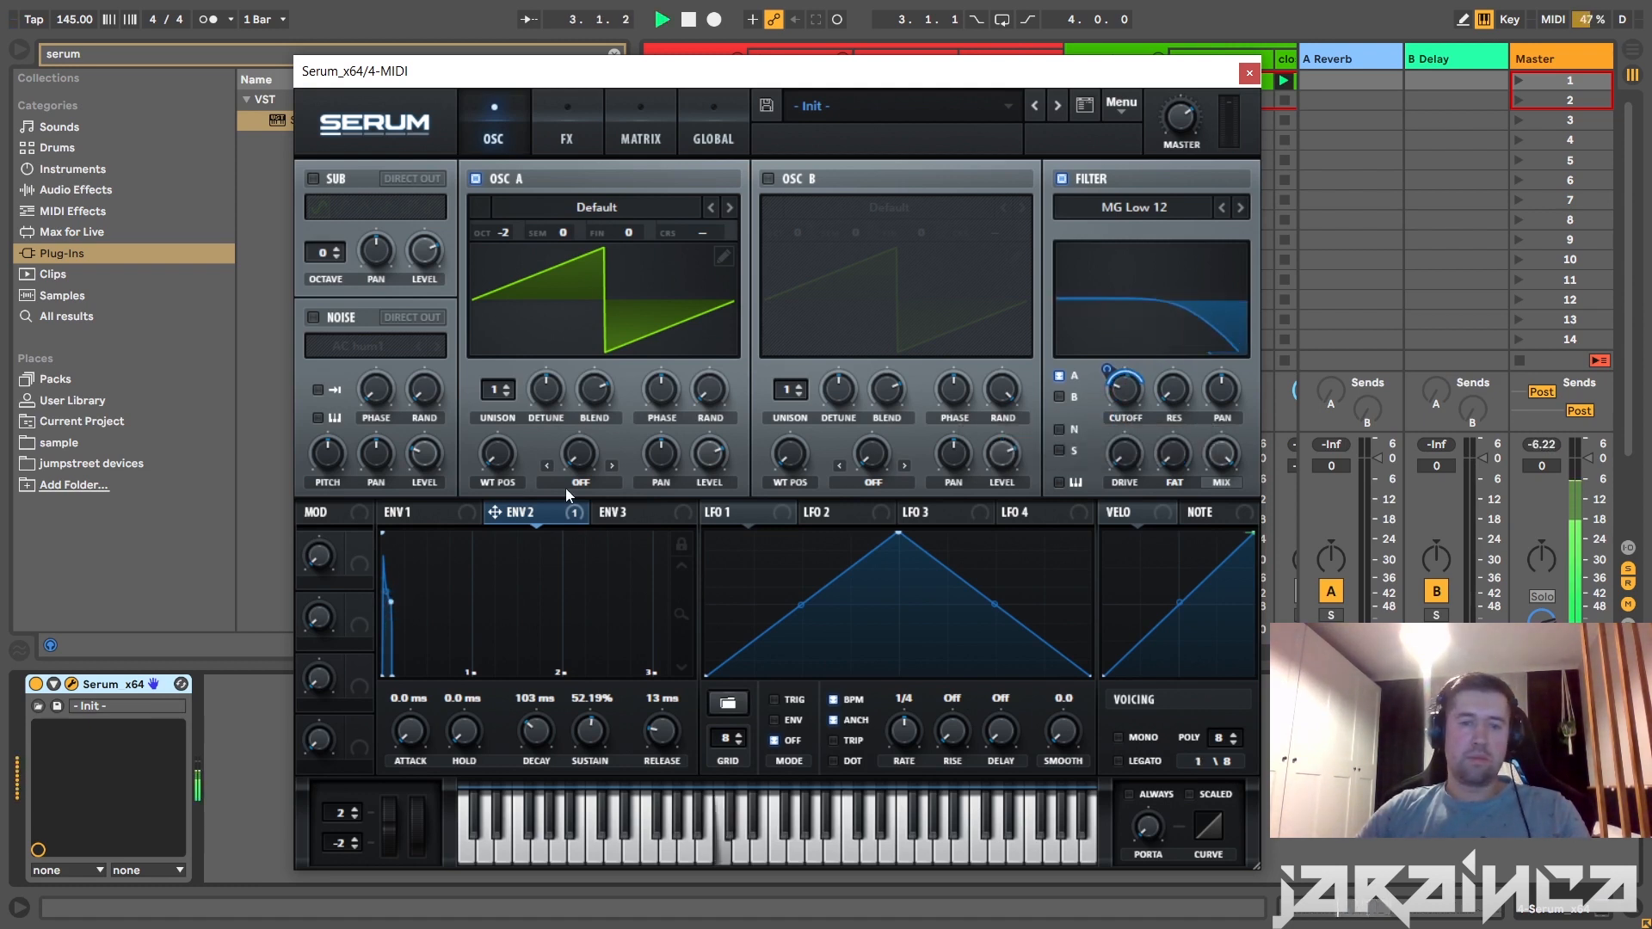
{"action": "key", "text": "space"}
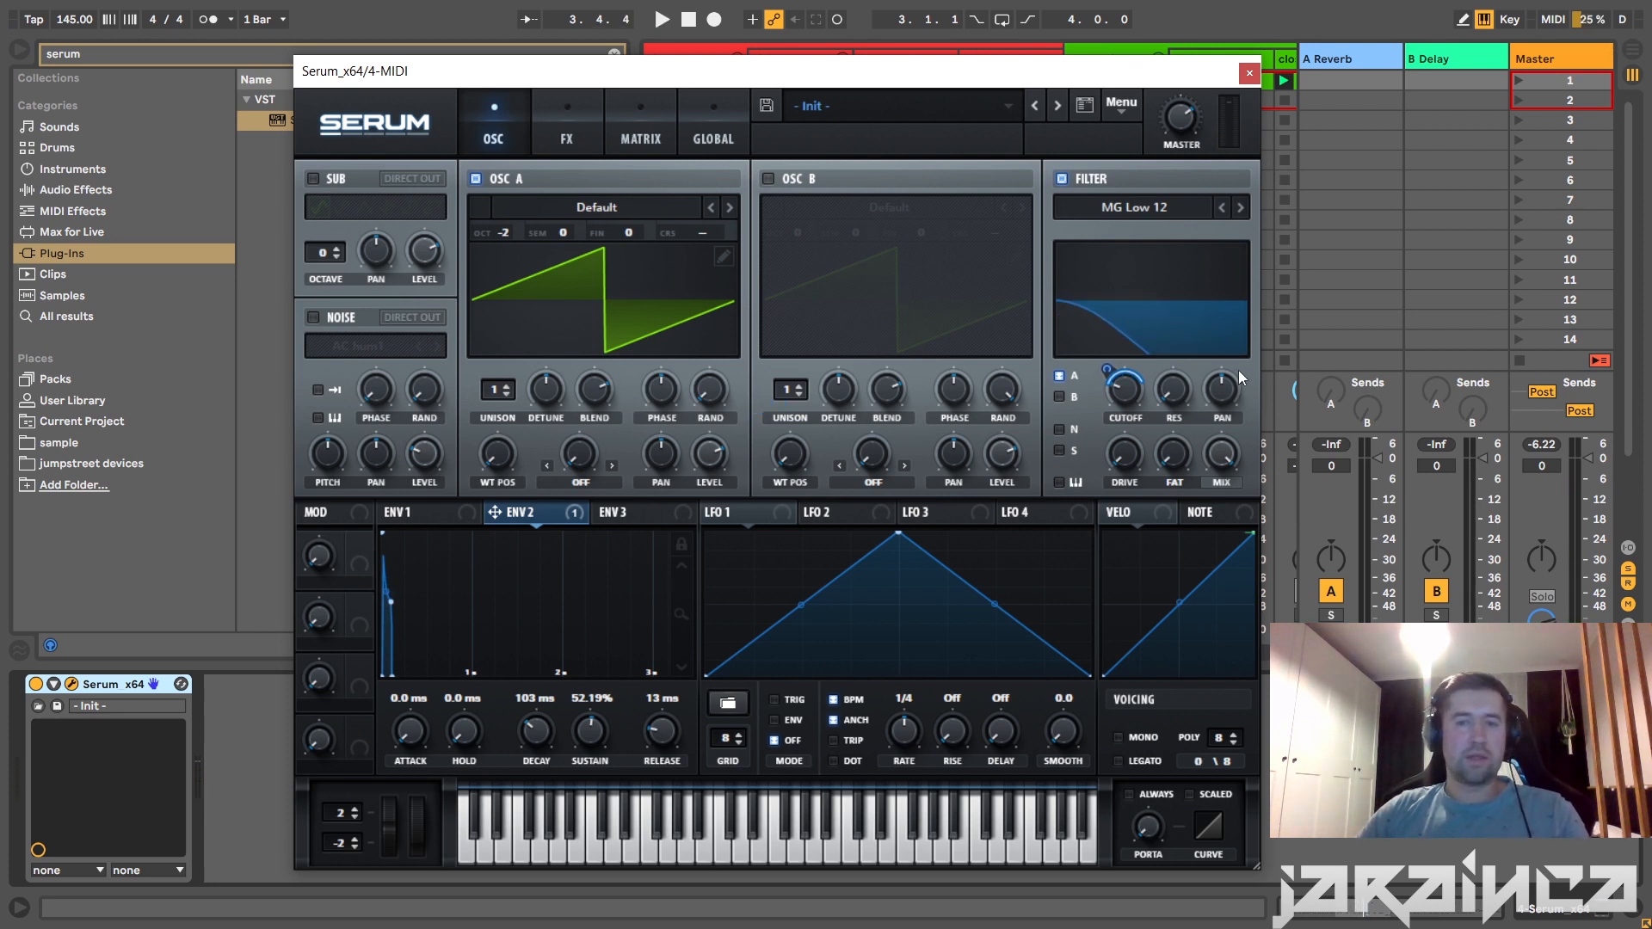
{"action": "key", "text": "space"}
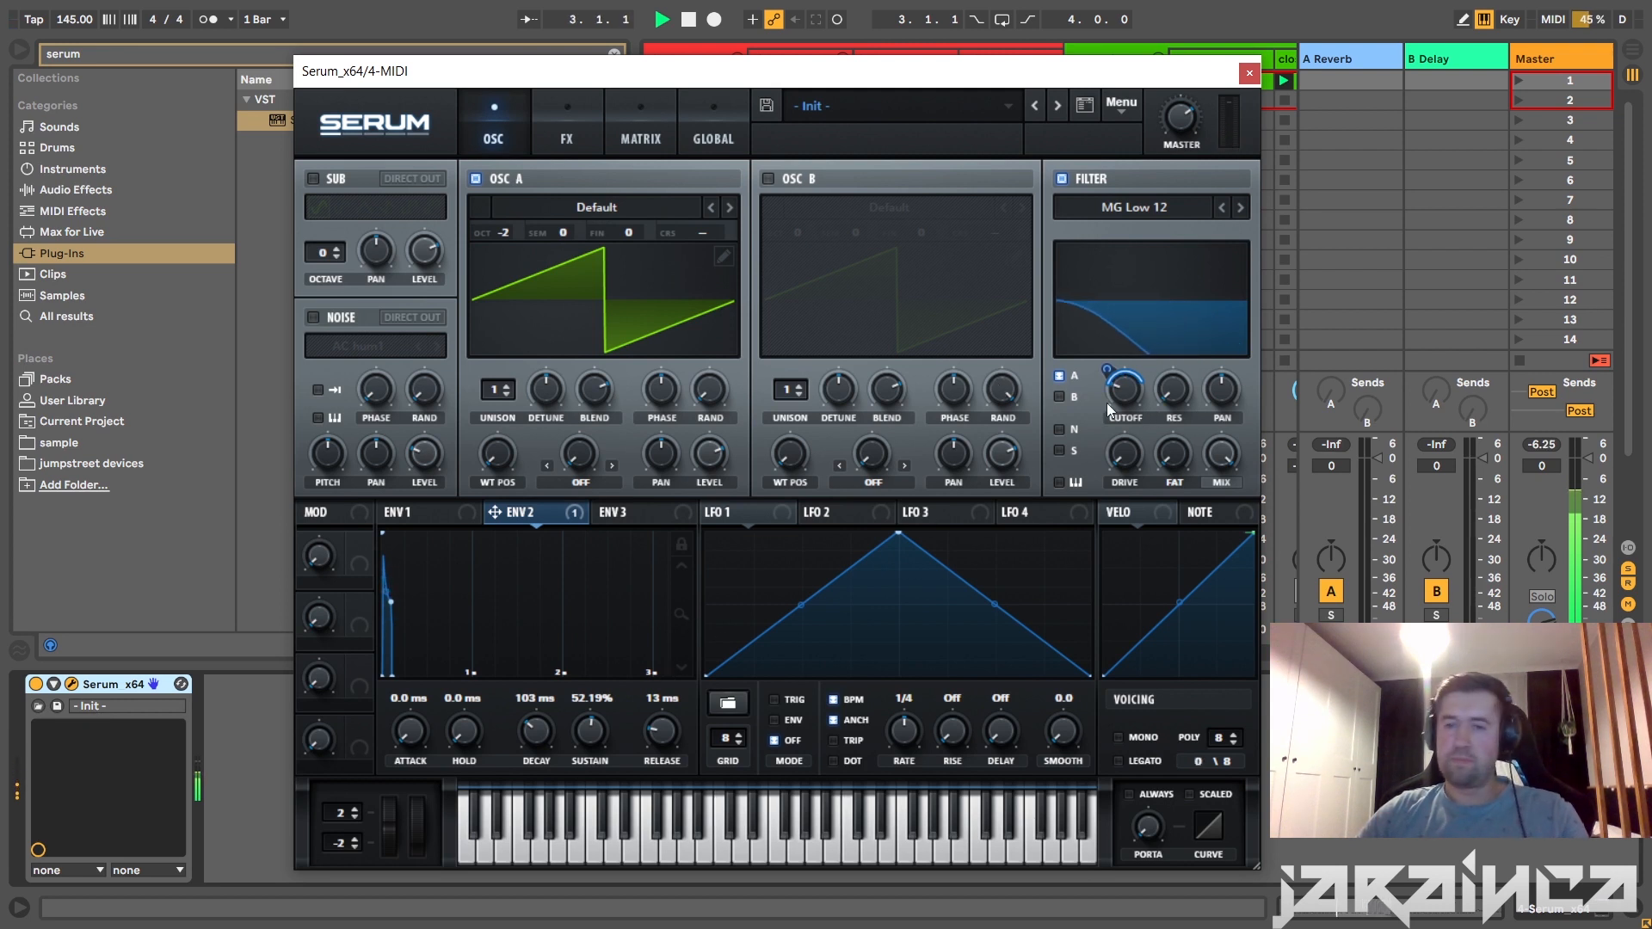
{"action": "mouse_move", "coordinate": [1114, 401]}
{"action": "left_mouse_down"}
{"action": "mouse_move", "coordinate": [1123, 451]}
{"action": "mouse_move", "coordinate": [1134, 421]}
{"action": "left_mouse_up"}
{"action": "key", "text": "space"}
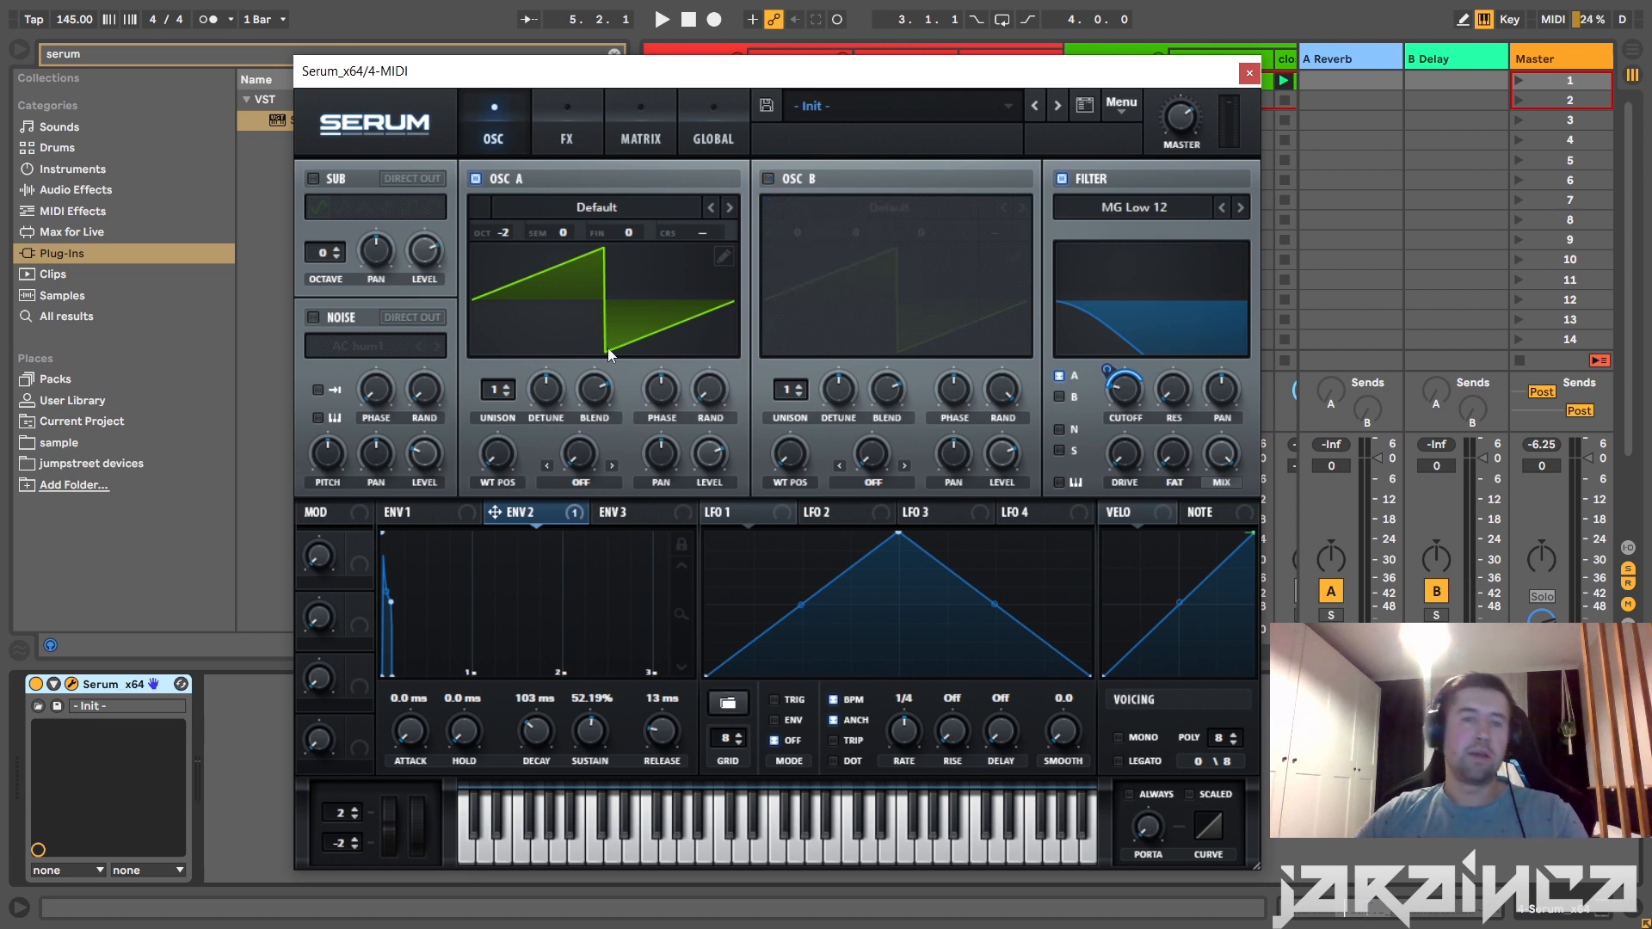
Enable OSC B with its phase randomness fully down, unison set to 3 and detune reduced.
{"action": "left_click", "coordinate": [768, 179]}
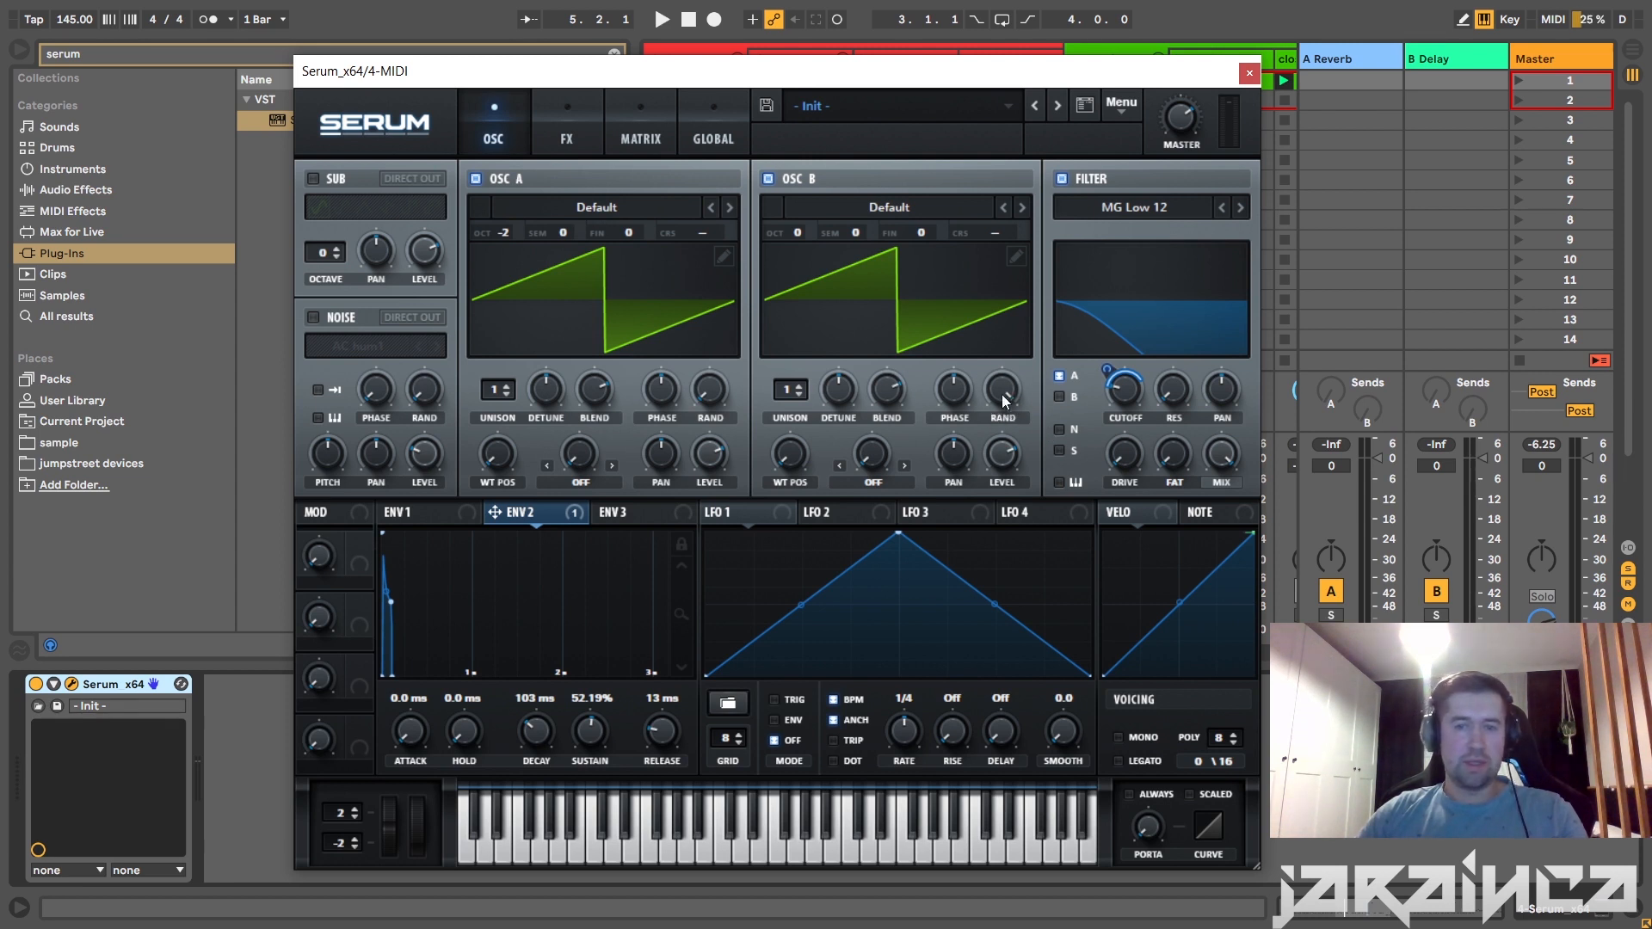
{"action": "left_click_drag", "start_coordinate": [1006, 390], "coordinate": [1031, 473]}
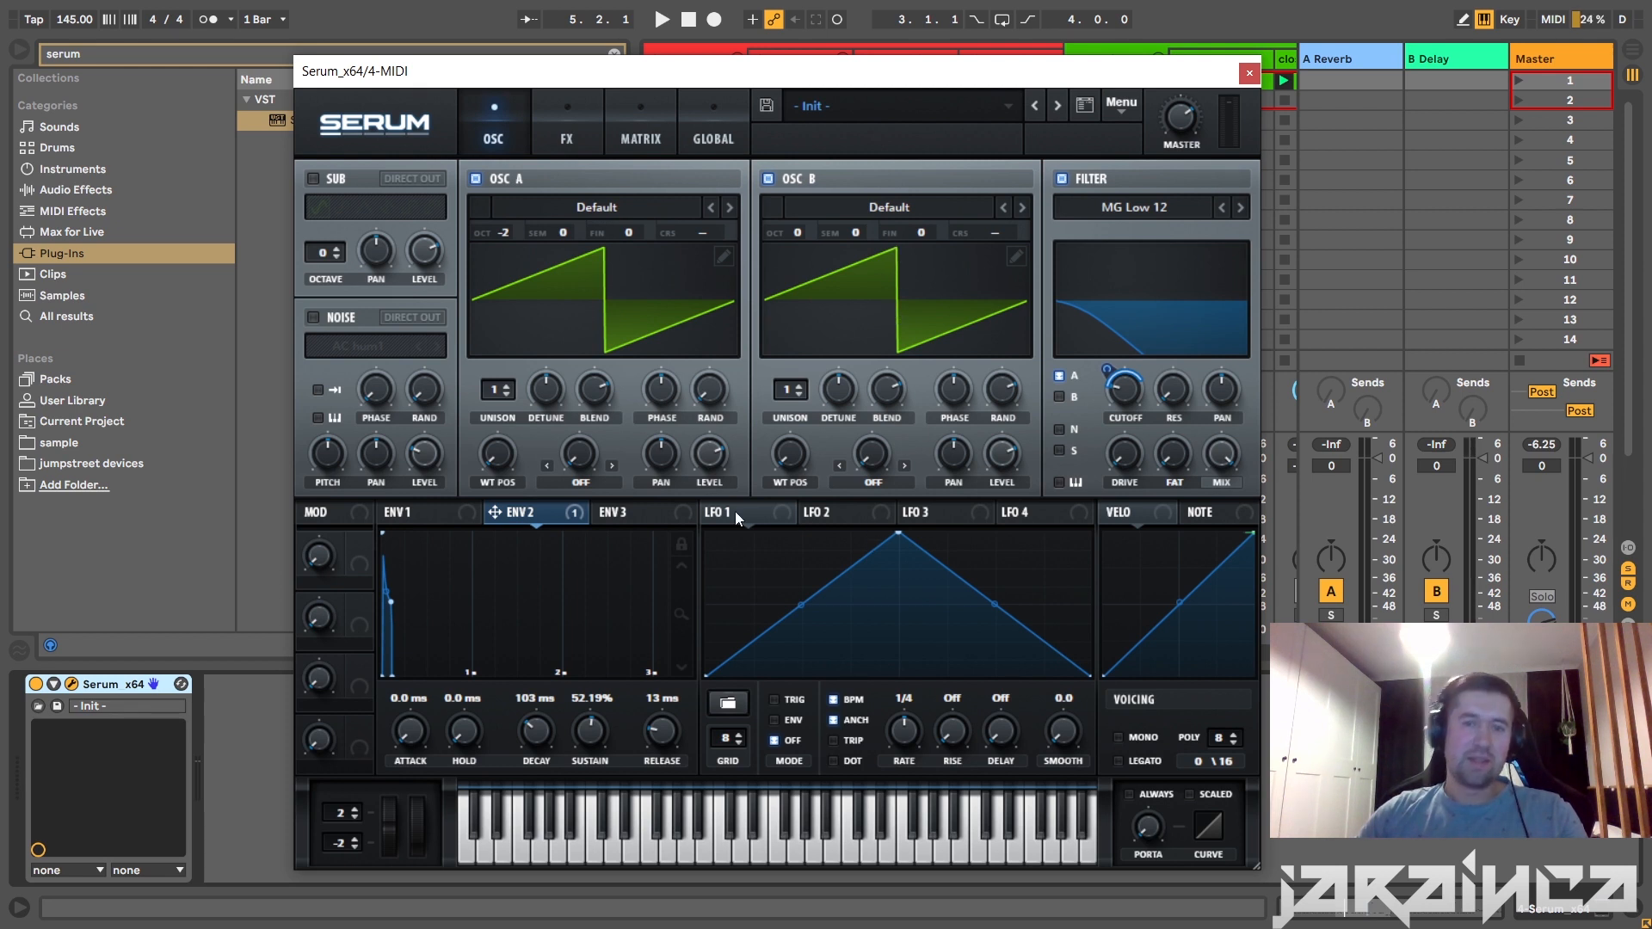
{"action": "left_click", "coordinate": [793, 391]}
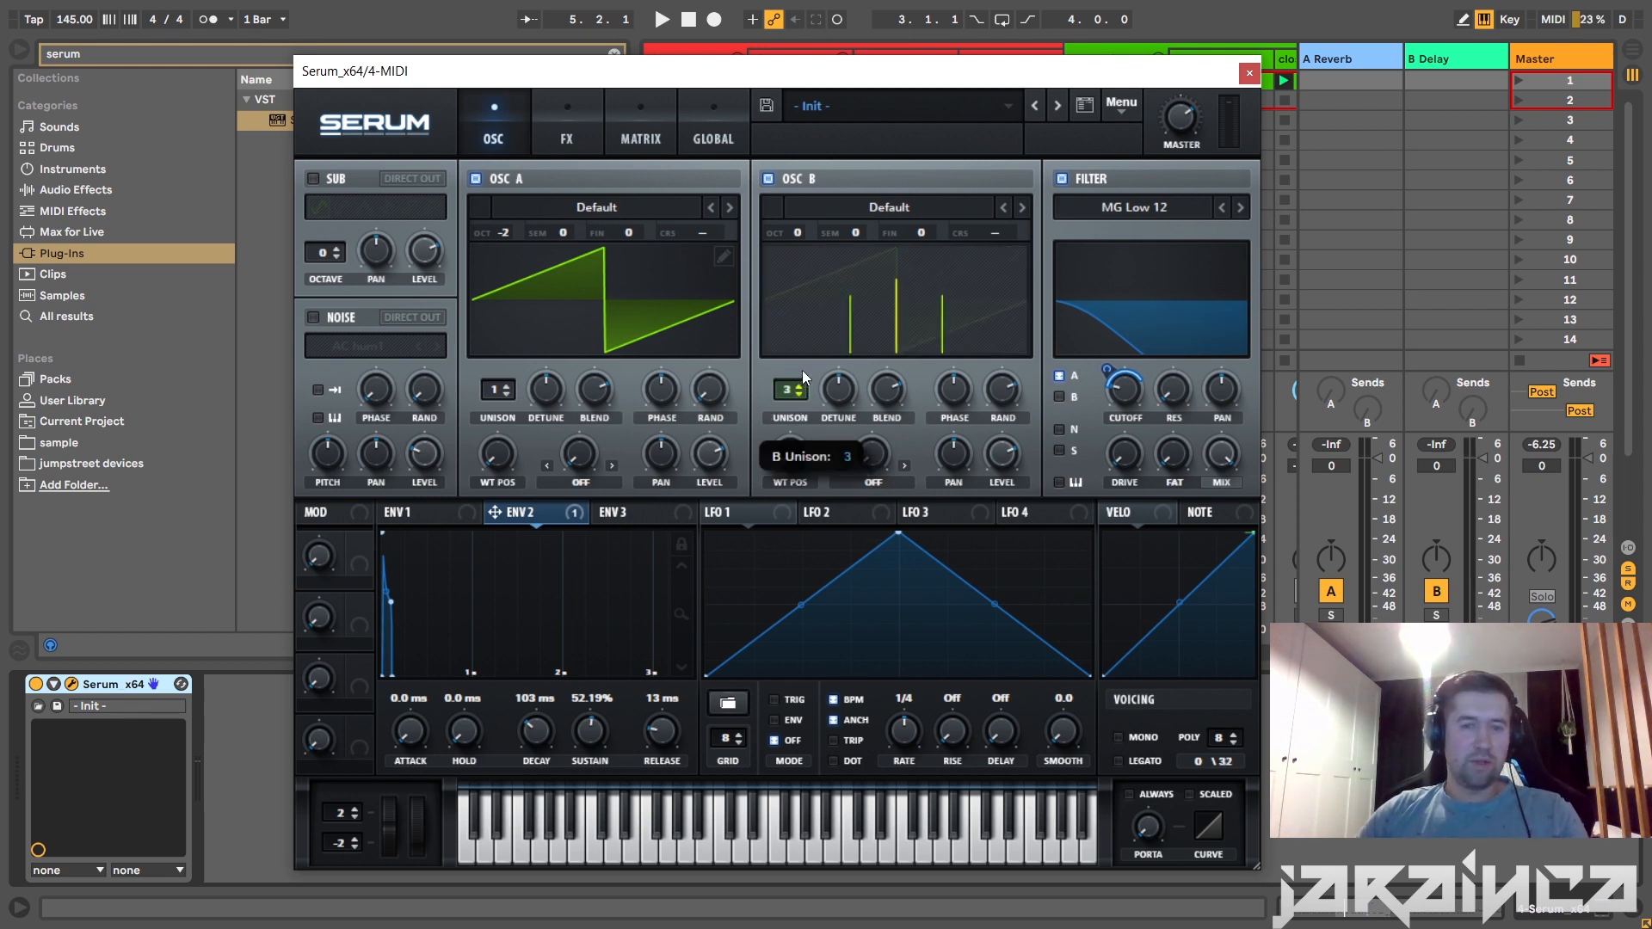
{"action": "left_click", "coordinate": [799, 387]}
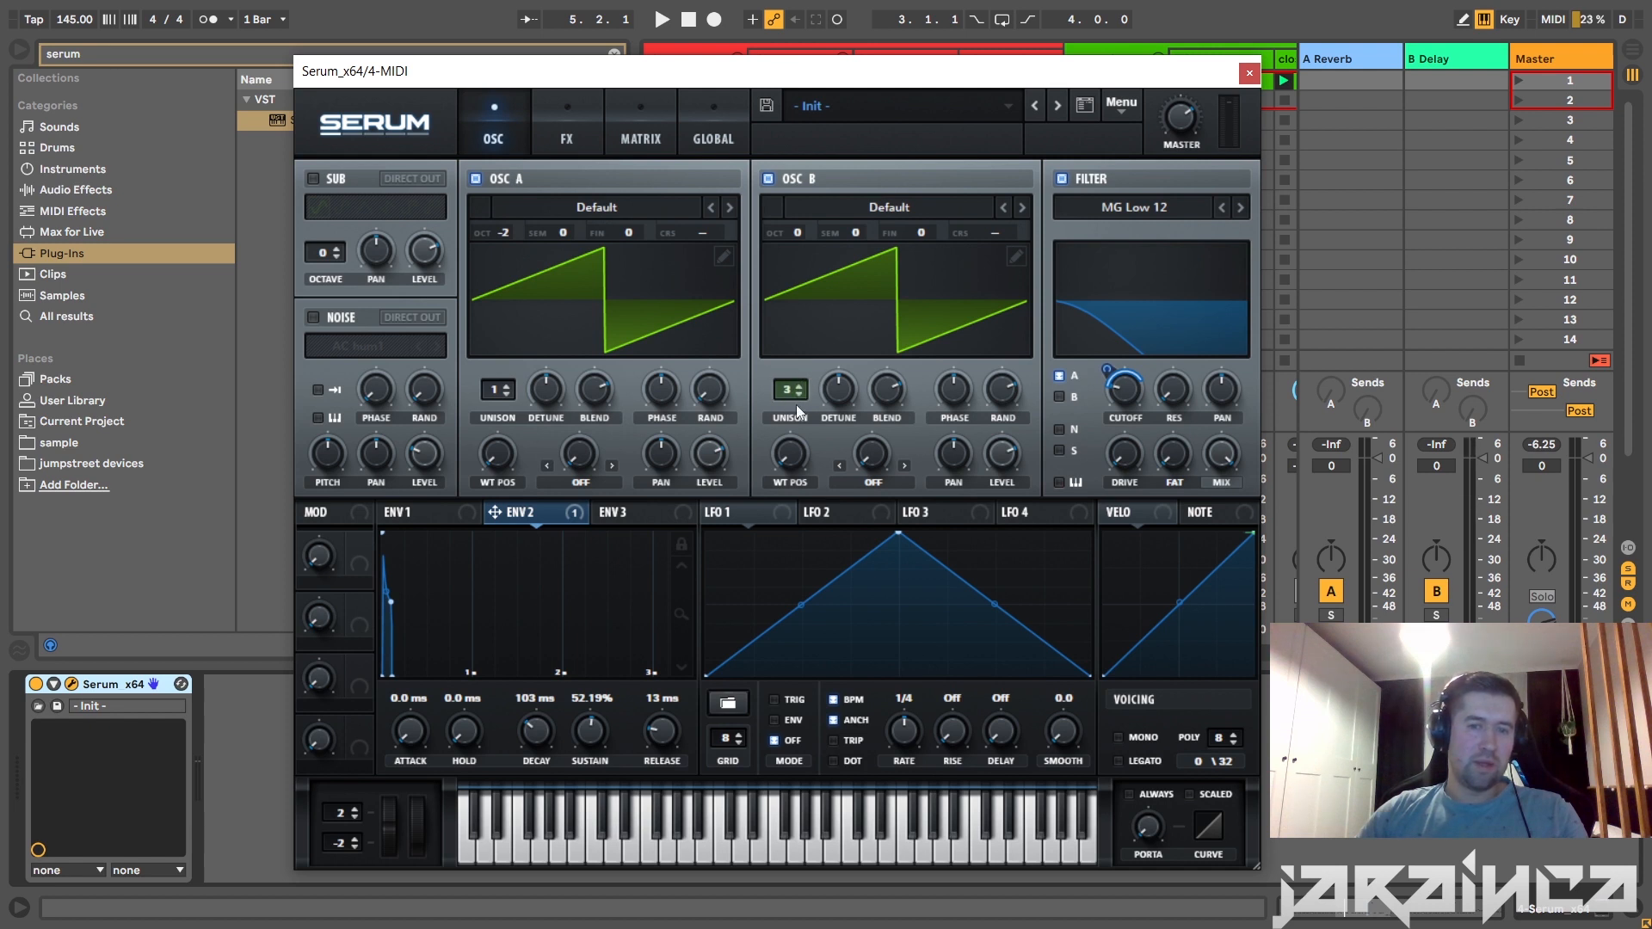
{"action": "left_click_drag", "start_coordinate": [857, 395], "coordinate": [889, 410]}
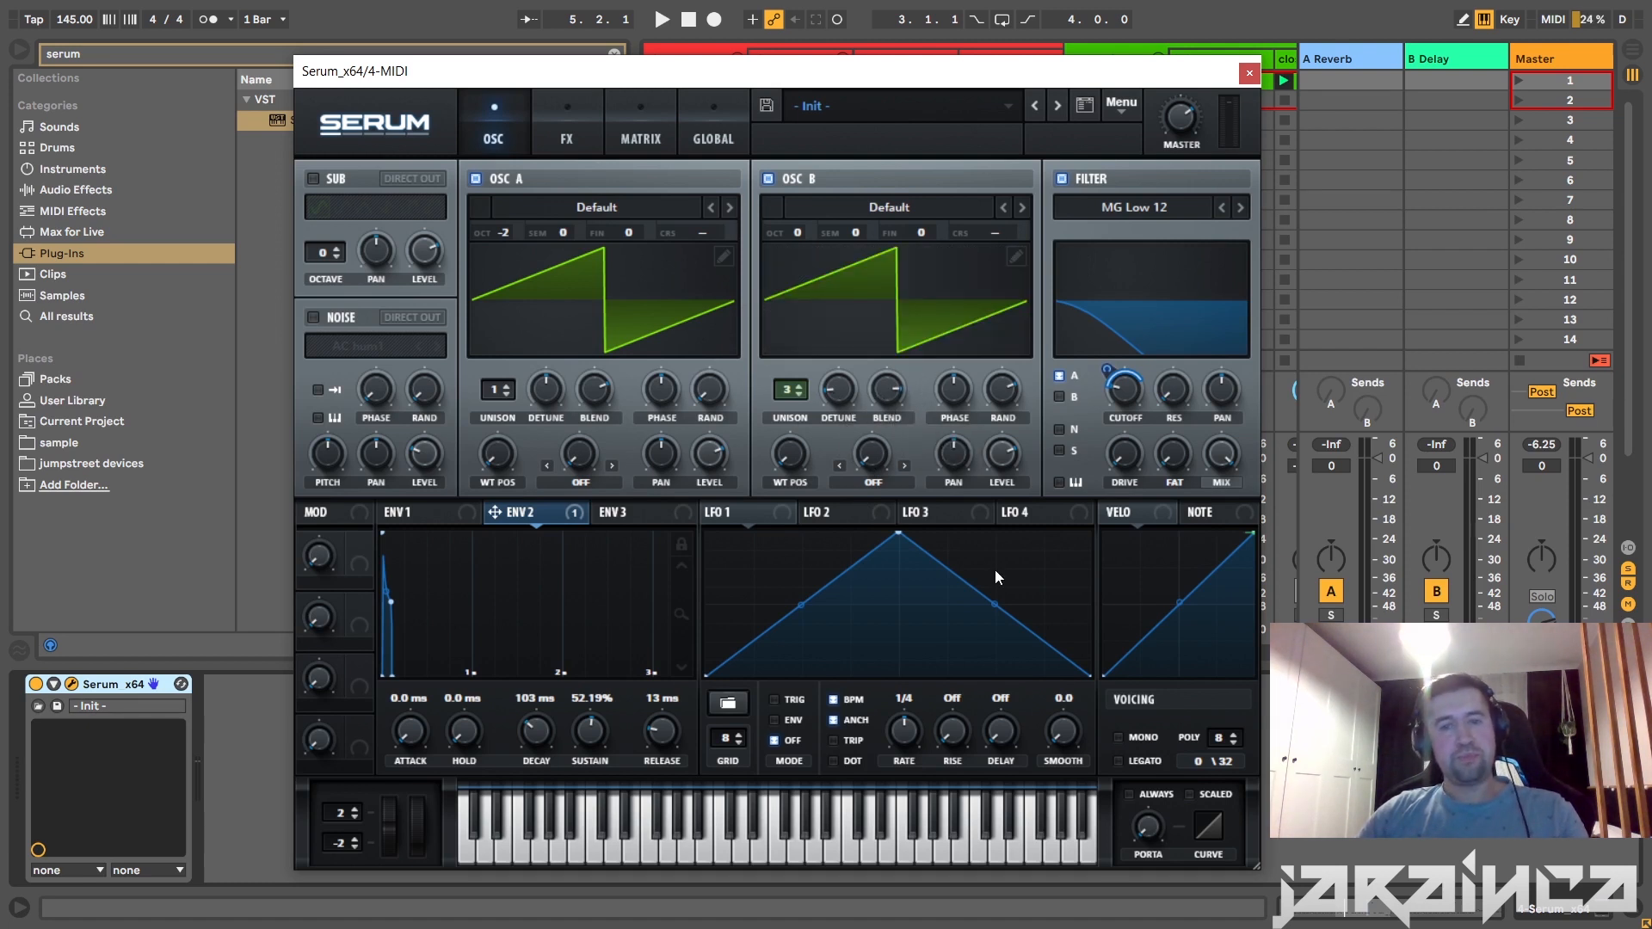
Turn on the filter's key tracking, set OSC B's octave to -2 and route OSC B through the filter.
{"action": "left_click", "coordinate": [1061, 483]}
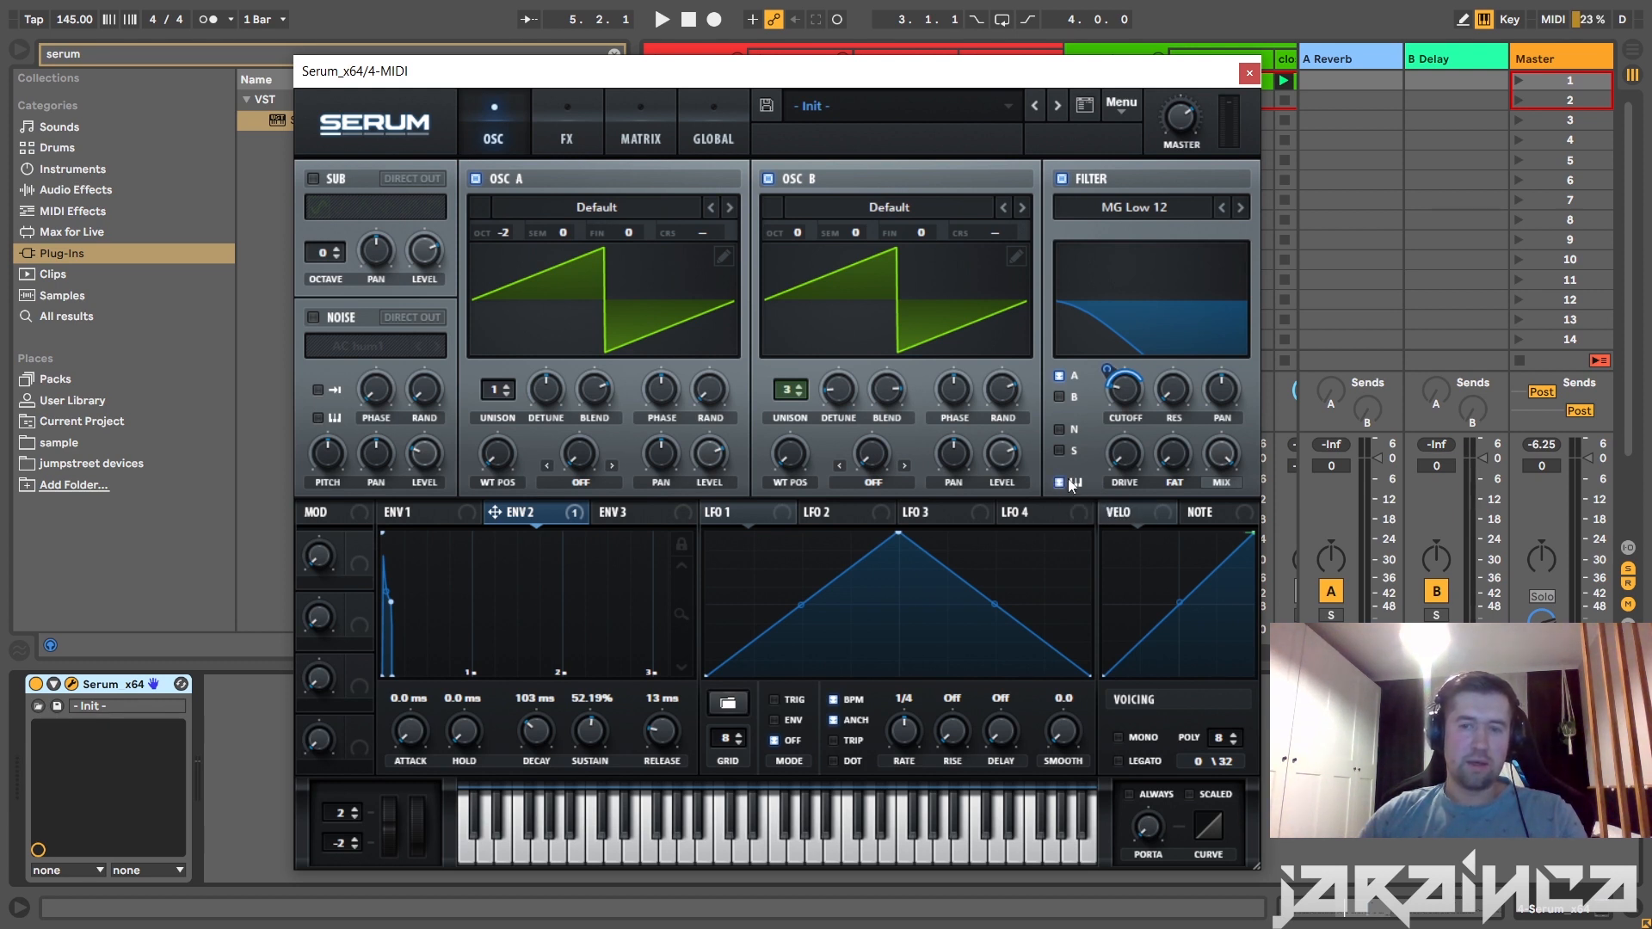
{"action": "left_click_drag", "start_coordinate": [1051, 84], "coordinate": [1322, 80]}
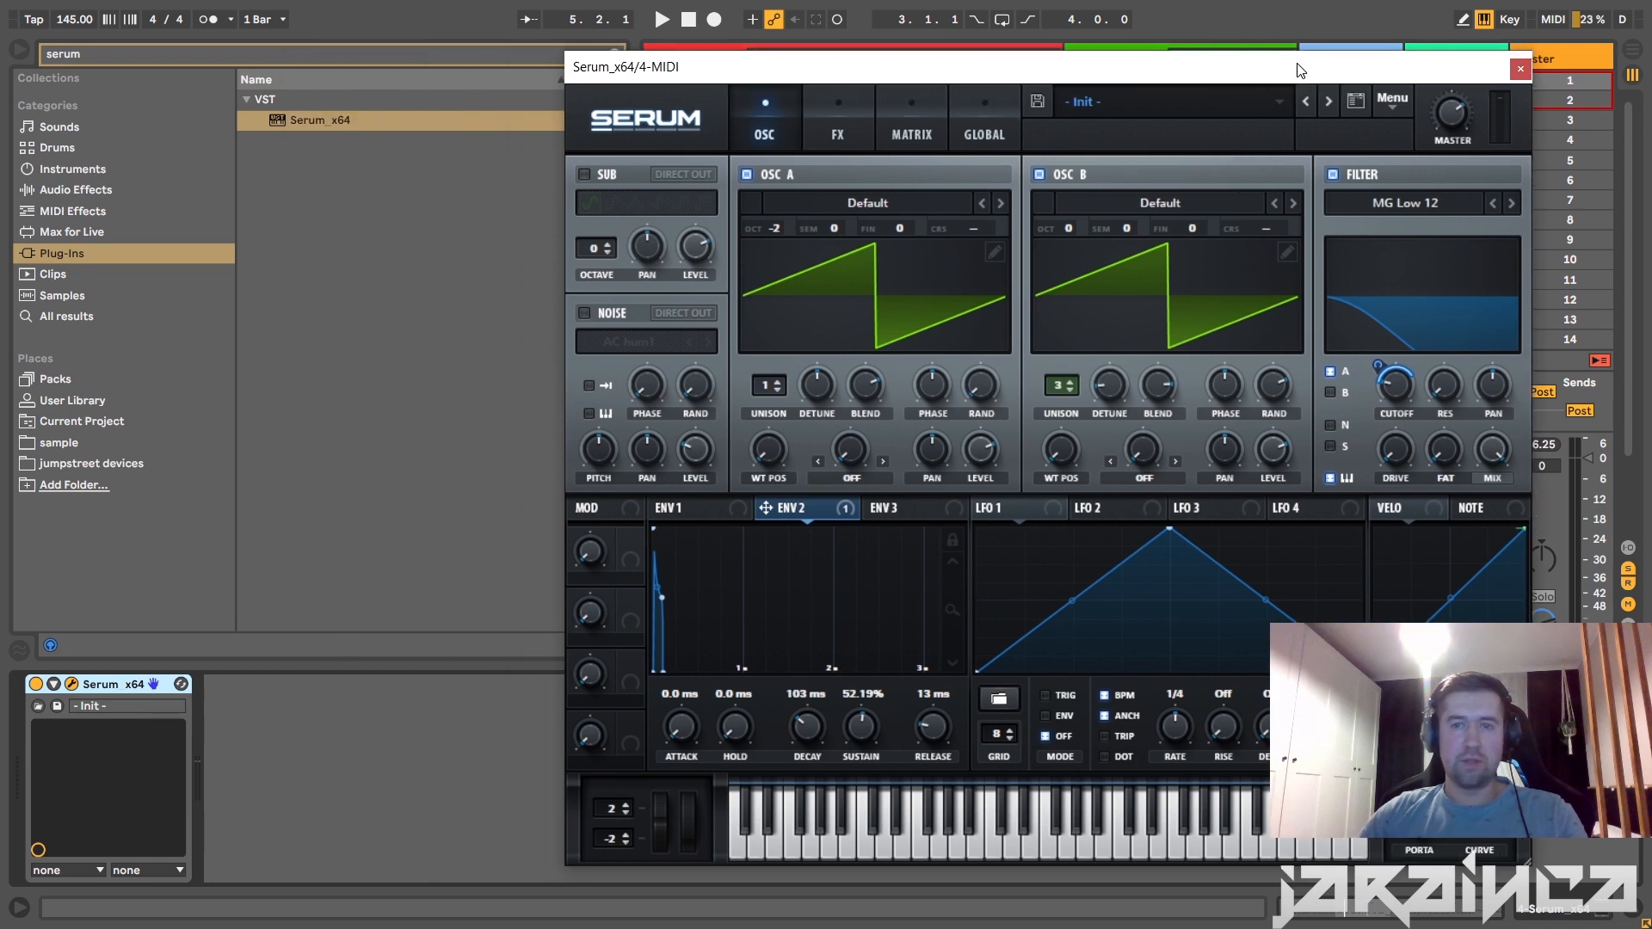
{"action": "key", "text": "space"}
{"action": "key", "text": "space"}
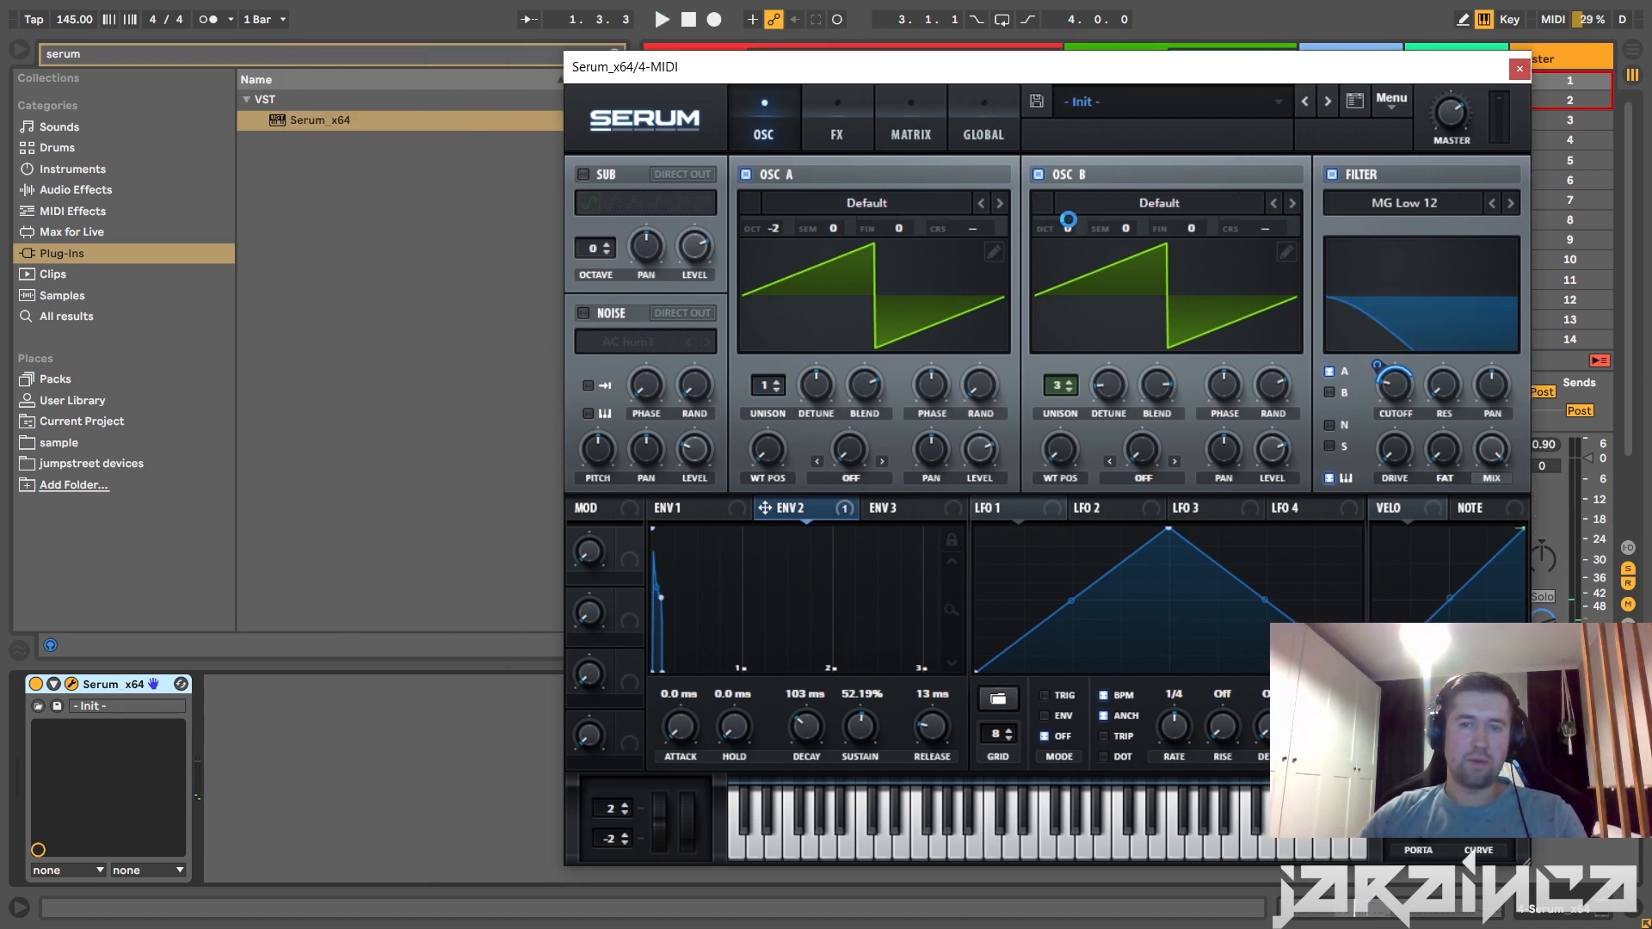
{"action": "left_click_drag", "start_coordinate": [1068, 223], "coordinate": [1075, 263]}
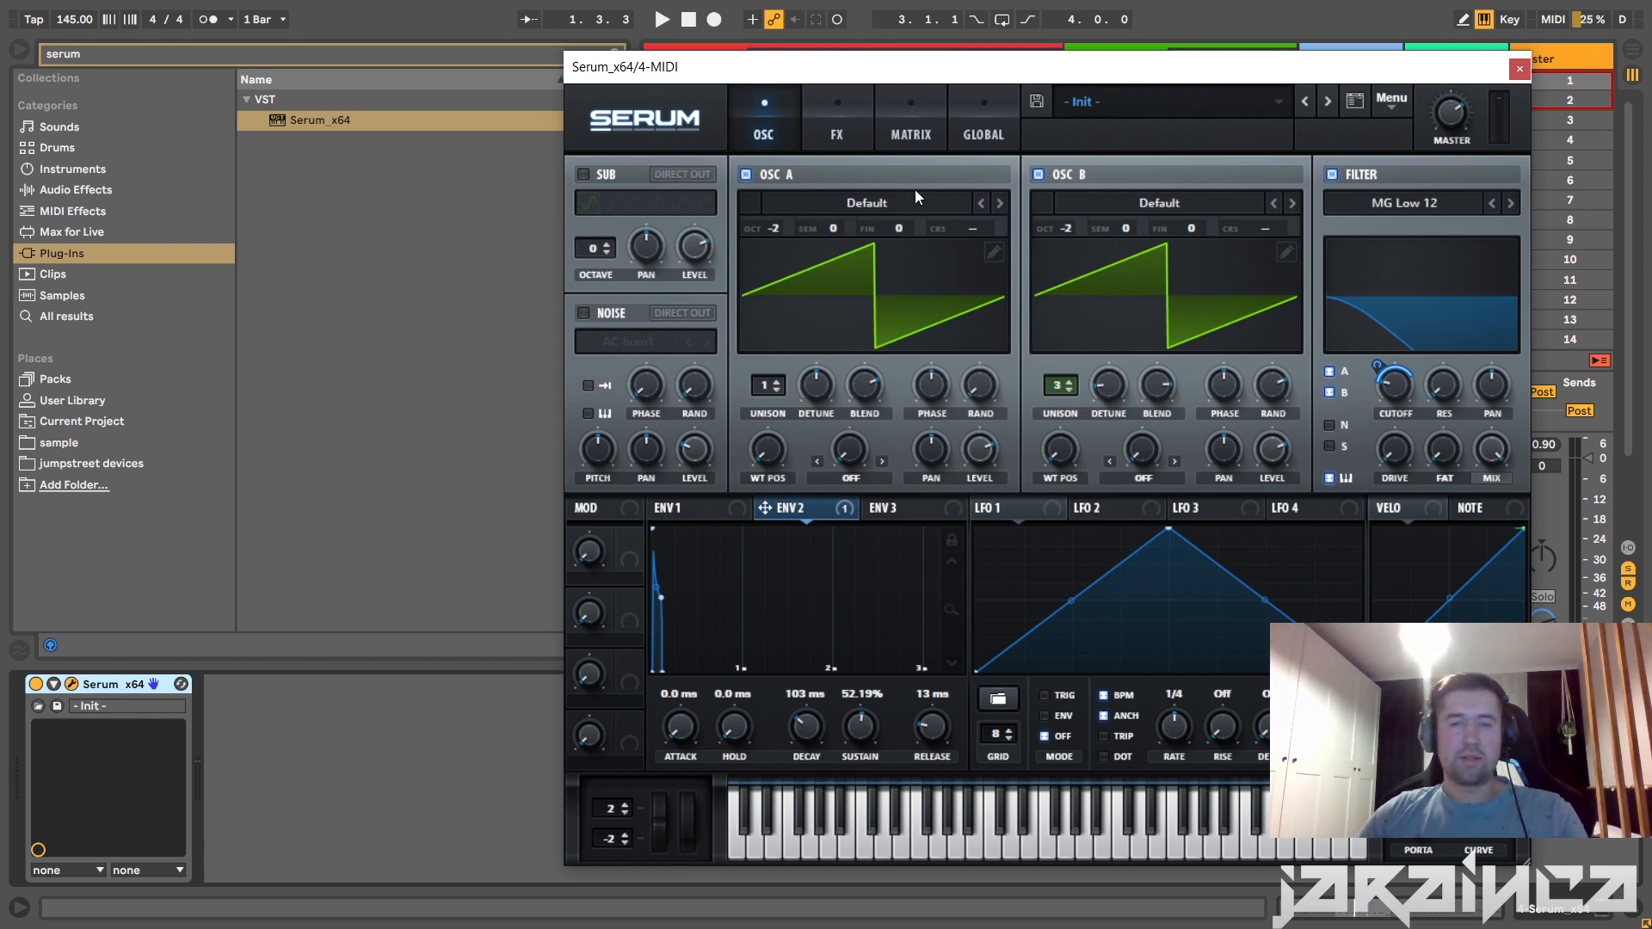
Lower the filter cutoff while the bass clip plays, stop playback, and show the ENV 1 settings.
{"action": "left_click_drag", "start_coordinate": [1257, 81], "coordinate": [952, 31]}
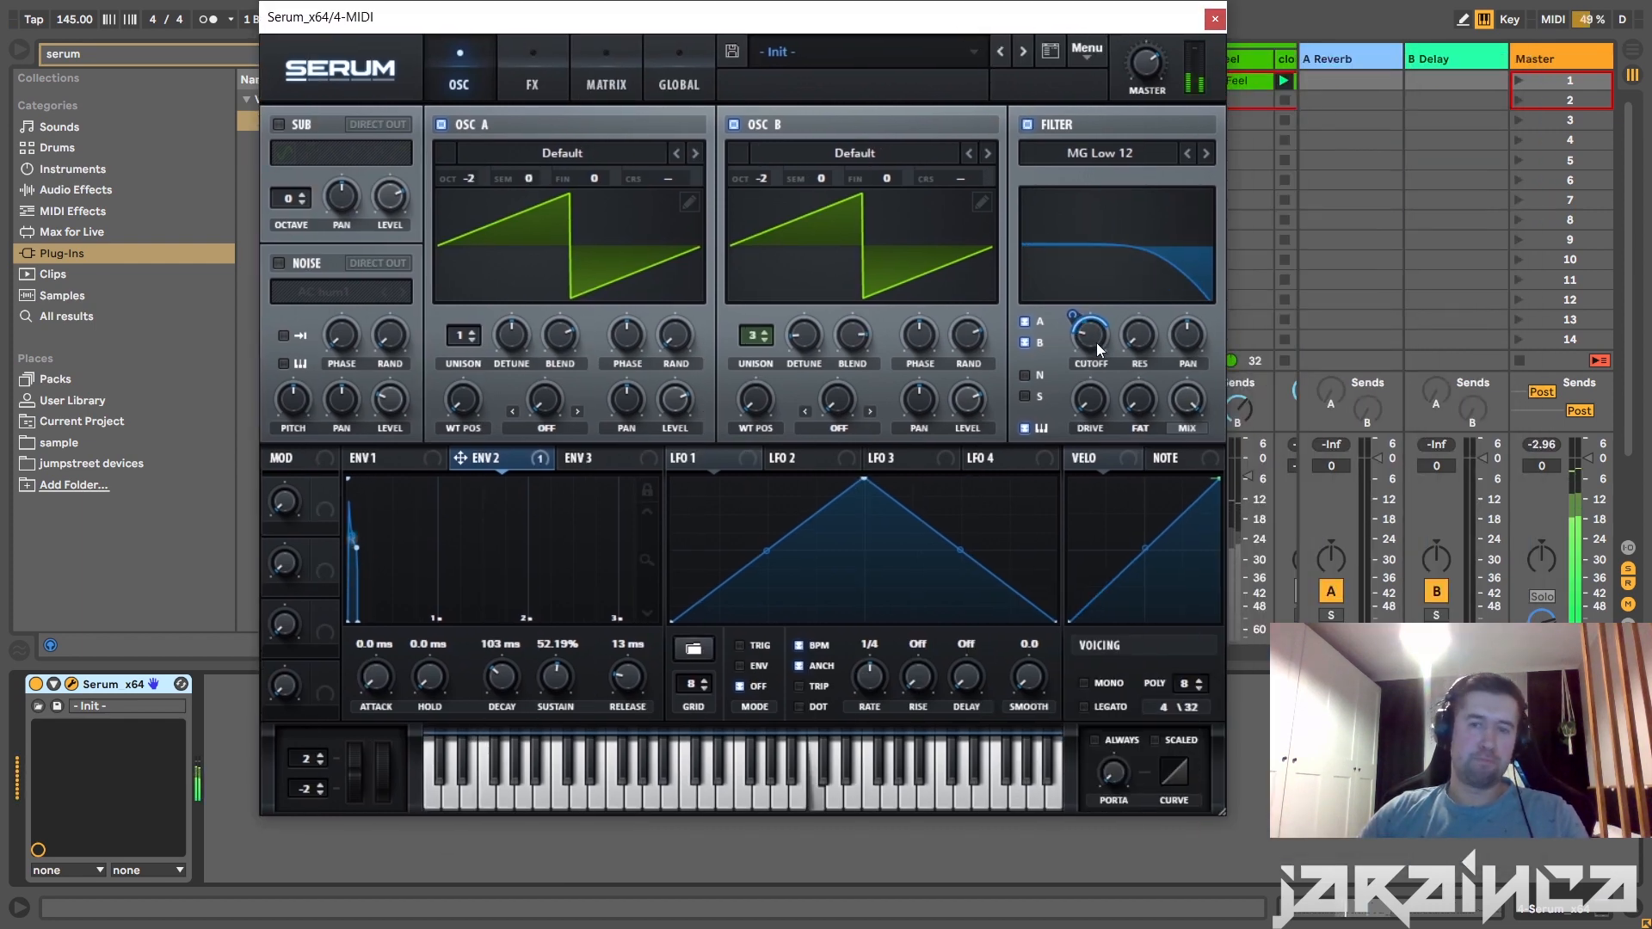
{"action": "mouse_move", "coordinate": [1096, 343]}
{"action": "left_click_drag", "start_coordinate": [1093, 343], "coordinate": [1091, 370]}
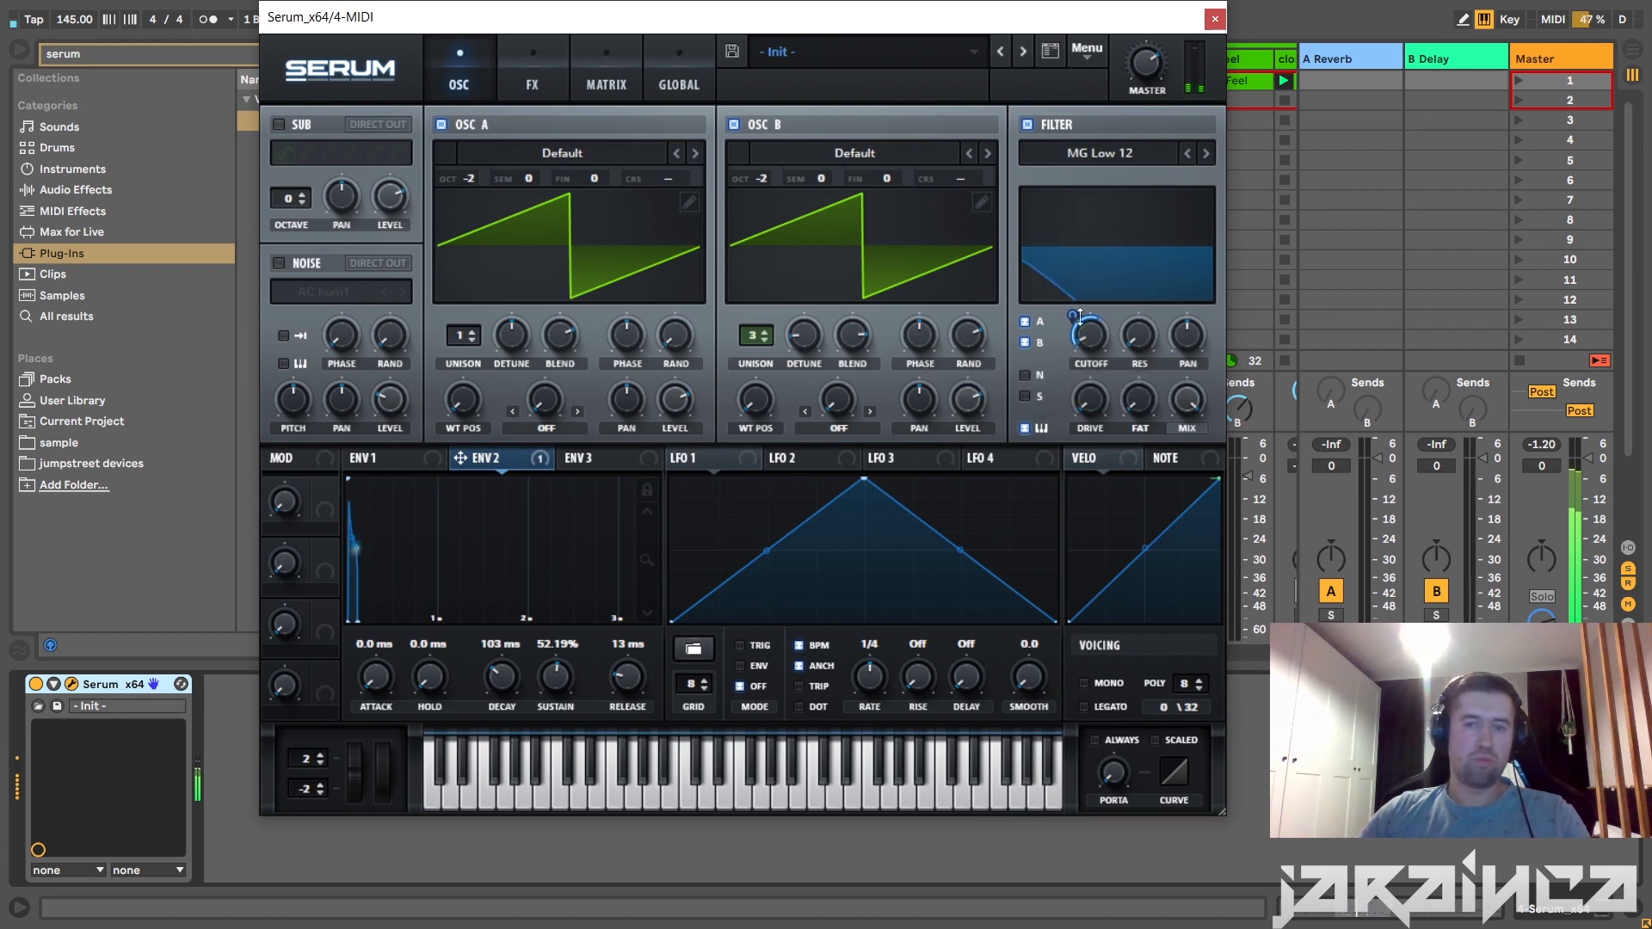
{"action": "mouse_move", "coordinate": [1082, 314]}
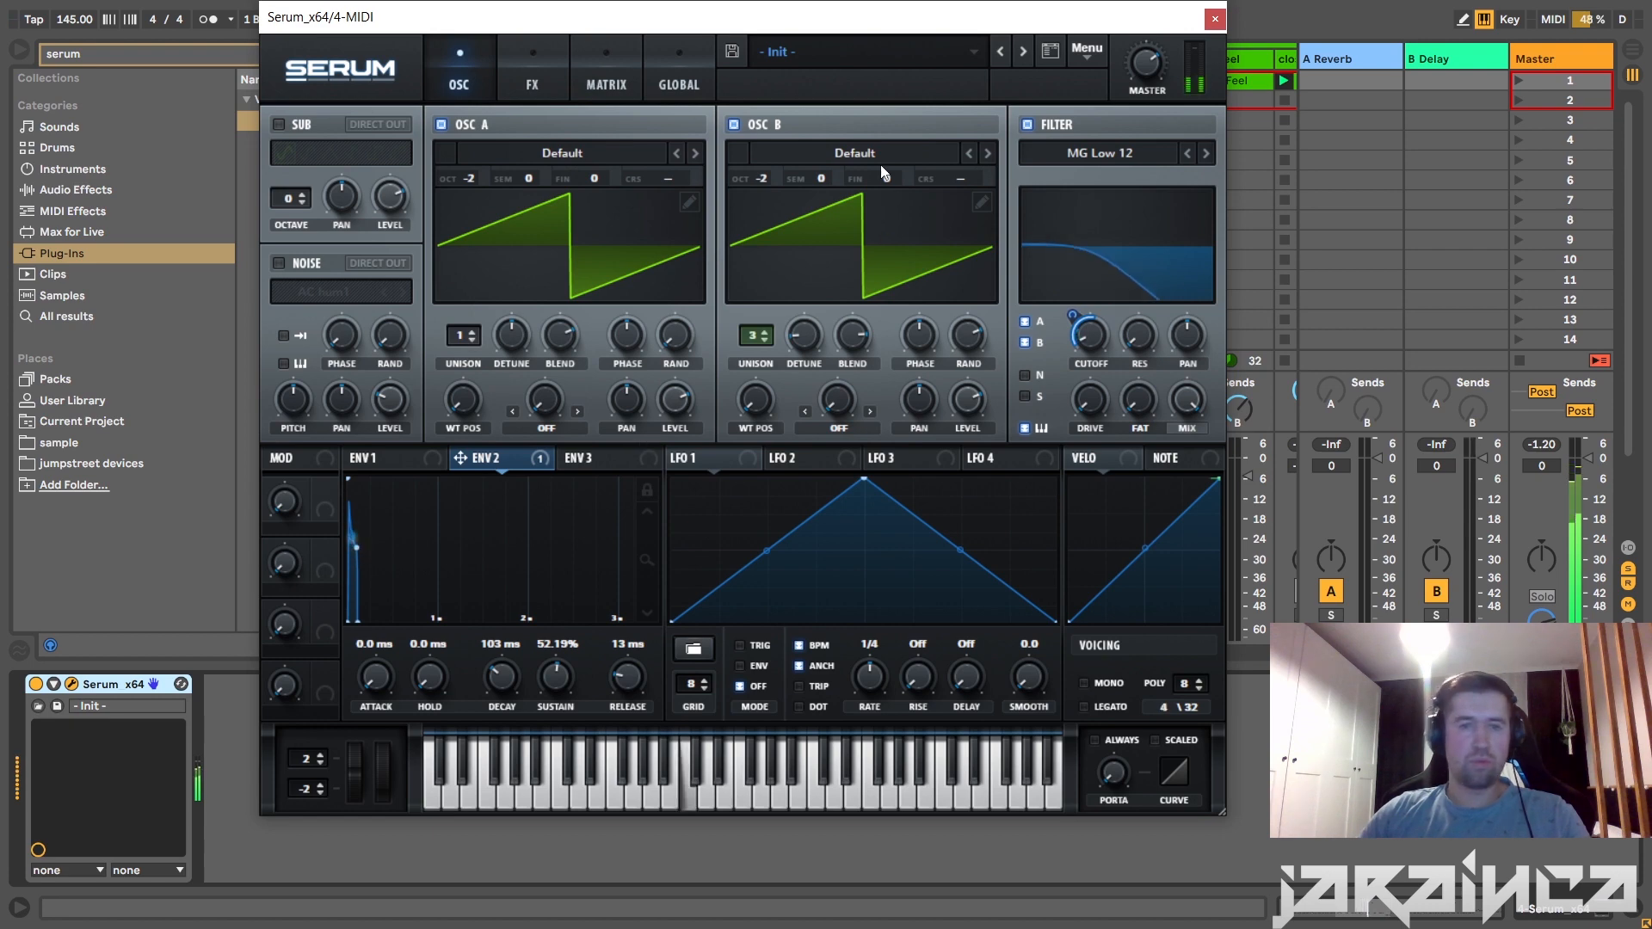
{"action": "left_click_drag", "start_coordinate": [886, 11], "coordinate": [934, 41]}
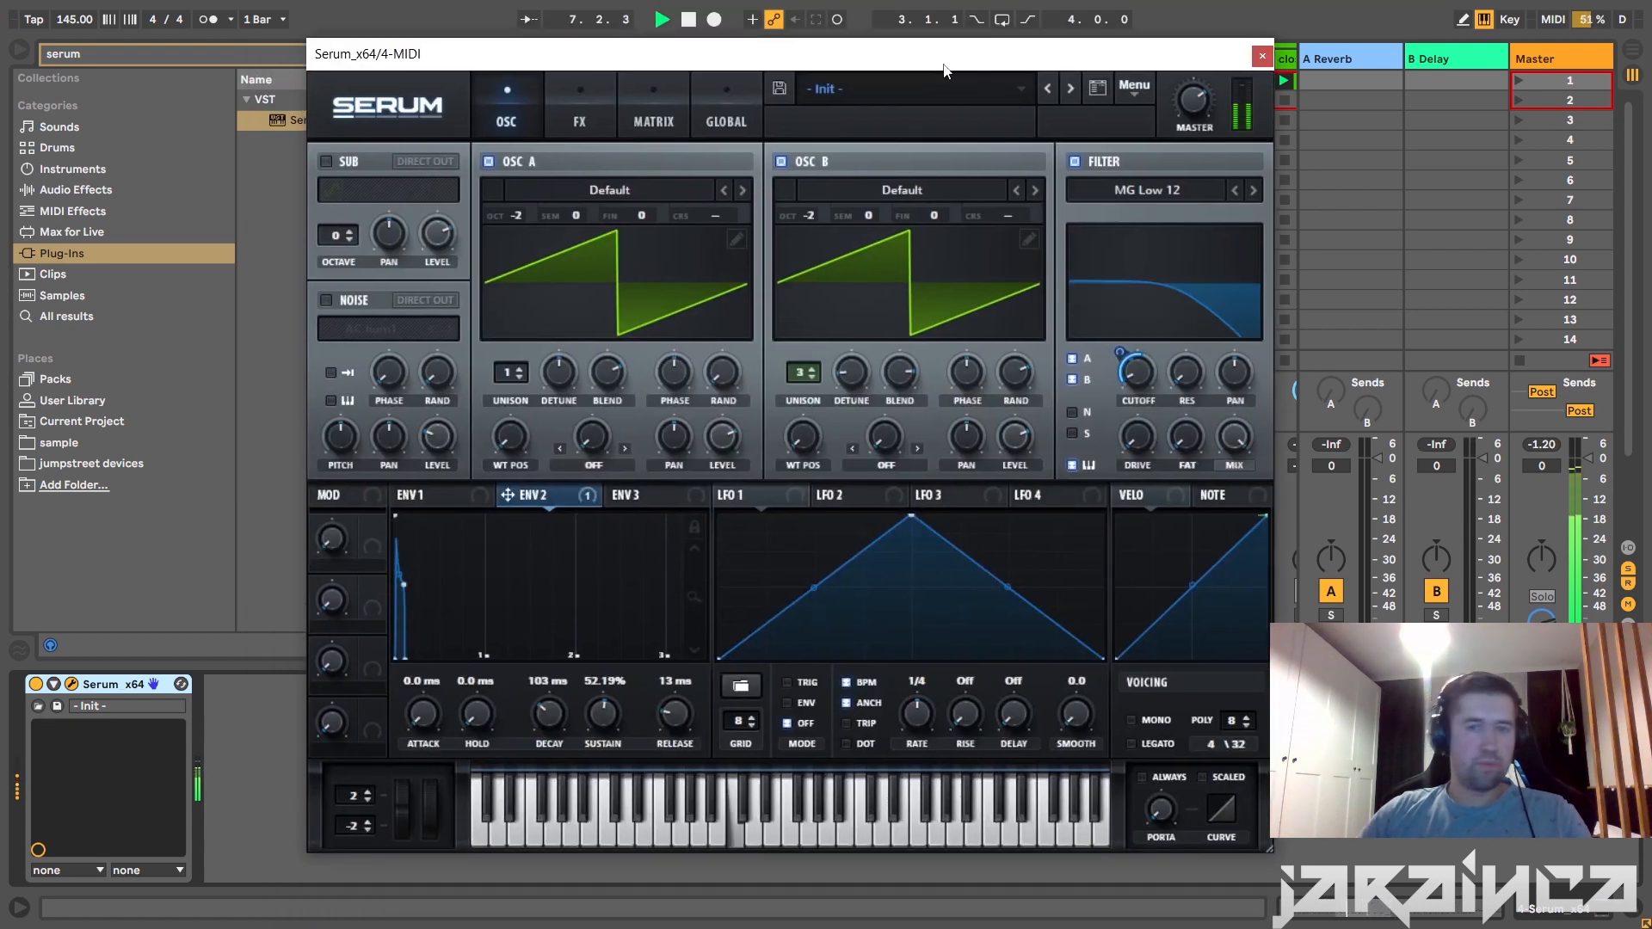
{"action": "key", "text": "space"}
{"action": "left_click", "coordinate": [402, 502]}
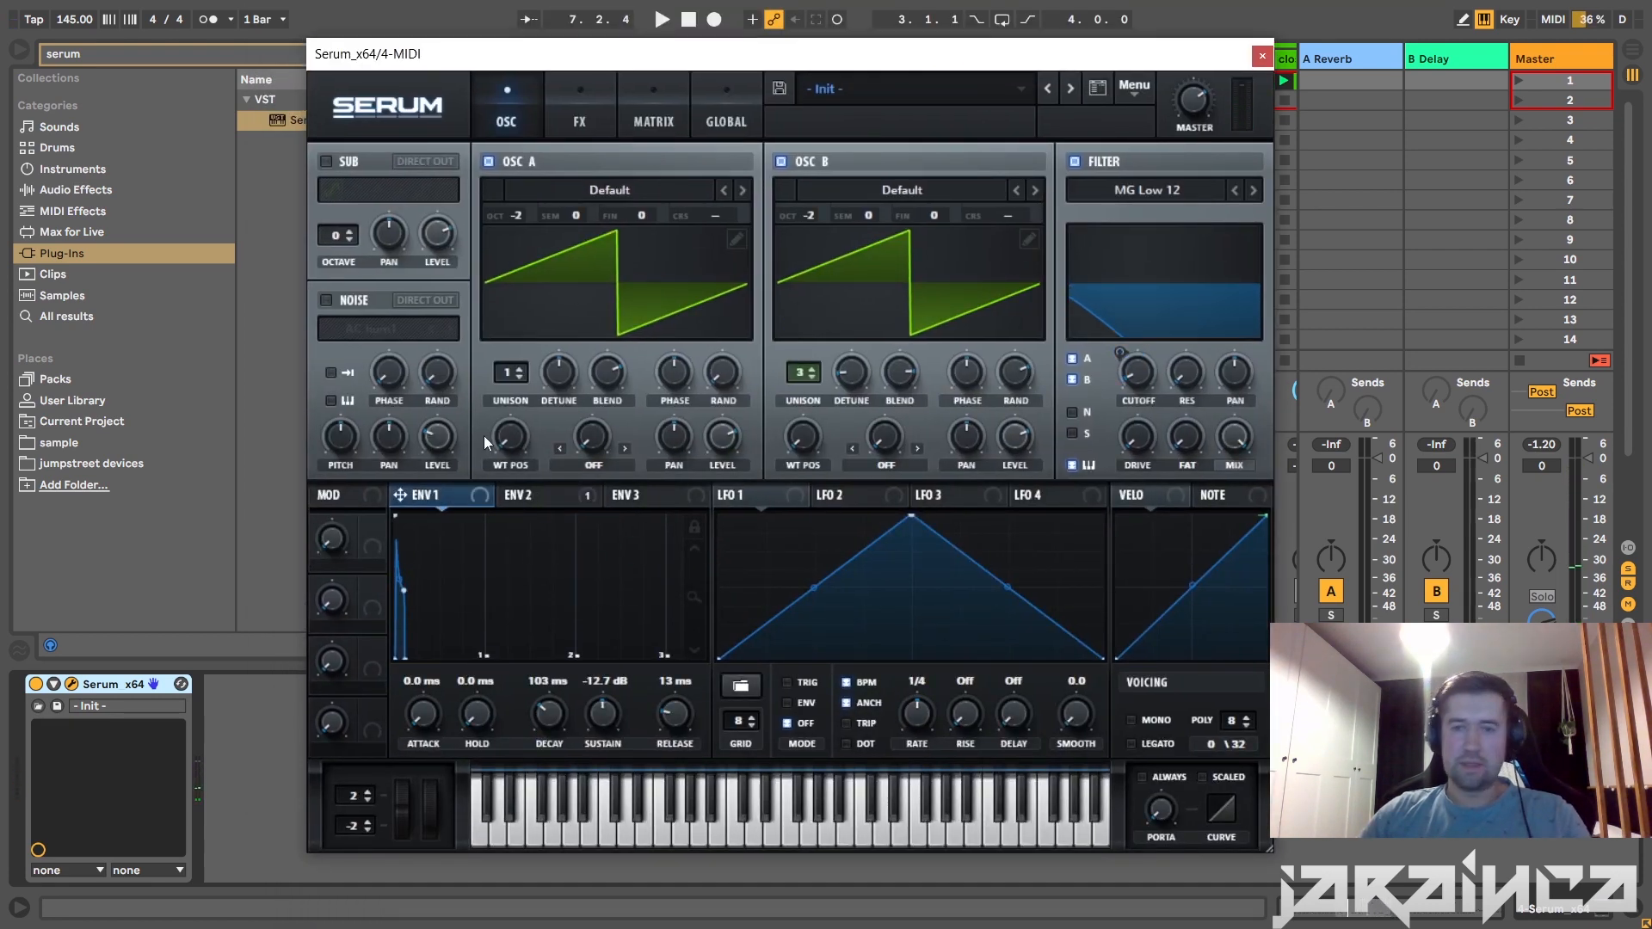
{"action": "left_click_drag", "start_coordinate": [588, 58], "coordinate": [759, 58]}
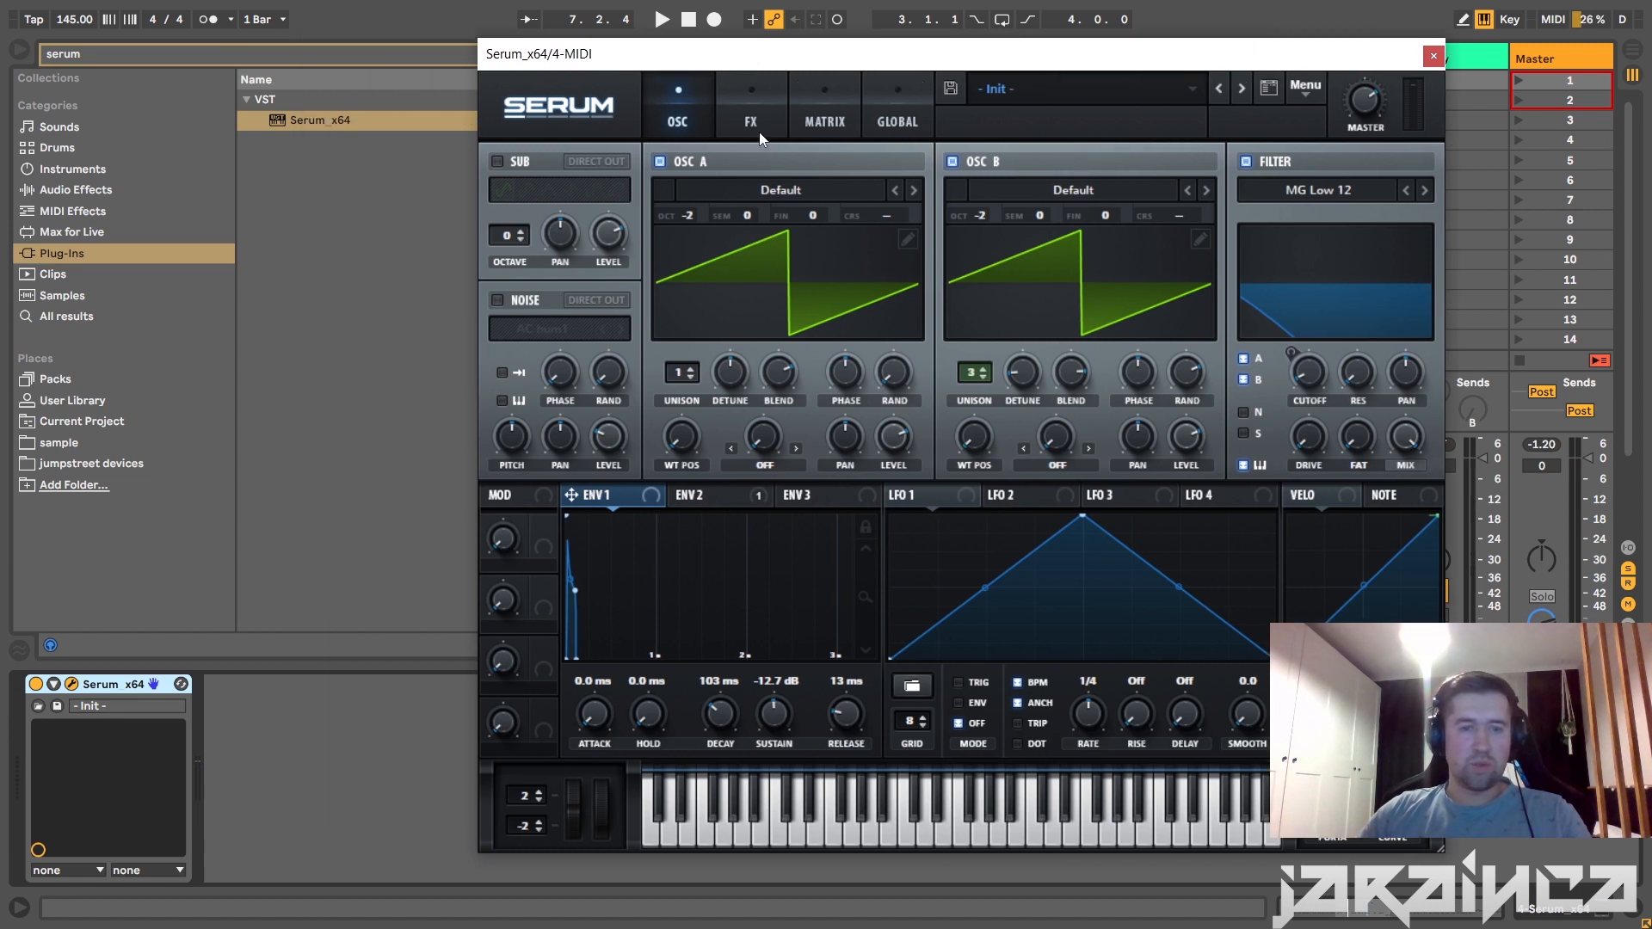
Add a Utility effect after Serum on the bass track and enable its Bass Mono at 120 Hz.
{"action": "left_click", "coordinate": [82, 61]}
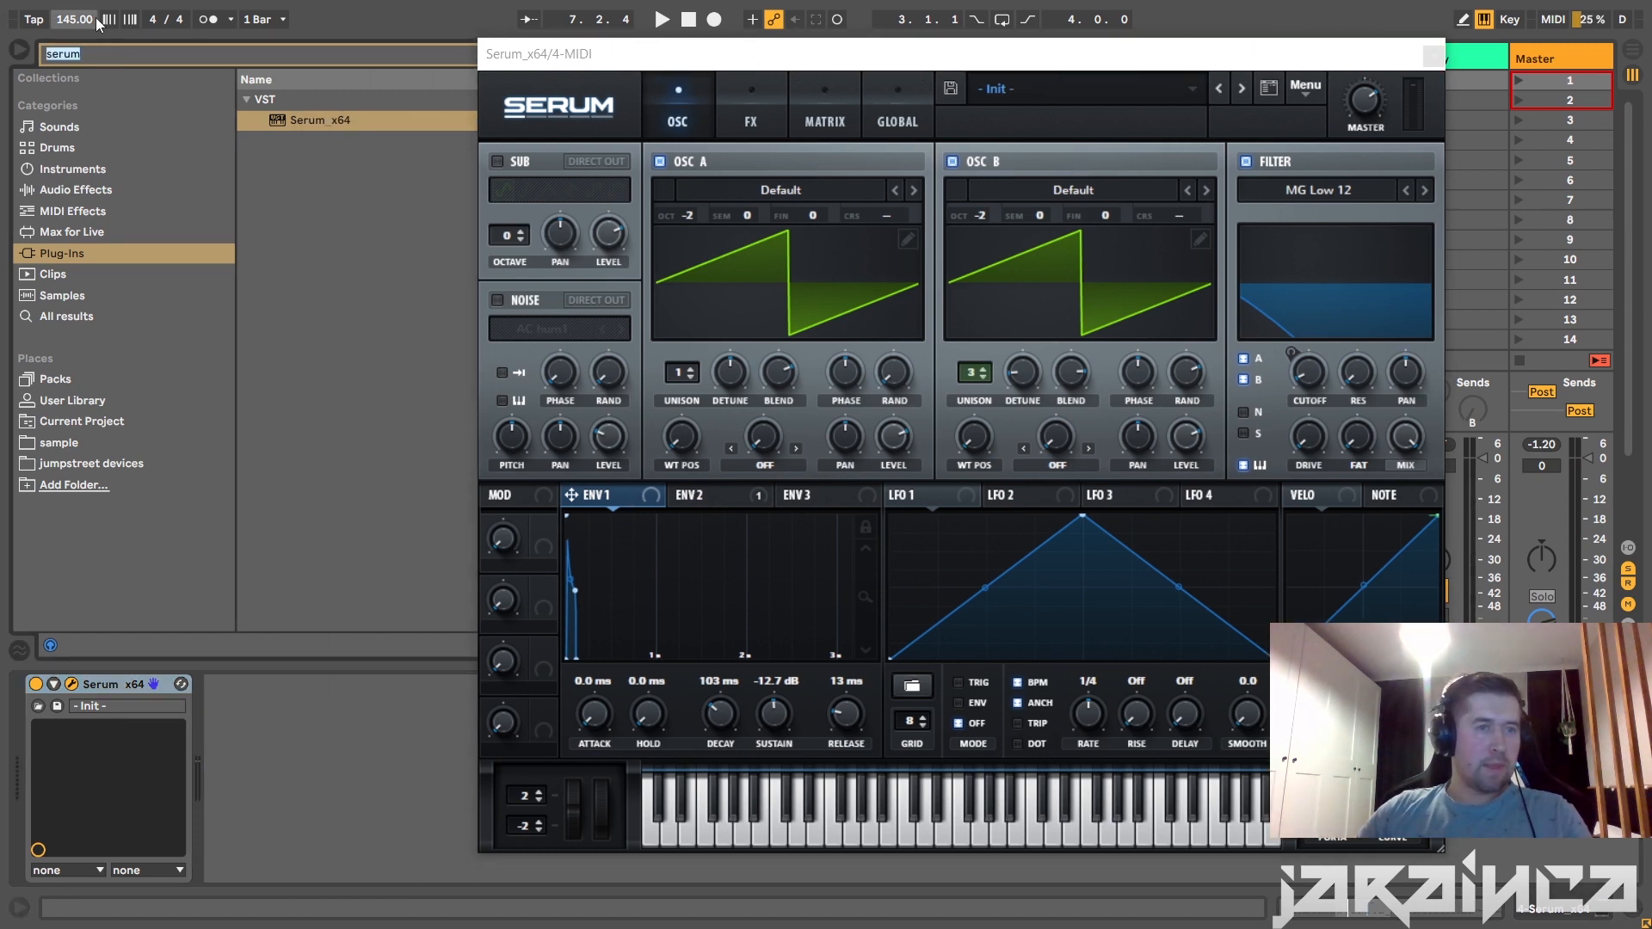
{"action": "type", "text": "uti"}
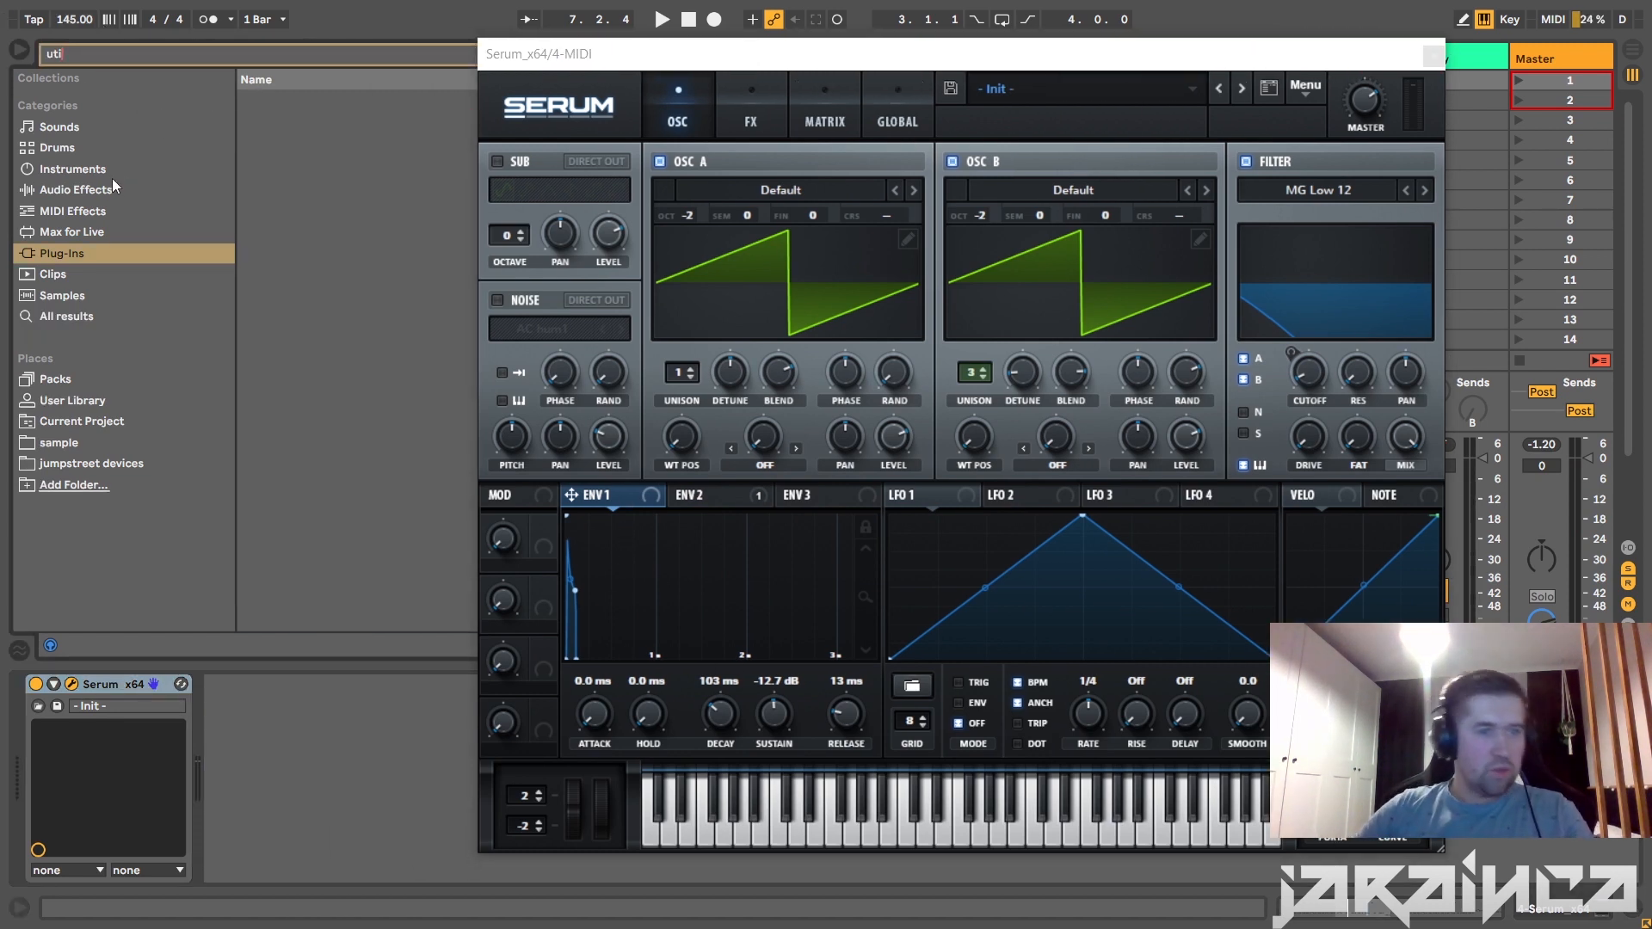
{"action": "left_click", "coordinate": [112, 176]}
{"action": "left_click", "coordinate": [116, 187]}
{"action": "left_click_drag", "start_coordinate": [349, 100], "coordinate": [320, 774]}
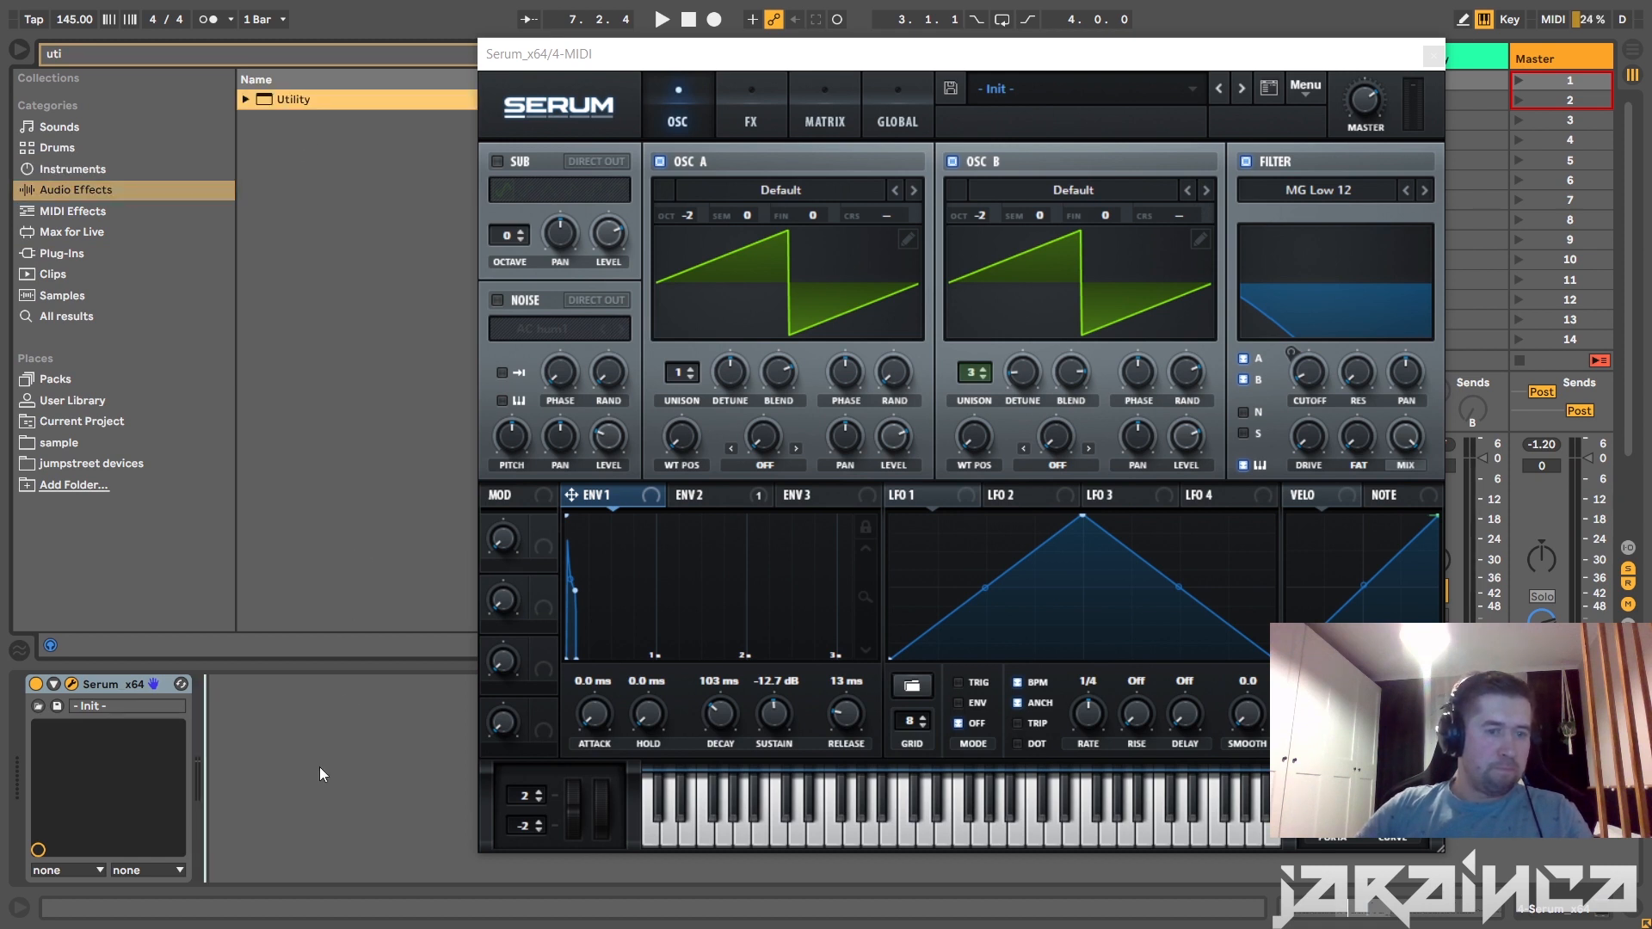
{"action": "left_click_drag", "start_coordinate": [437, 753], "coordinate": [438, 757]}
{"action": "left_click", "coordinate": [243, 852]}
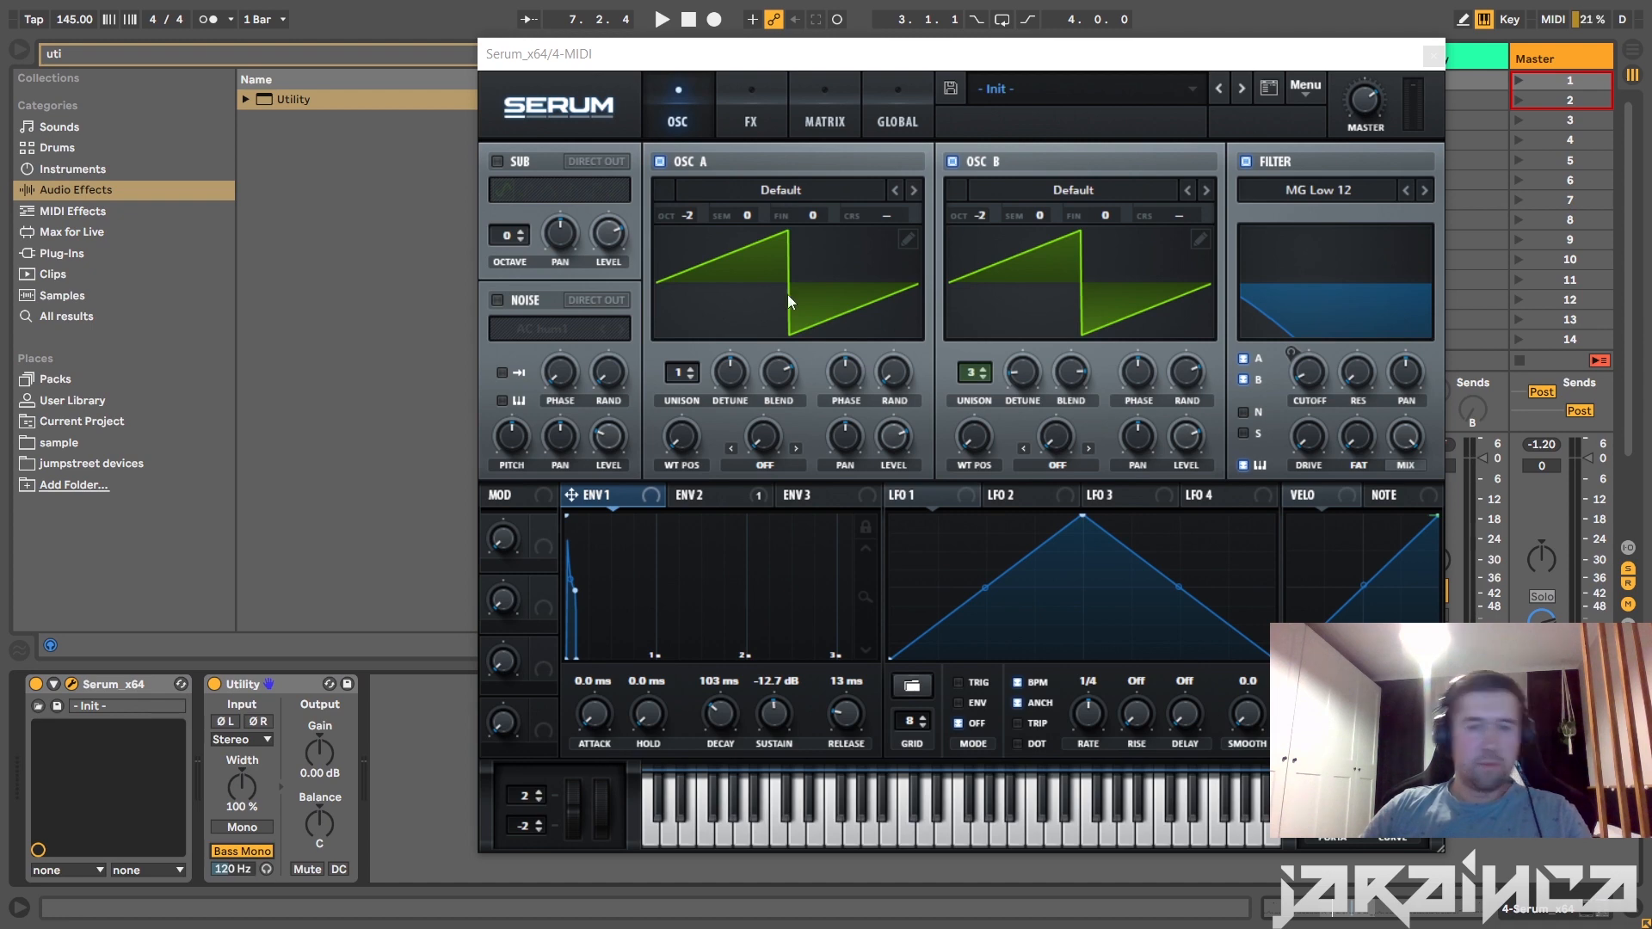
Move the Serum window aside, zoom into ENV 1 and steepen its decay curve, audition the bass, and close Serum.
{"action": "left_click_drag", "start_coordinate": [814, 60], "coordinate": [529, 23]}
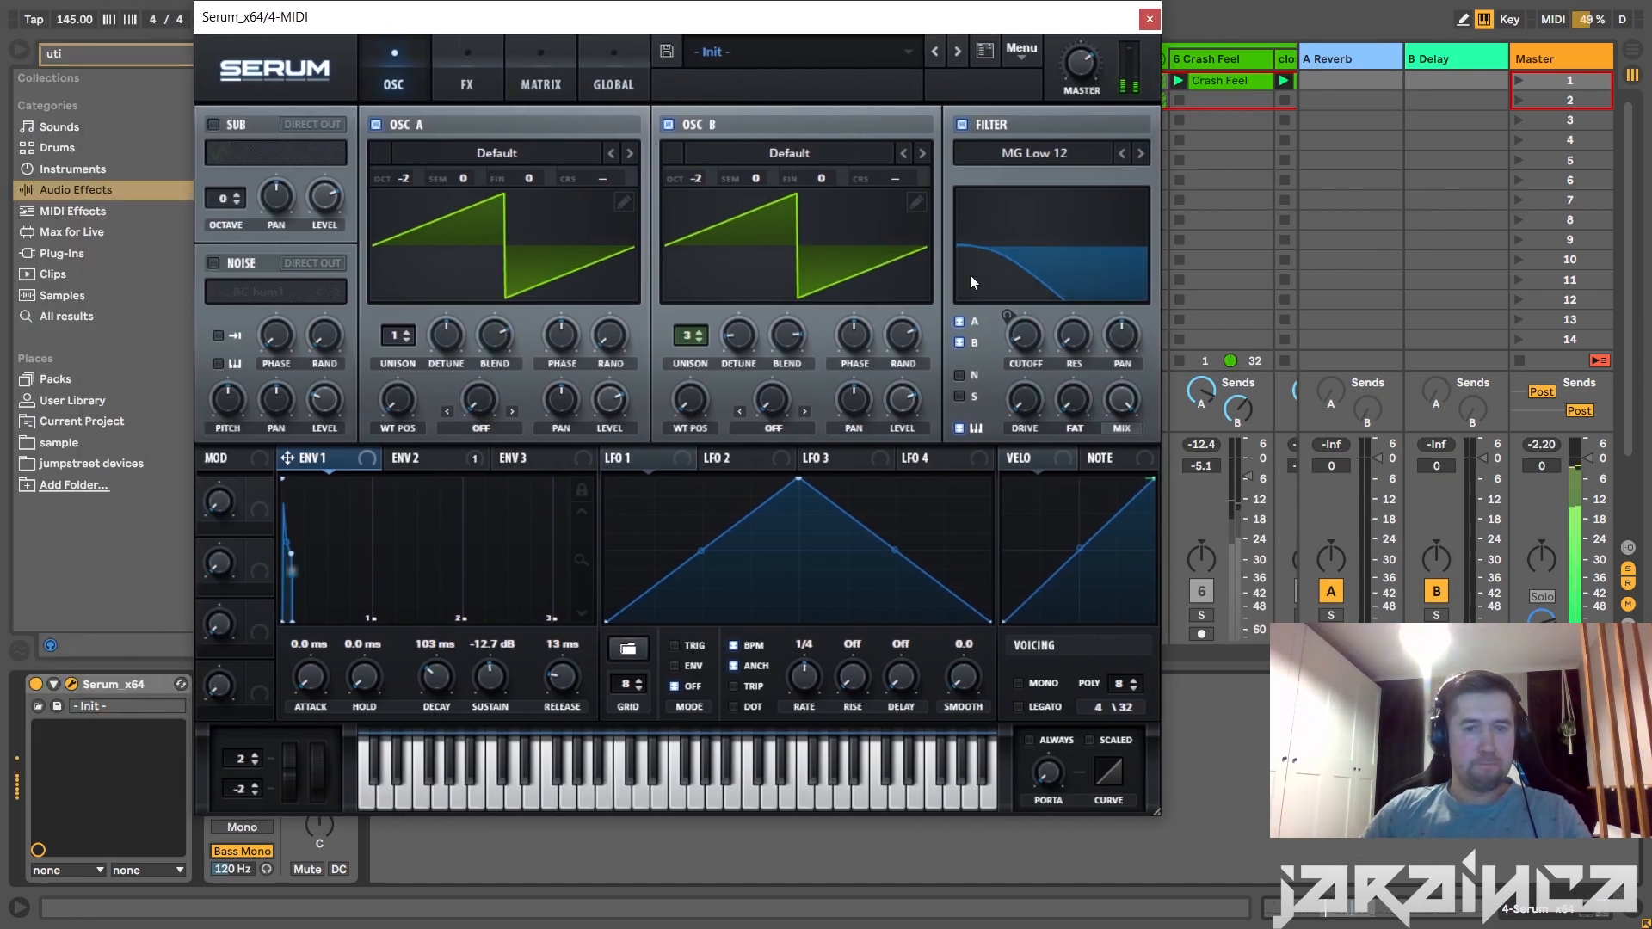
{"action": "mouse_move", "coordinate": [1028, 343]}
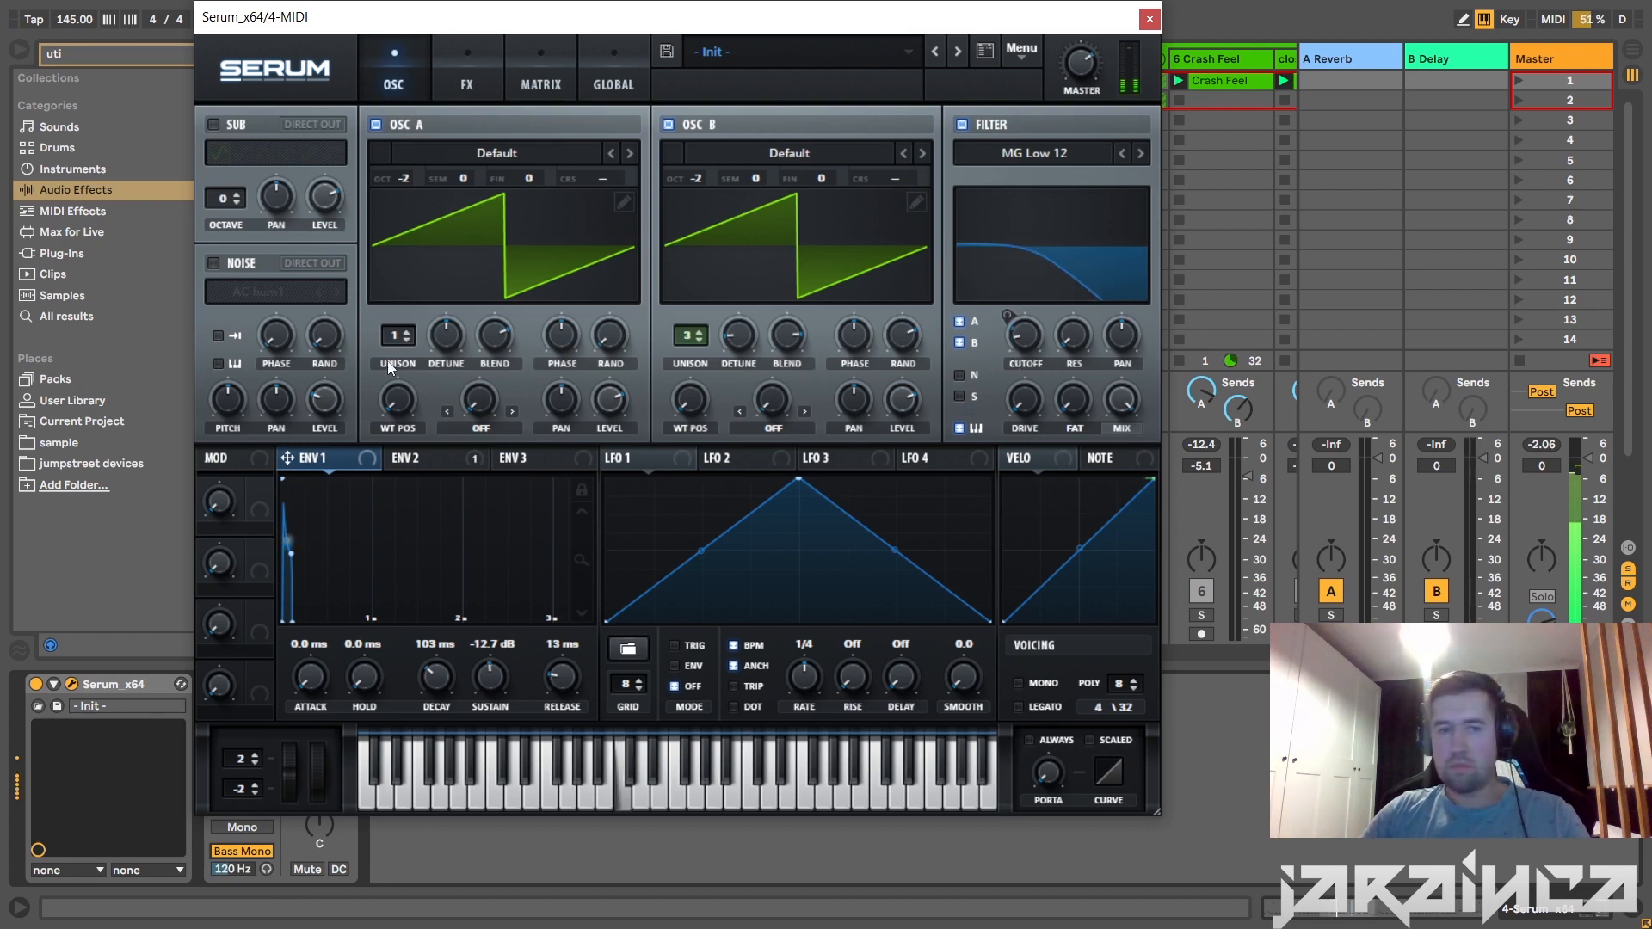
{"action": "left_click", "coordinate": [582, 493]}
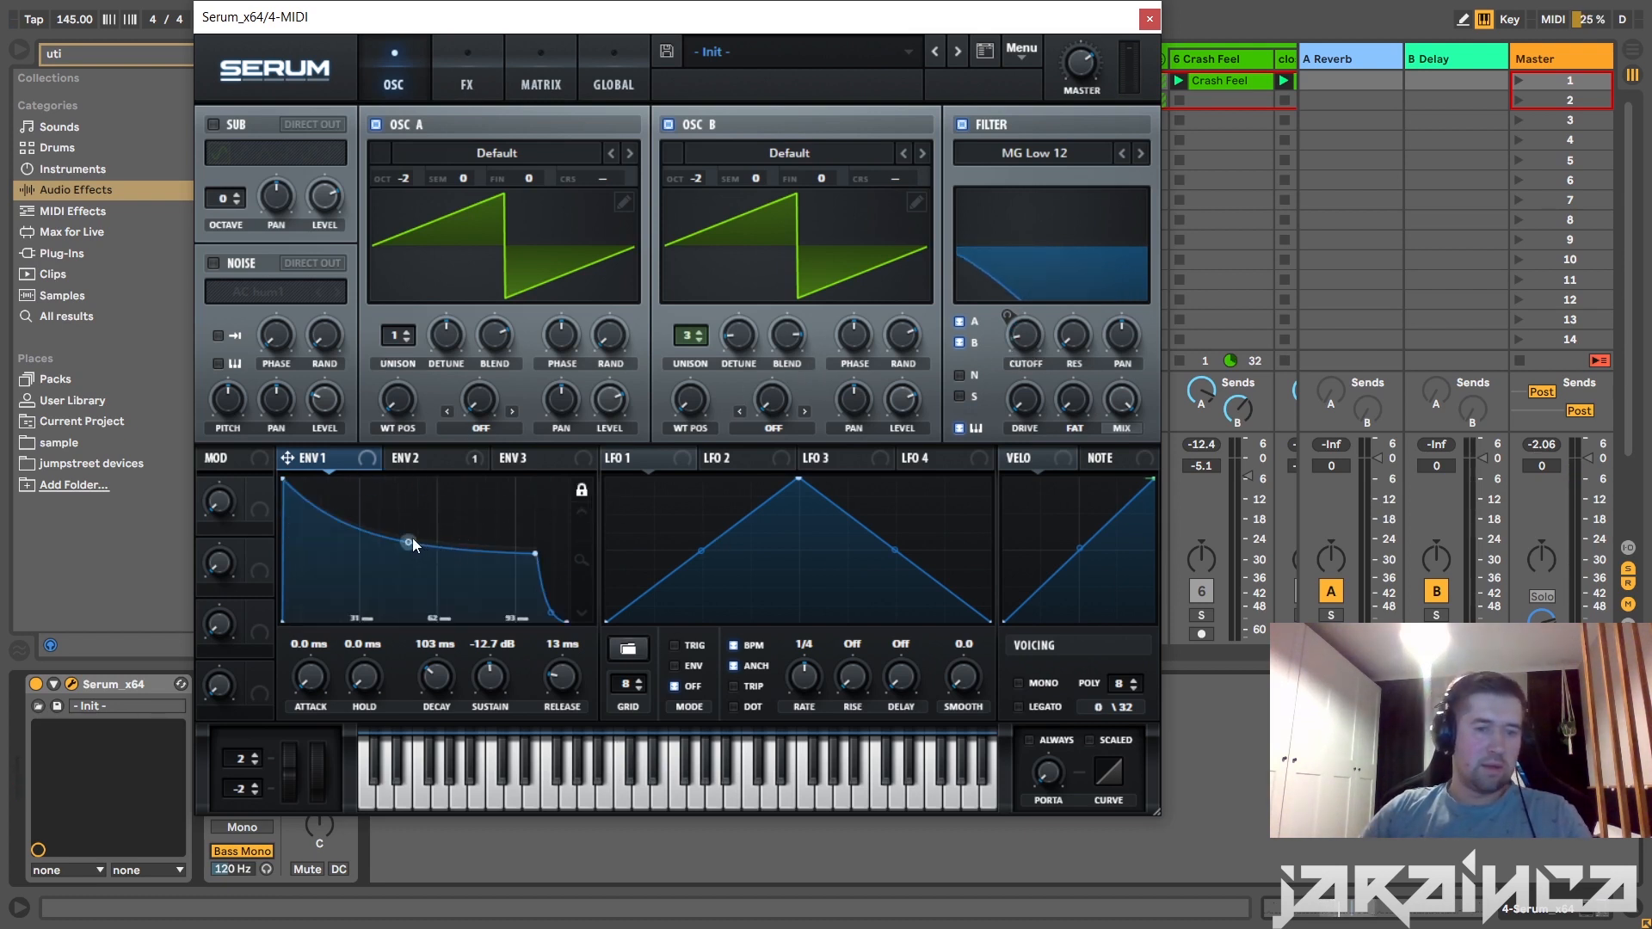
{"action": "mouse_move", "coordinate": [411, 543]}
{"action": "left_mouse_down"}
{"action": "mouse_move", "coordinate": [414, 558]}
{"action": "mouse_move", "coordinate": [411, 539]}
{"action": "left_mouse_up"}
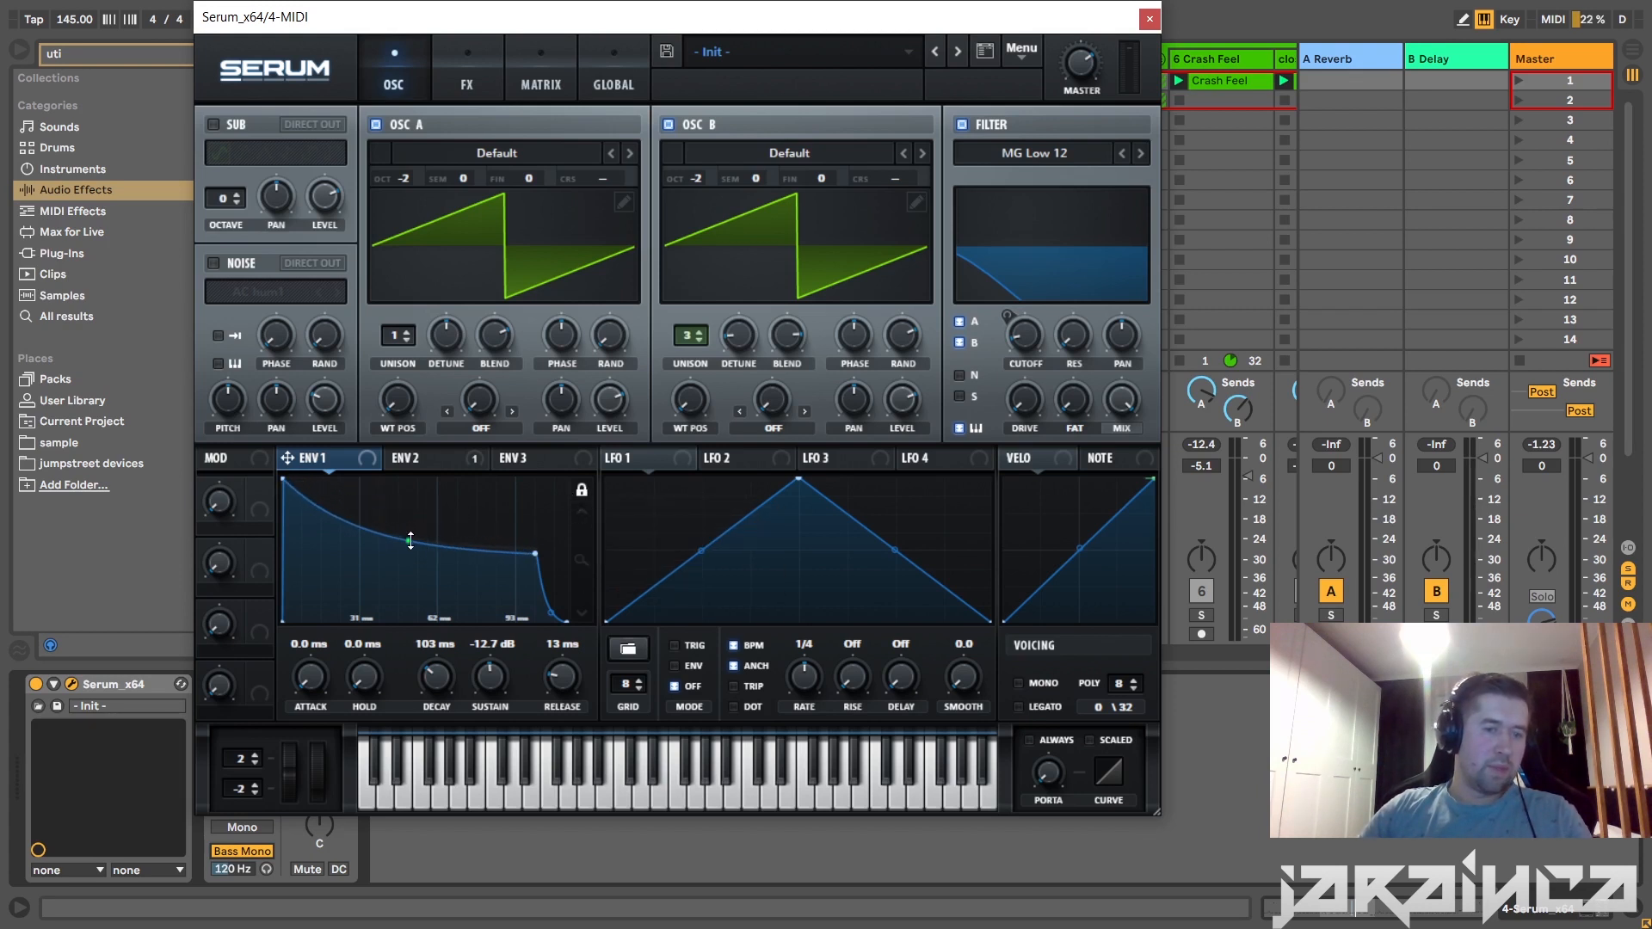
{"action": "mouse_move", "coordinate": [410, 547]}
{"action": "left_mouse_down"}
{"action": "mouse_move", "coordinate": [417, 525]}
{"action": "mouse_move", "coordinate": [415, 549]}
{"action": "left_mouse_up"}
{"action": "key", "text": "space"}
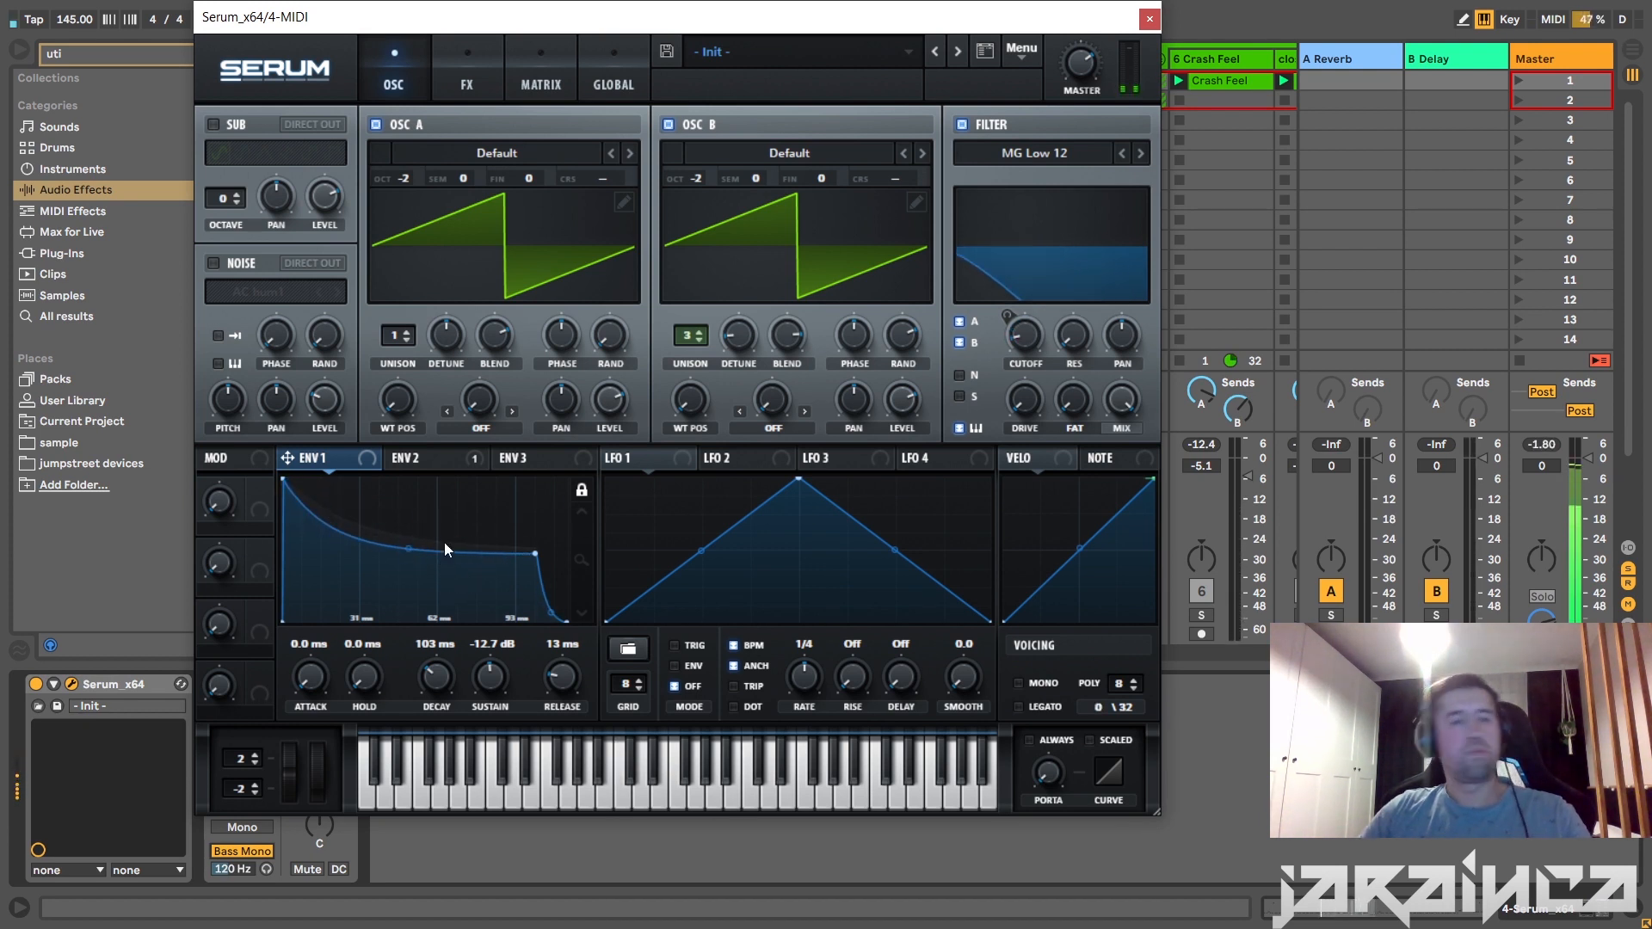
{"action": "left_click", "coordinate": [1152, 21]}
Find the FabFilter Saturn plug-in in the browser and insert it between Serum and Utility.
{"action": "left_click_drag", "start_coordinate": [95, 55], "coordinate": [40, 54]}
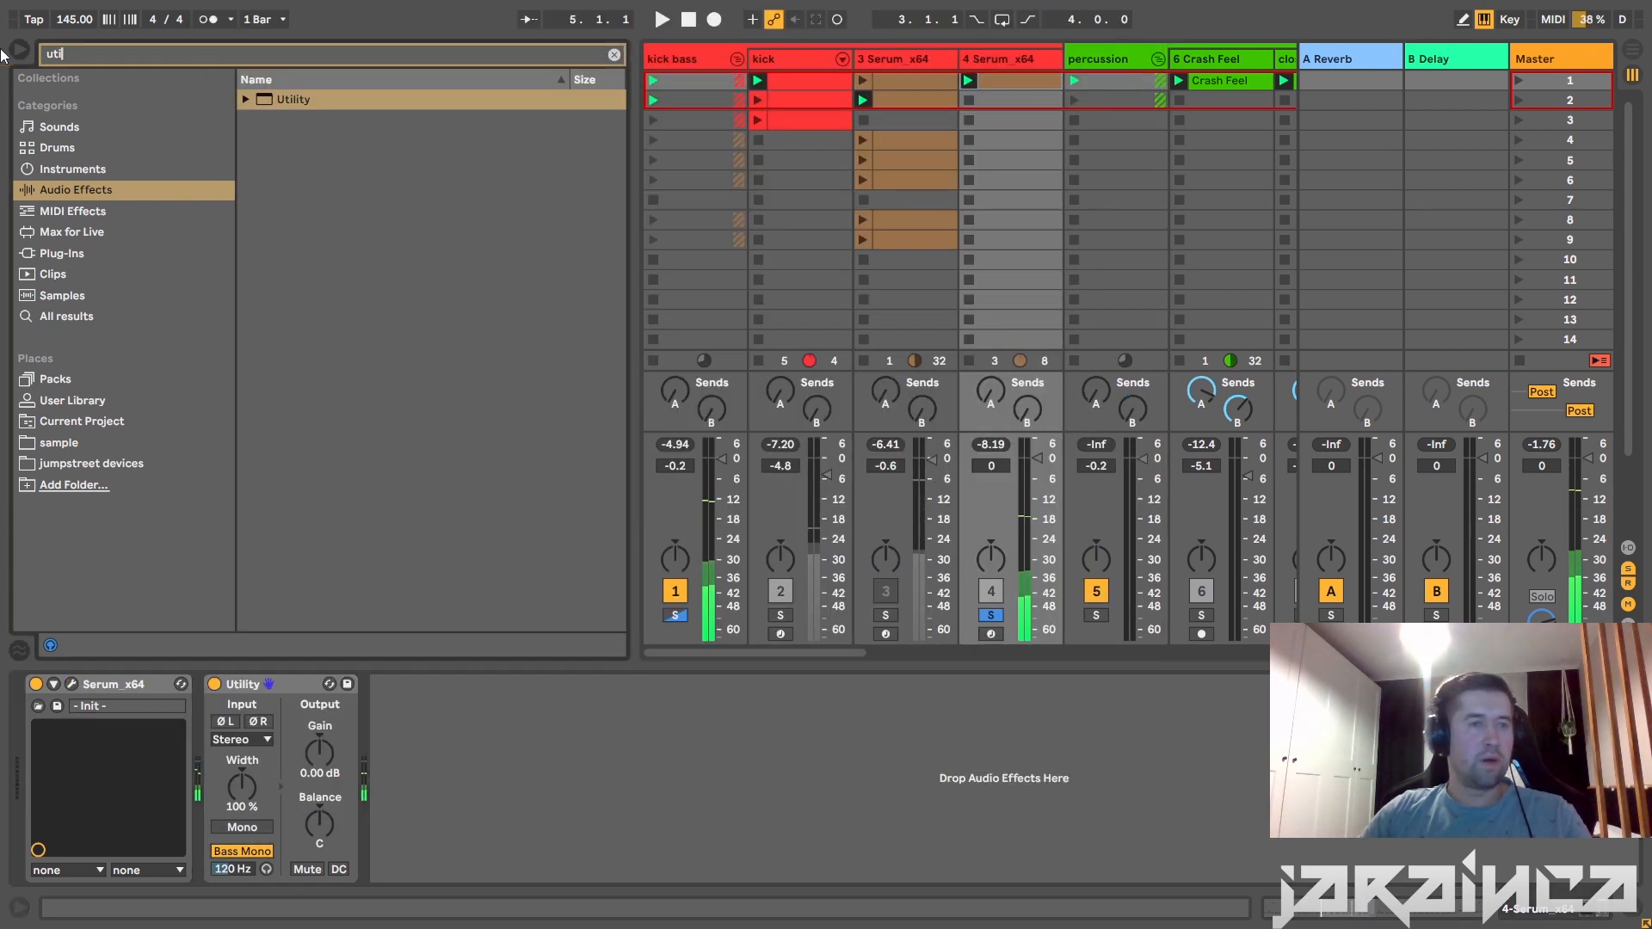
{"action": "type", "text": "satur"}
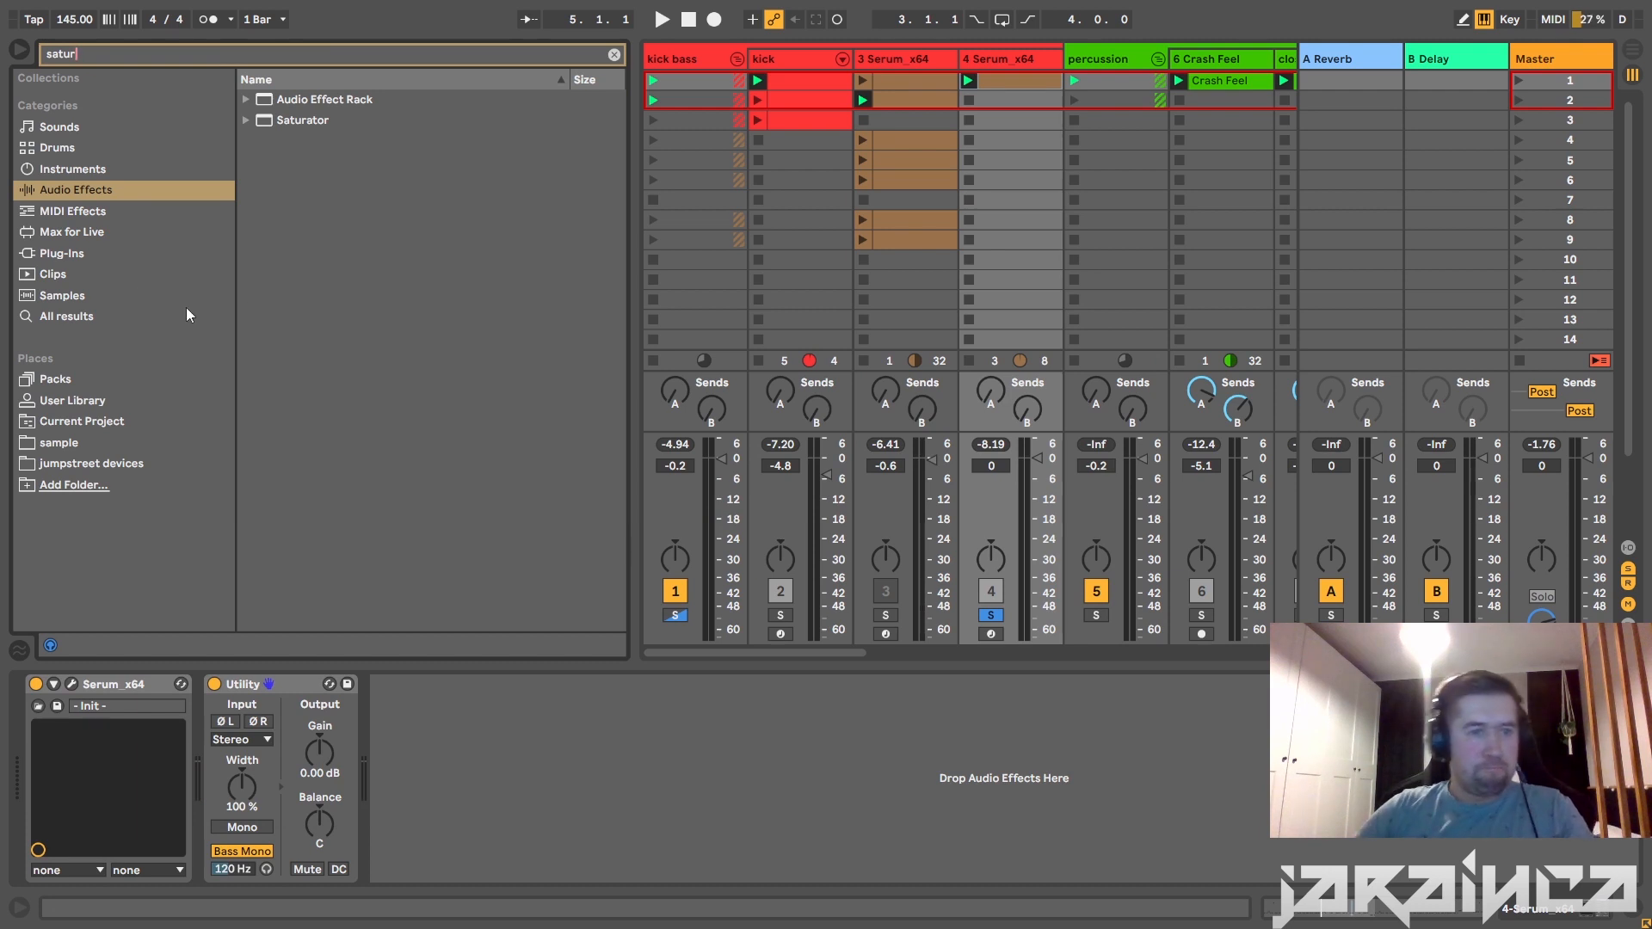
{"action": "left_click", "coordinate": [73, 233]}
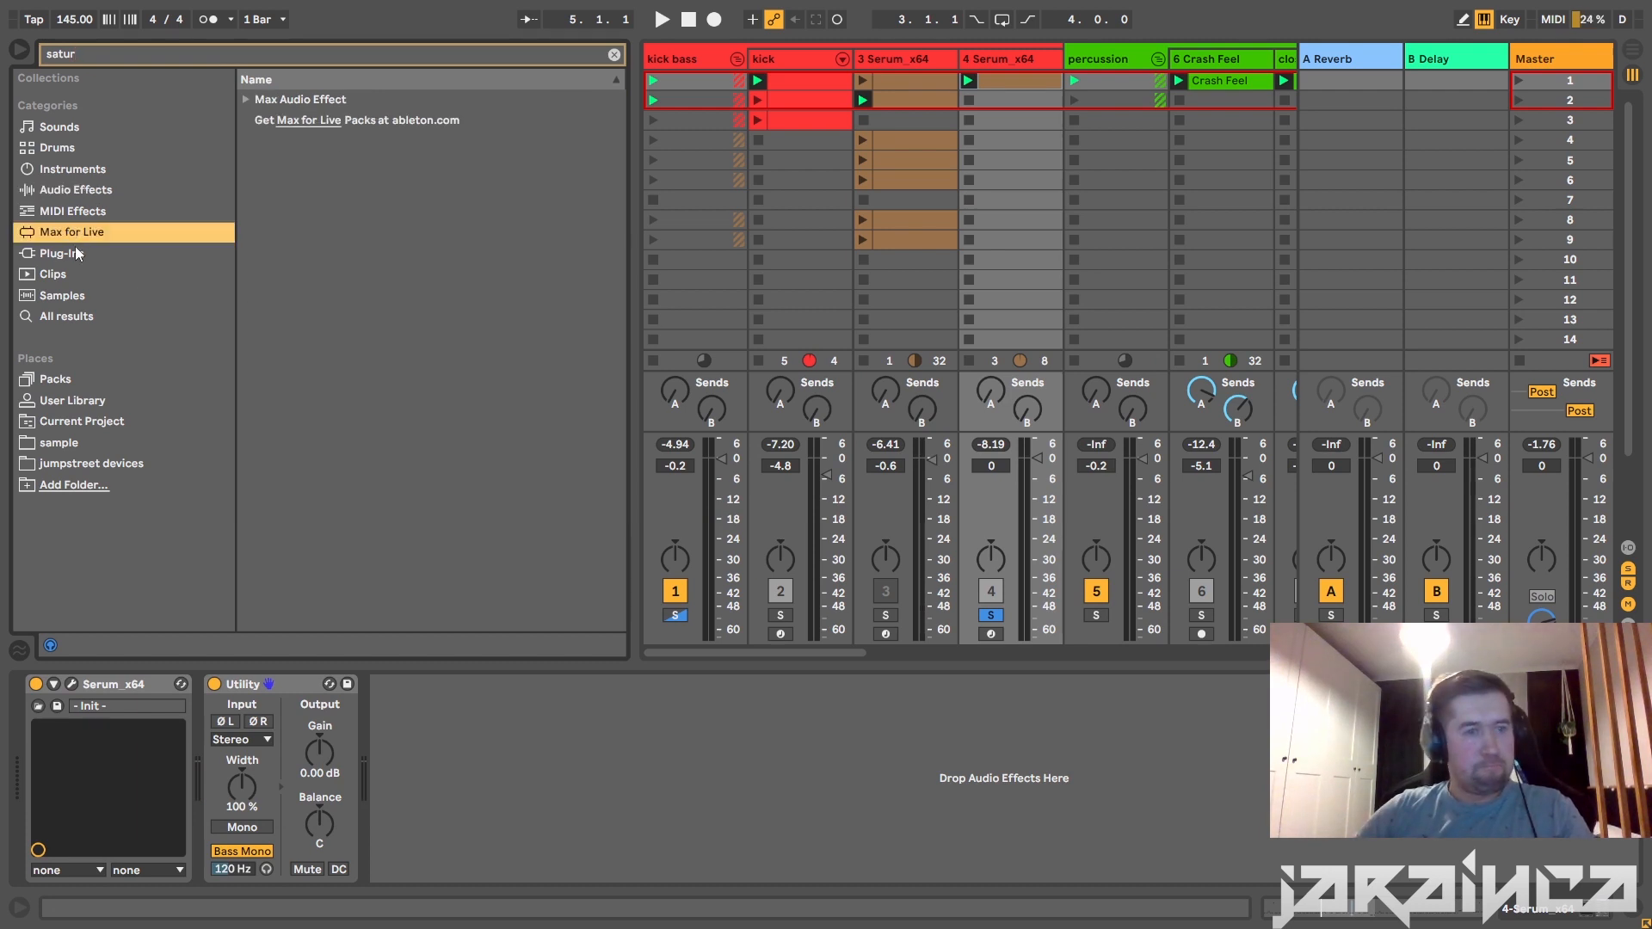
{"action": "left_click", "coordinate": [74, 253]}
{"action": "left_click", "coordinate": [262, 110]}
{"action": "left_click", "coordinate": [257, 121]}
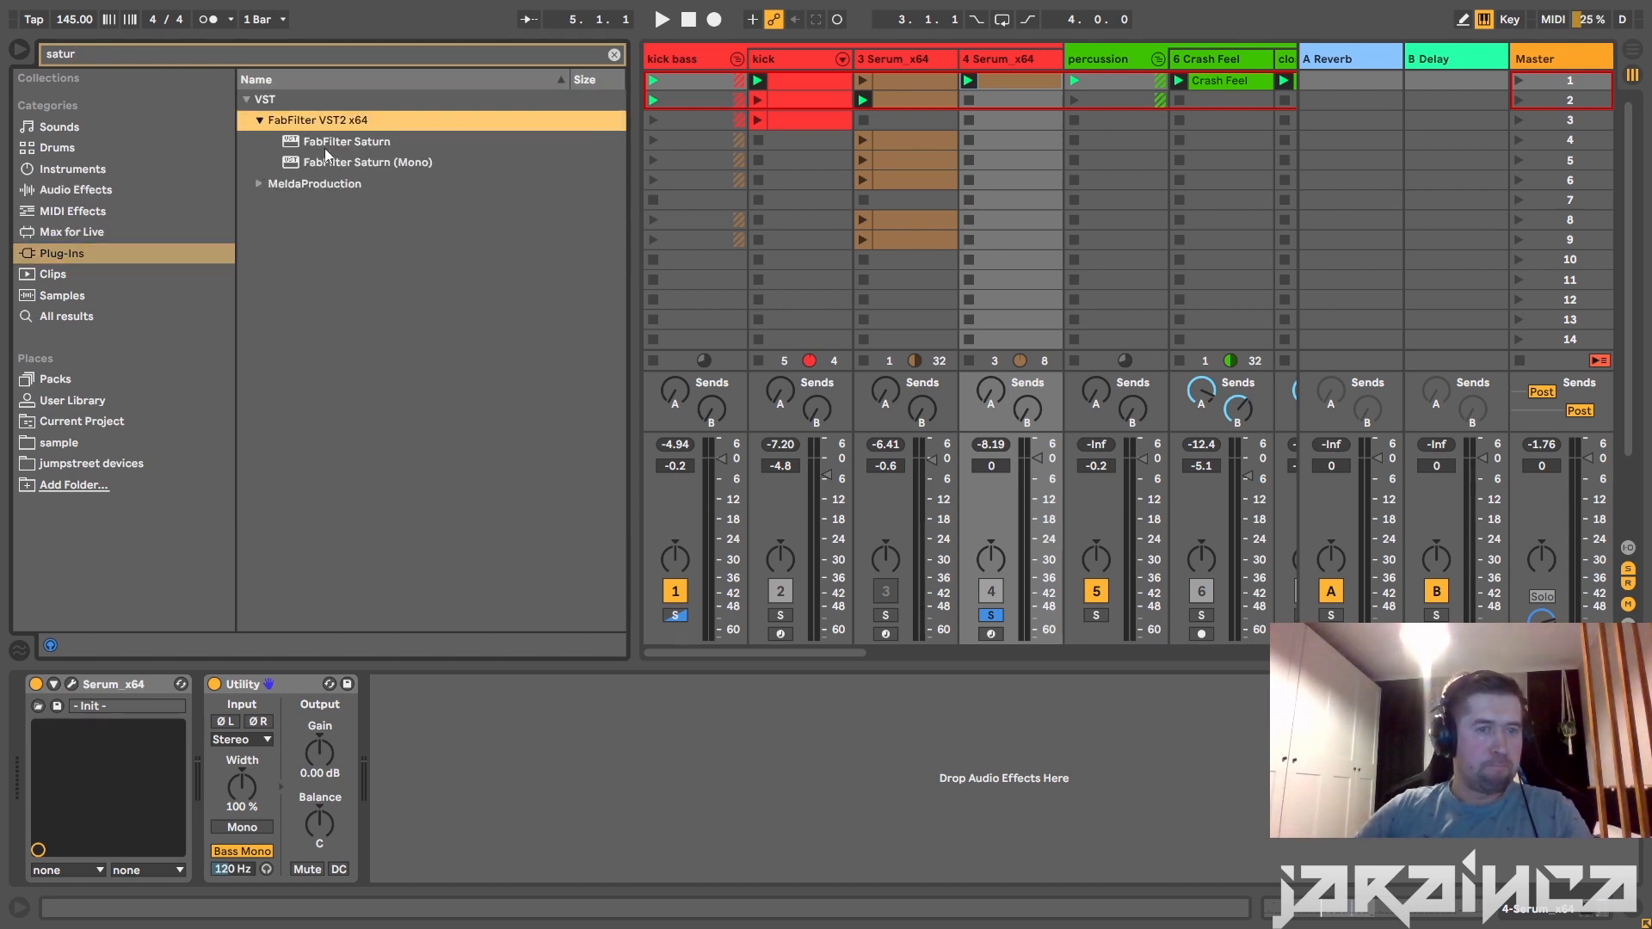
{"action": "left_click_drag", "start_coordinate": [323, 147], "coordinate": [191, 733]}
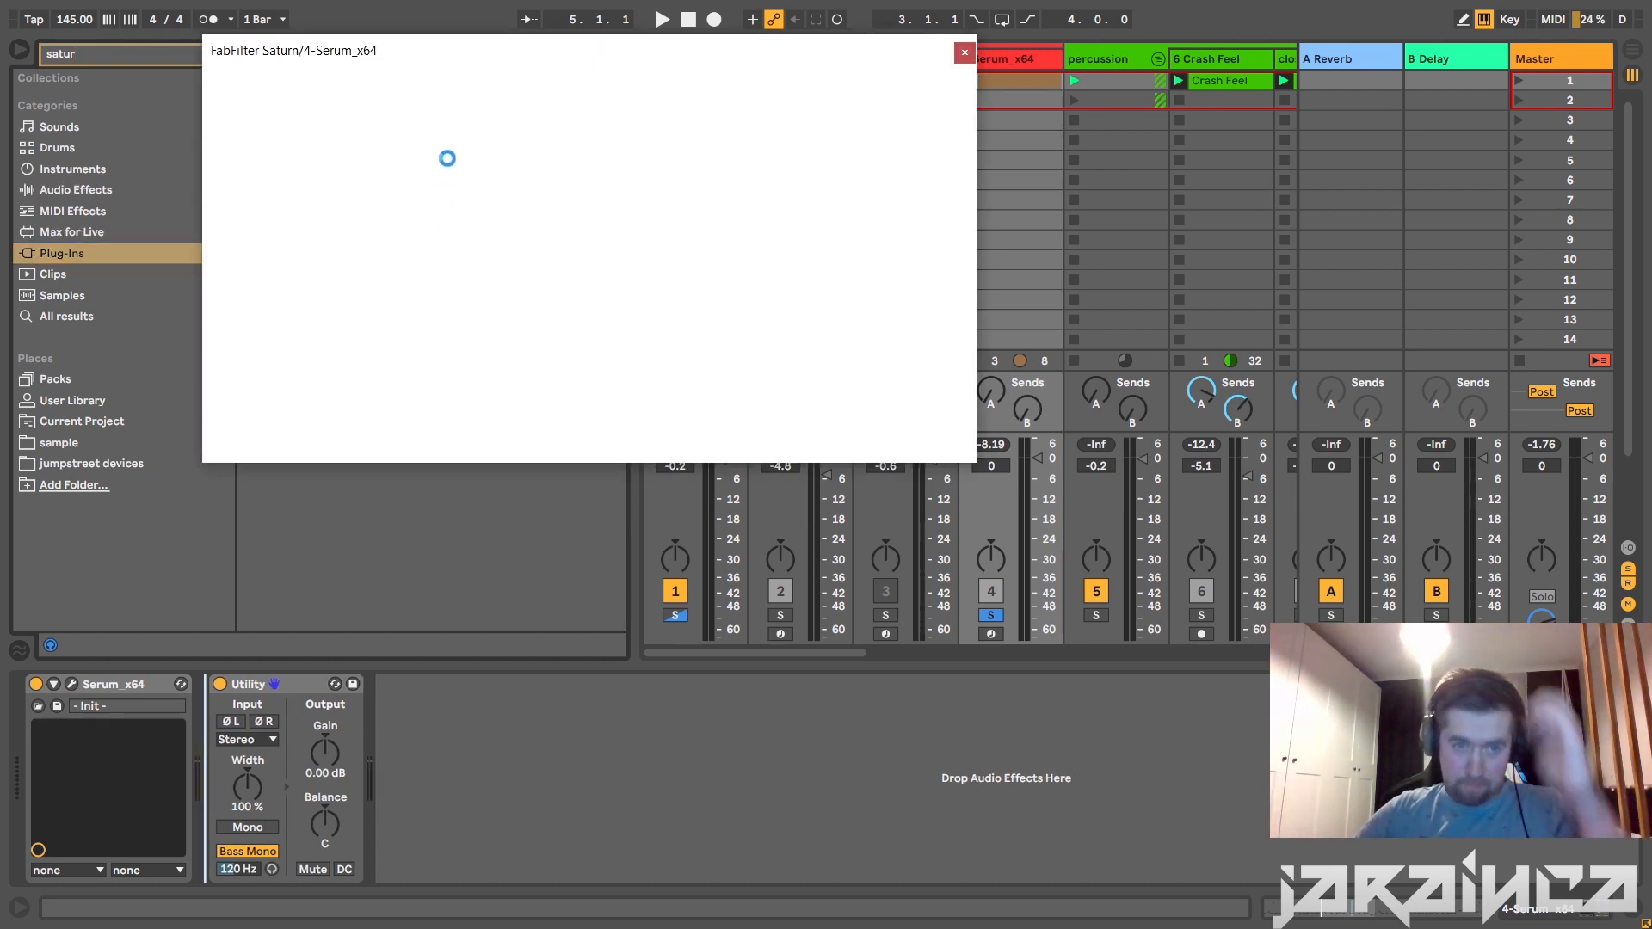
Split Saturn into four frequency bands and bring the three crossovers closer together.
{"action": "left_click", "coordinate": [597, 125]}
{"action": "left_click", "coordinate": [803, 126]}
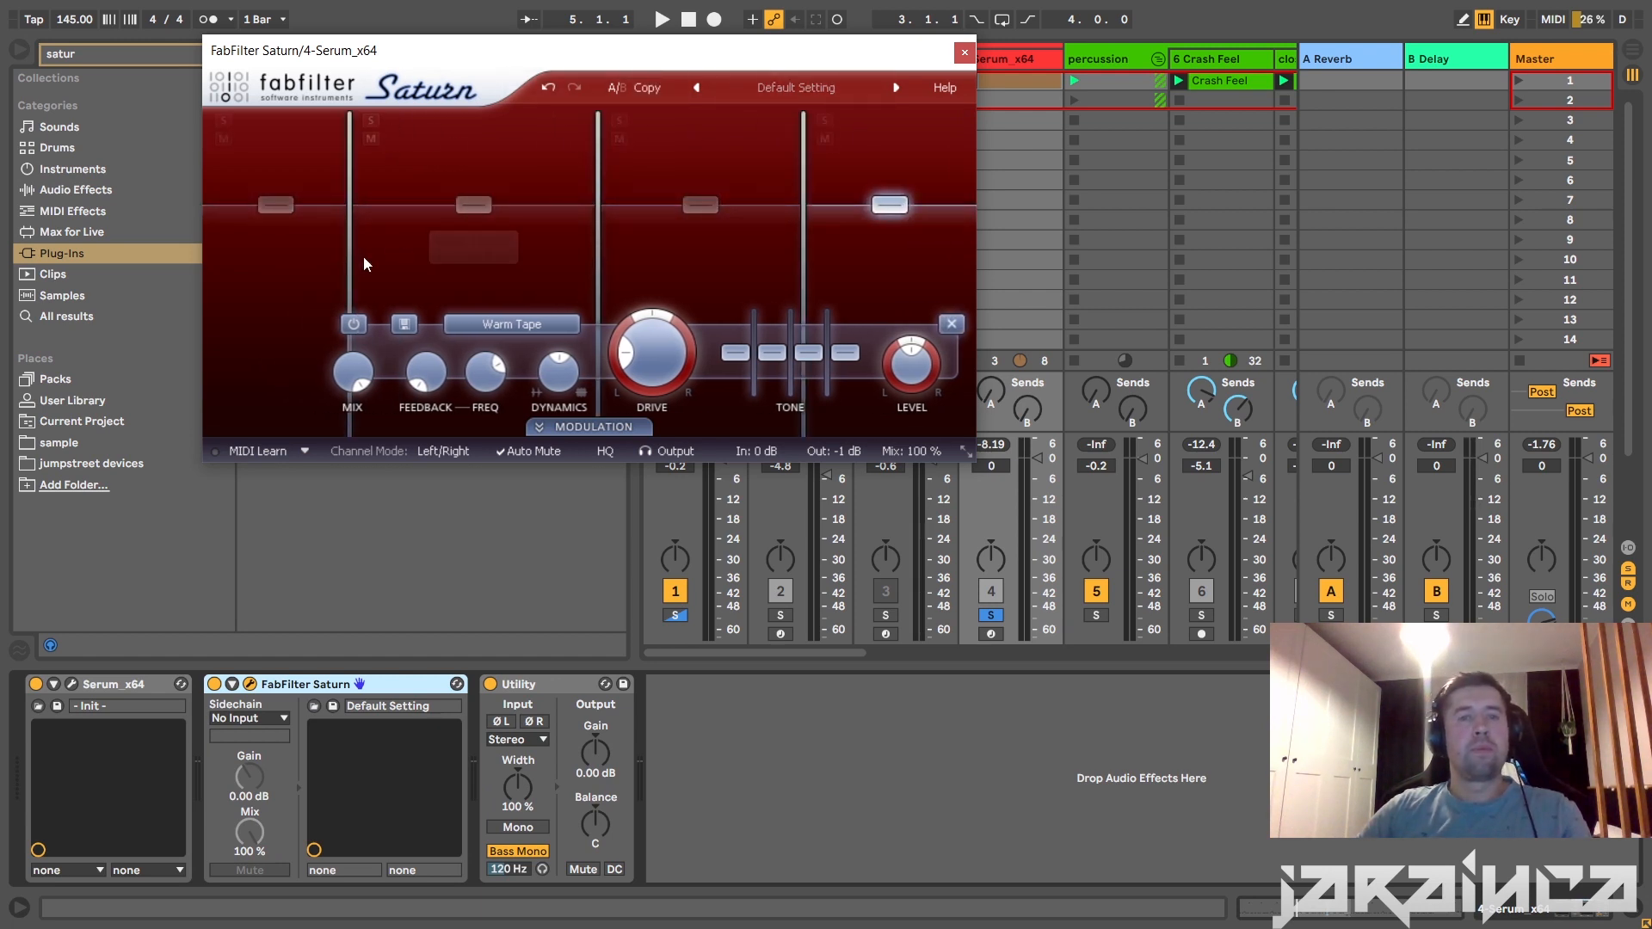
{"action": "left_click_drag", "start_coordinate": [349, 263], "coordinate": [427, 263]}
{"action": "left_click_drag", "start_coordinate": [598, 259], "coordinate": [566, 258]}
{"action": "left_click_drag", "start_coordinate": [804, 258], "coordinate": [730, 258]}
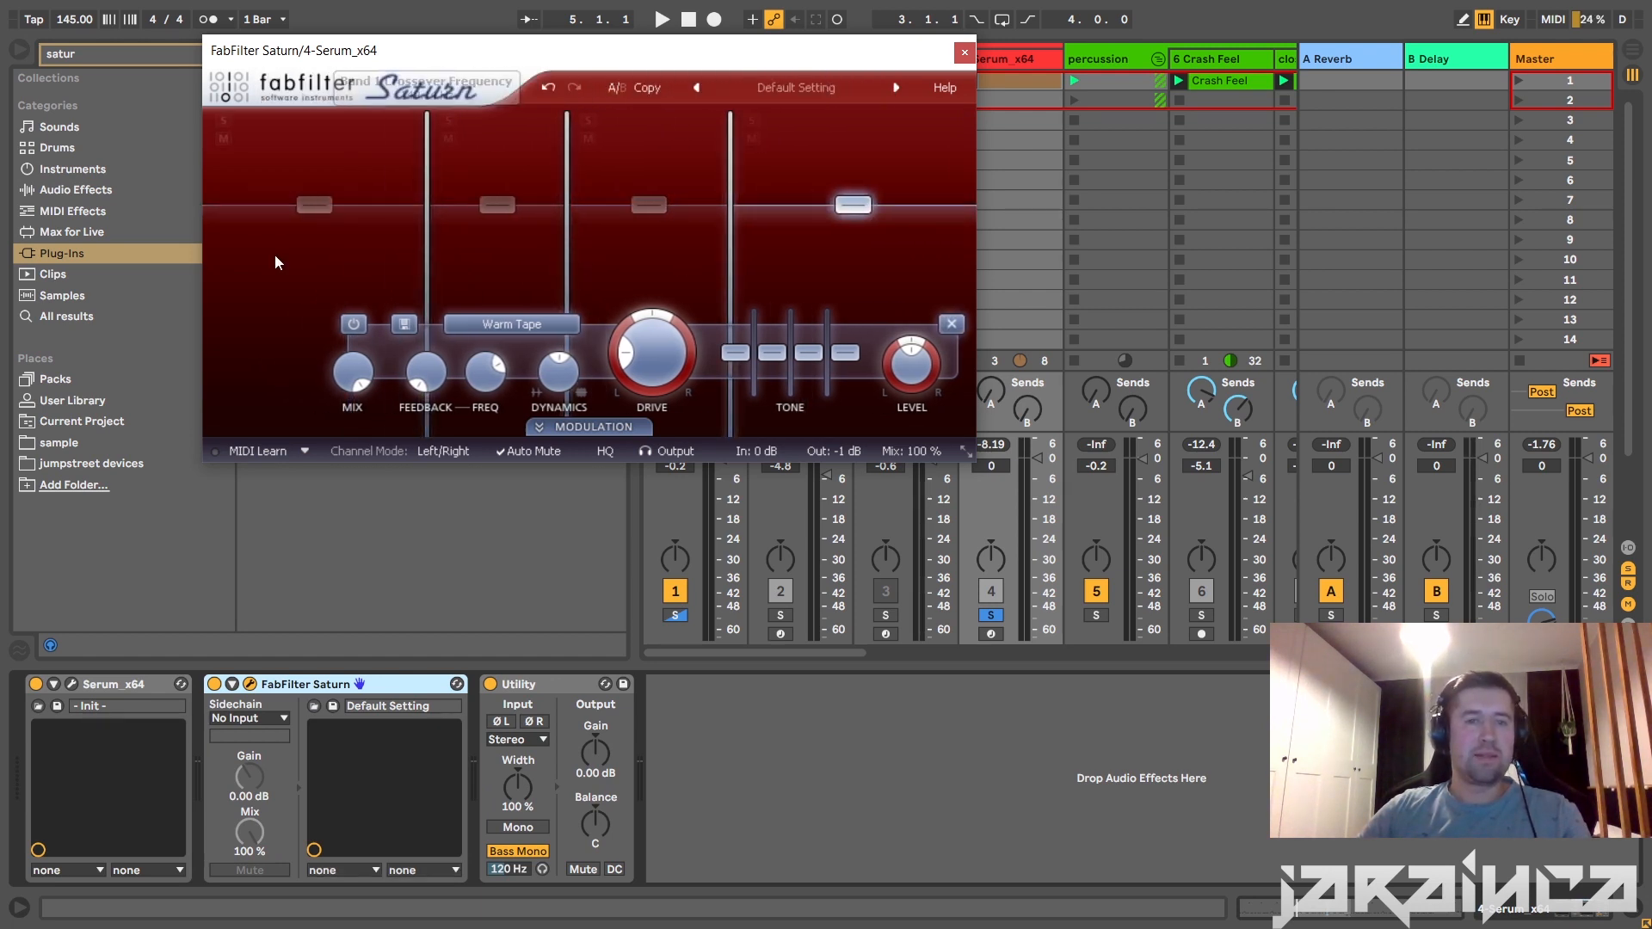
Lower Saturn's three crossovers during playback, placing the band 3 crossover at about 1812 Hz, and close the plug-in.
{"action": "key", "text": "space"}
{"action": "left_click_drag", "start_coordinate": [426, 258], "coordinate": [385, 256]}
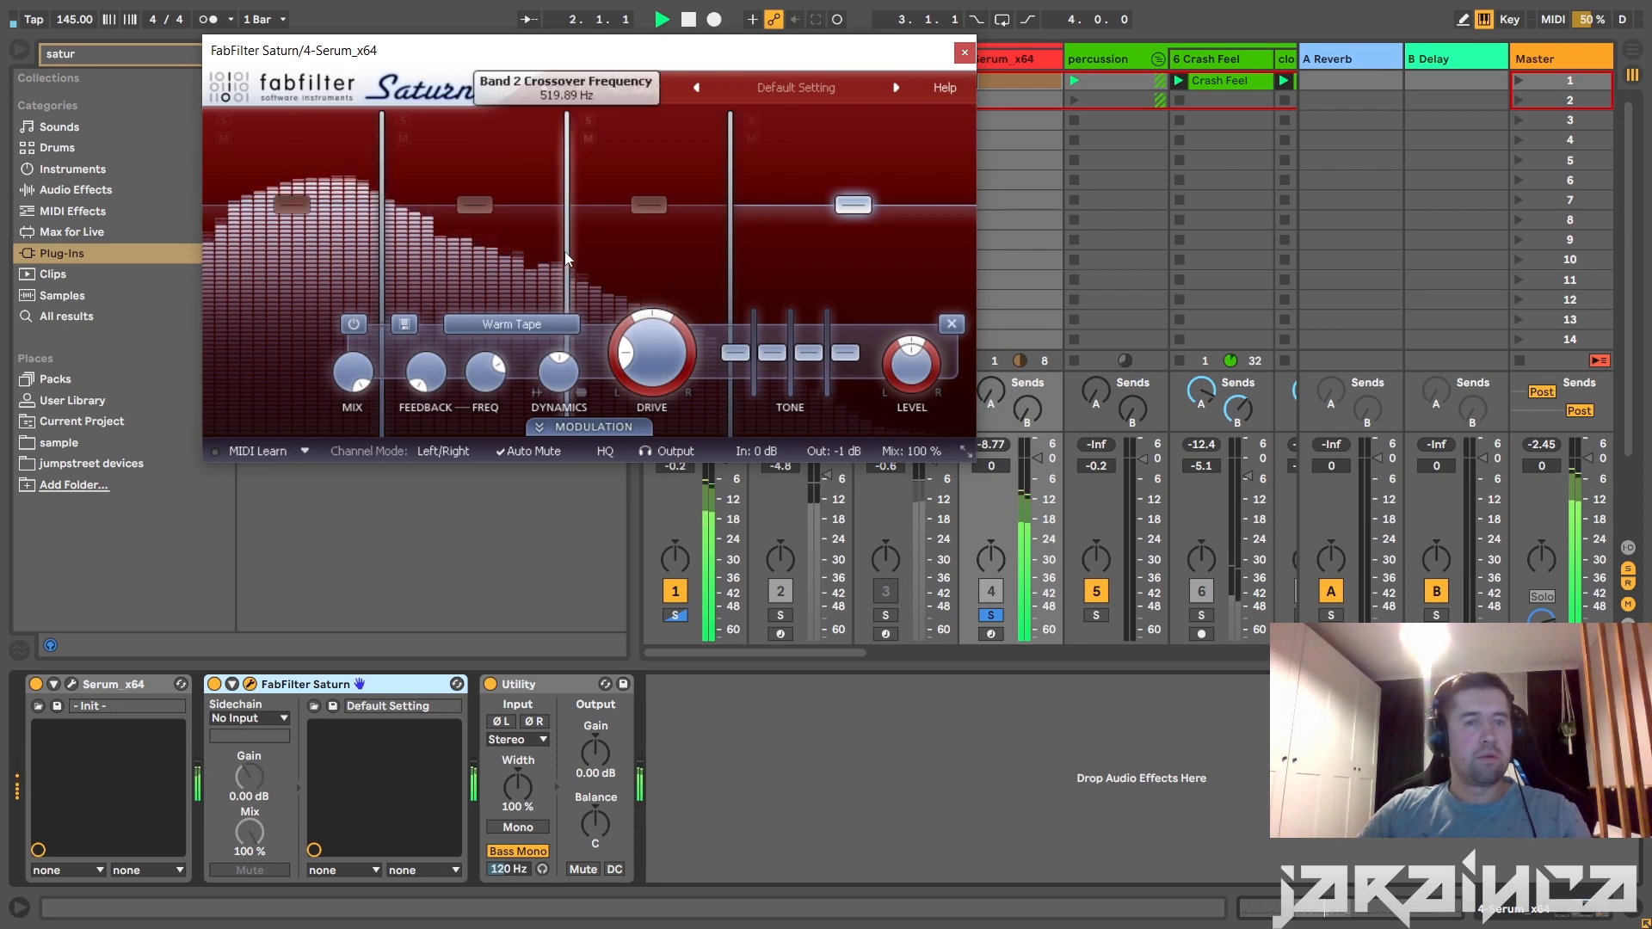
{"action": "left_click_drag", "start_coordinate": [567, 264], "coordinate": [540, 265]}
{"action": "left_click_drag", "start_coordinate": [384, 265], "coordinate": [314, 264]}
{"action": "left_click_drag", "start_coordinate": [541, 260], "coordinate": [502, 269]}
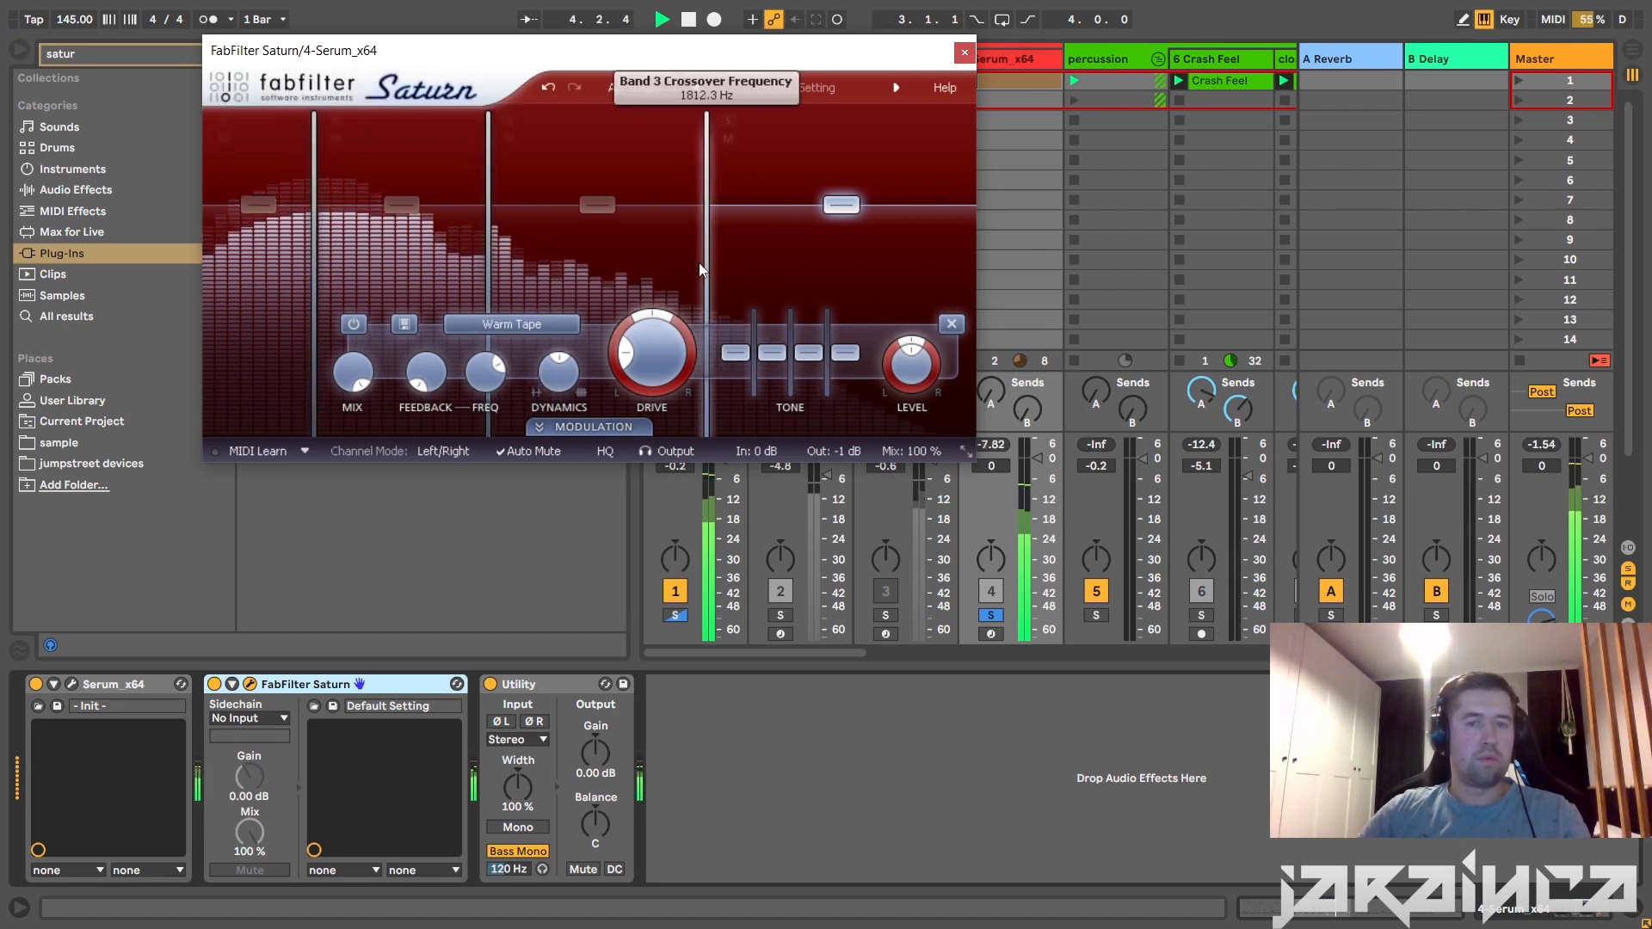
{"action": "left_click_drag", "start_coordinate": [730, 266], "coordinate": [707, 267]}
{"action": "left_click", "coordinate": [965, 54]}
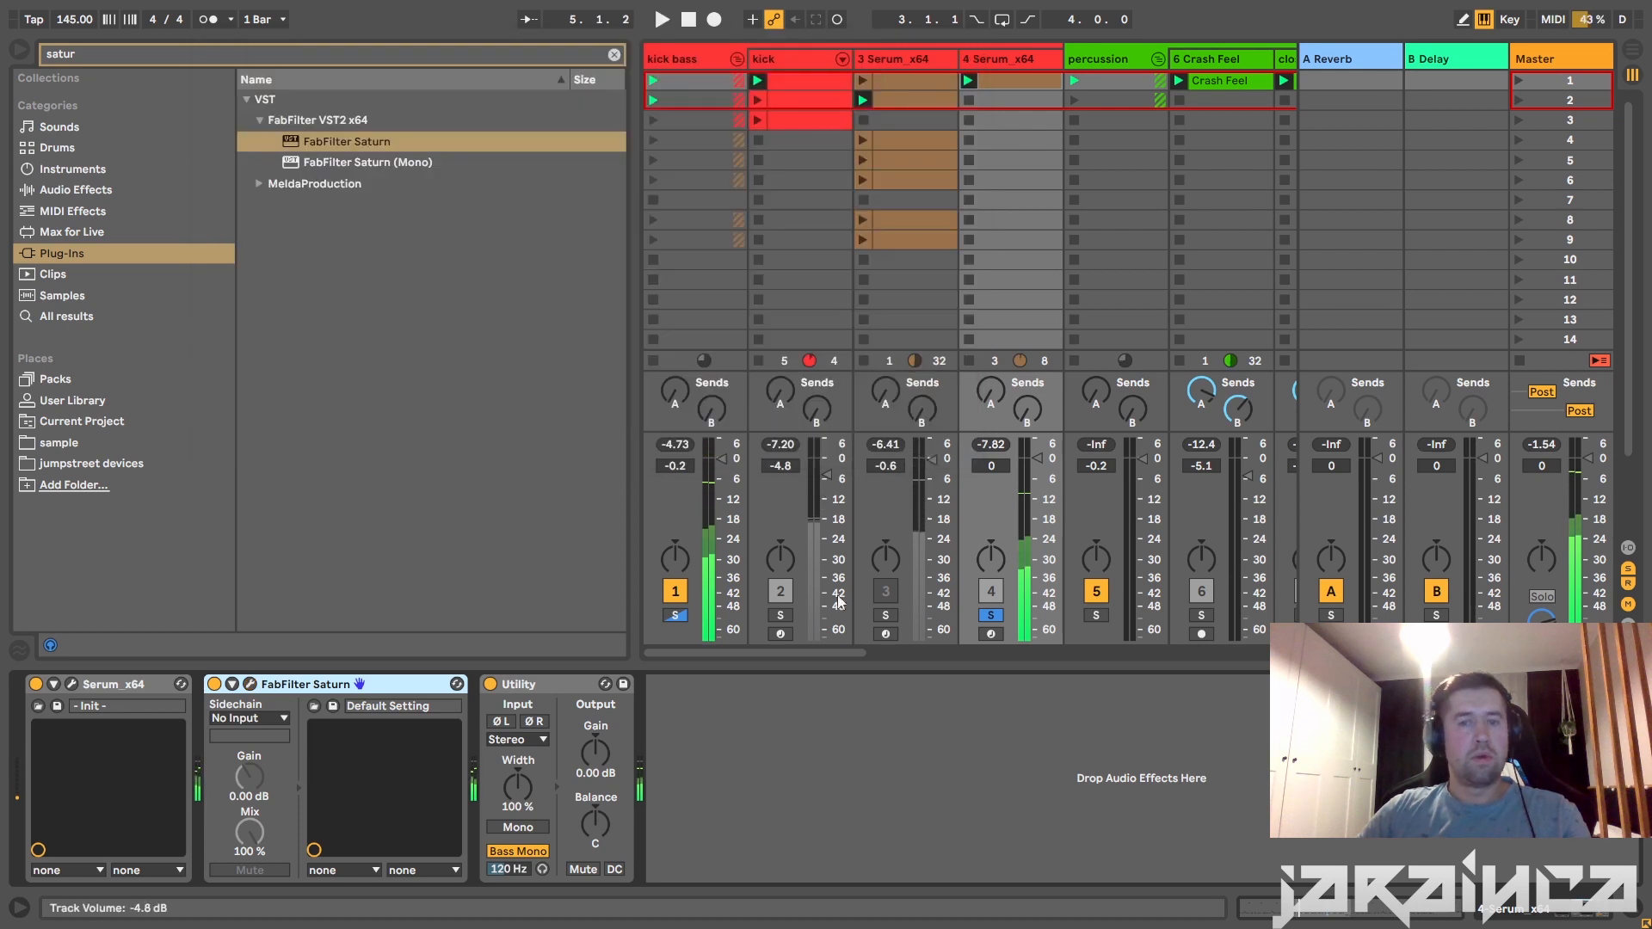
Solo the kick track and play it together with the bass.
{"action": "left_click", "coordinate": [780, 616]}
{"action": "key", "text": "space"}
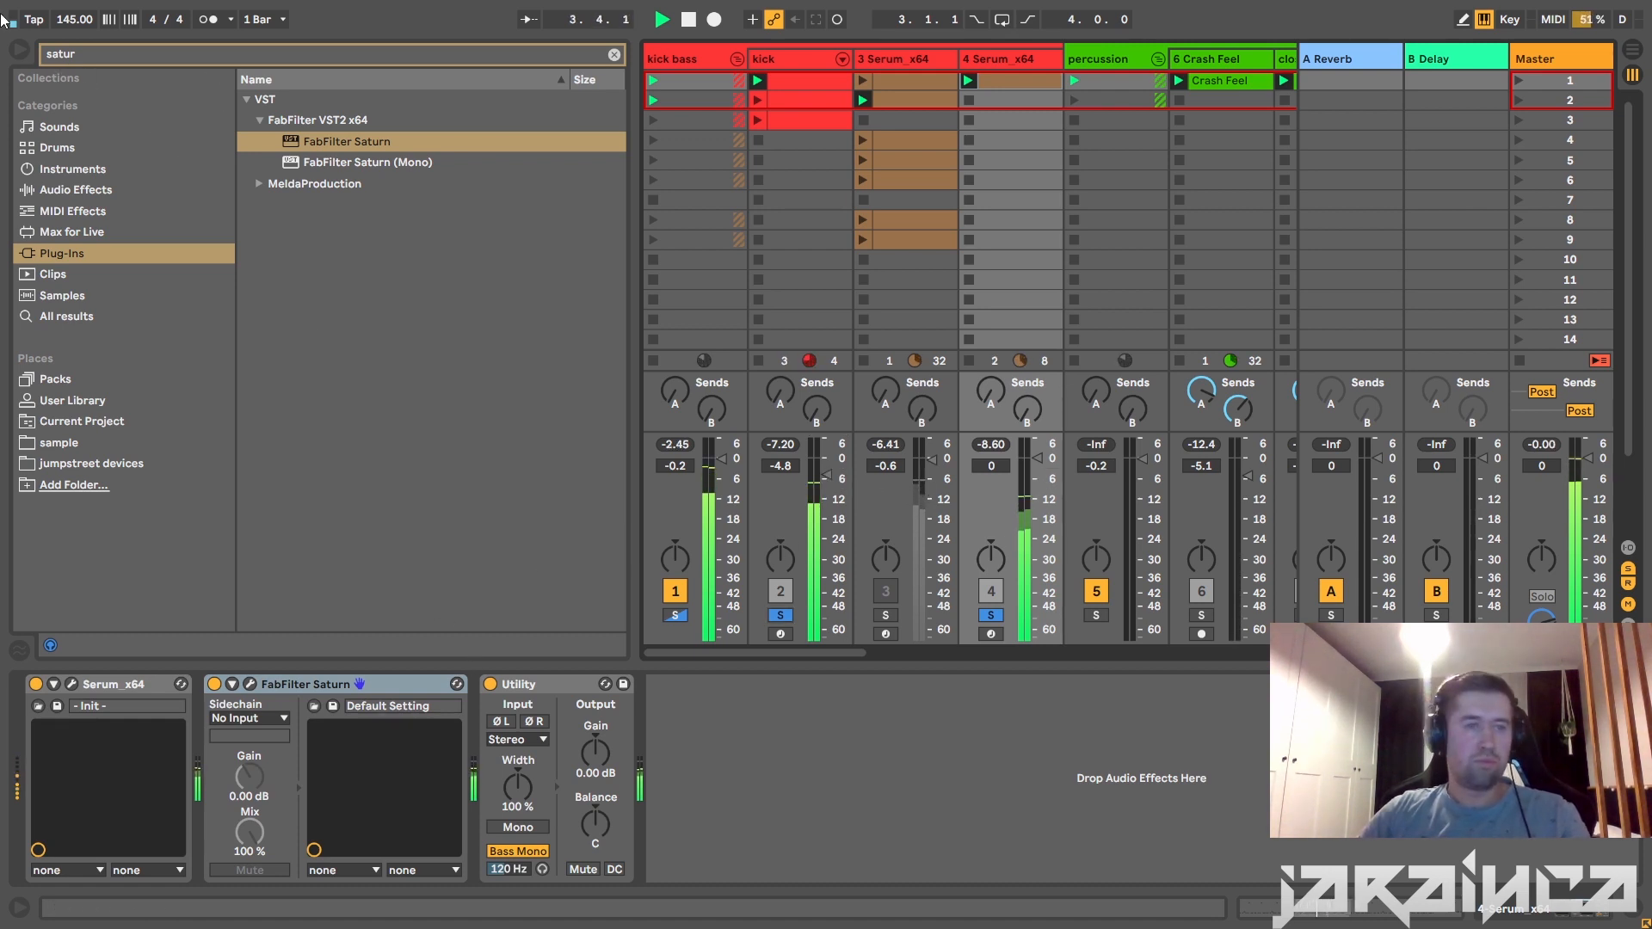
{"action": "key", "text": "space"}
Find the Limiter among the audio effects and insert it between FabFilter Saturn and Utility.
{"action": "key", "text": "ctrl+f"}
{"action": "type", "text": "limt"}
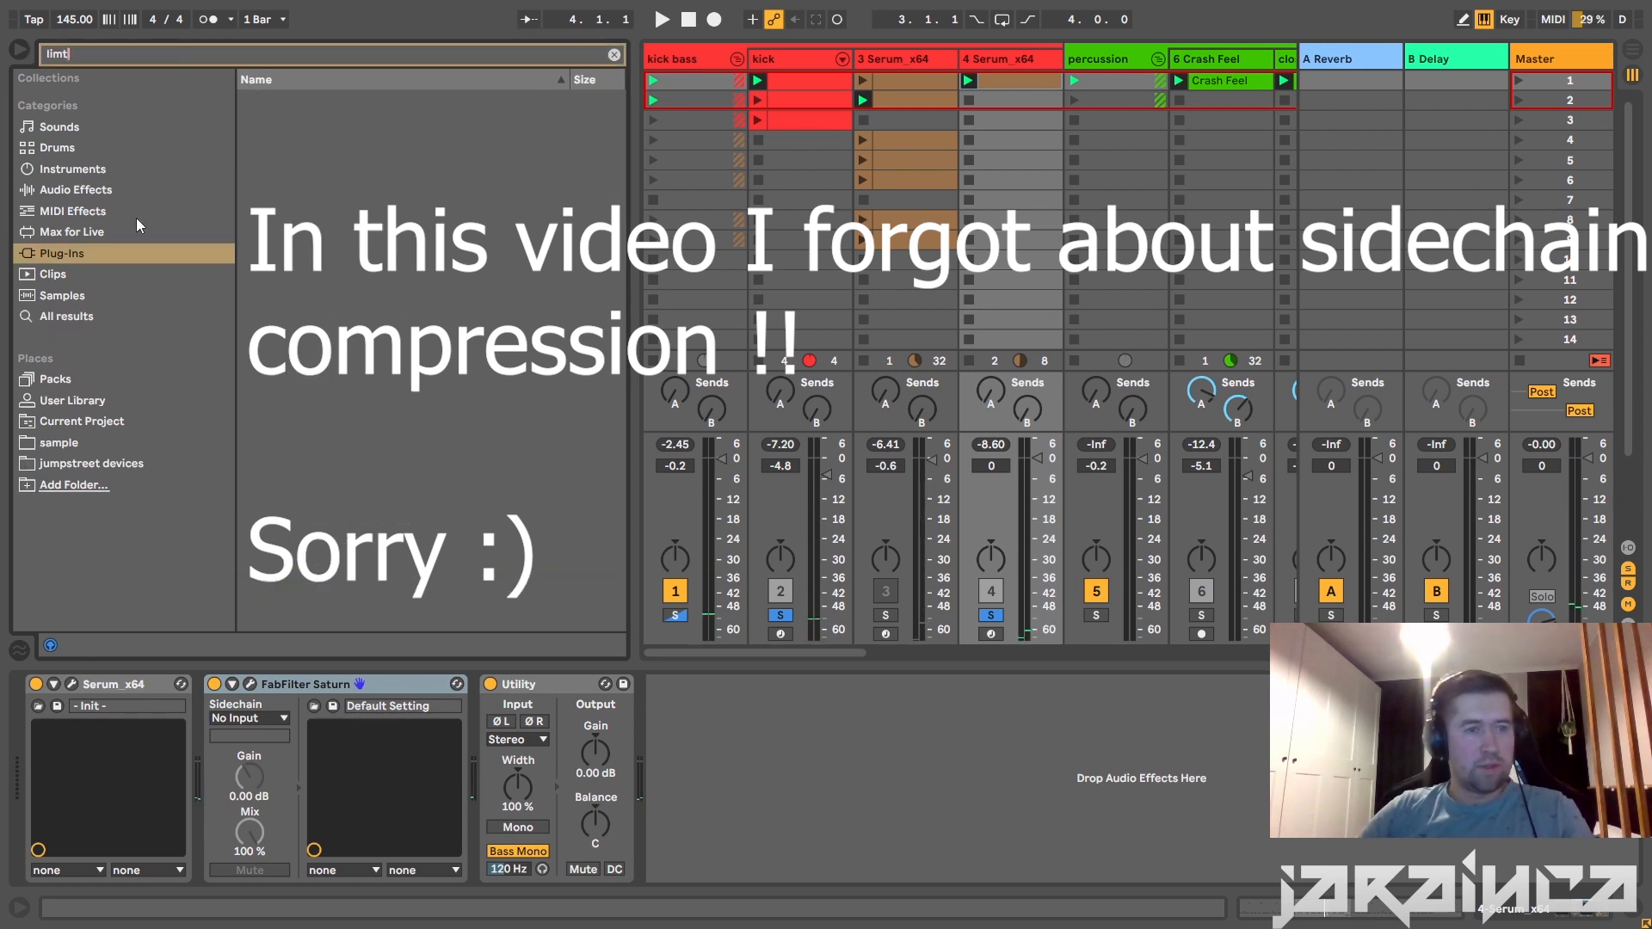
{"action": "left_click", "coordinate": [82, 191]}
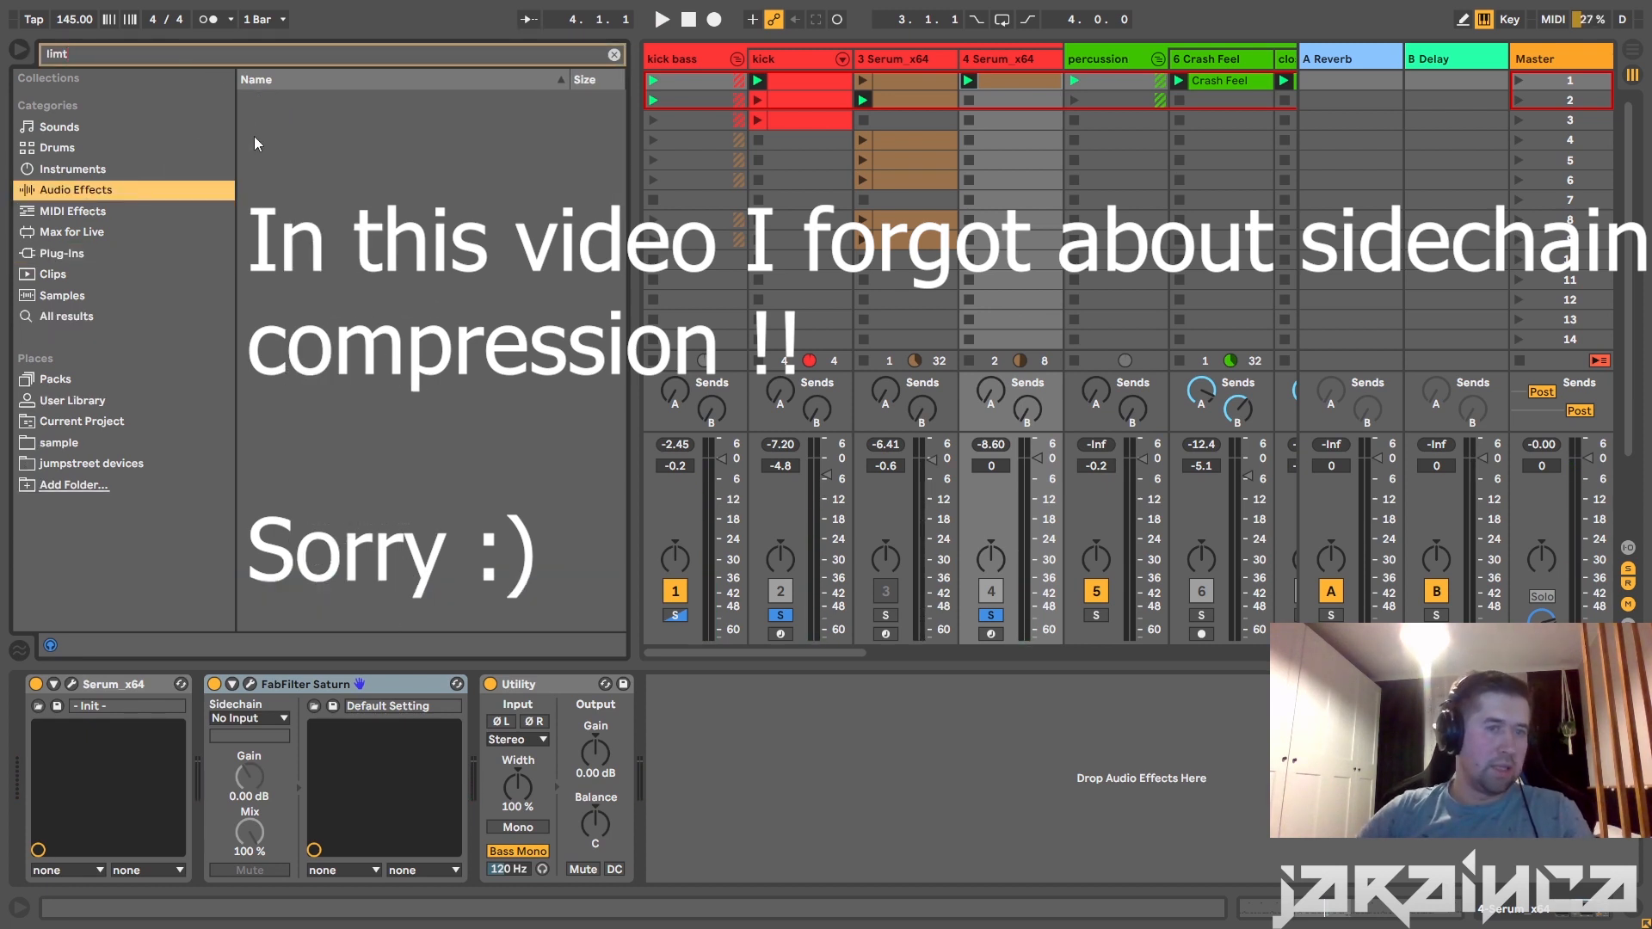
{"action": "left_click", "coordinate": [100, 53]}
{"action": "key", "text": "BackSpace"}
{"action": "left_click_drag", "start_coordinate": [265, 144], "coordinate": [506, 790]}
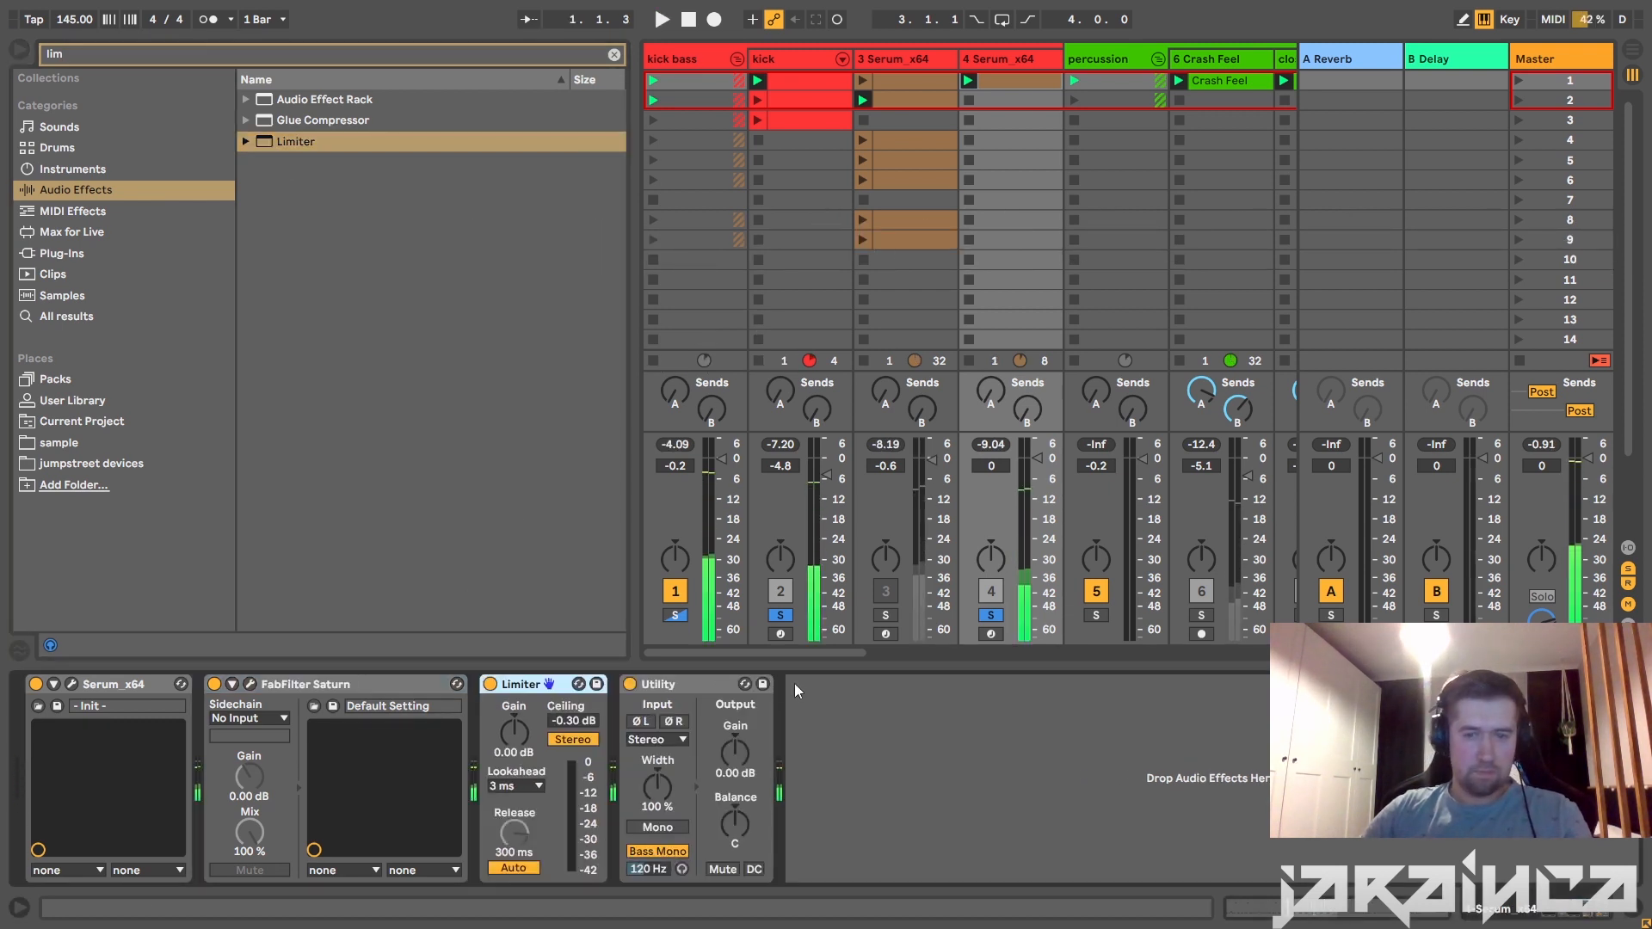
Set the Limiter's ceiling to -6 dB.
{"action": "left_click_drag", "start_coordinate": [572, 721], "coordinate": [572, 749]}
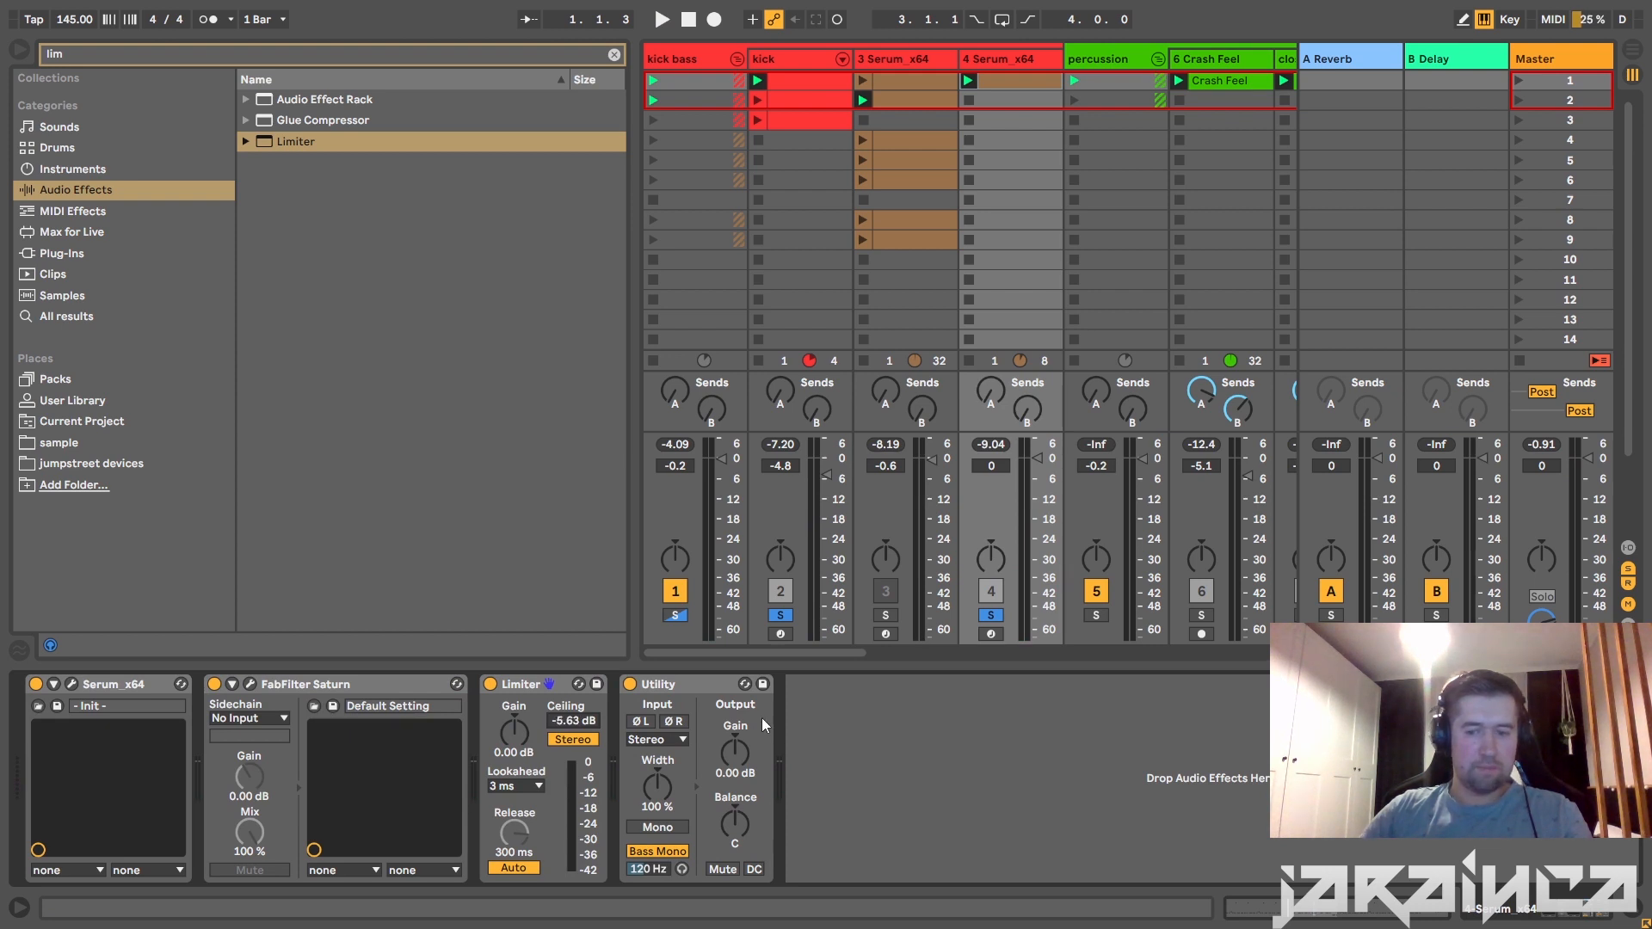
{"action": "type", "text": "-6"}
{"action": "key", "text": "Return"}
Raise the Limiter's gain to 7 dB while the kick and bass play.
{"action": "key", "text": "space"}
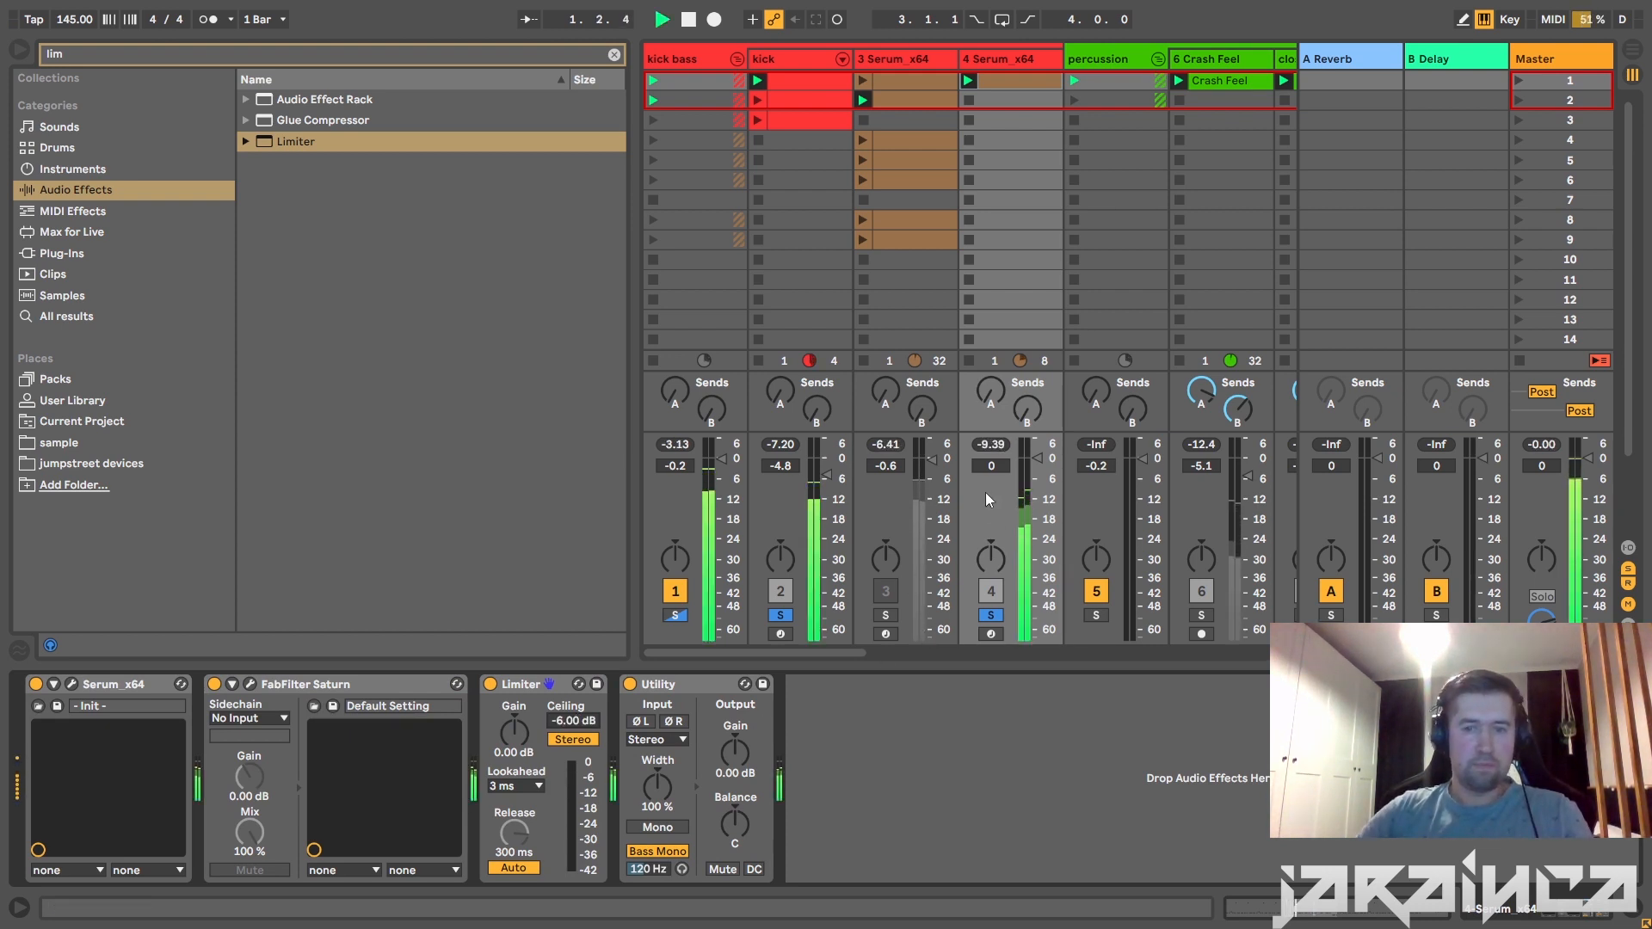
{"action": "key", "text": "space"}
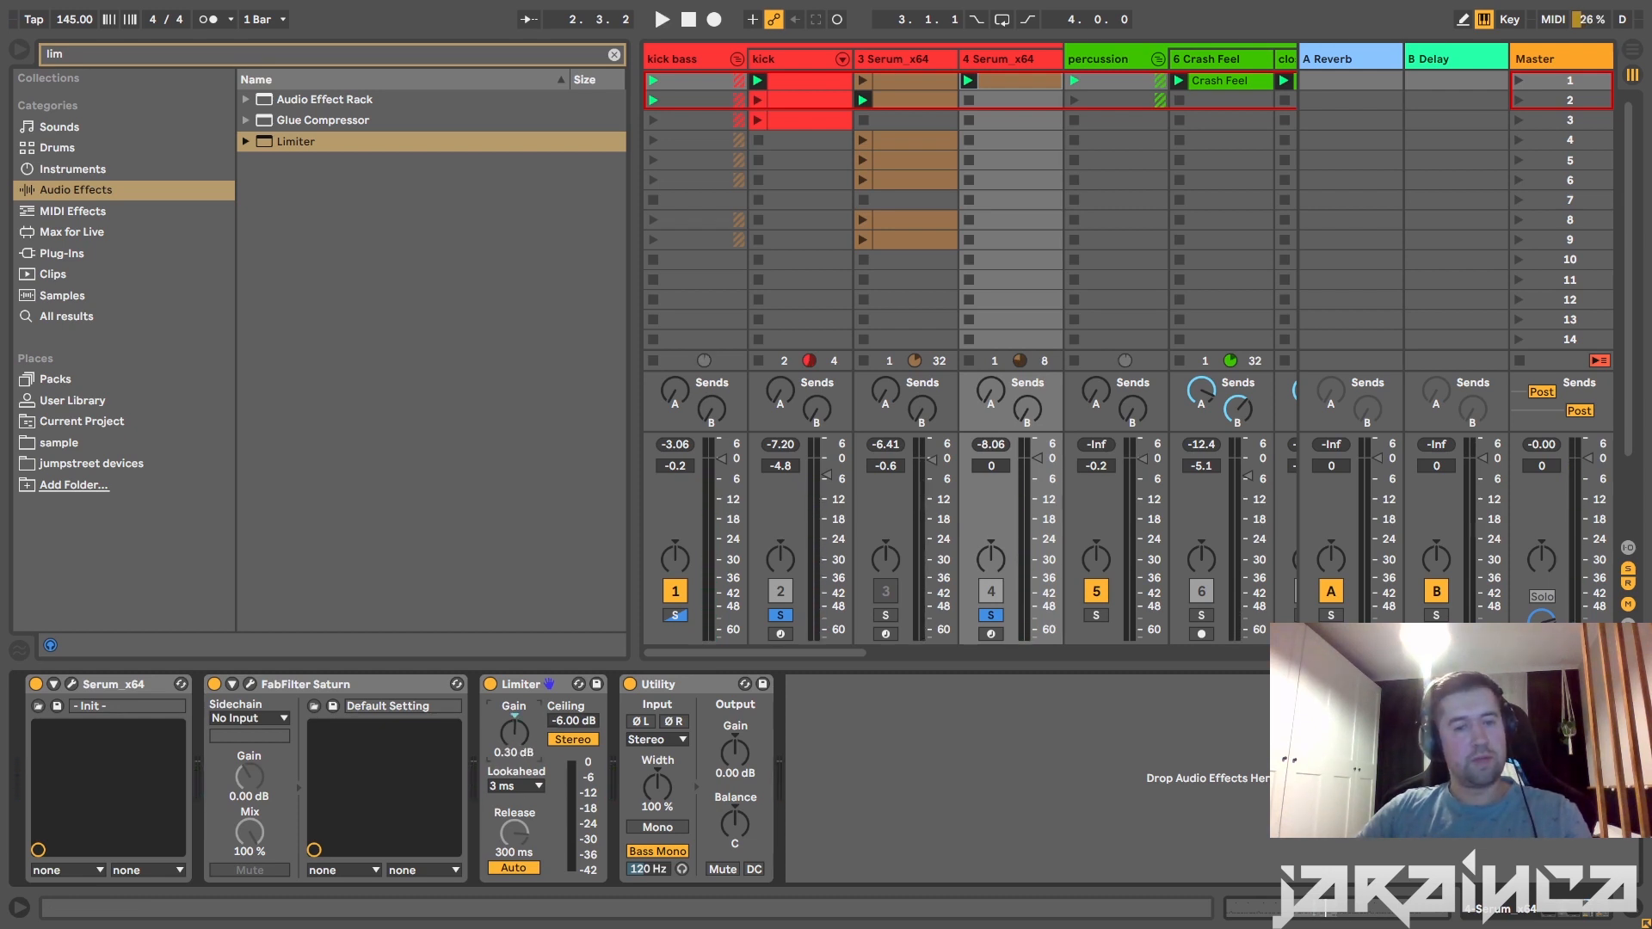
{"action": "key", "text": "space"}
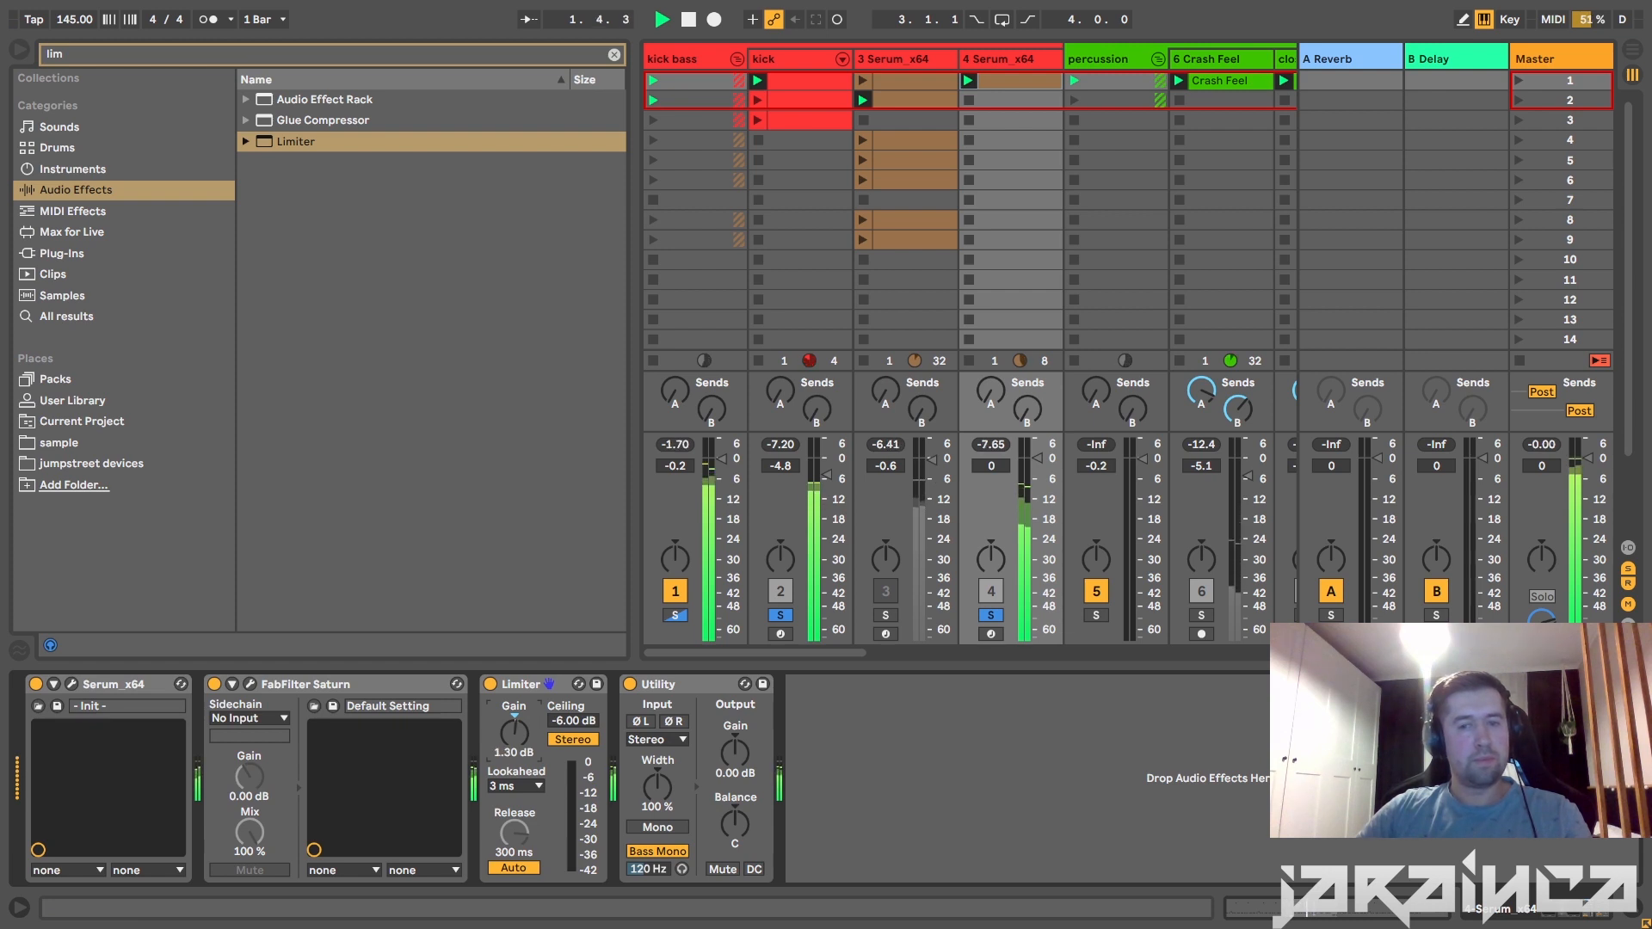
{"action": "left_click_drag", "start_coordinate": [515, 733], "coordinate": [514, 681]}
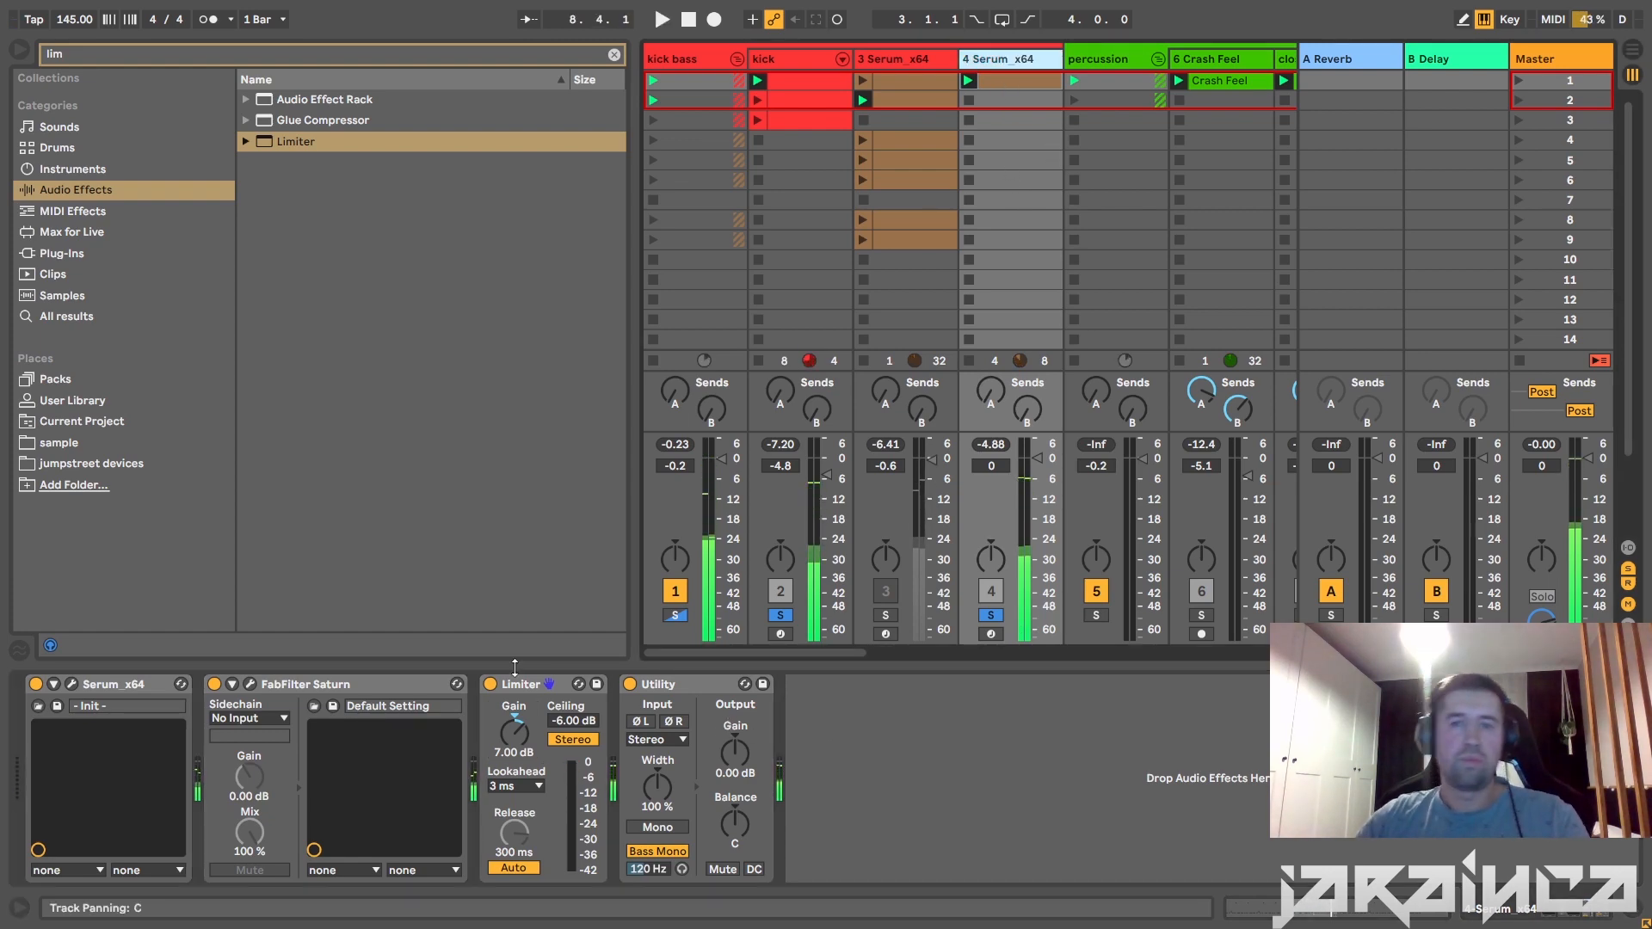
Reopen Serum with ENV 2 shown, fine-tune the filter cutoff during playback, and close Serum.
{"action": "left_click", "coordinate": [74, 685]}
{"action": "left_click", "coordinate": [465, 460]}
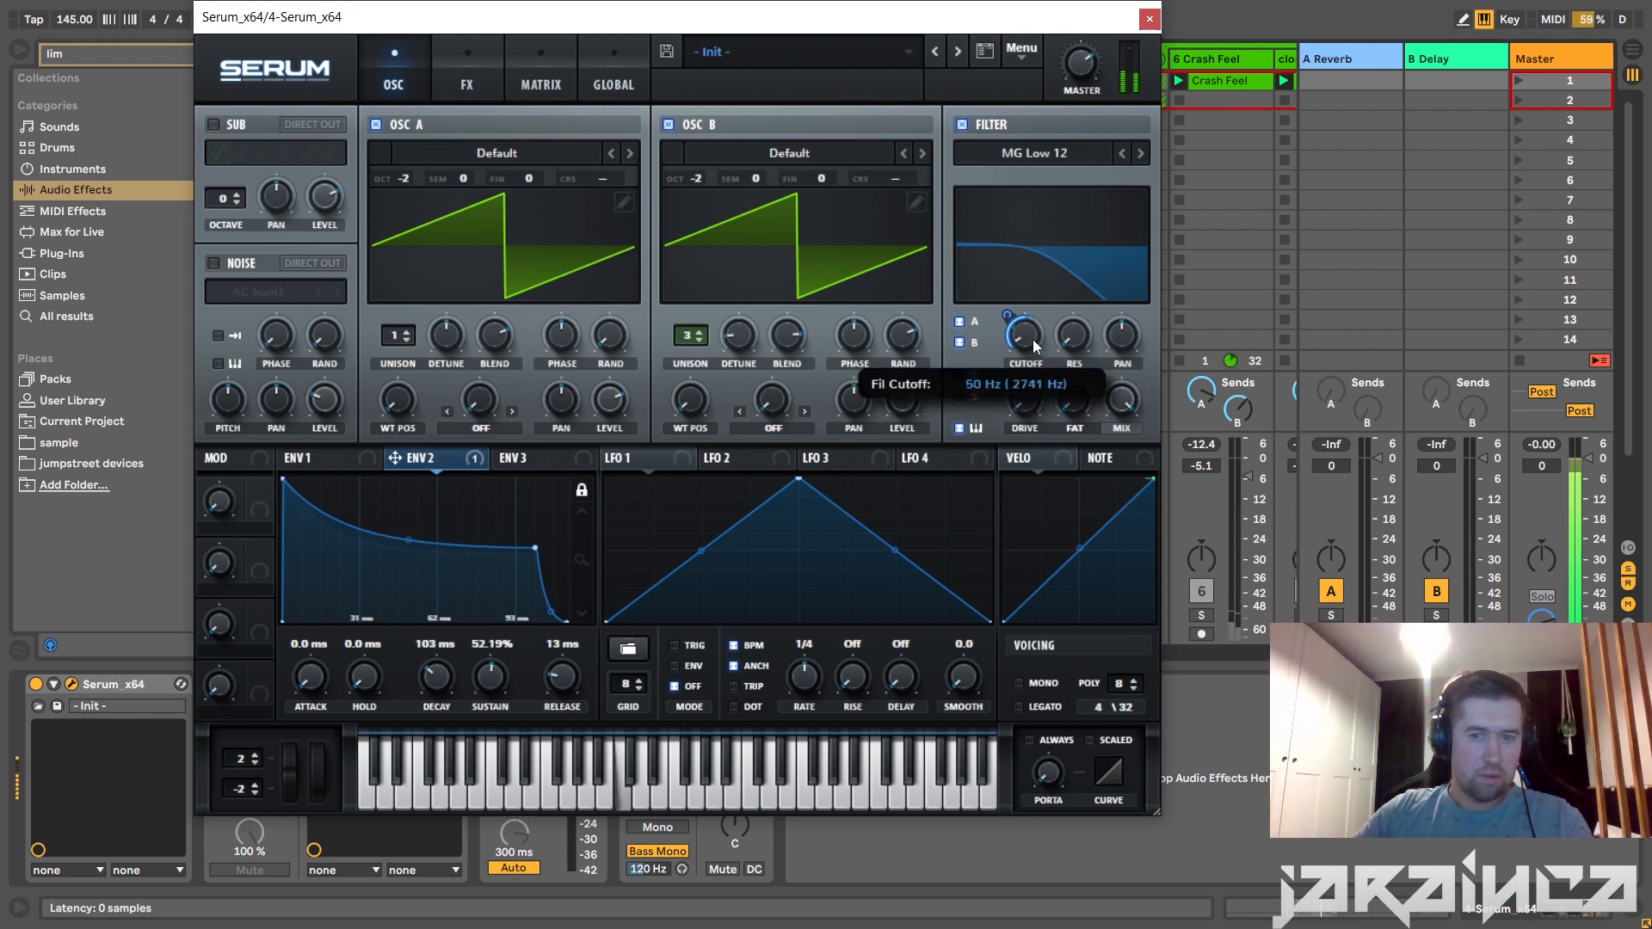
{"action": "mouse_move", "coordinate": [1021, 312]}
{"action": "left_click_drag", "start_coordinate": [1021, 312], "coordinate": [1019, 307]}
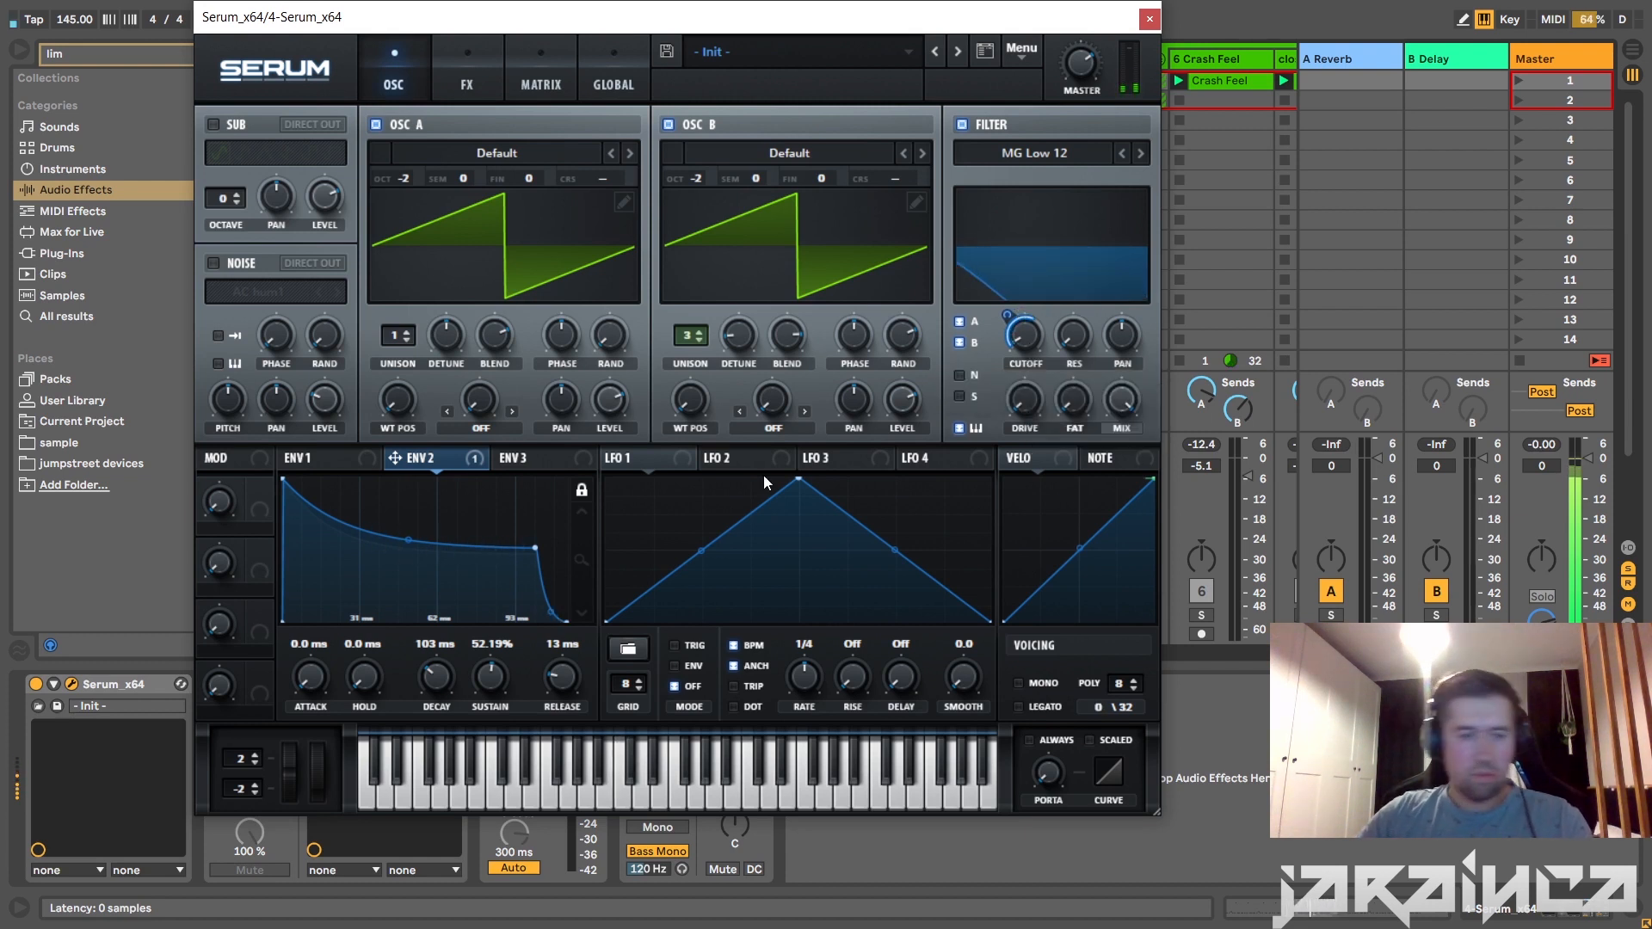
{"action": "left_click", "coordinate": [1149, 19]}
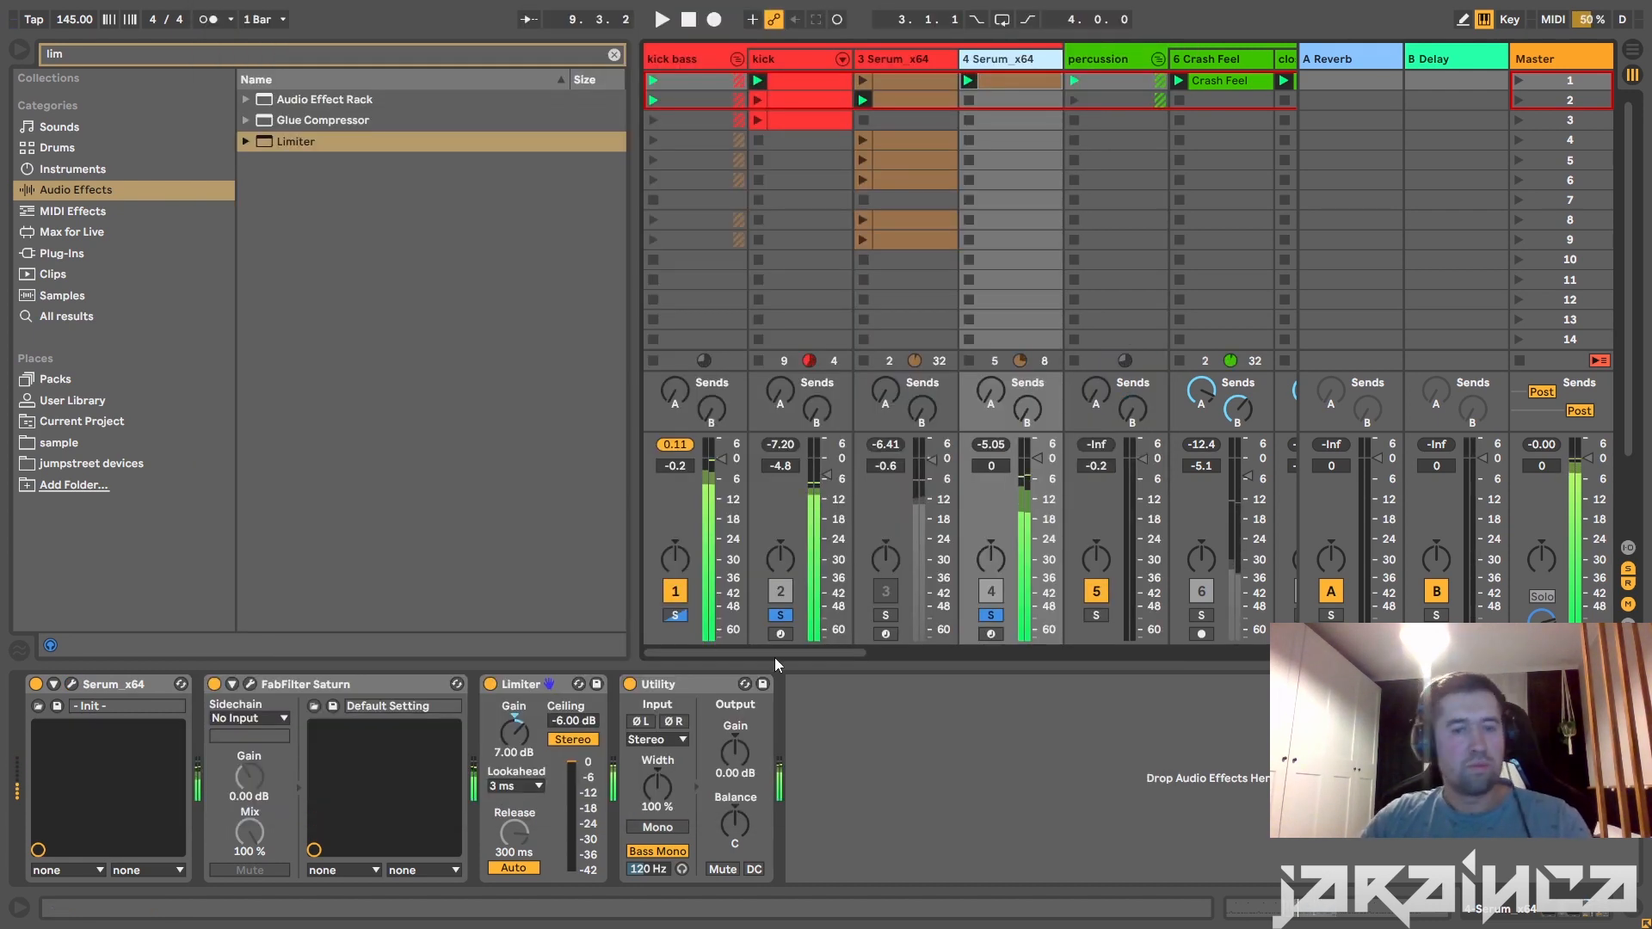
Solo the percussion group as well, play it together with the kick and bass, and stop playback.
{"action": "left_click_drag", "start_coordinate": [776, 656], "coordinate": [849, 649]}
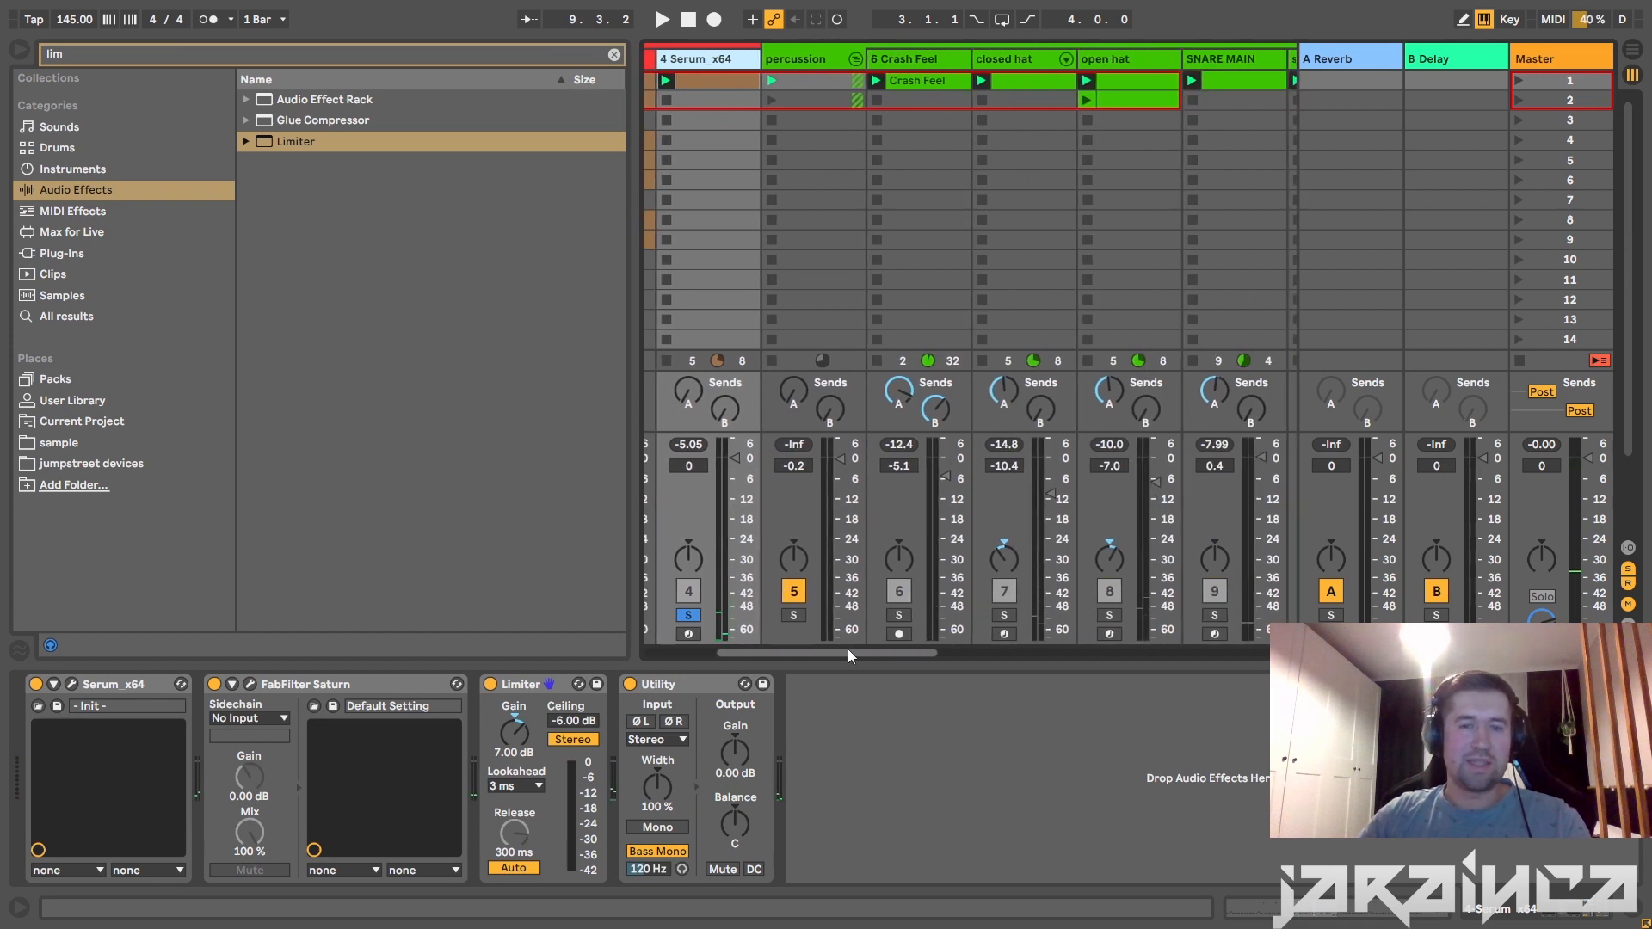
{"action": "left_click", "coordinate": [794, 616]}
{"action": "key", "text": "space"}
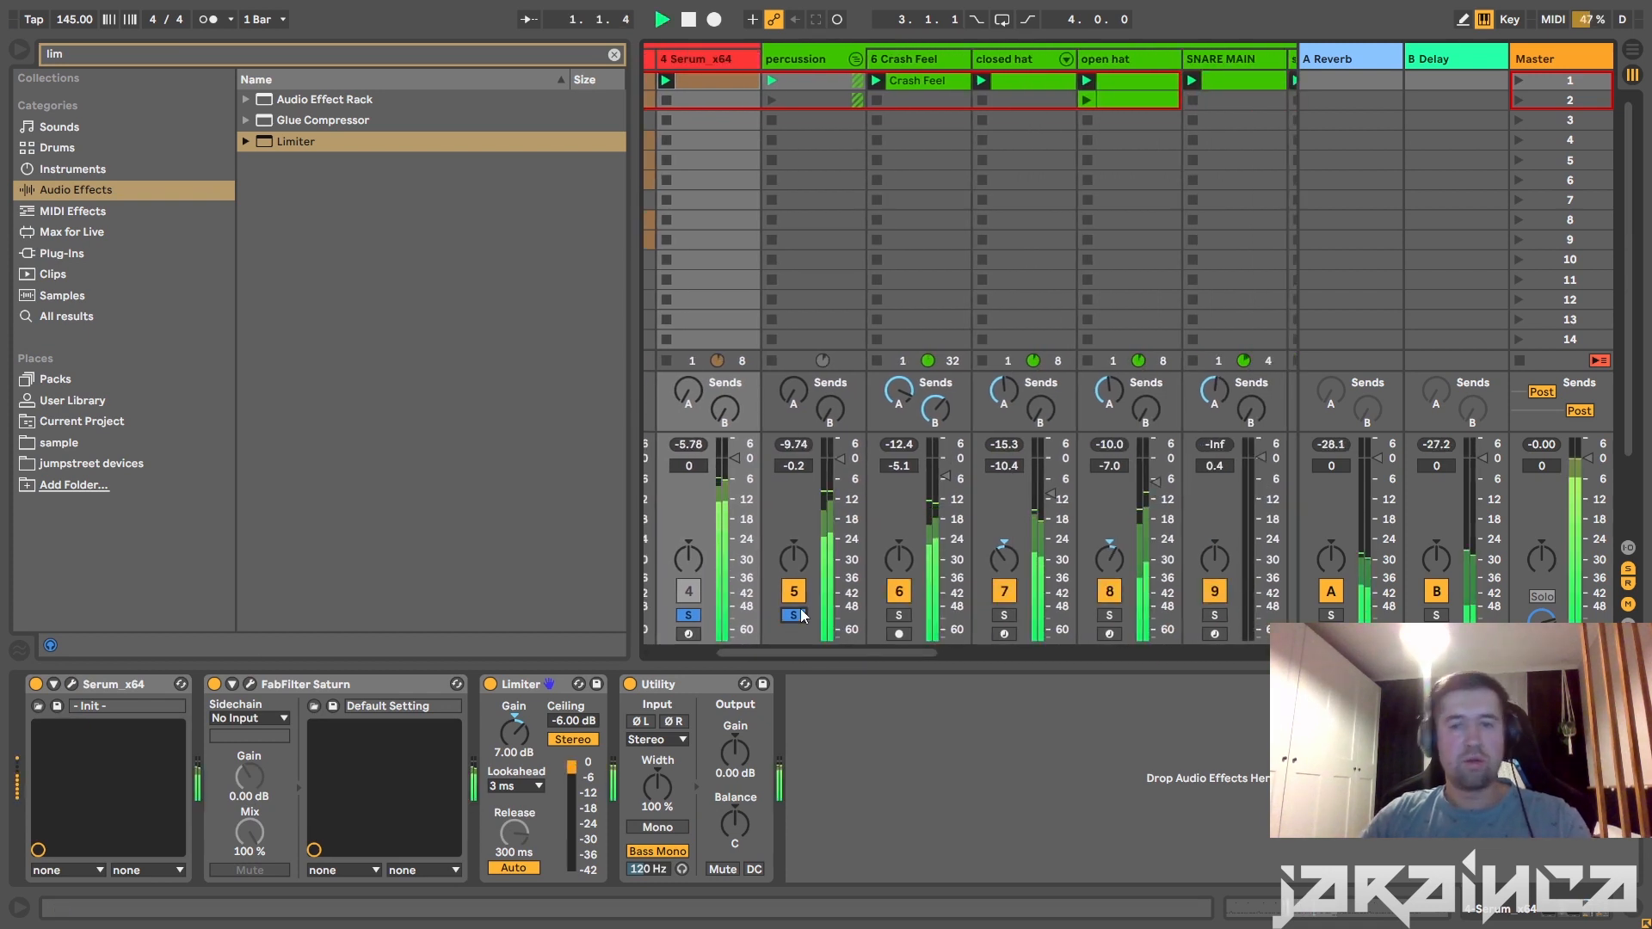
{"action": "left_click_drag", "start_coordinate": [781, 654], "coordinate": [901, 647]}
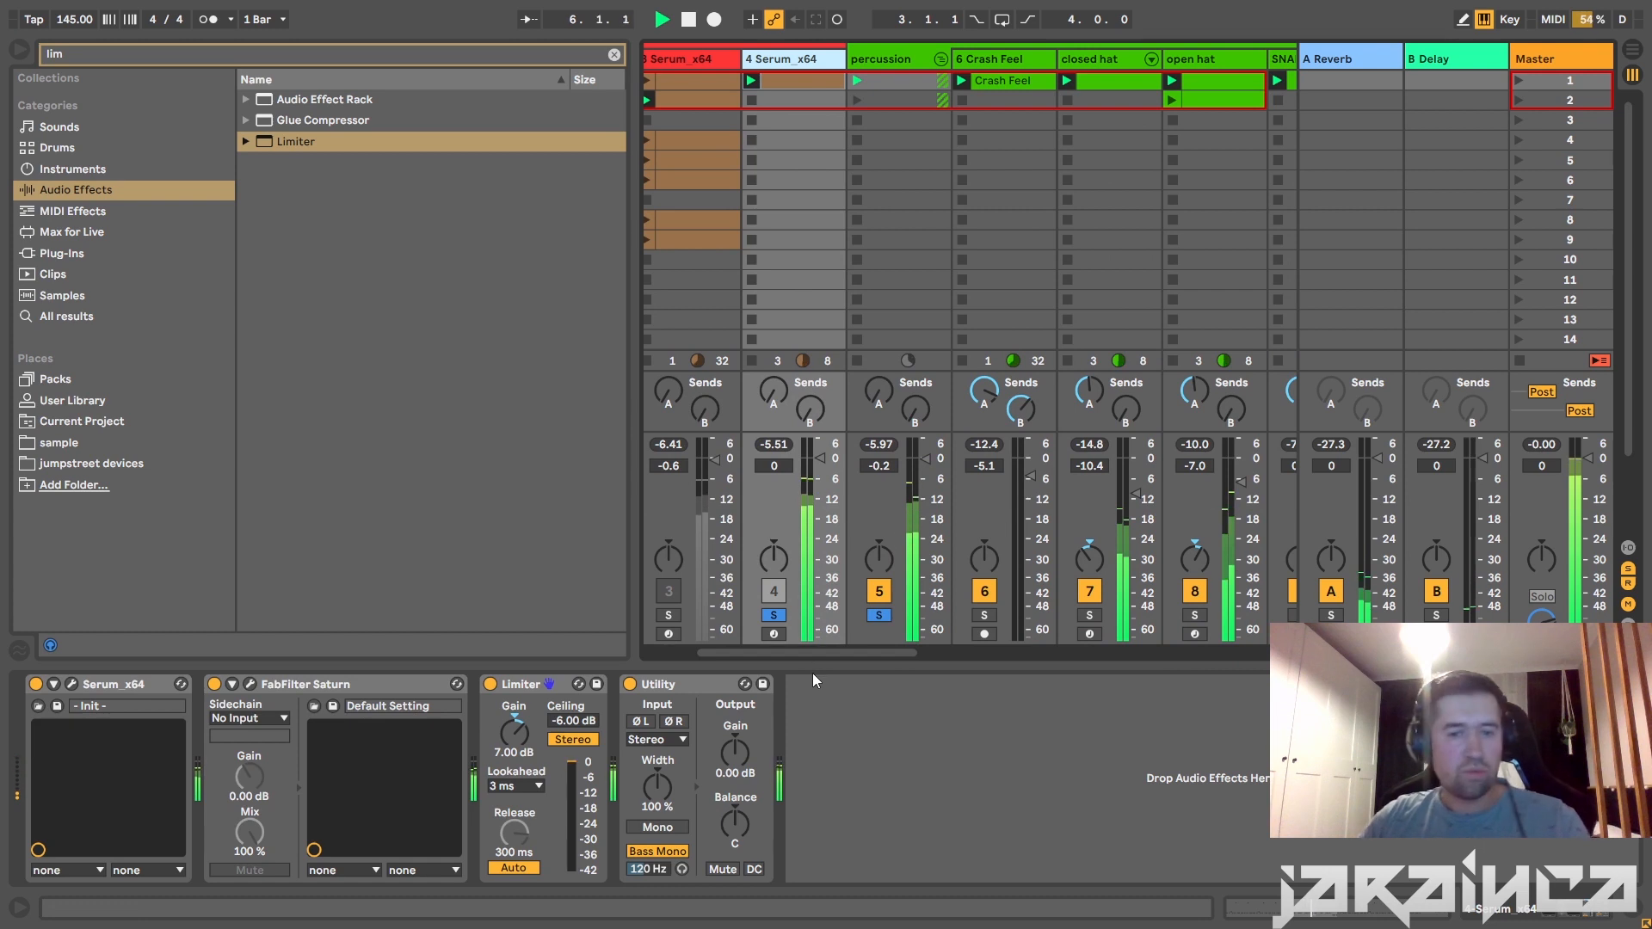
{"action": "mouse_move", "coordinate": [828, 654]}
{"action": "left_mouse_down"}
{"action": "mouse_move", "coordinate": [1019, 642]}
{"action": "mouse_move", "coordinate": [796, 655]}
{"action": "left_mouse_up"}
{"action": "key", "text": "space"}
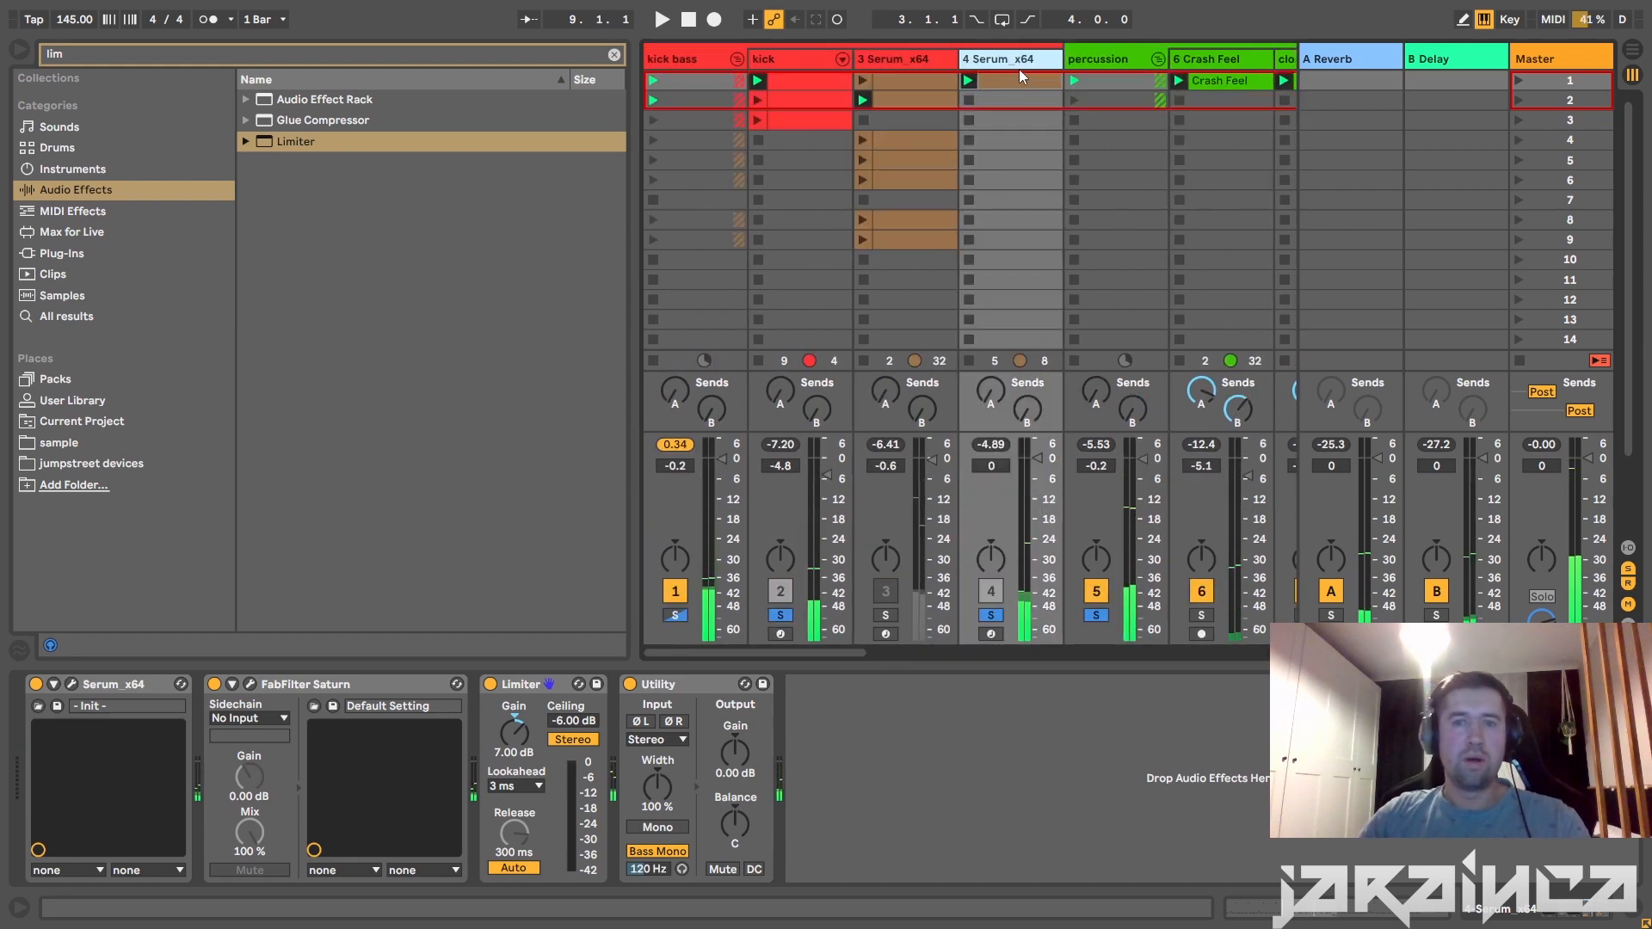
Find FabFilter Pro-Q 2 among the plug-ins by searching "fab" and insert it before Saturn on the 4 Serum_x64 track.
{"action": "left_click", "coordinate": [680, 58]}
{"action": "left_click", "coordinate": [1018, 65]}
{"action": "key", "text": "ctrl+f"}
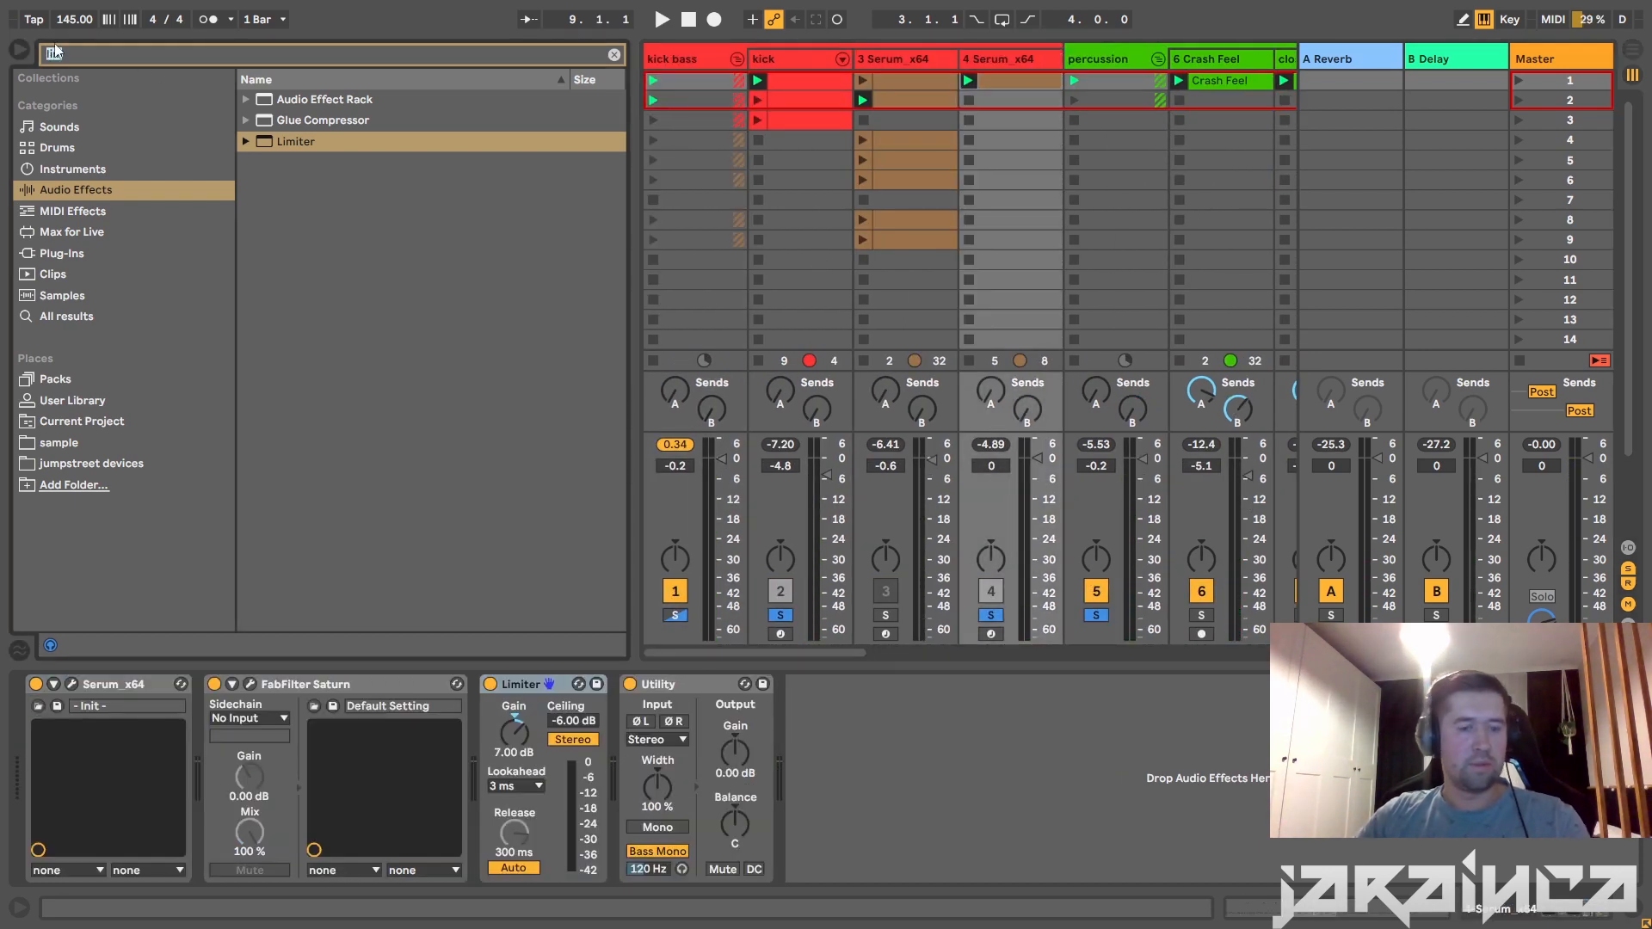
{"action": "type", "text": "fab"}
{"action": "left_click", "coordinate": [86, 258]}
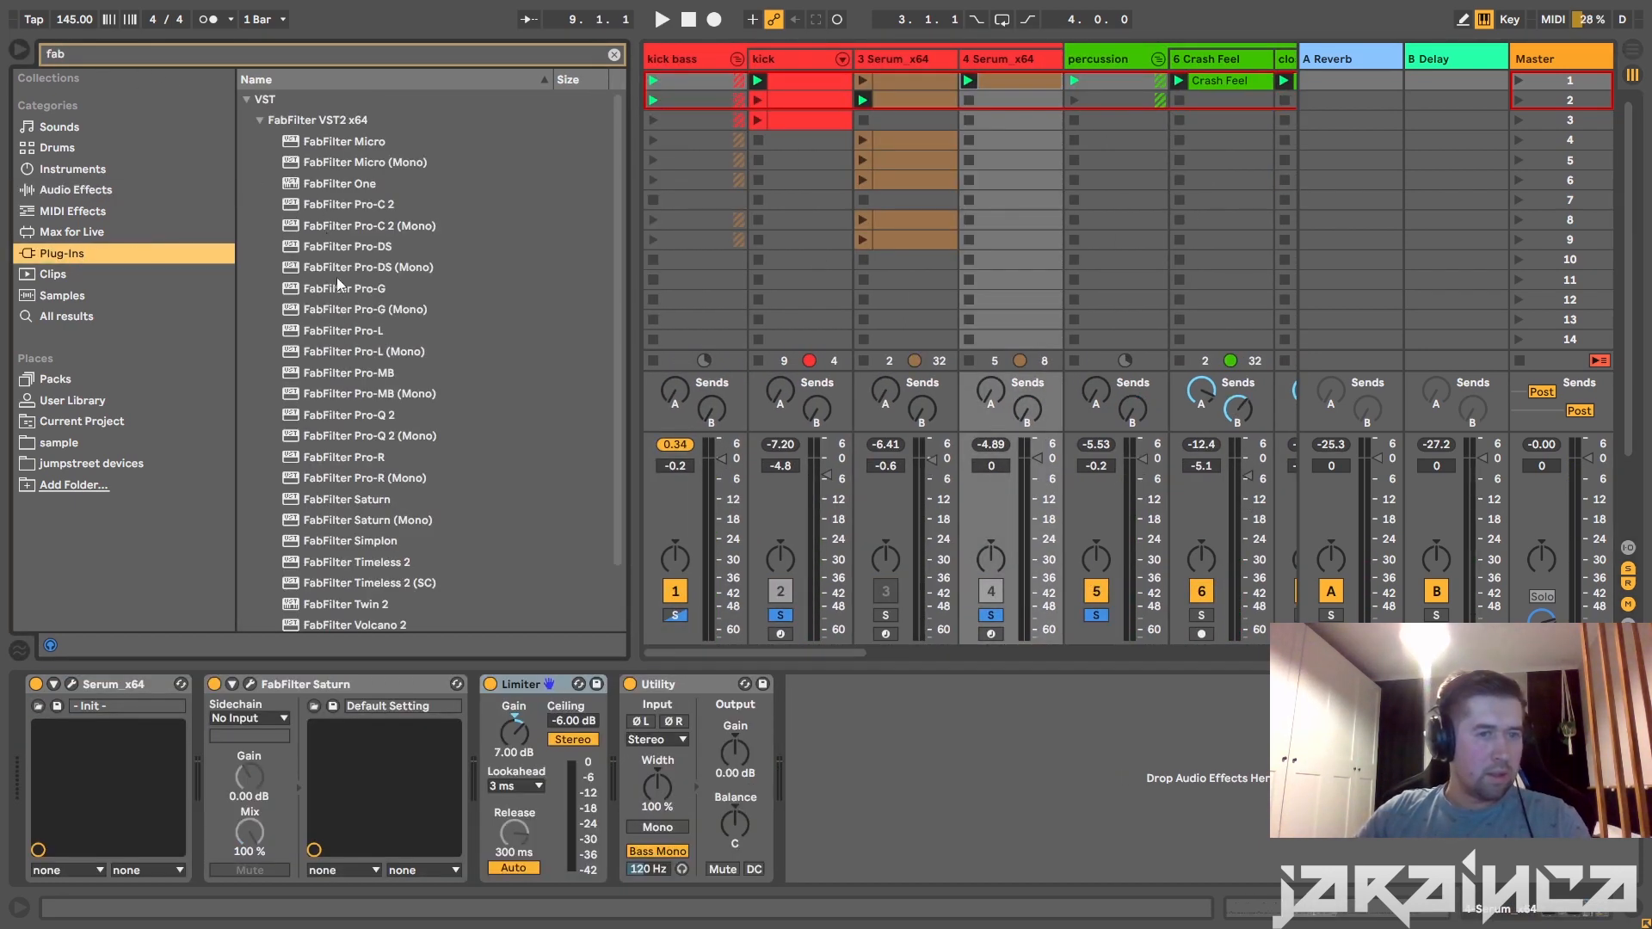
{"action": "mouse_move", "coordinate": [384, 422]}
{"action": "left_mouse_down"}
{"action": "mouse_move", "coordinate": [284, 809]}
{"action": "mouse_move", "coordinate": [205, 789]}
{"action": "left_mouse_up"}
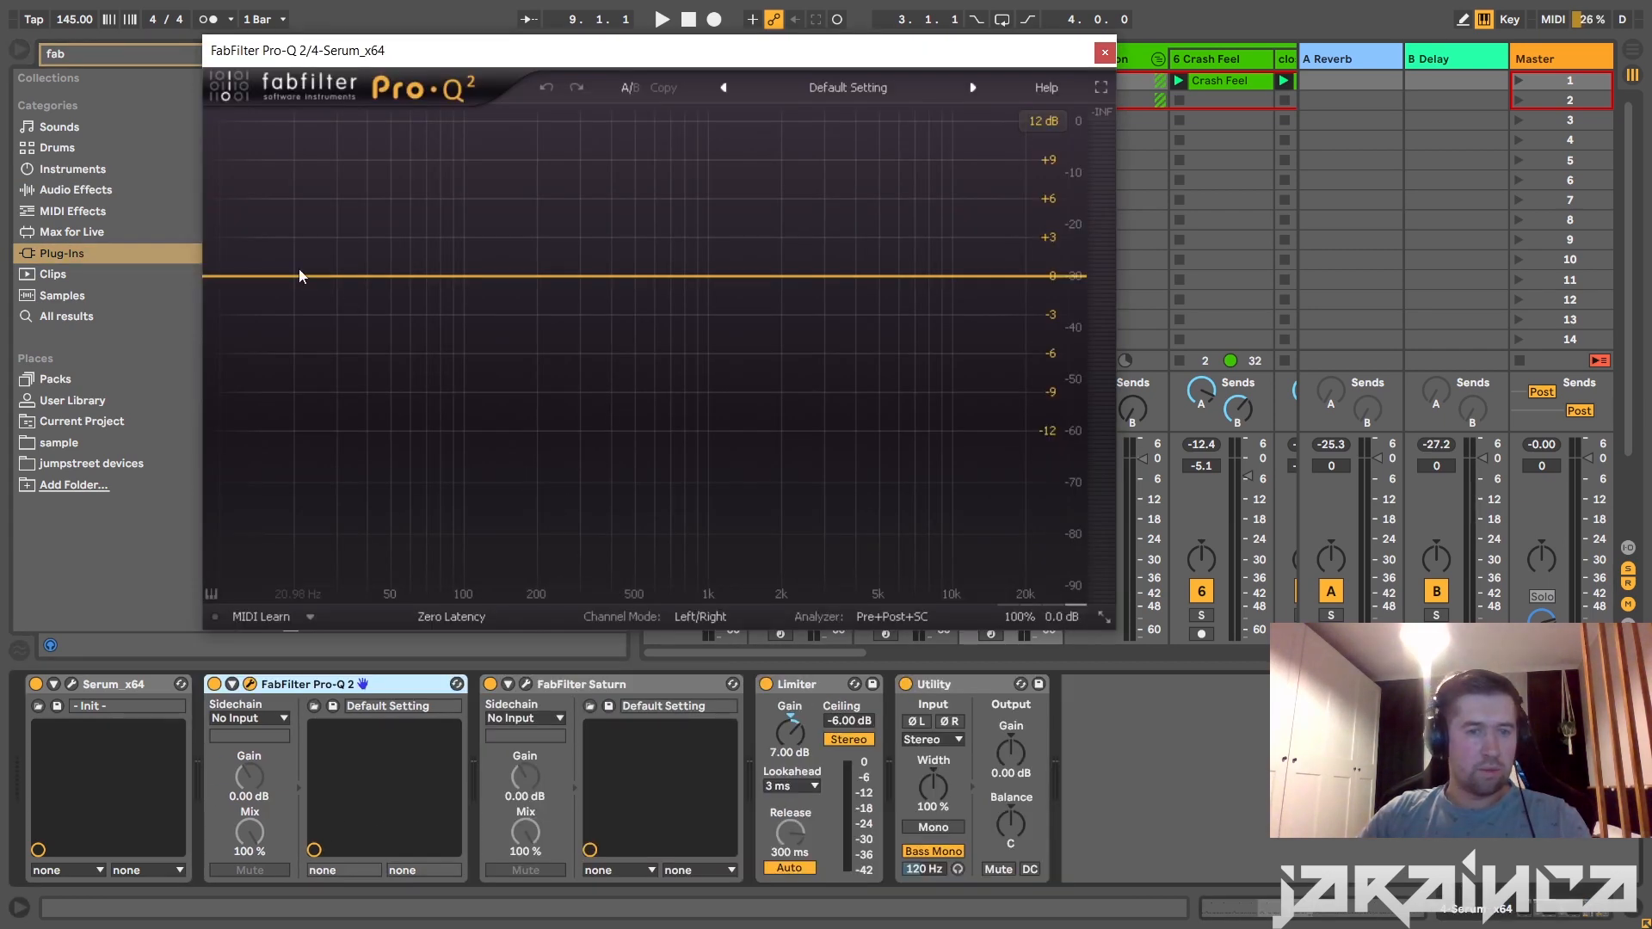
Add a low-cut band at about 14 Hz in Pro-Q 2 with a slope of 36 dB/oct.
{"action": "left_click", "coordinate": [256, 276]}
{"action": "right_click", "coordinate": [255, 276]}
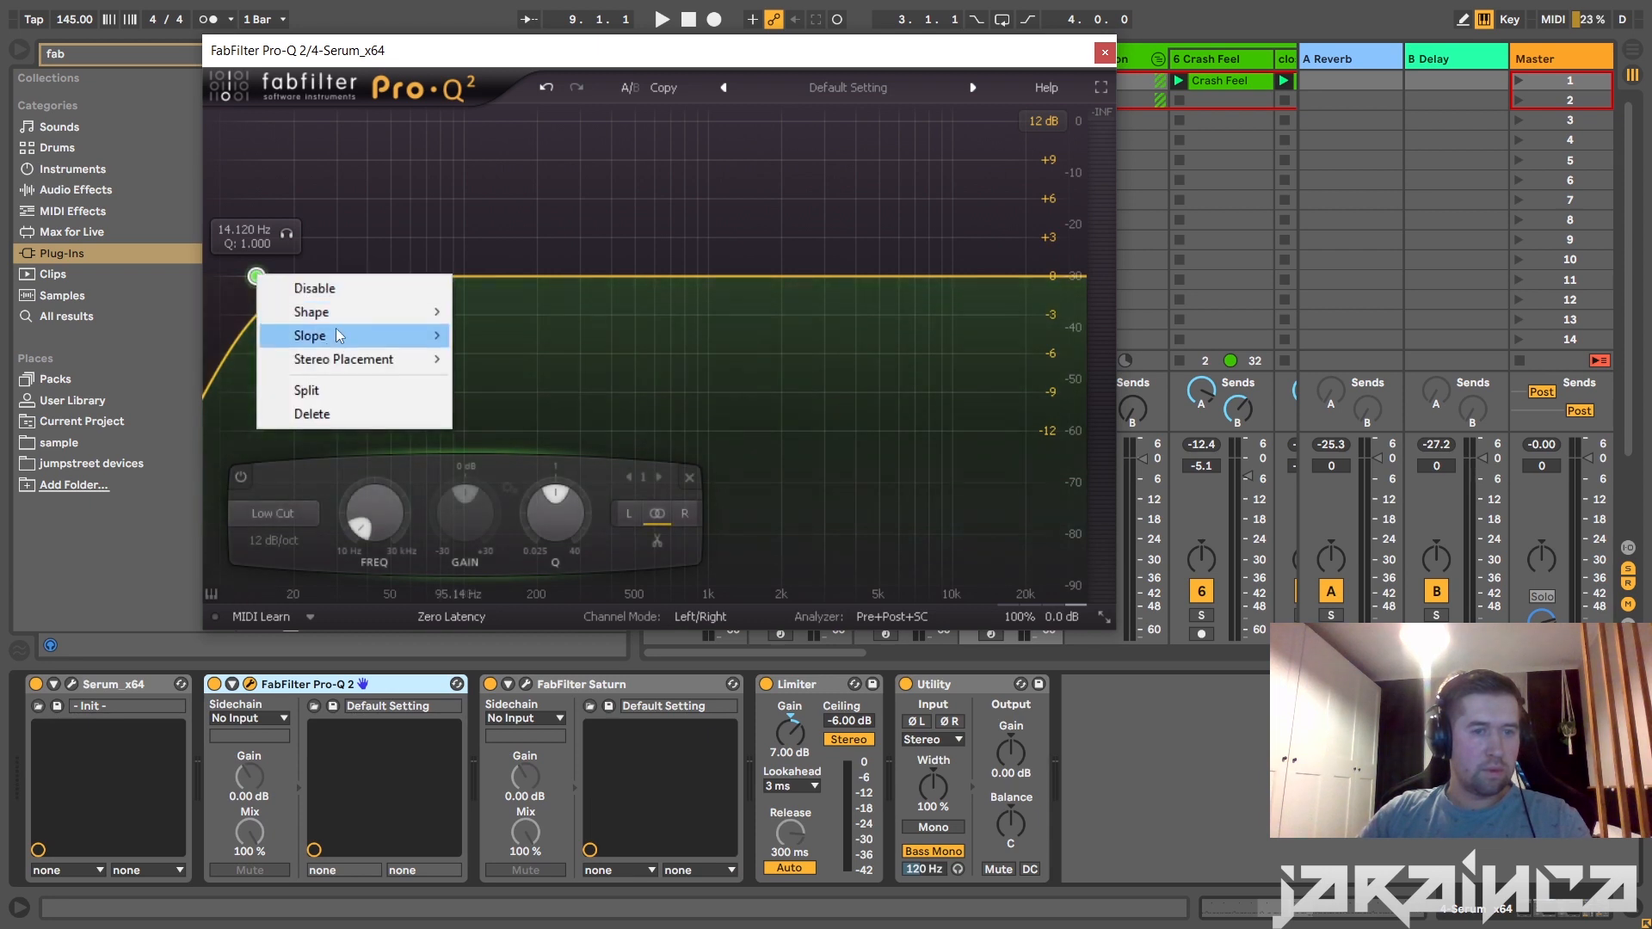
{"action": "mouse_move", "coordinate": [344, 311]}
{"action": "left_click", "coordinate": [517, 406]}
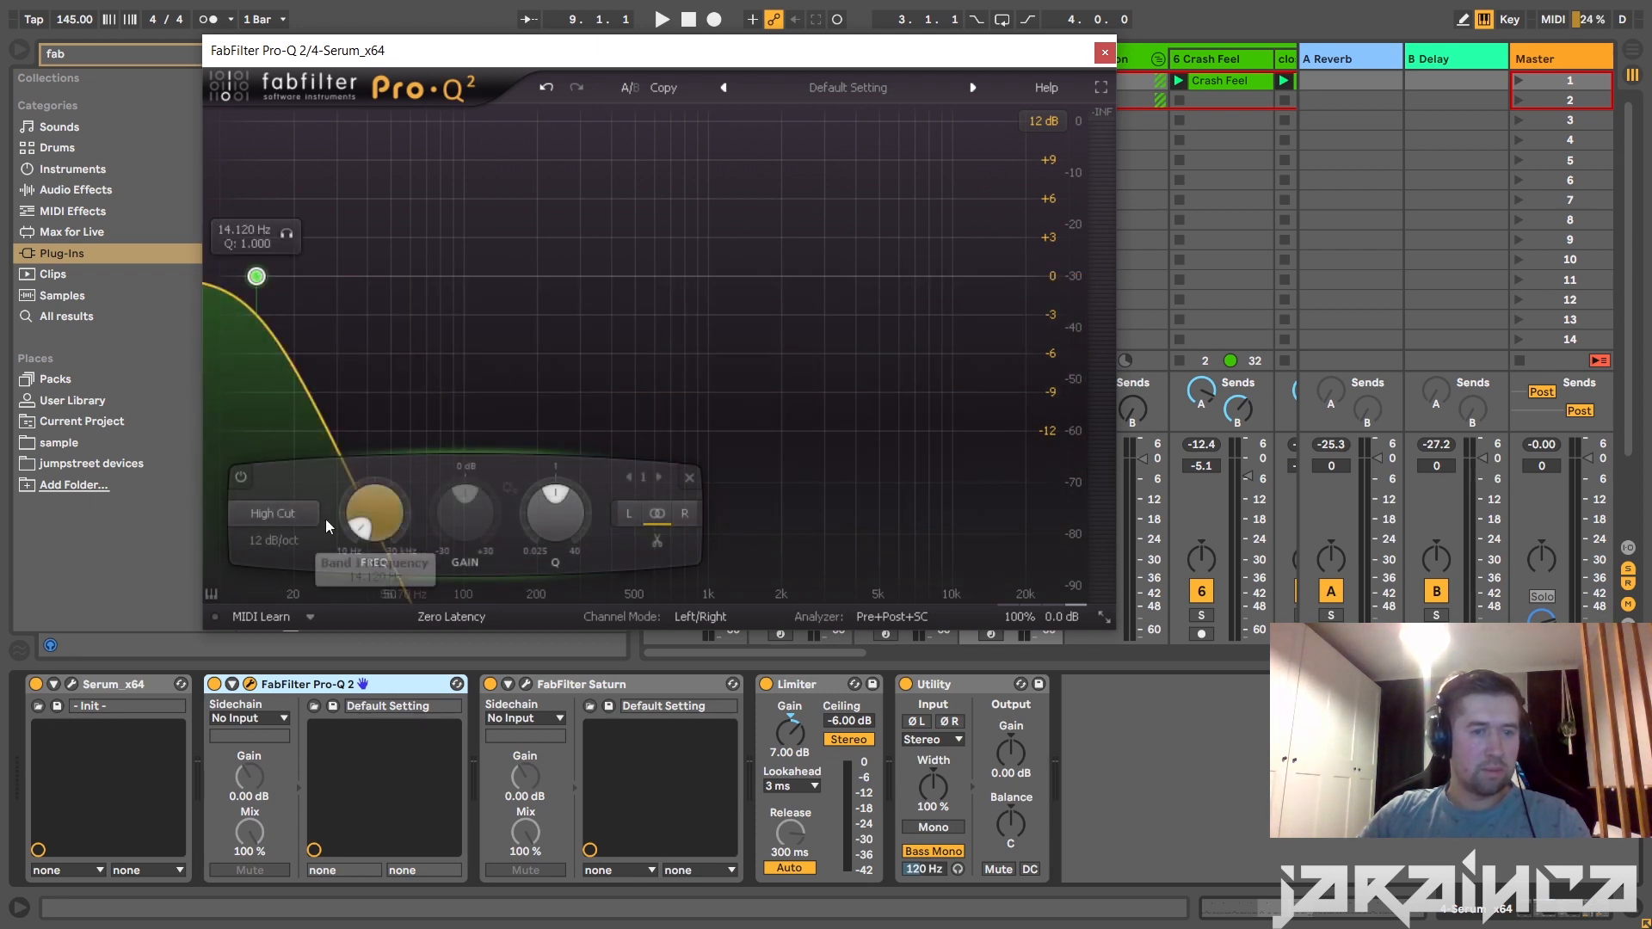
{"action": "left_click", "coordinate": [279, 516]}
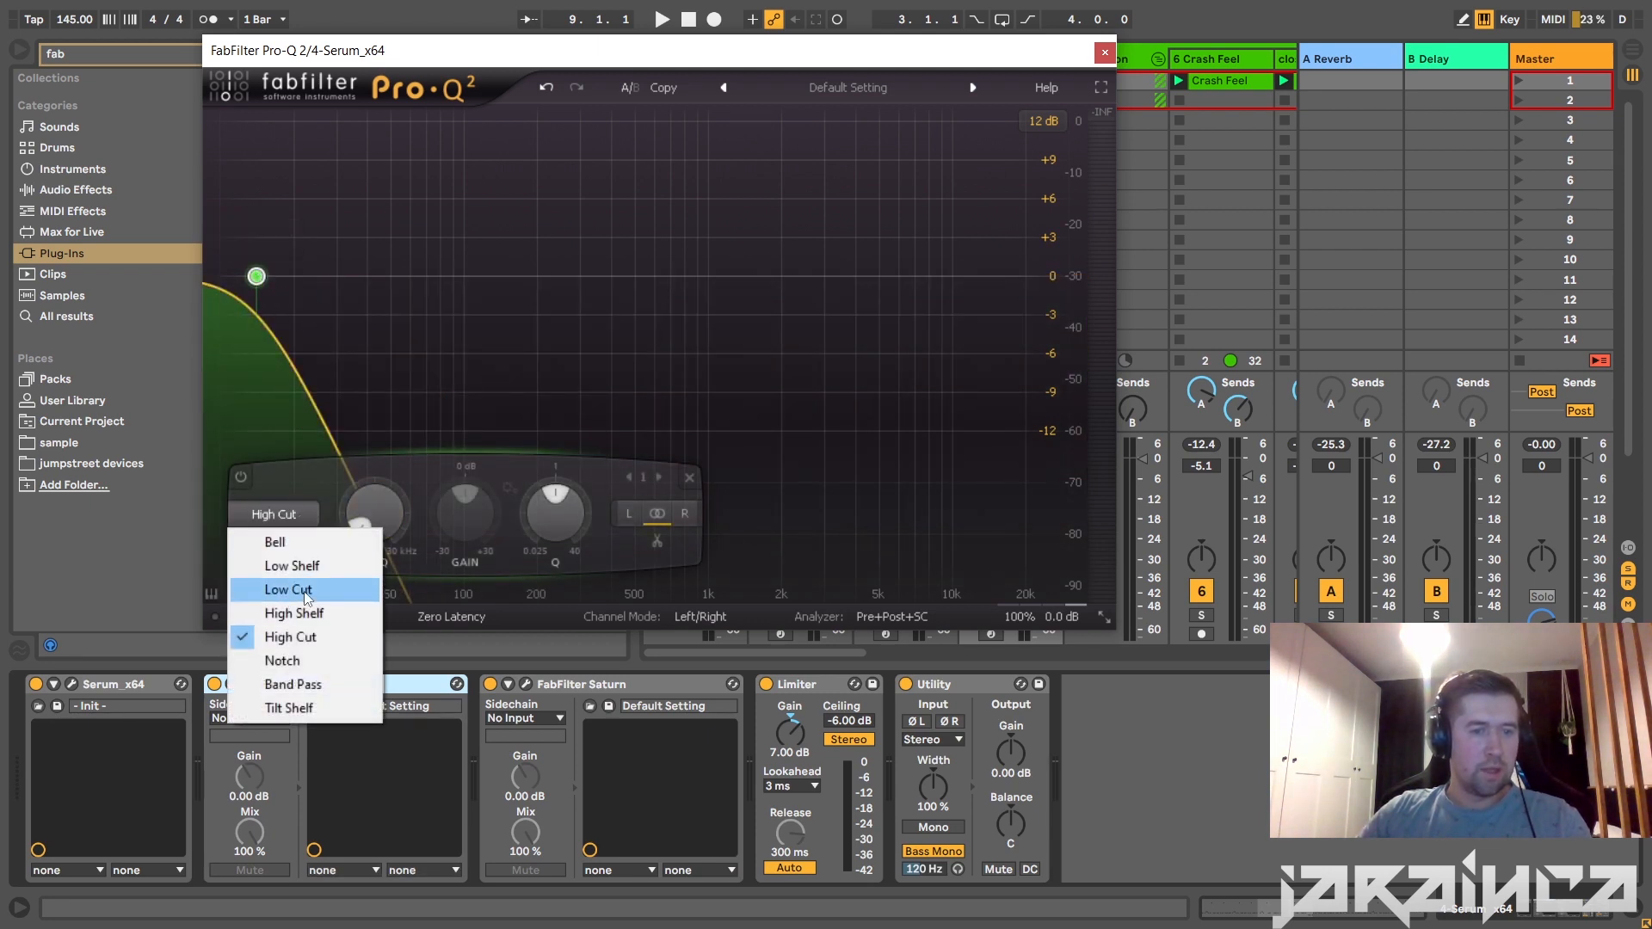
{"action": "left_click", "coordinate": [288, 589]}
{"action": "left_click", "coordinate": [291, 545]}
{"action": "left_click", "coordinate": [284, 682]}
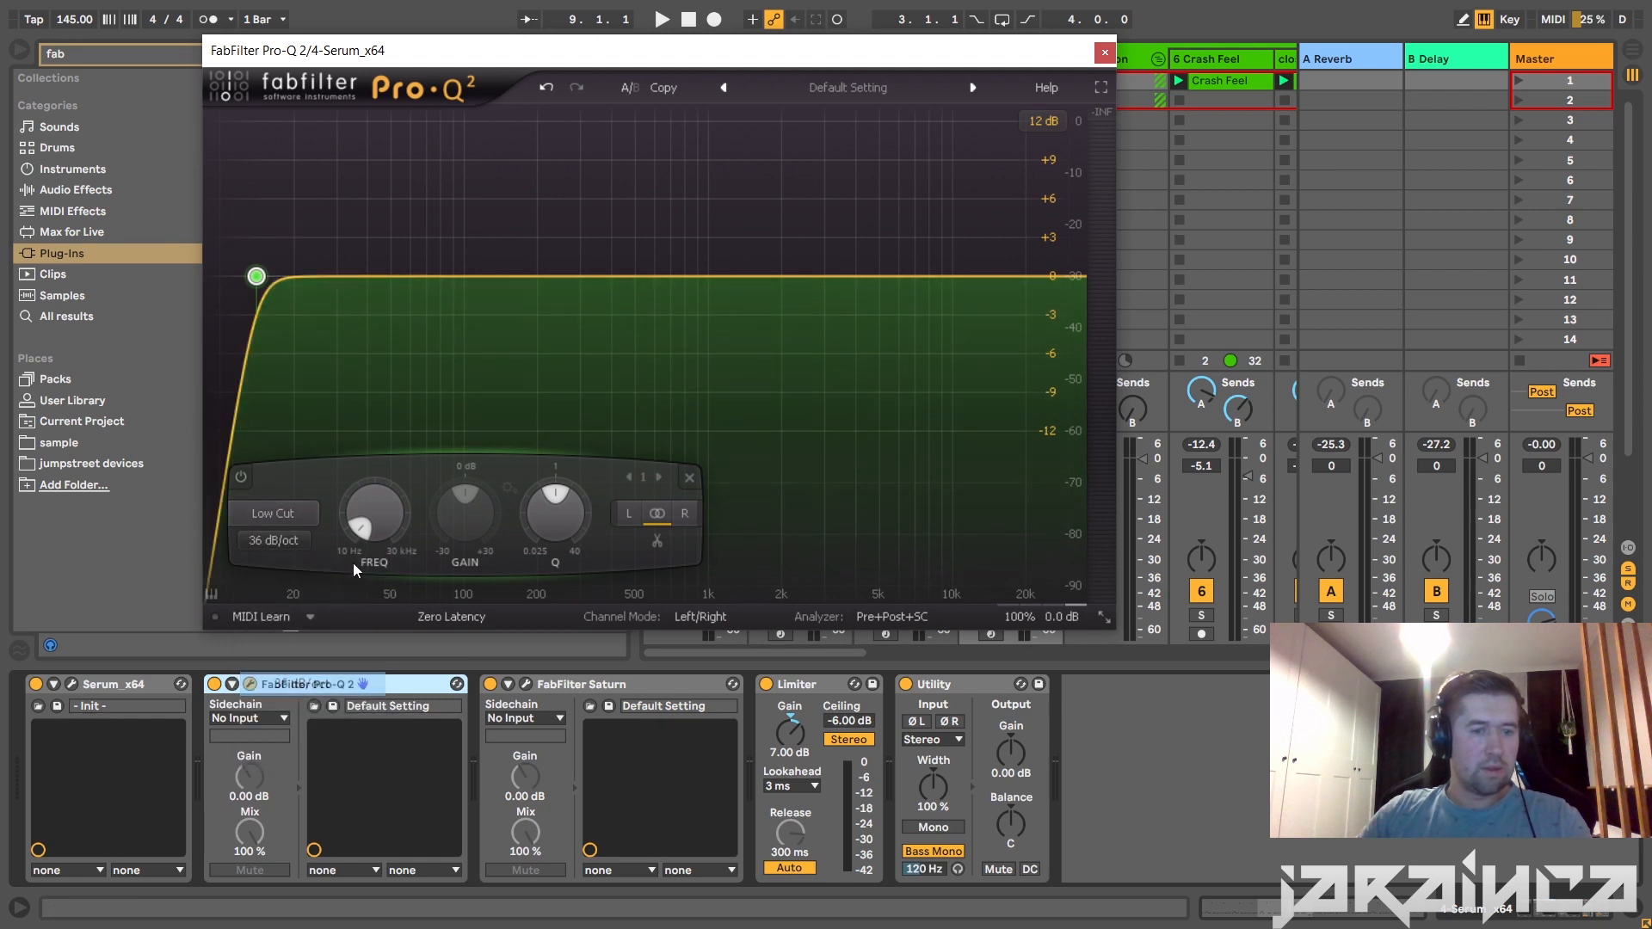
During playback, raise the low cut's frequency and add a narrow bell cut of about 8 dB near 398 Hz.
{"action": "key", "text": "space"}
{"action": "left_click_drag", "start_coordinate": [268, 278], "coordinate": [366, 277]}
{"action": "left_click_drag", "start_coordinate": [618, 277], "coordinate": [614, 384]}
{"action": "scroll", "coordinate": [629, 295], "scroll_direction": "up", "scroll_amount": 5}
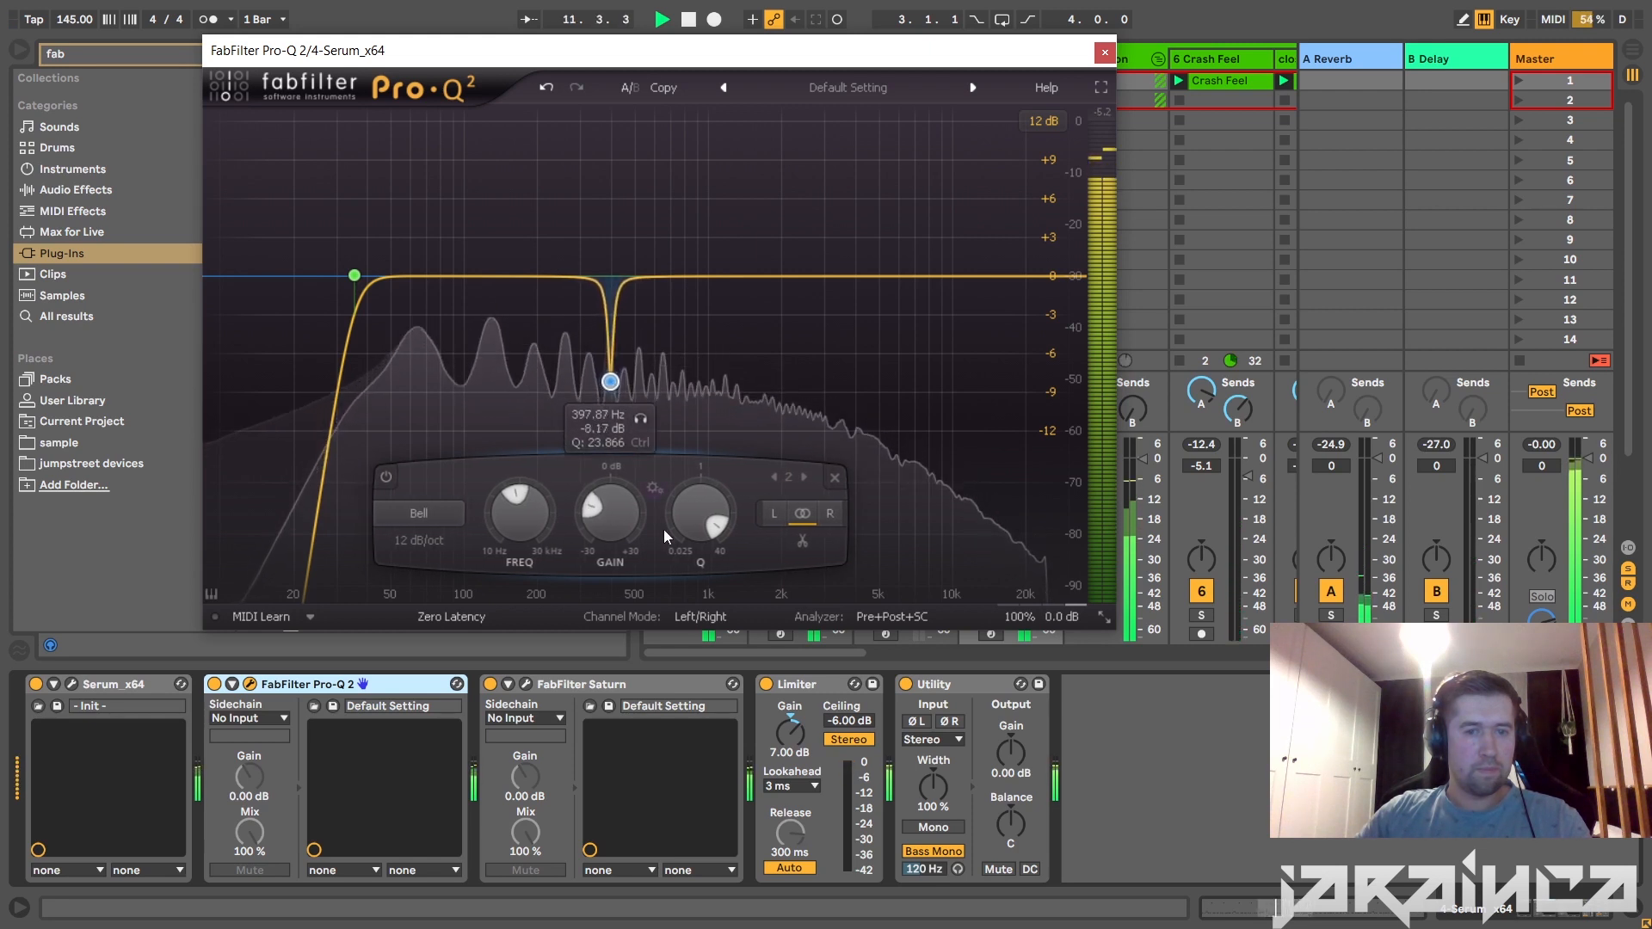
Widen the bell cut to a Q of about 8.2 and close Pro-Q 2.
{"action": "left_click_drag", "start_coordinate": [715, 527], "coordinate": [1234, 296]}
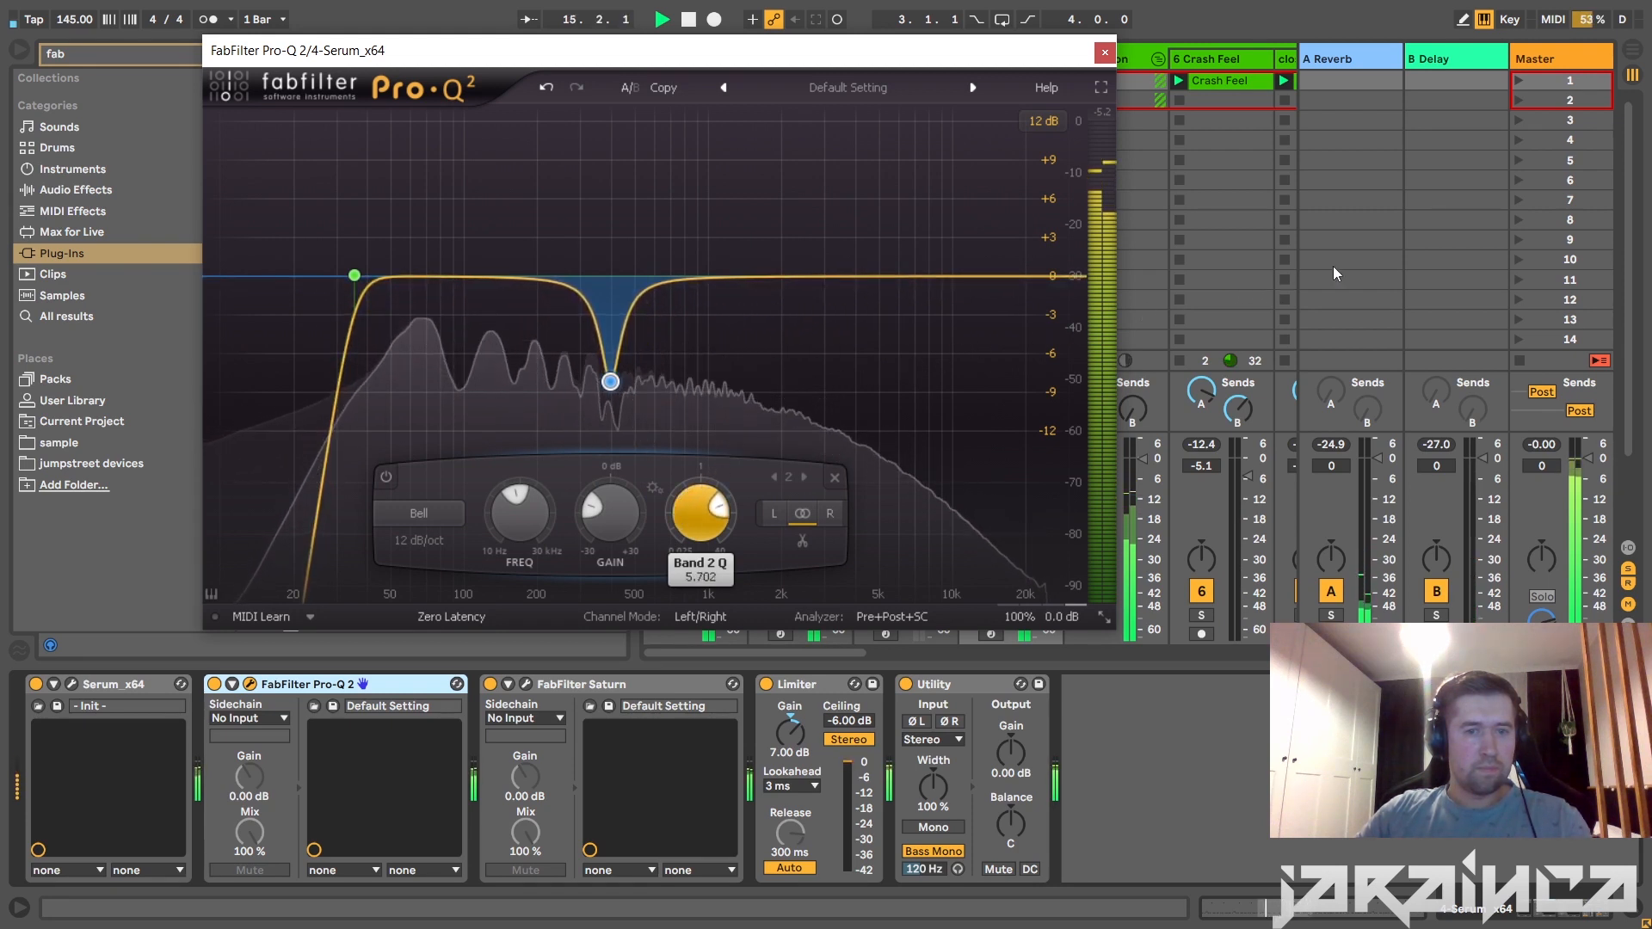
{"action": "left_click_drag", "start_coordinate": [1334, 266], "coordinate": [1335, 266]}
{"action": "left_click_drag", "start_coordinate": [709, 519], "coordinate": [718, 498]}
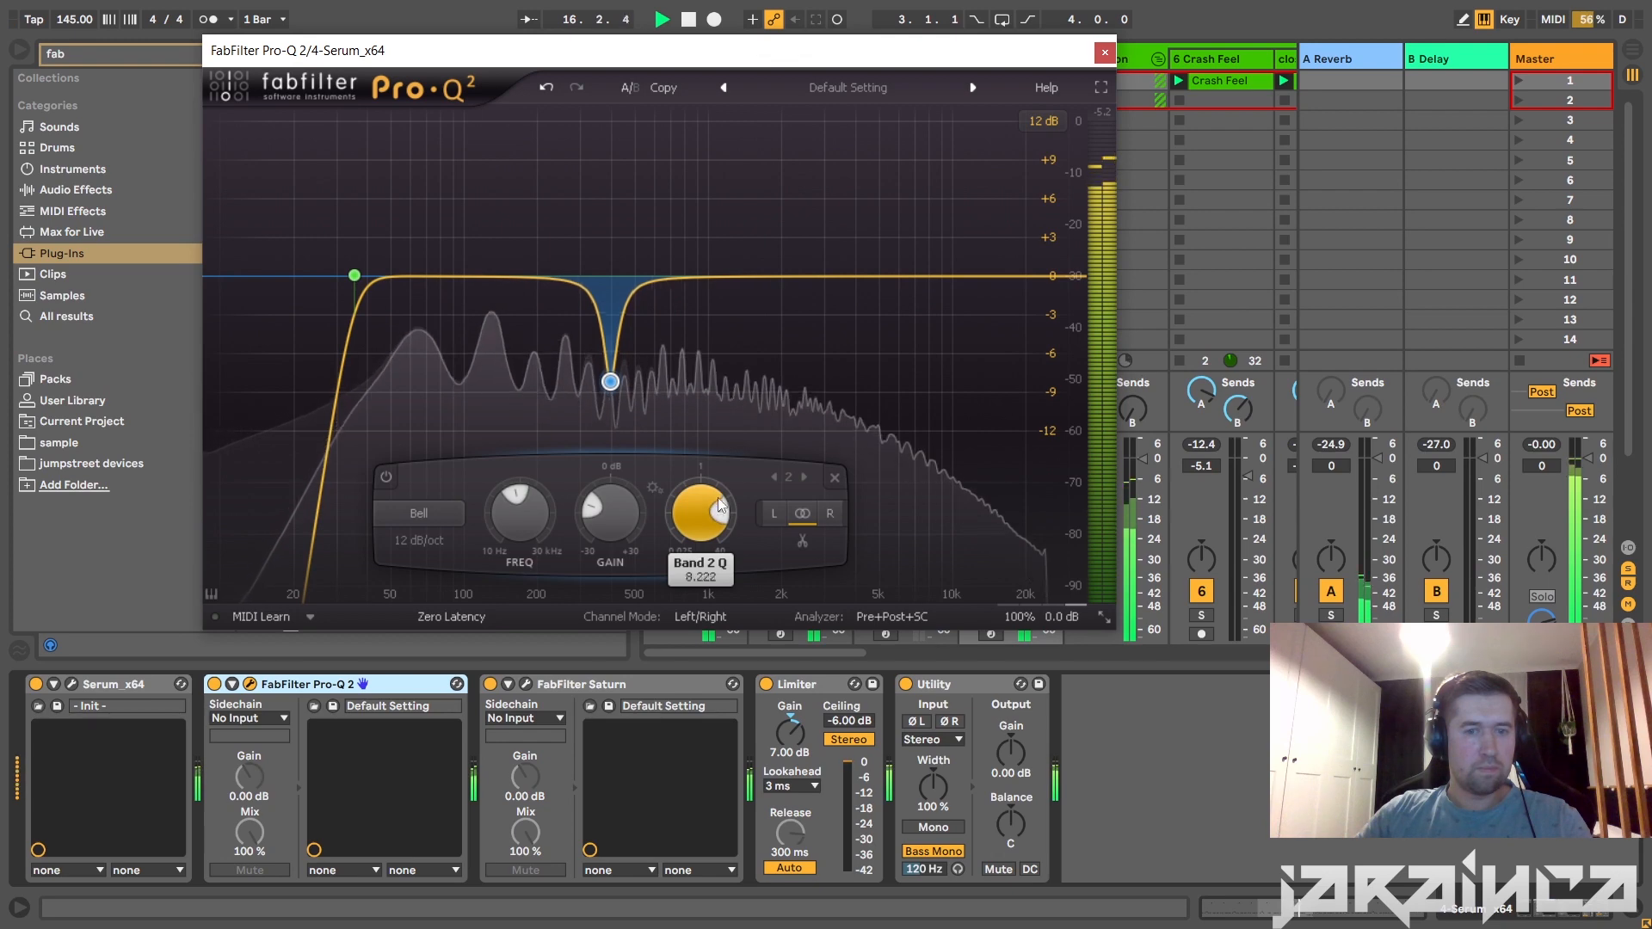
{"action": "left_click", "coordinate": [1105, 53]}
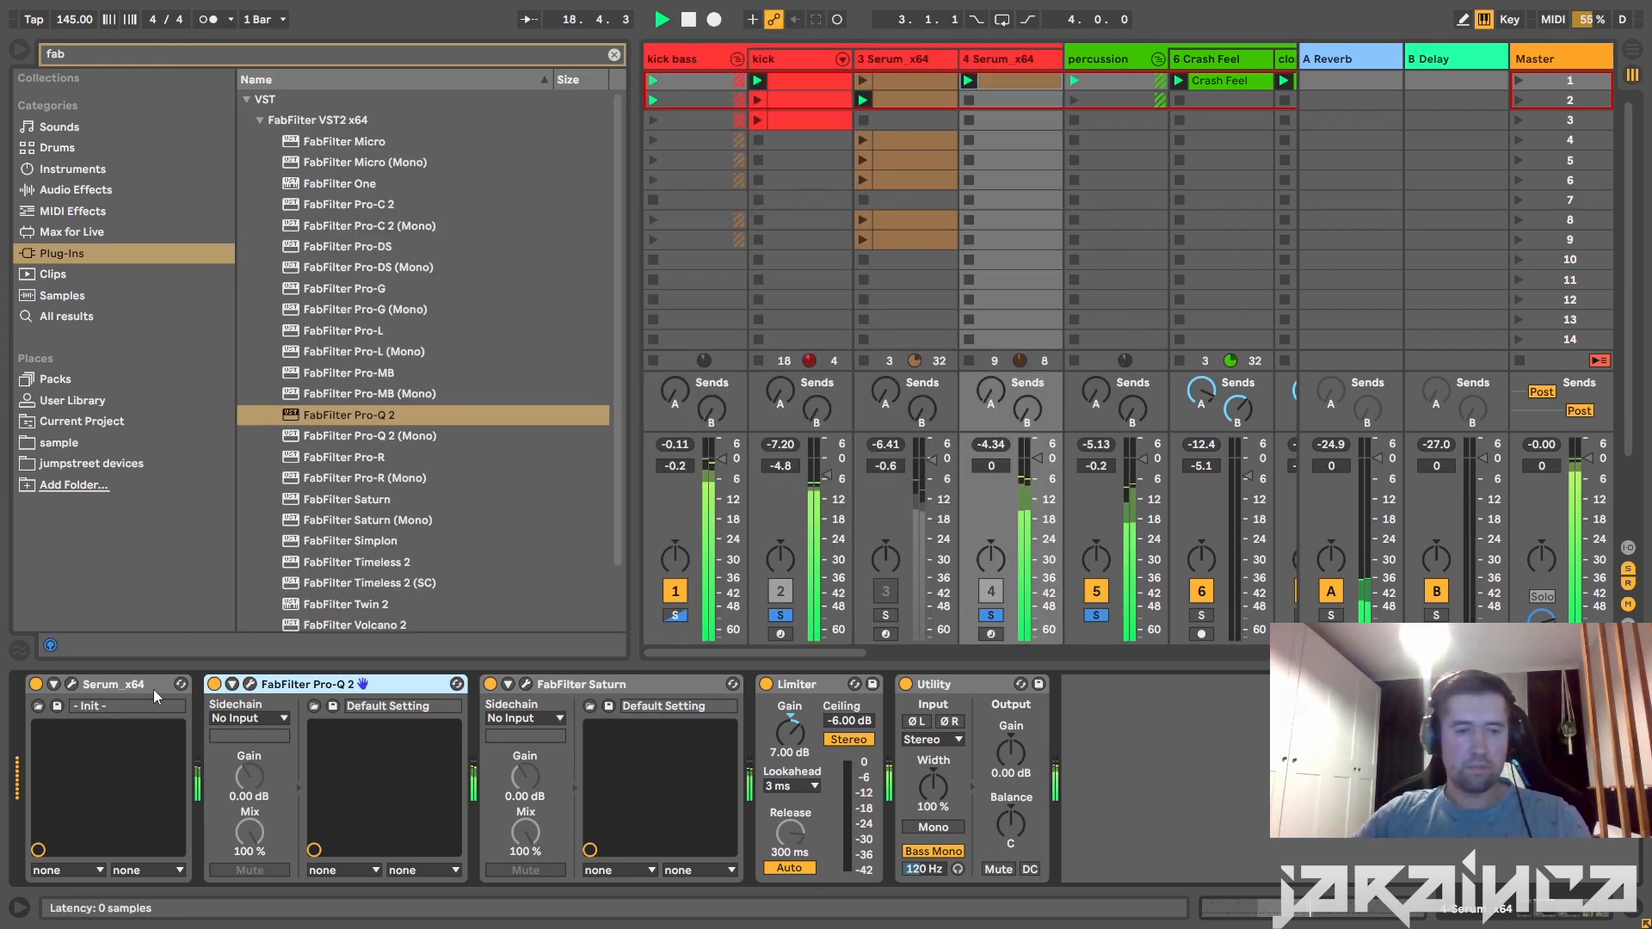
Fine-tune the filter cutoff in the bass track's Serum by ear and close the plug-in.
{"action": "left_click", "coordinate": [72, 684]}
{"action": "mouse_move", "coordinate": [1026, 347]}
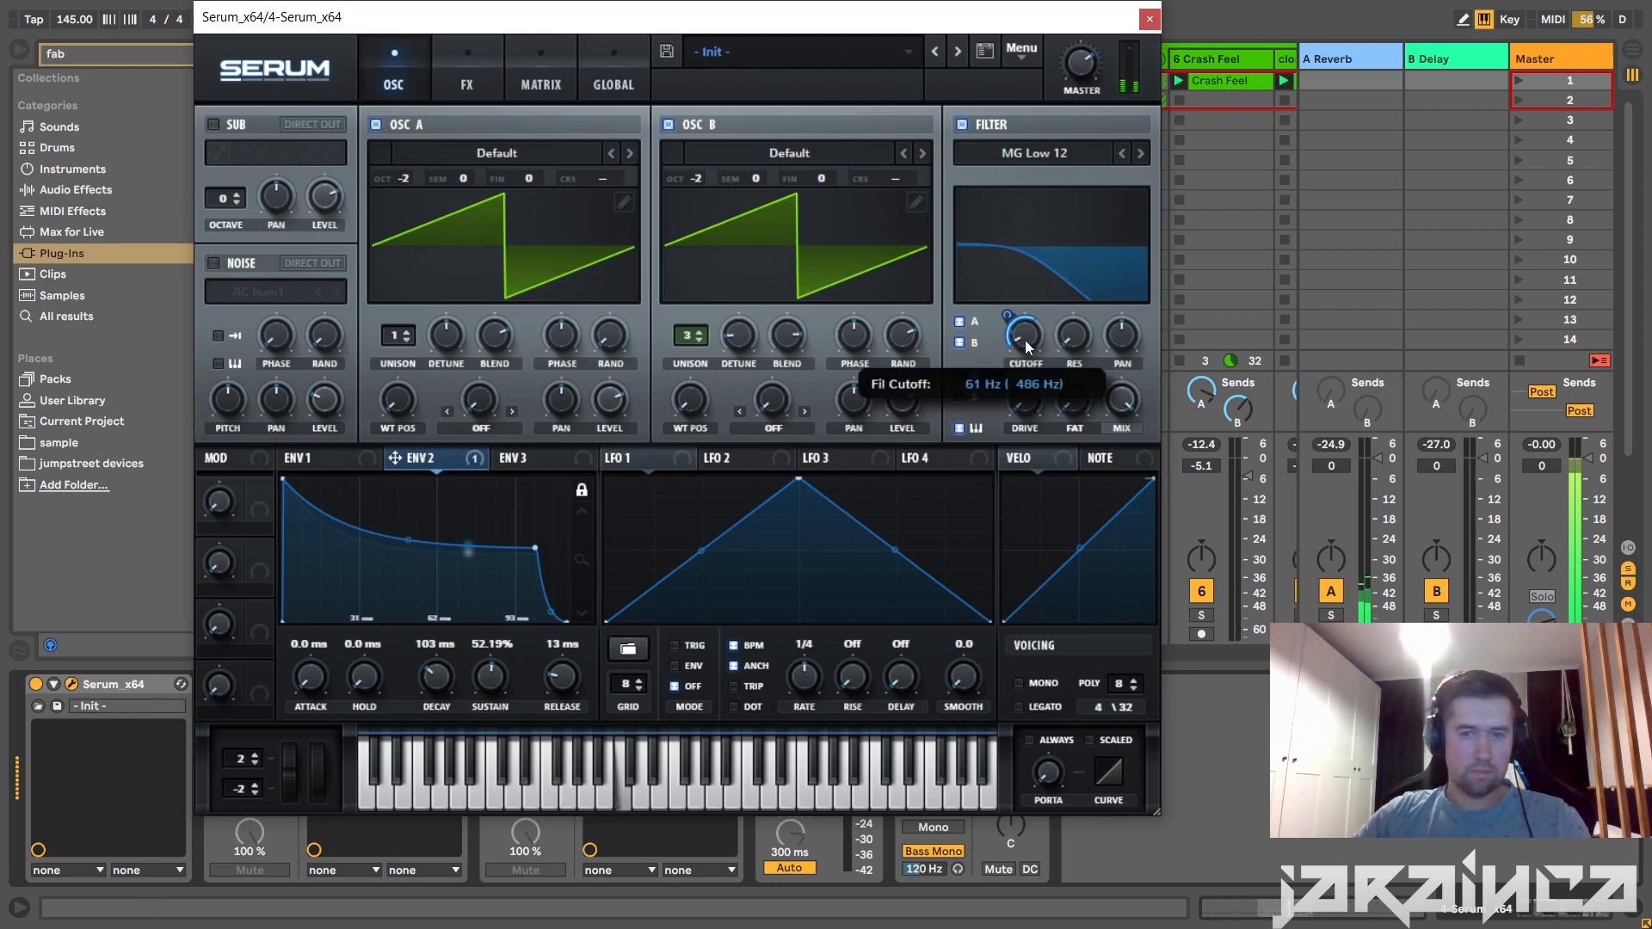
{"action": "left_click_drag", "start_coordinate": [1026, 347], "coordinate": [1032, 339]}
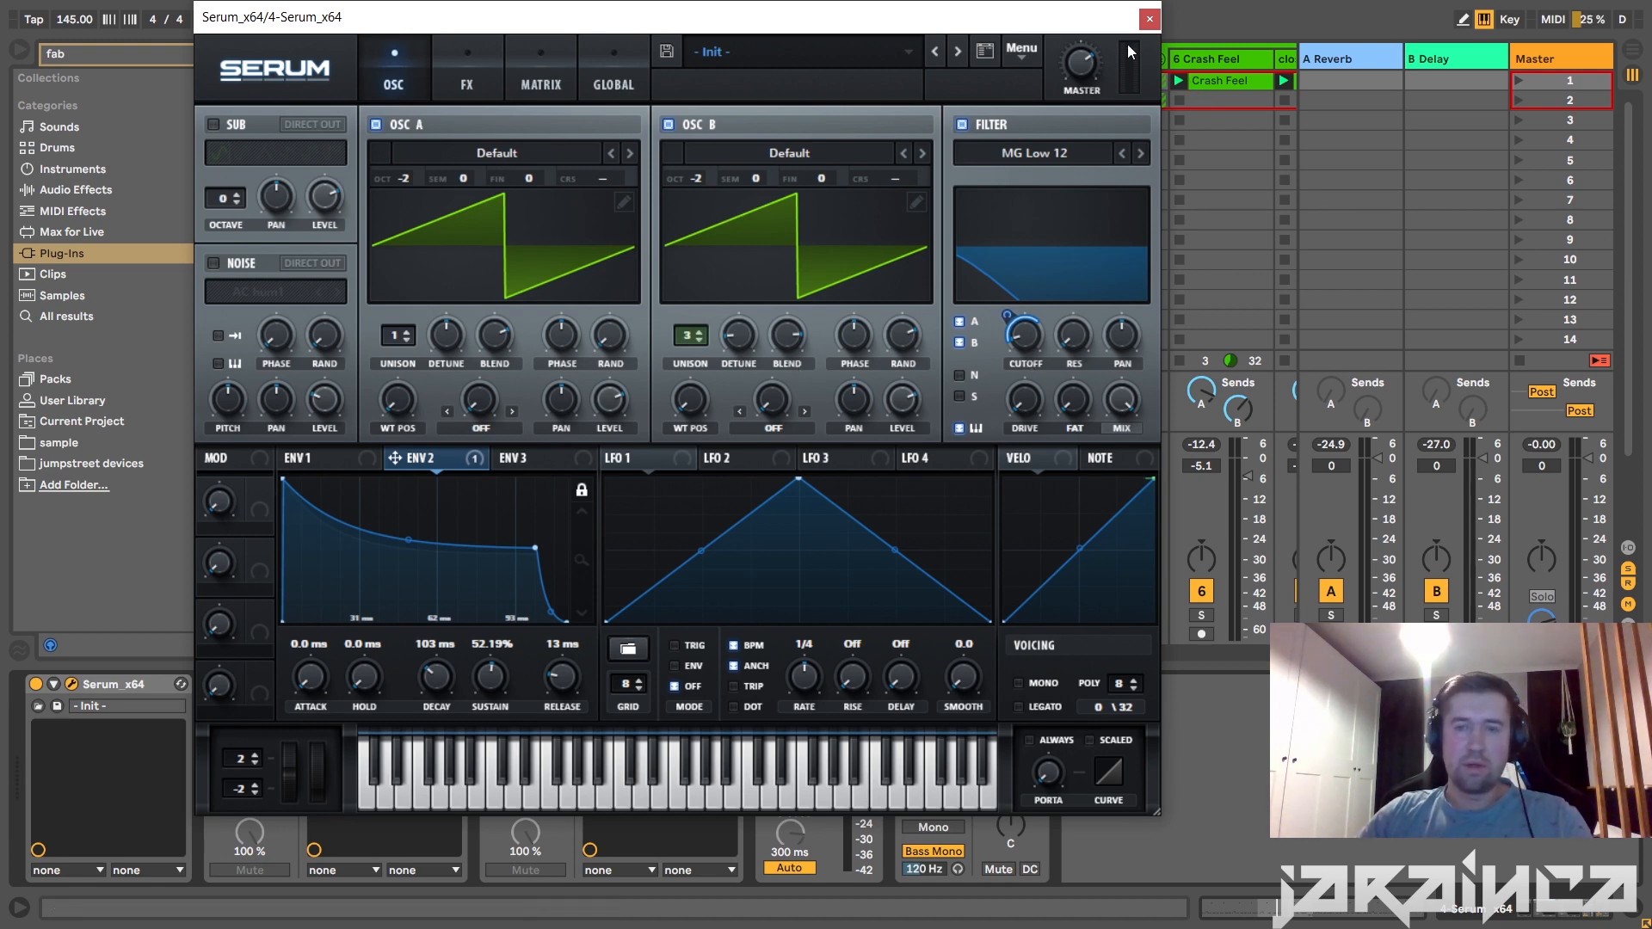
{"action": "left_click", "coordinate": [1151, 20]}
Turn off the solo on the kick bass group and play all tracks together.
{"action": "left_click_drag", "start_coordinate": [787, 651], "coordinate": [1132, 649]}
{"action": "left_click", "coordinate": [675, 617]}
{"action": "key", "text": "space"}
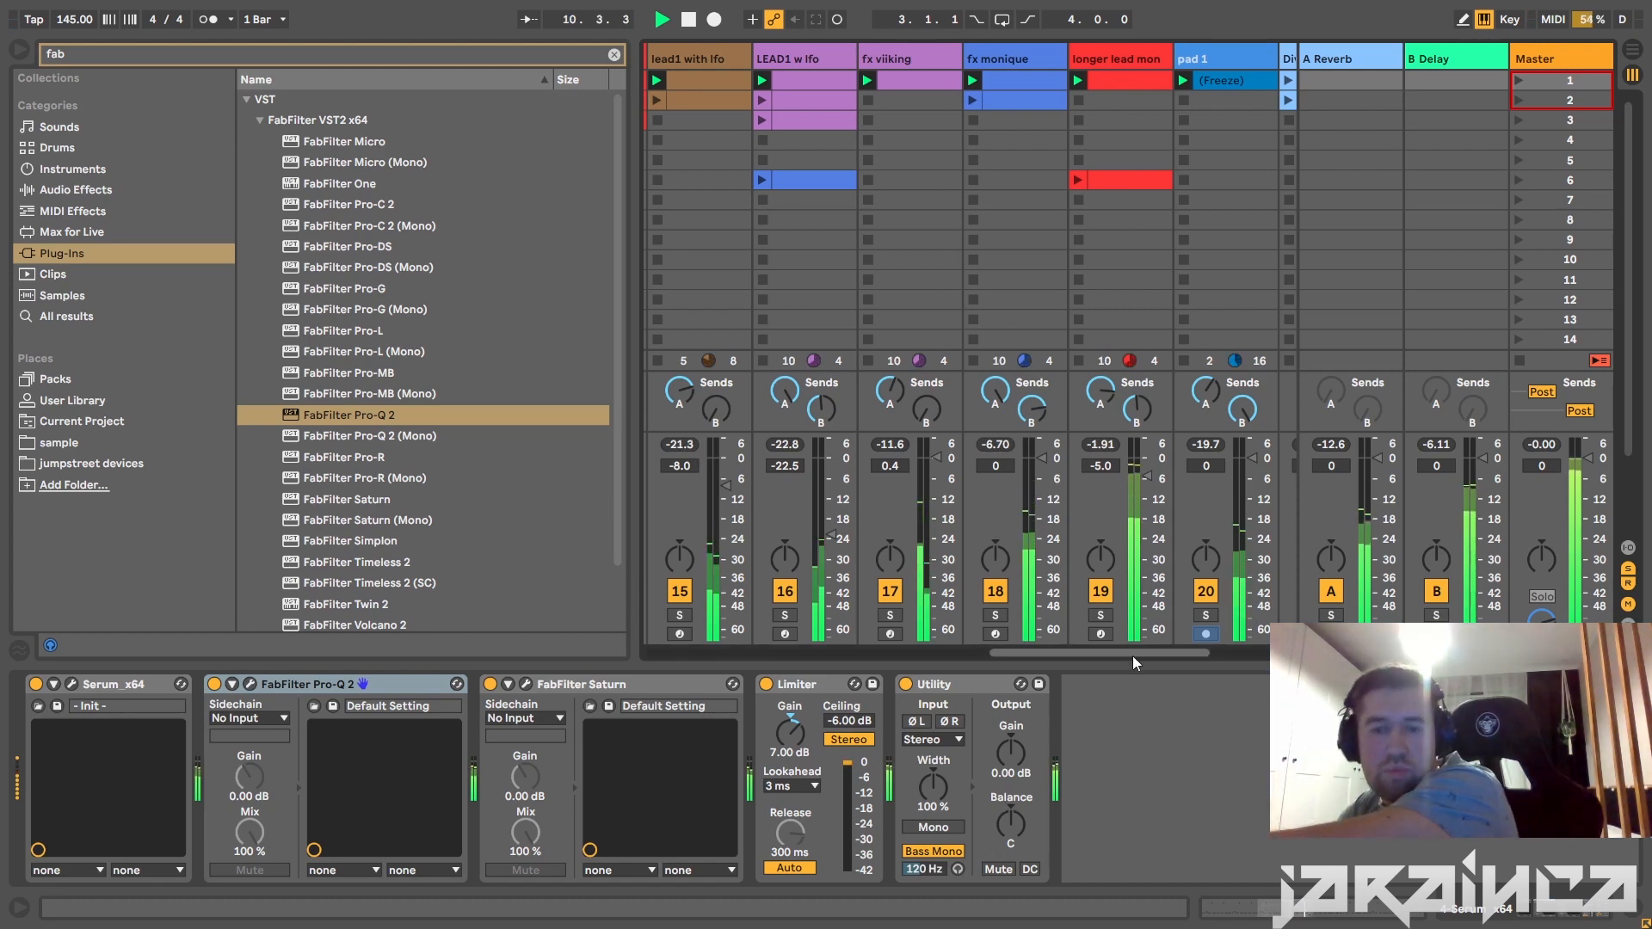
Lower the fx monique track's volume to -9.7 dB.
{"action": "mouse_move", "coordinate": [1133, 654]}
{"action": "left_mouse_down"}
{"action": "mouse_move", "coordinate": [1213, 658]}
{"action": "mouse_move", "coordinate": [1156, 668]}
{"action": "left_mouse_up"}
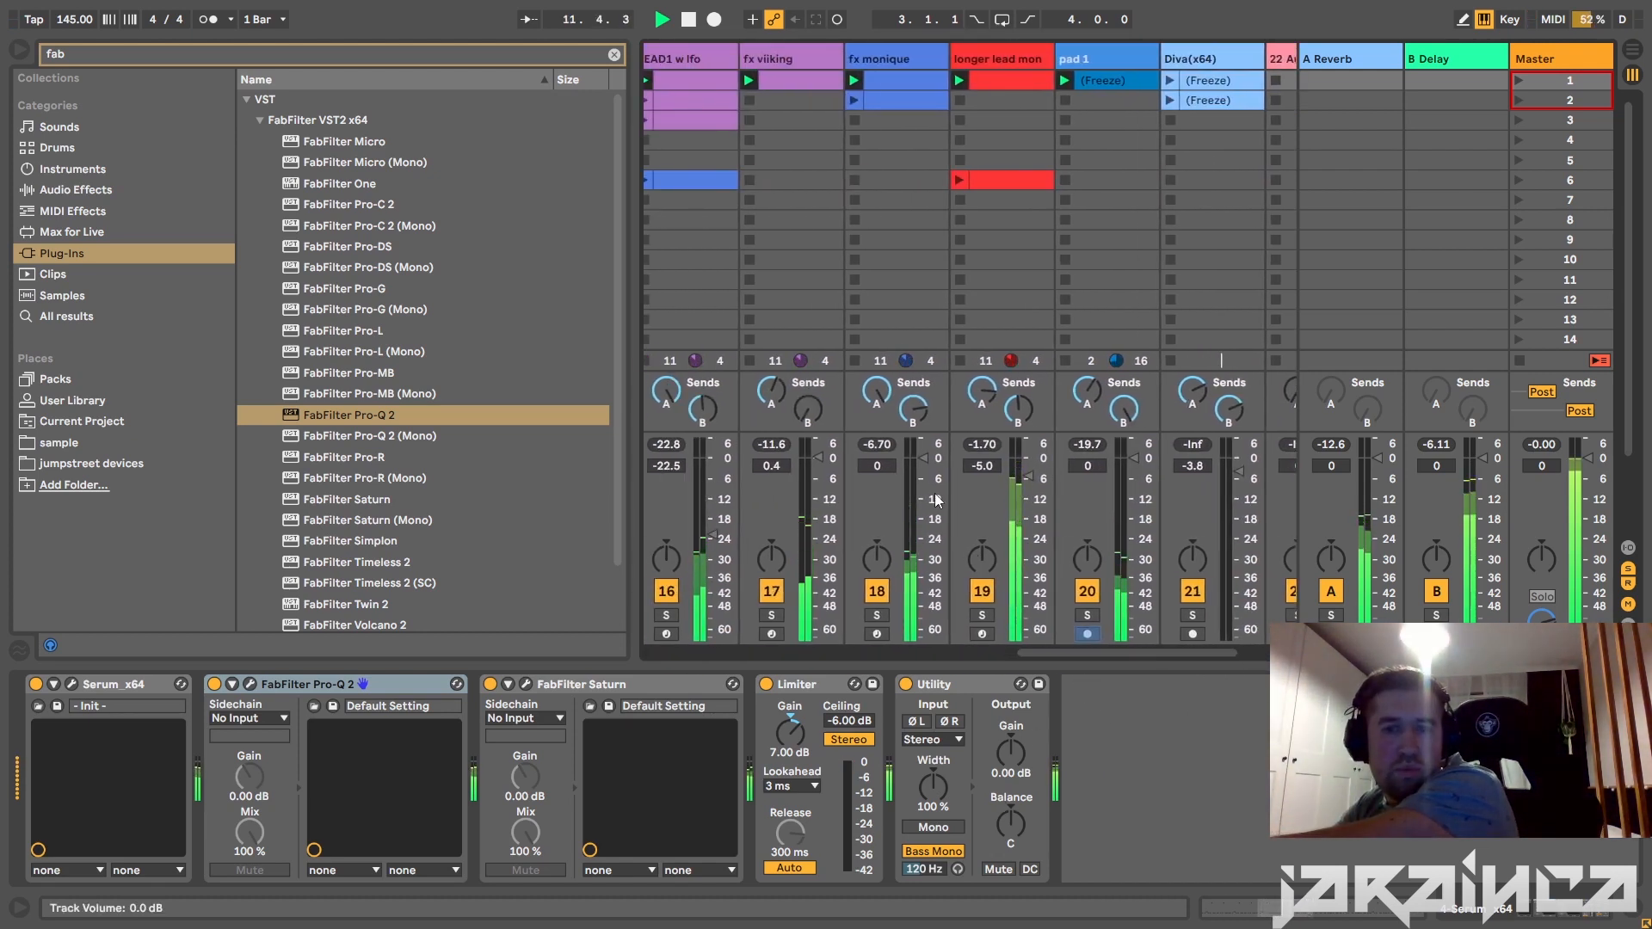
{"action": "scroll", "coordinate": [970, 644], "scroll_direction": "left", "scroll_amount": 5}
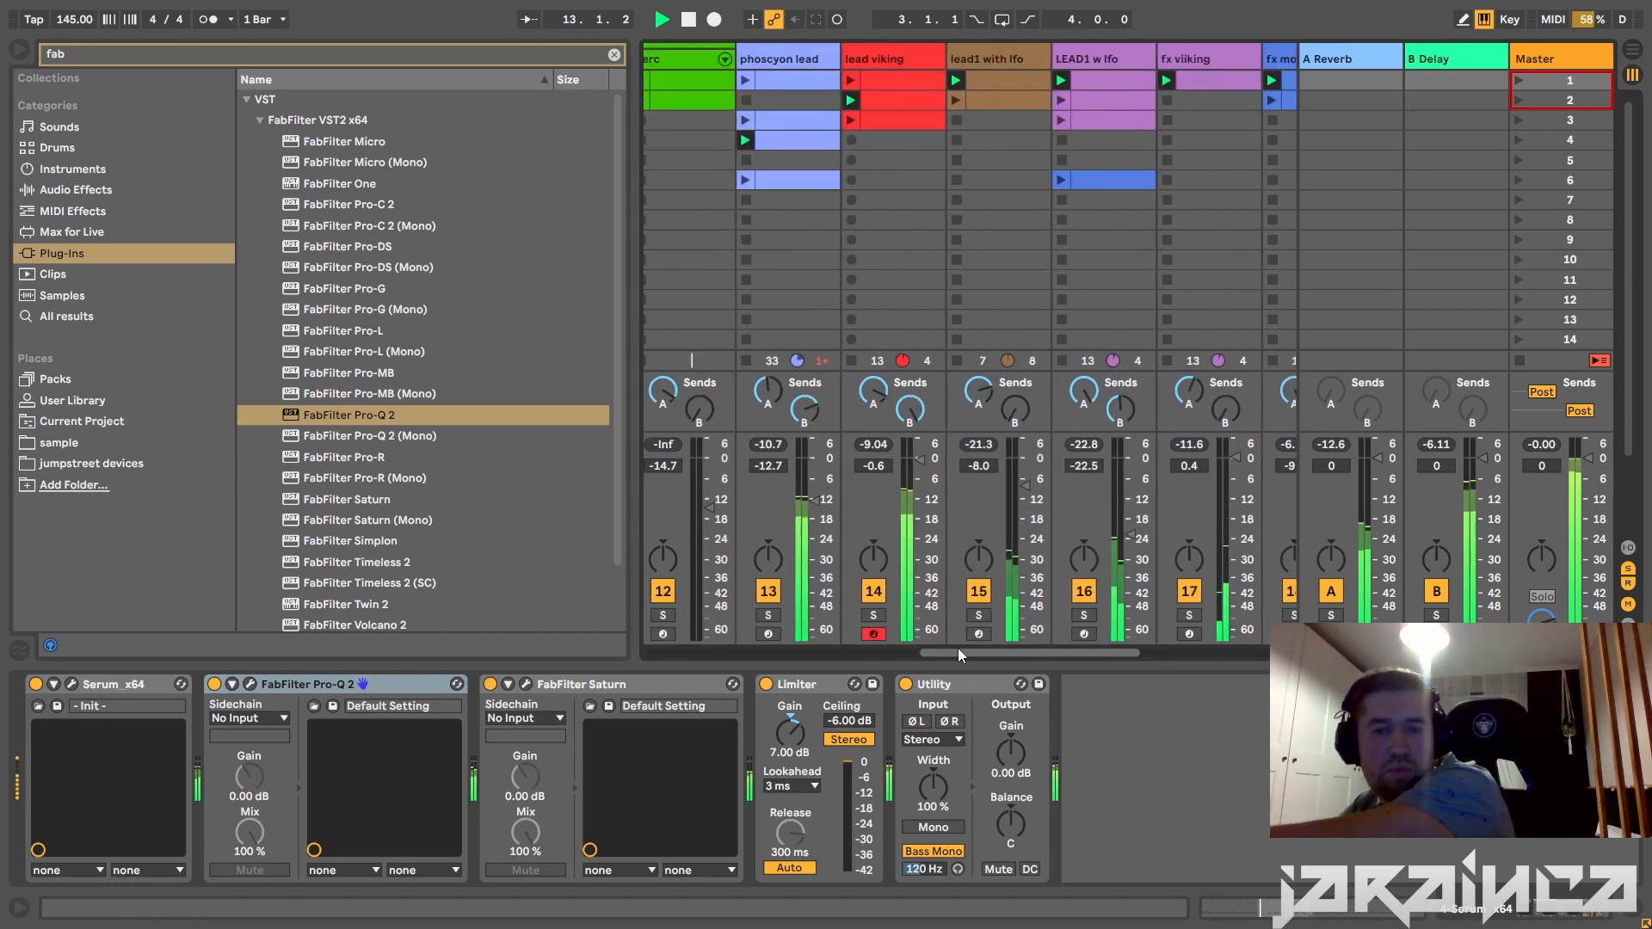
{"action": "scroll", "coordinate": [1010, 648], "scroll_direction": "right", "scroll_amount": 1}
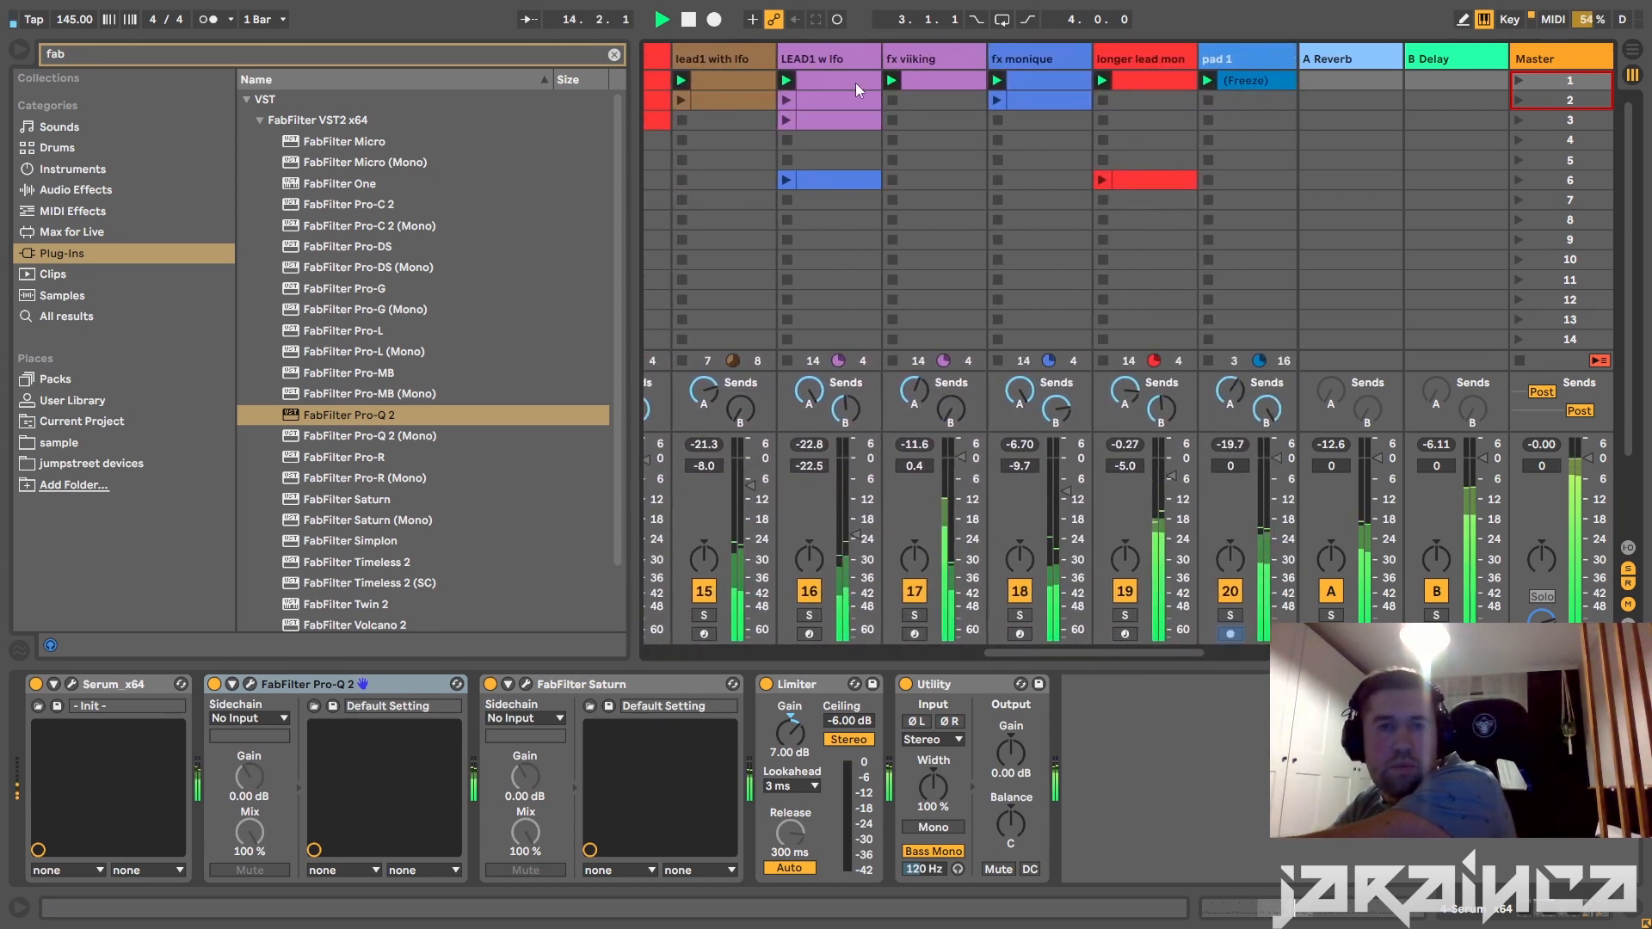
Enable band 8 in EQ Eight on the longer lead mon track as a high cut at 11.9 kHz.
{"action": "left_click", "coordinate": [1134, 60]}
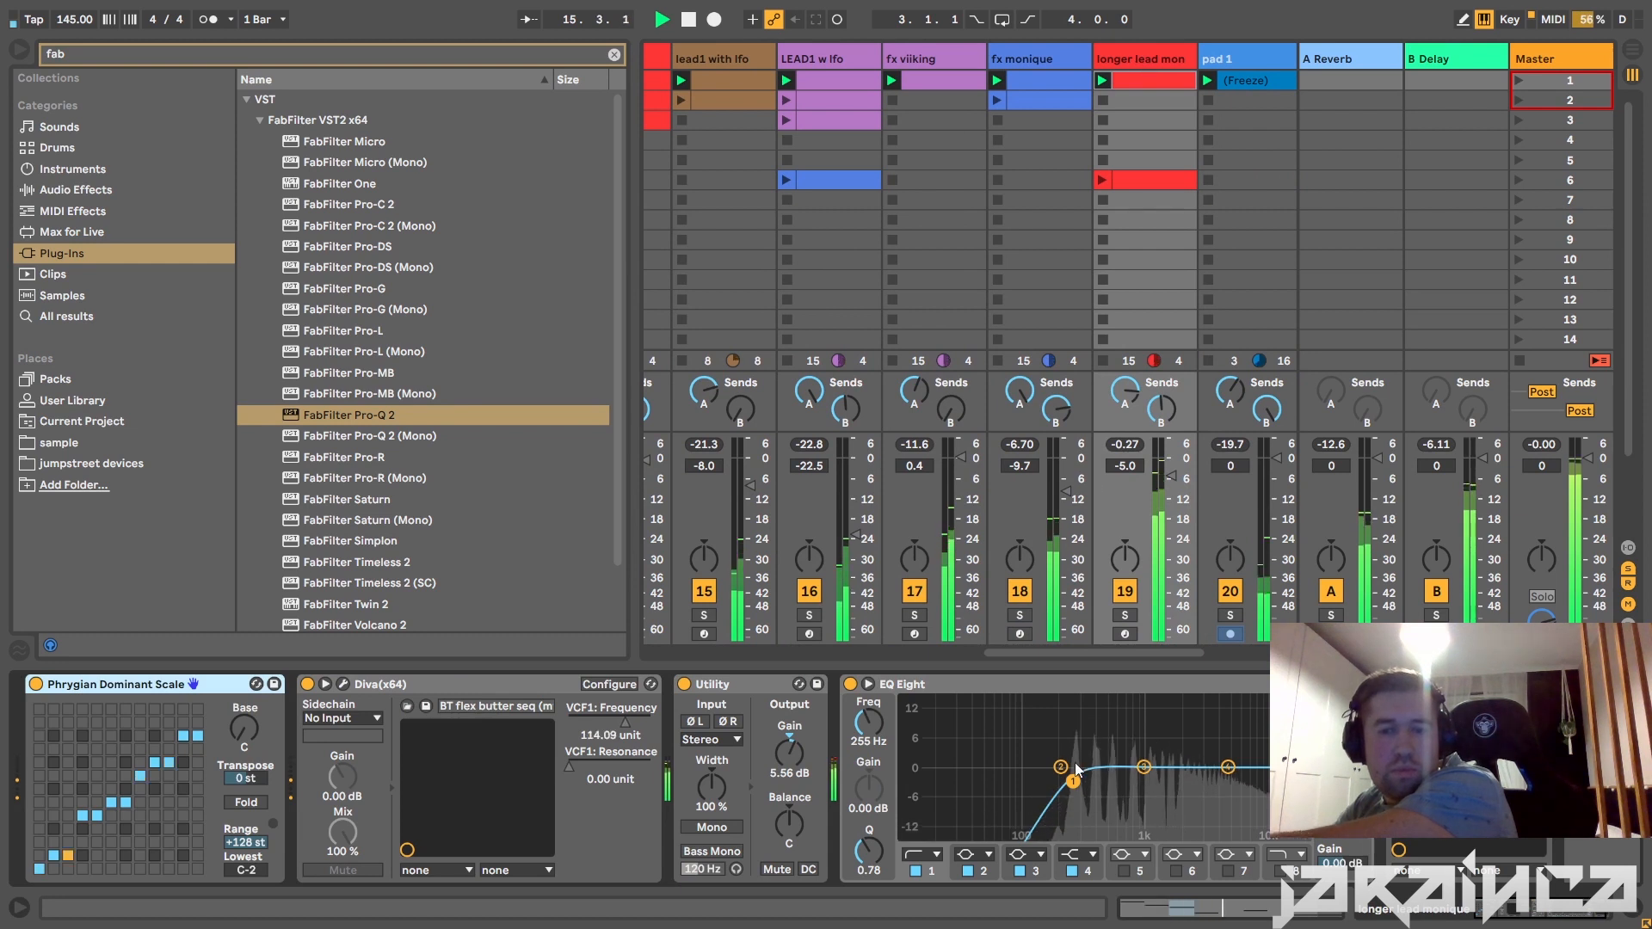
{"action": "left_click", "coordinate": [1286, 871]}
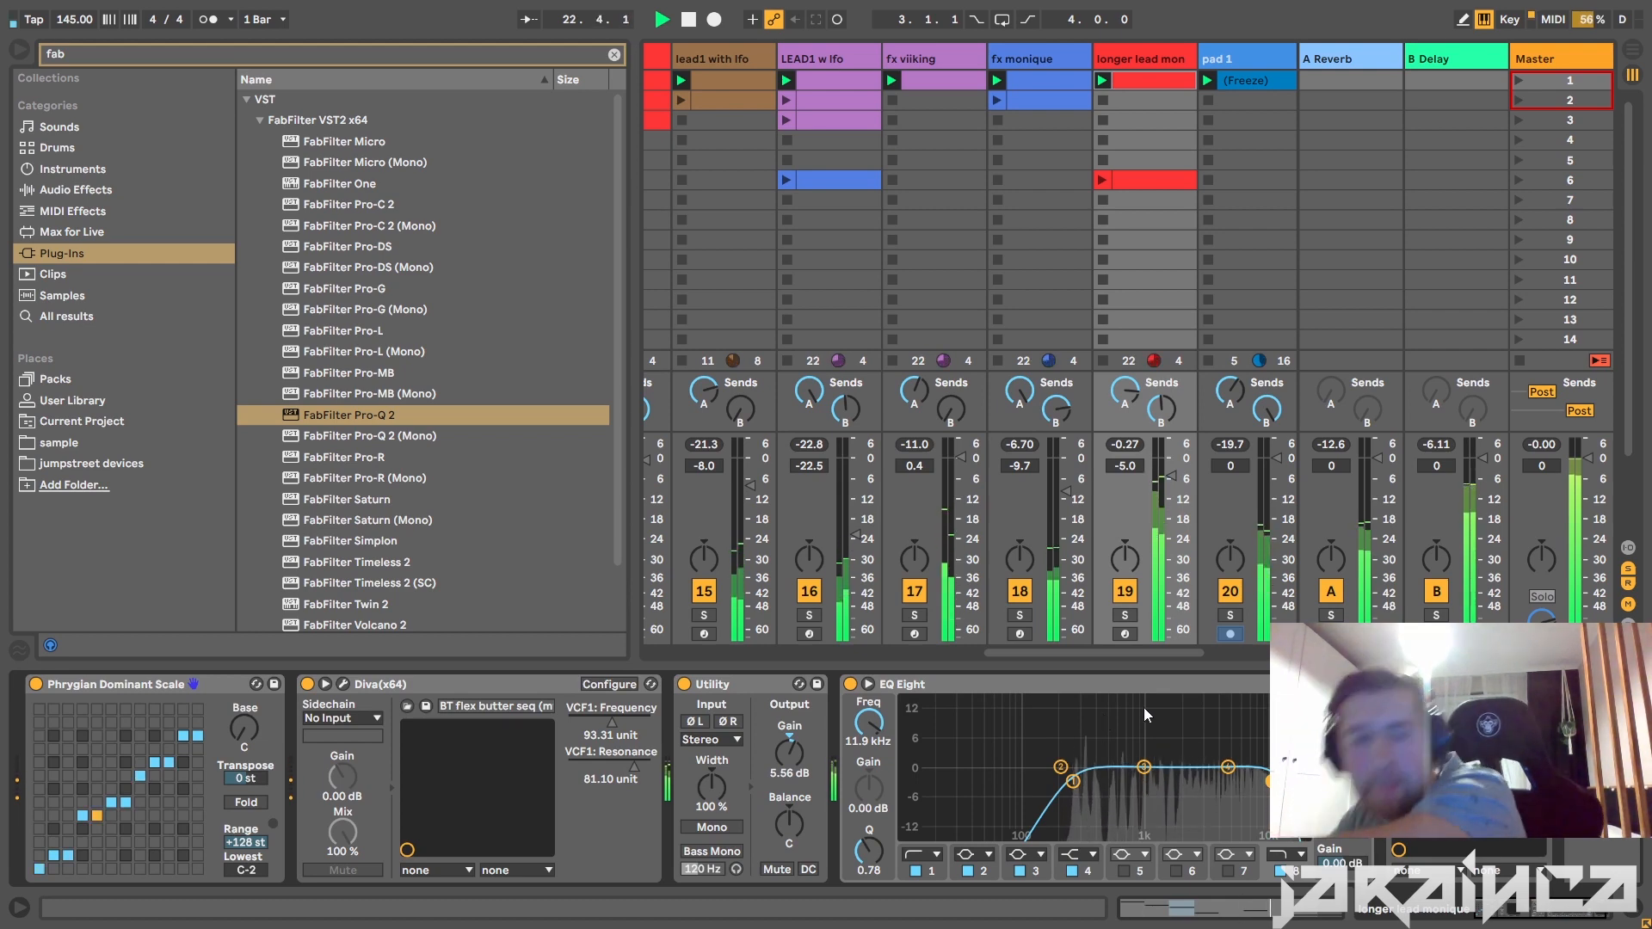
Launch the phoscyon lead clip in scene 6 and raise that track's volume to -8.7 dB.
{"action": "left_click_drag", "start_coordinate": [1153, 653], "coordinate": [1110, 647]}
{"action": "left_click", "coordinate": [910, 183]}
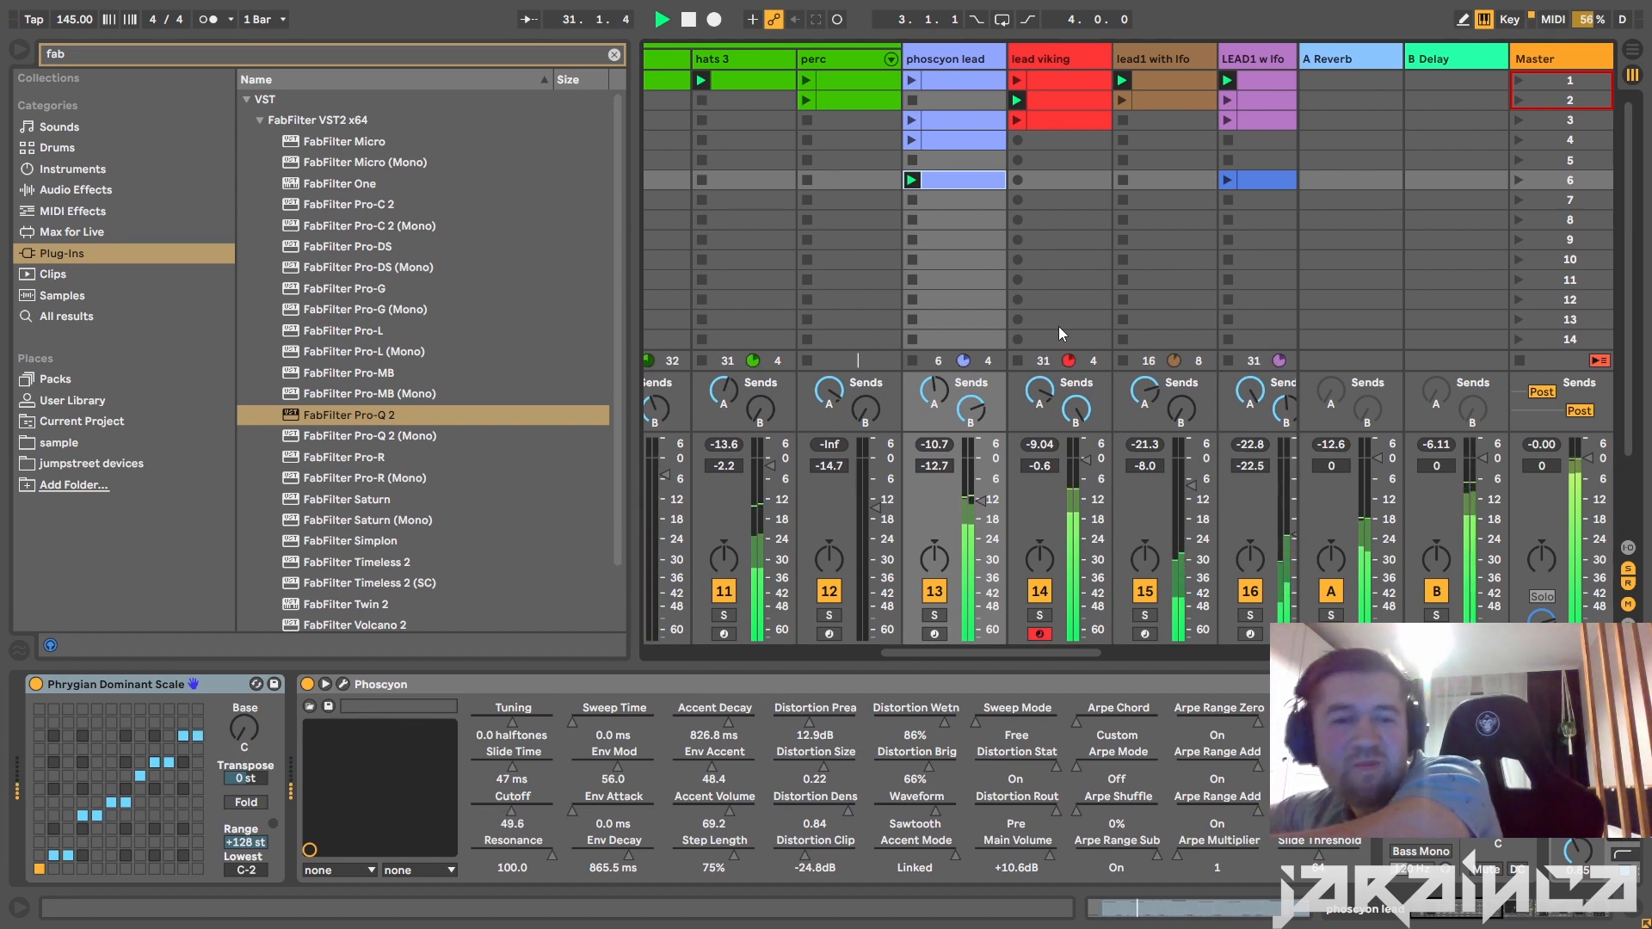
{"action": "left_click_drag", "start_coordinate": [981, 501], "coordinate": [981, 491]}
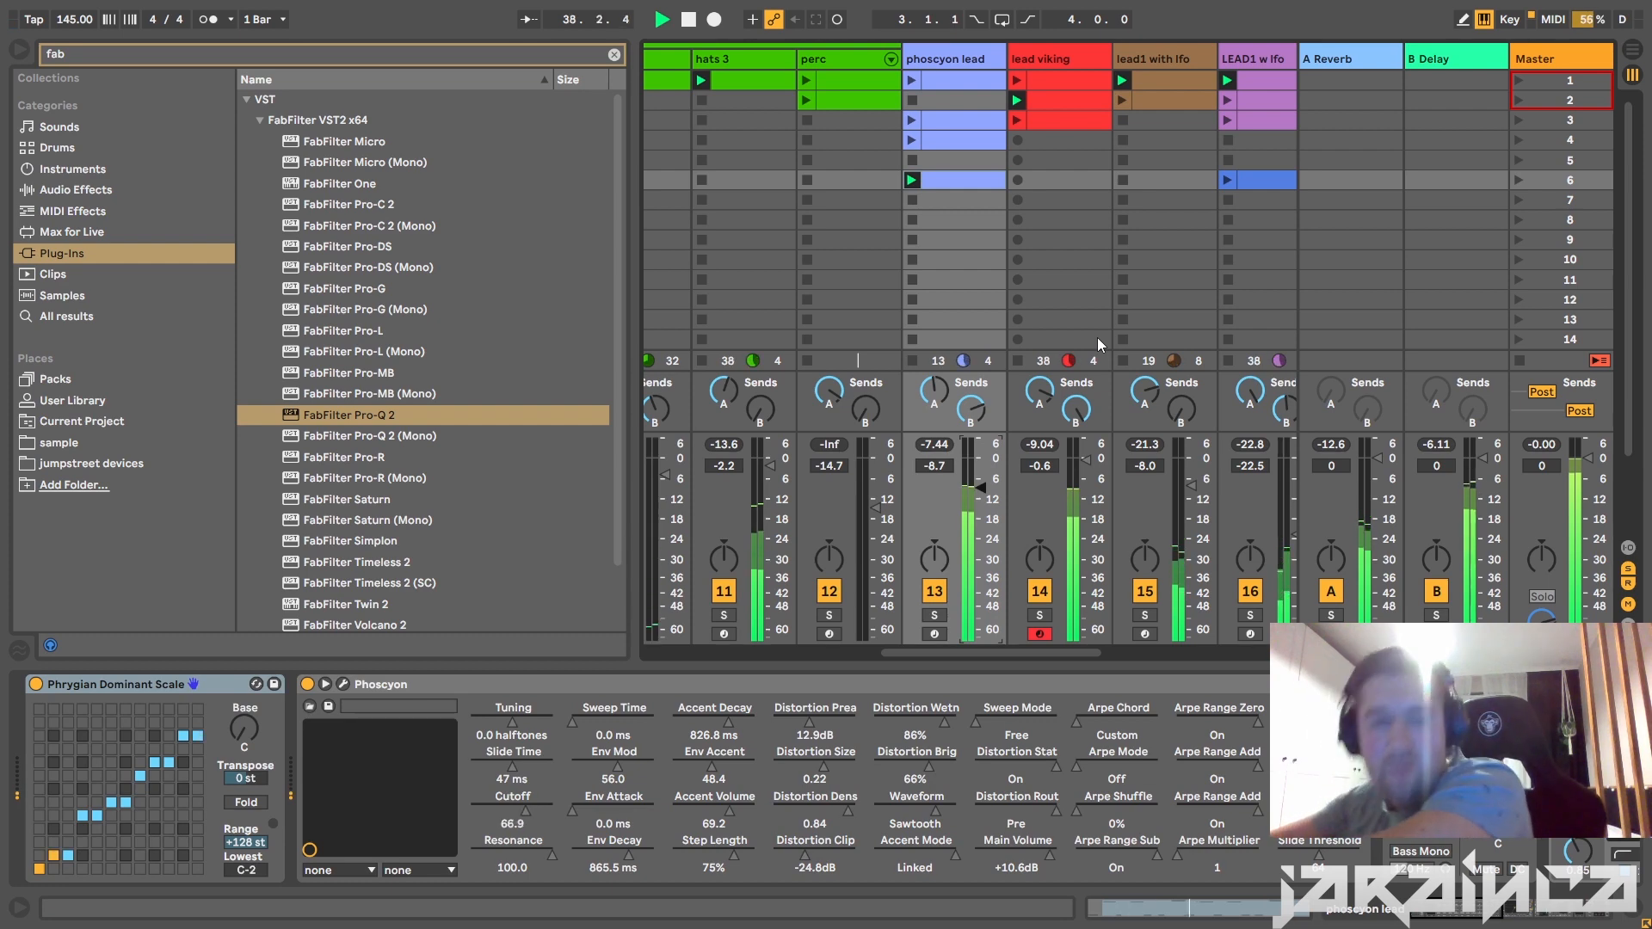
Launch the lead viking clip in scene 3 and leave that clip selected.
{"action": "left_click", "coordinate": [1018, 118]}
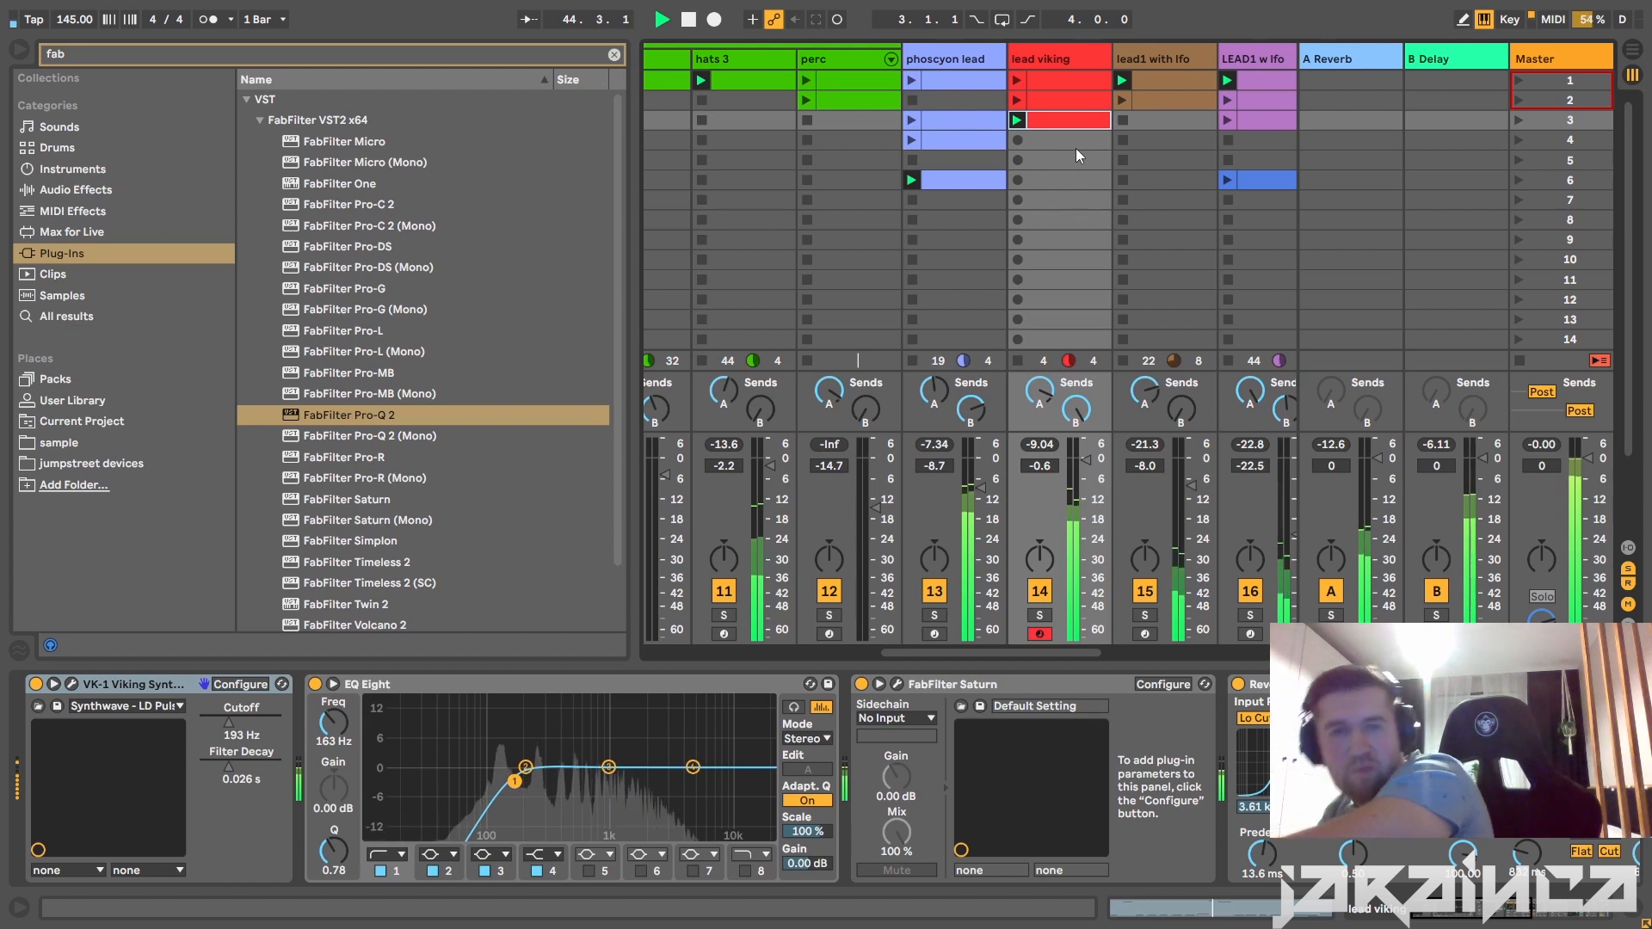
{"action": "left_click", "coordinate": [1064, 108]}
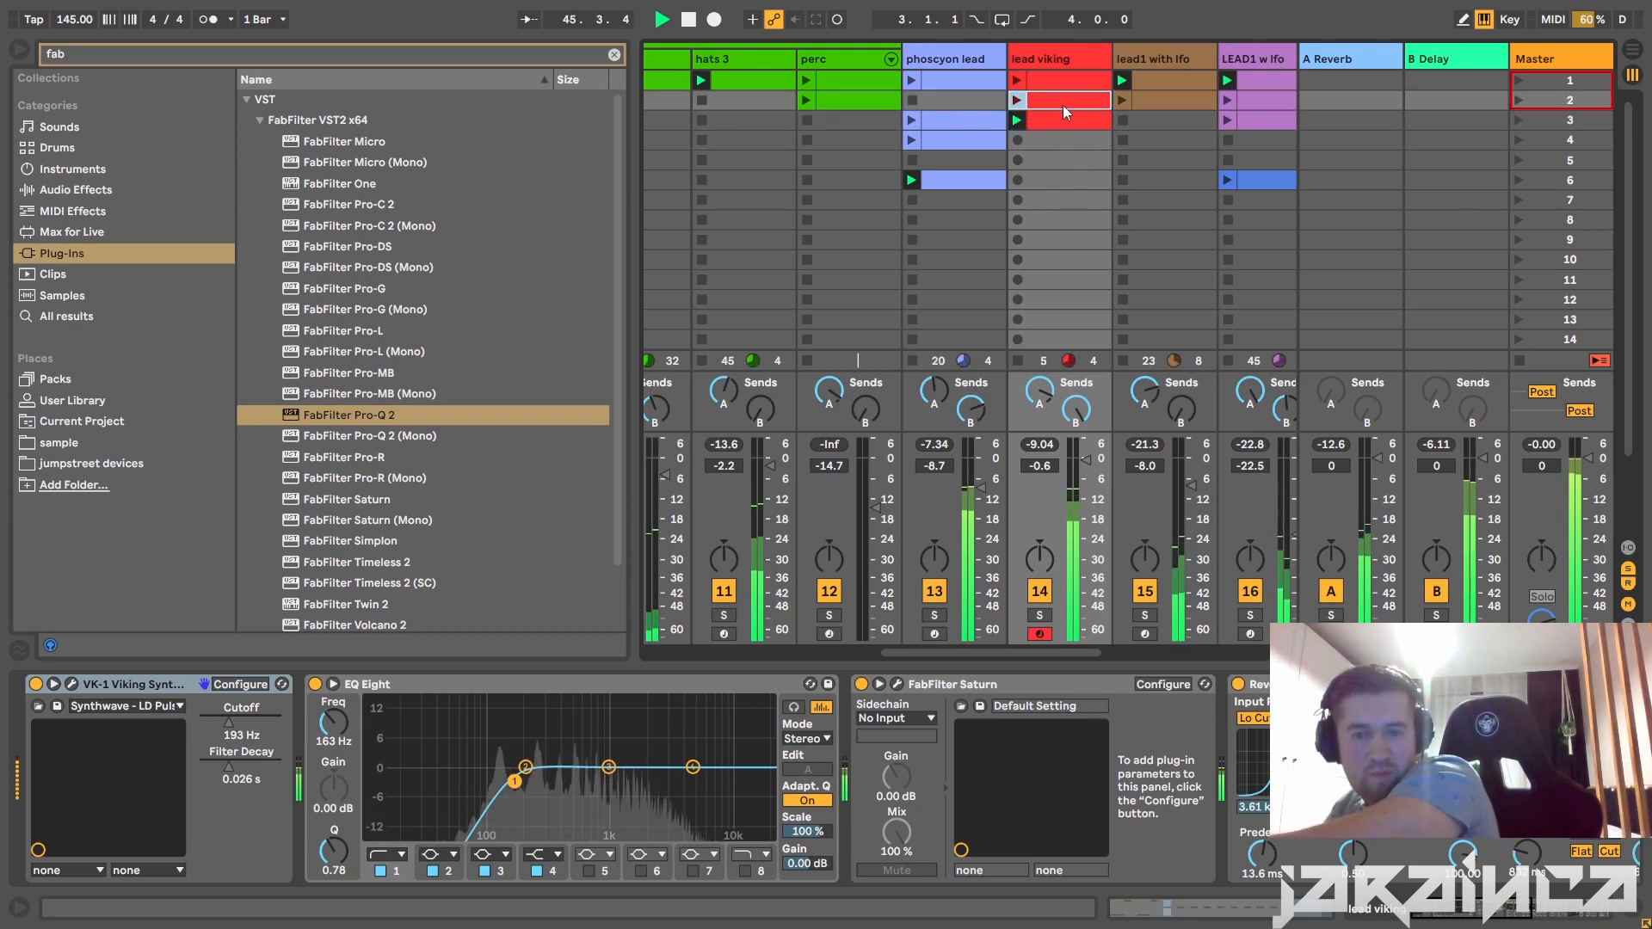
{"action": "left_click", "coordinate": [1071, 142]}
{"action": "left_click", "coordinate": [1071, 123]}
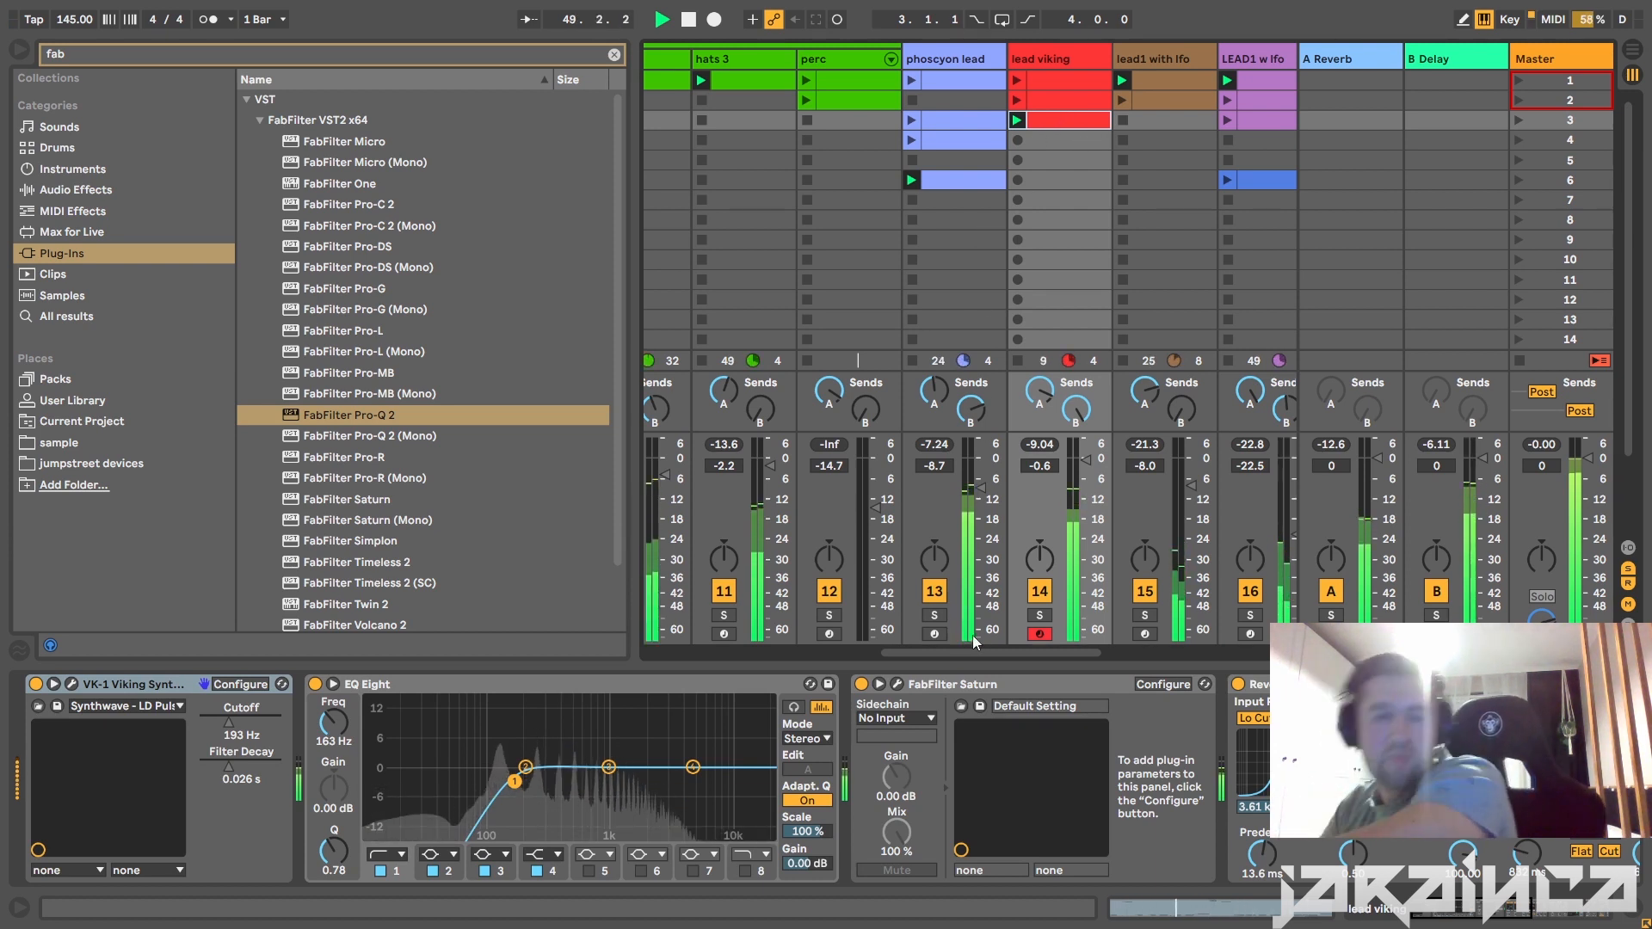
Lower the phoscyon lead track's volume to -67 dB and launch the lead viking clip in scene 1.
{"action": "left_click_drag", "start_coordinate": [980, 488], "coordinate": [980, 632]}
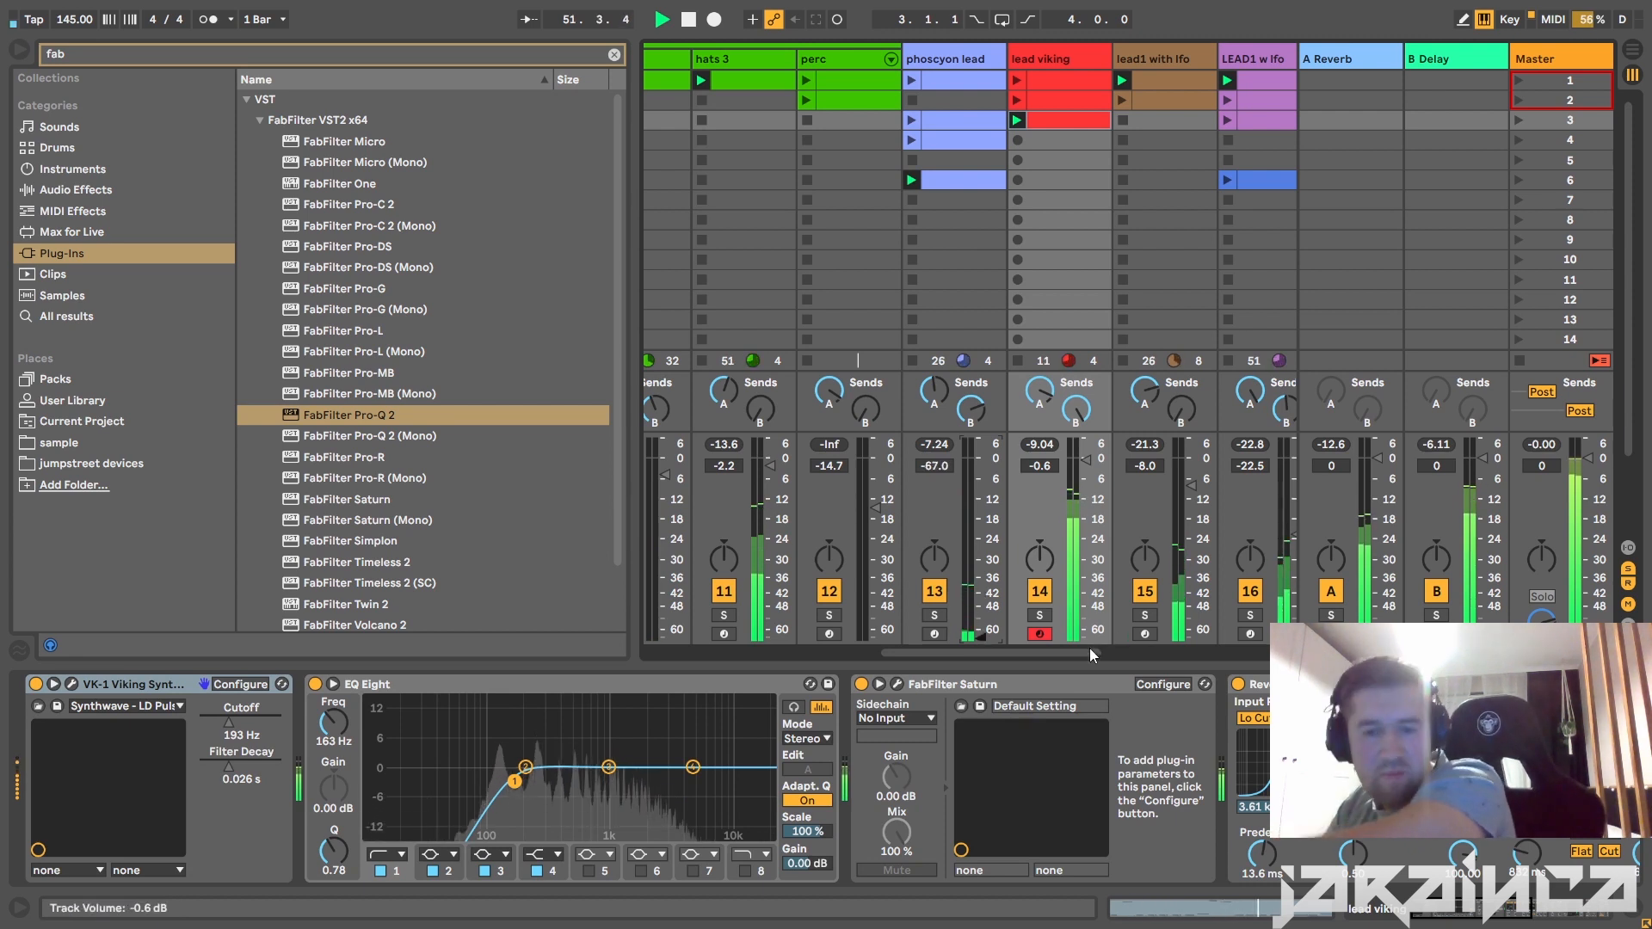
{"action": "left_click", "coordinate": [1076, 89]}
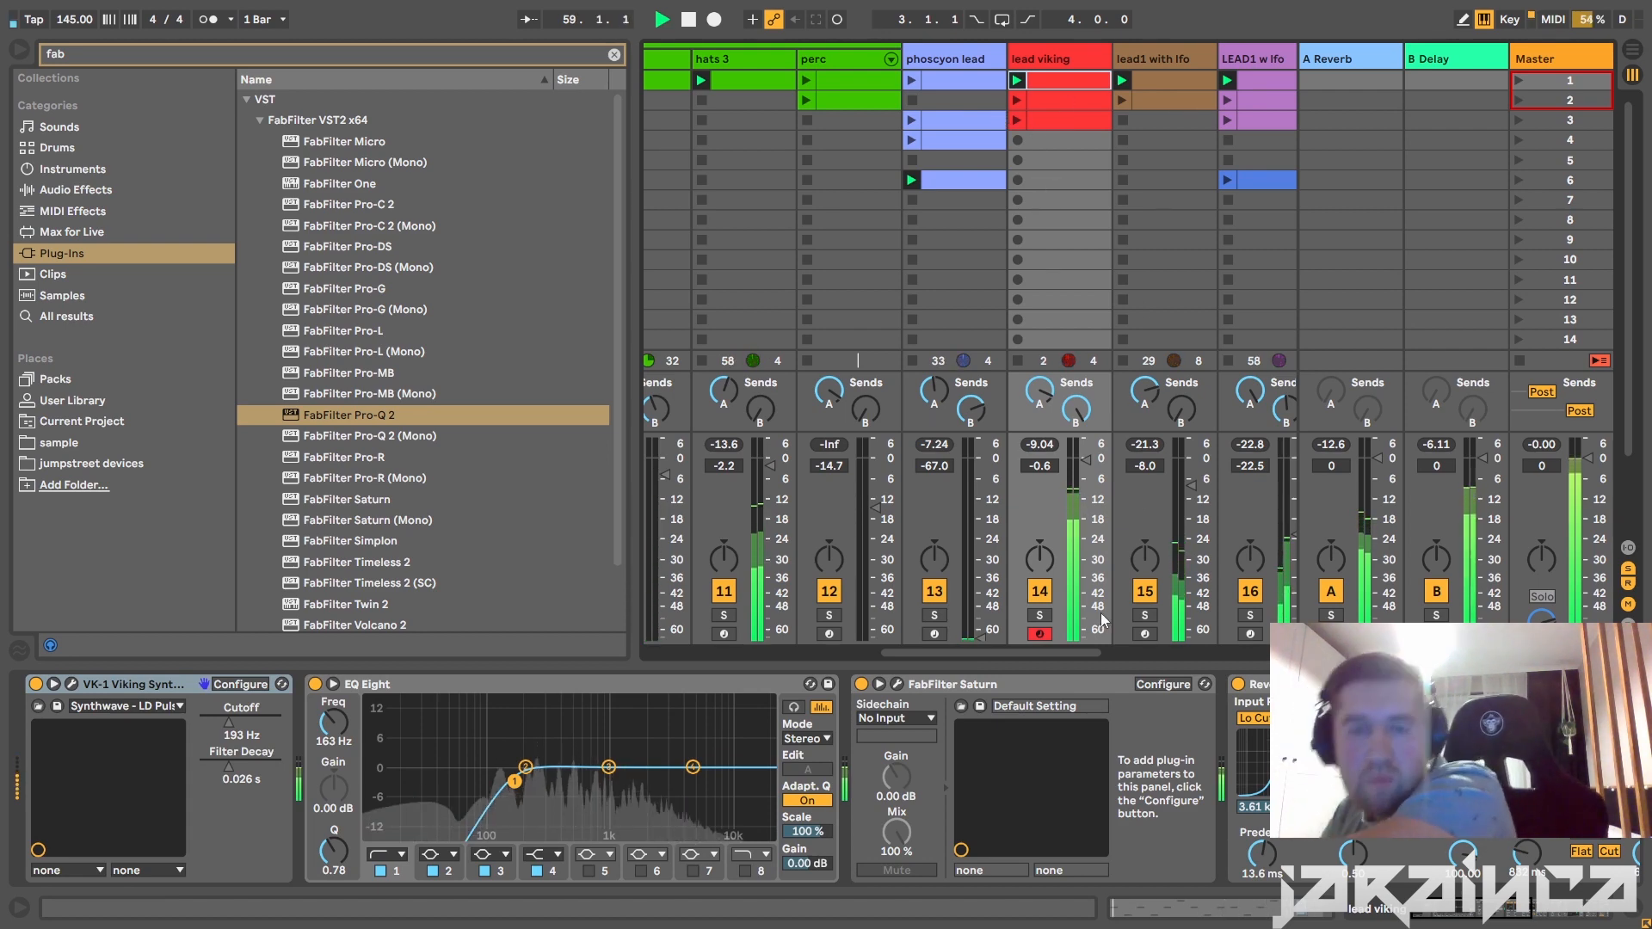
Raise the fx monique track's volume to -3.5 dB.
{"action": "scroll", "coordinate": [1119, 637], "scroll_direction": "right", "scroll_amount": 5}
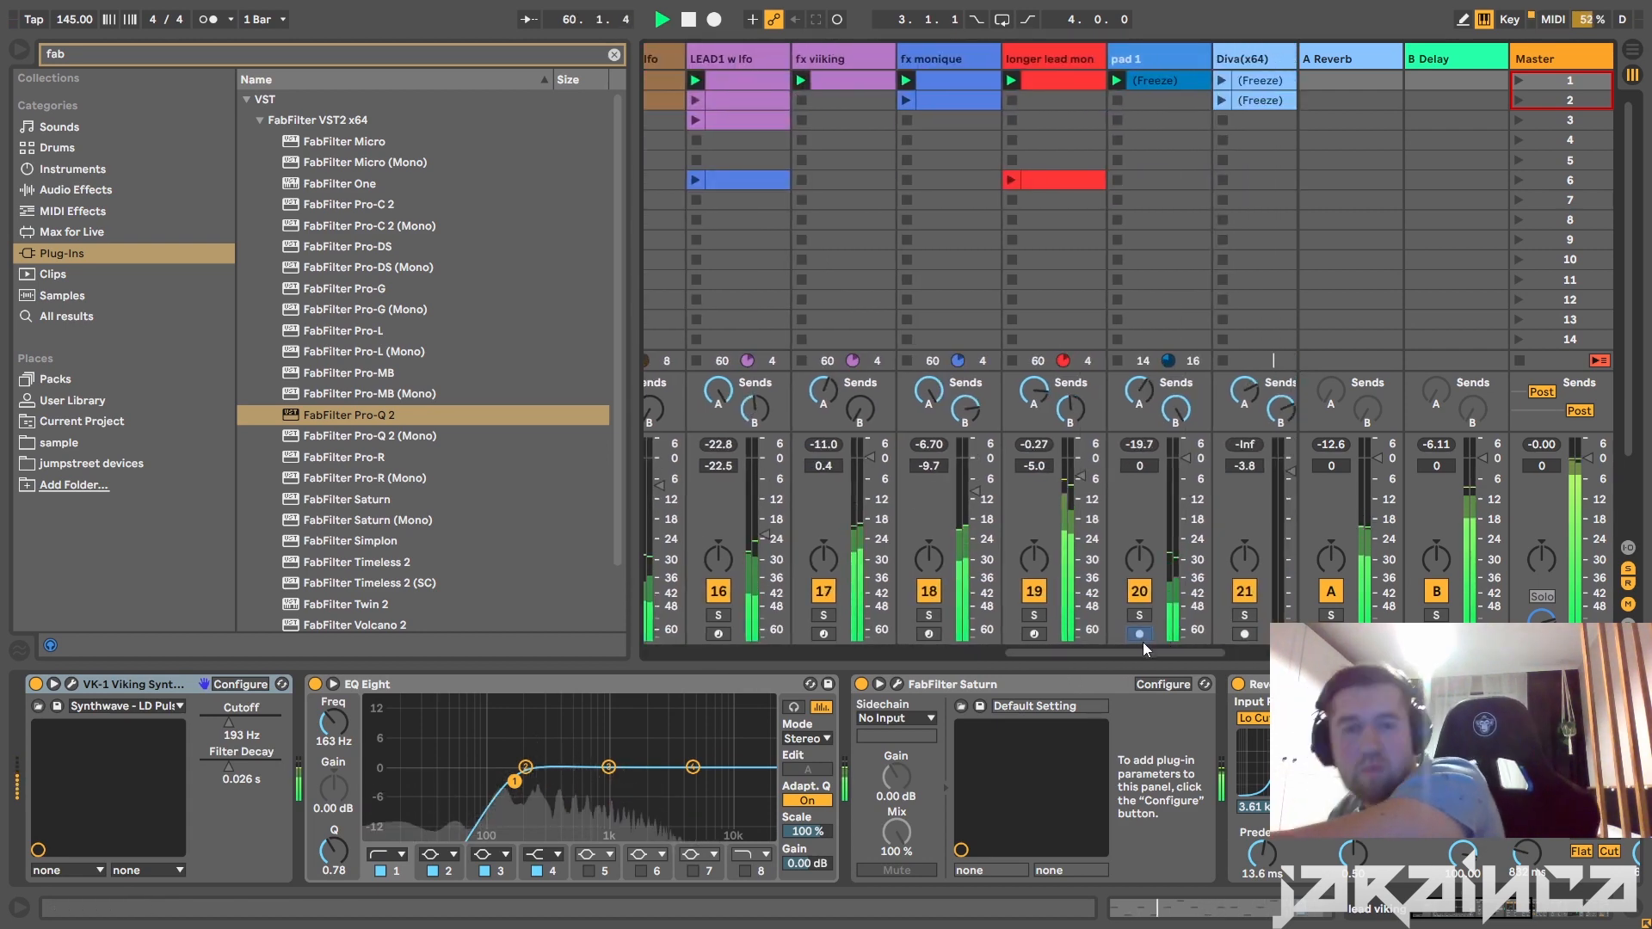
{"action": "left_click_drag", "start_coordinate": [1136, 651], "coordinate": [1031, 635]}
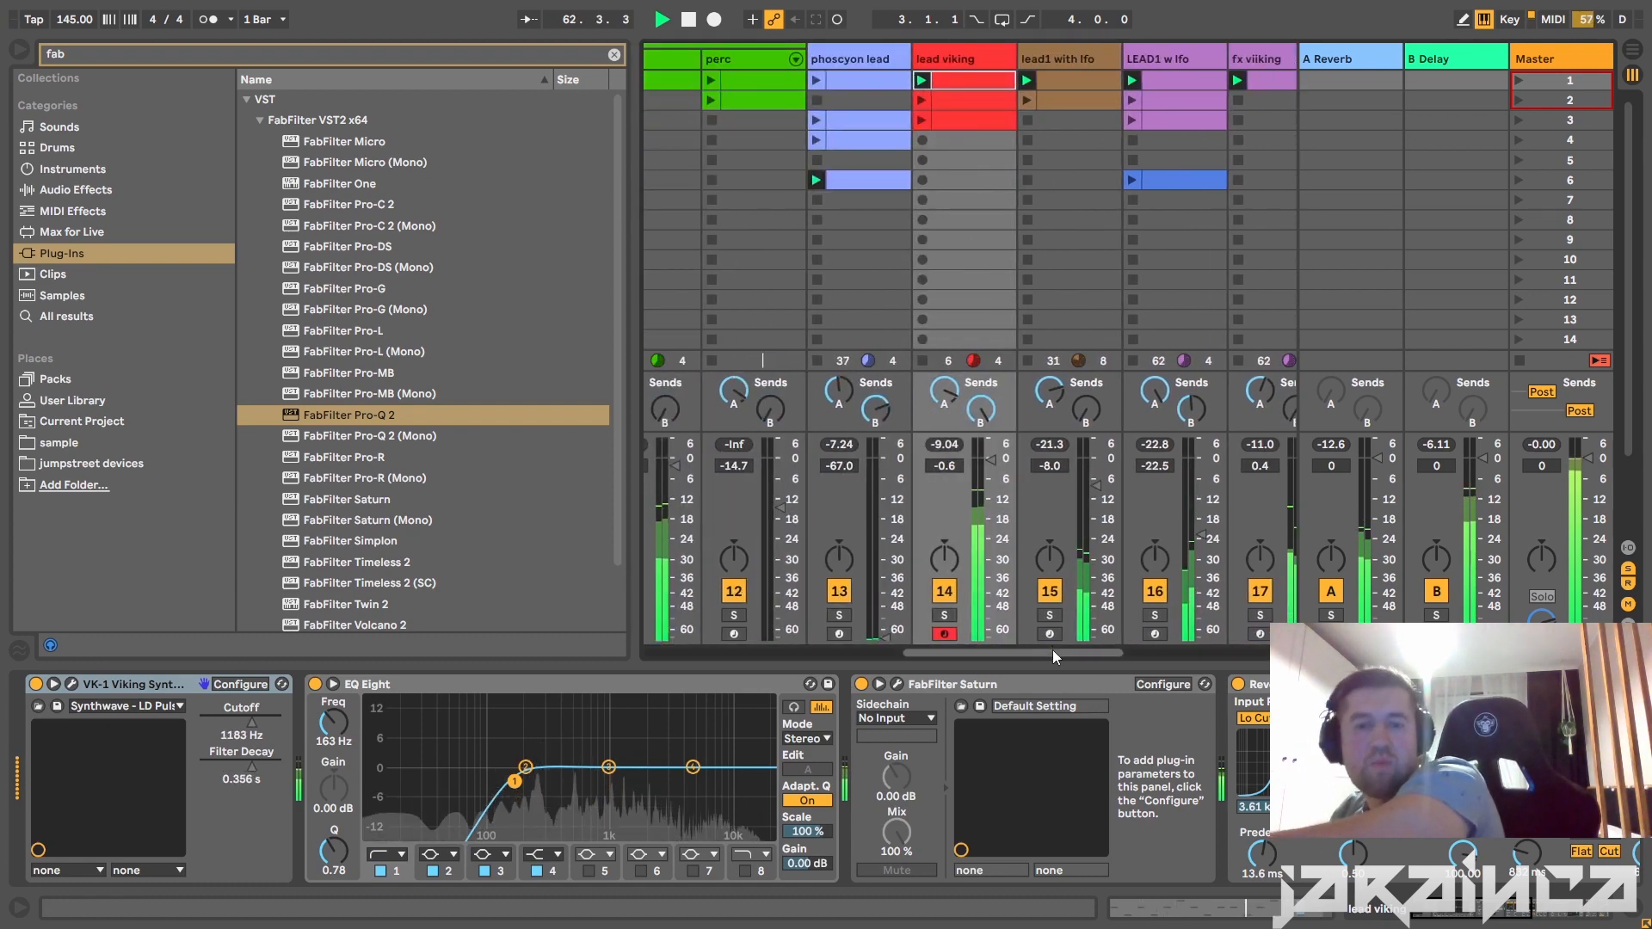
{"action": "left_click_drag", "start_coordinate": [1052, 650], "coordinate": [1169, 635]}
{"action": "left_click_drag", "start_coordinate": [962, 492], "coordinate": [961, 471]}
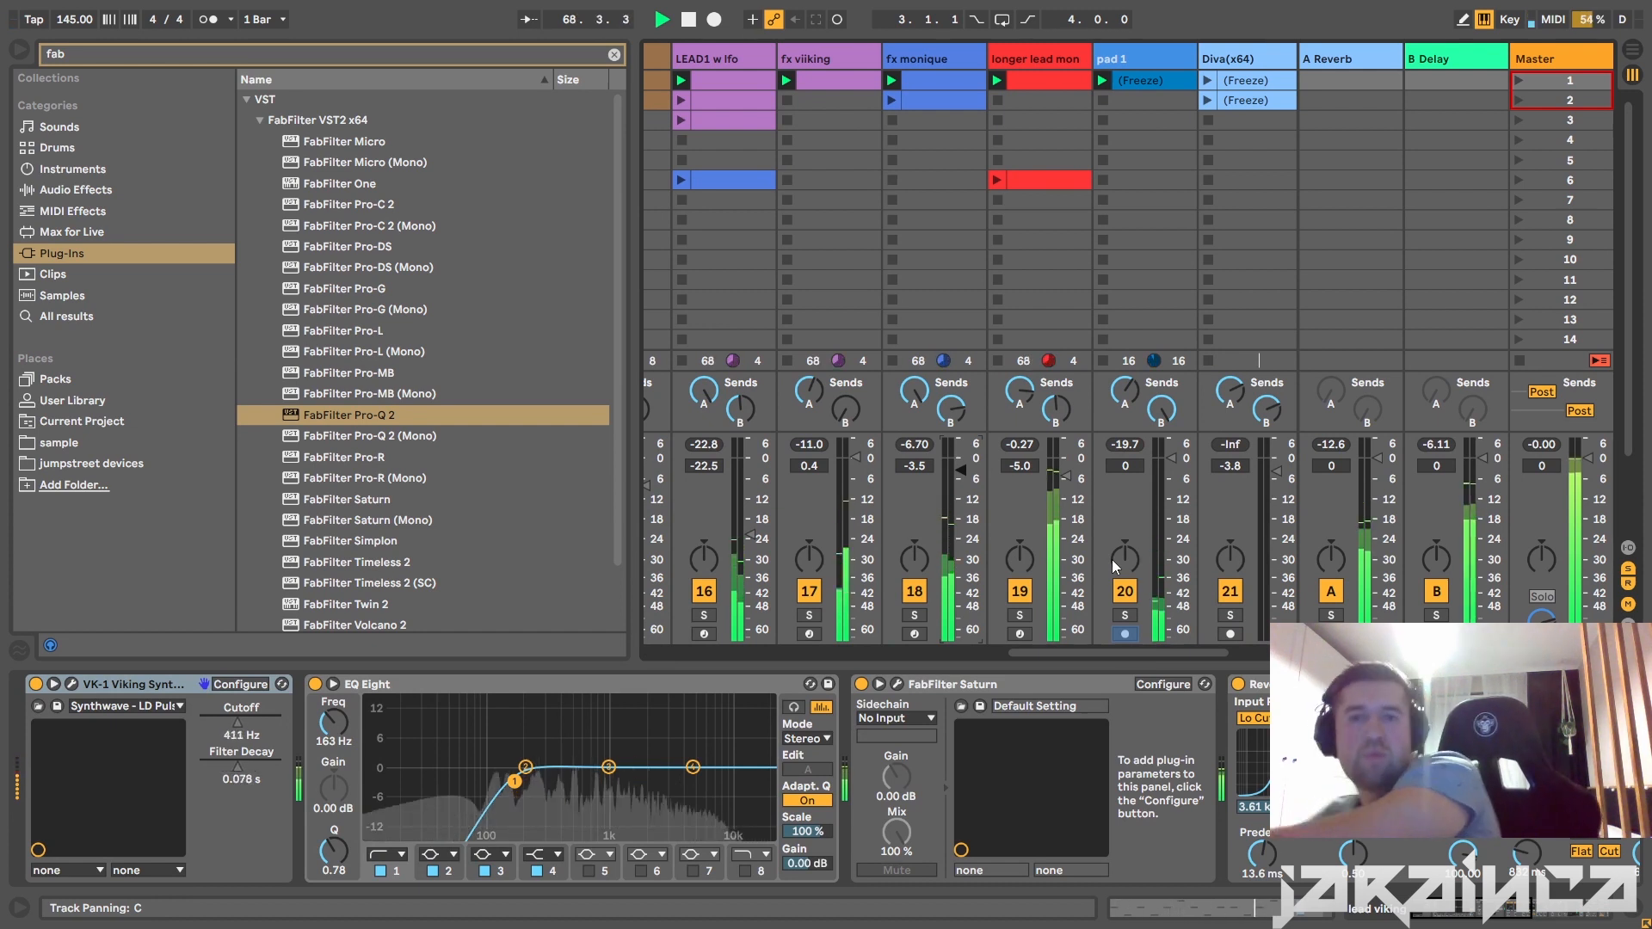
Launch the frozen Diva(x64) clip in scene 1.
{"action": "left_click_drag", "start_coordinate": [1148, 648], "coordinate": [1208, 651]}
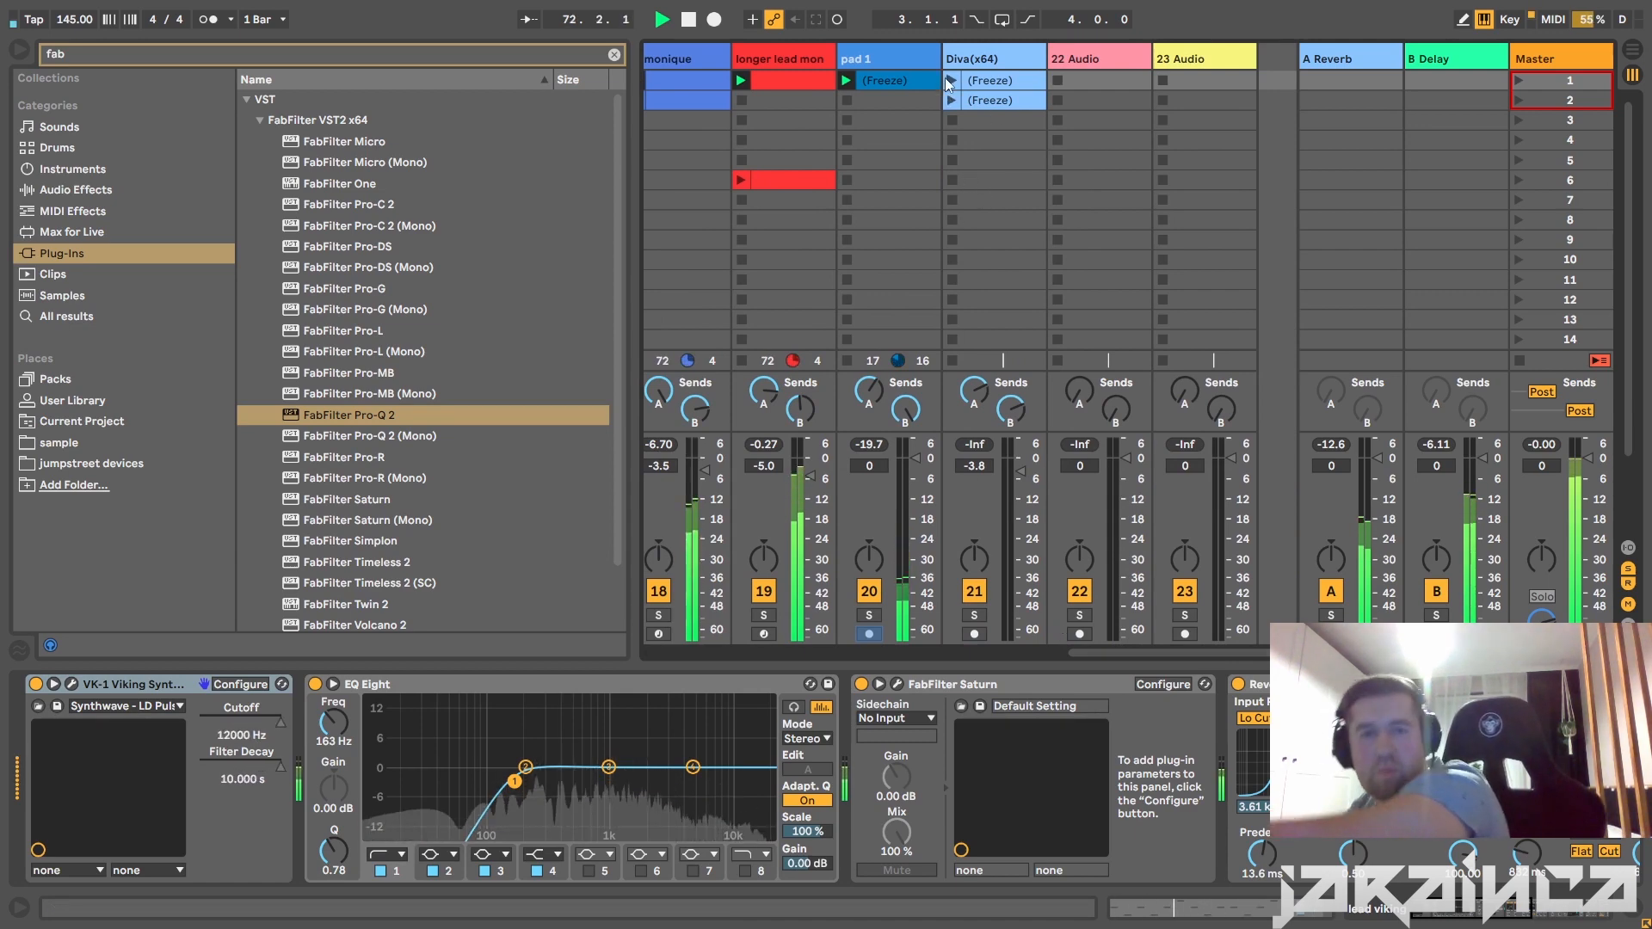
{"action": "left_click", "coordinate": [948, 81]}
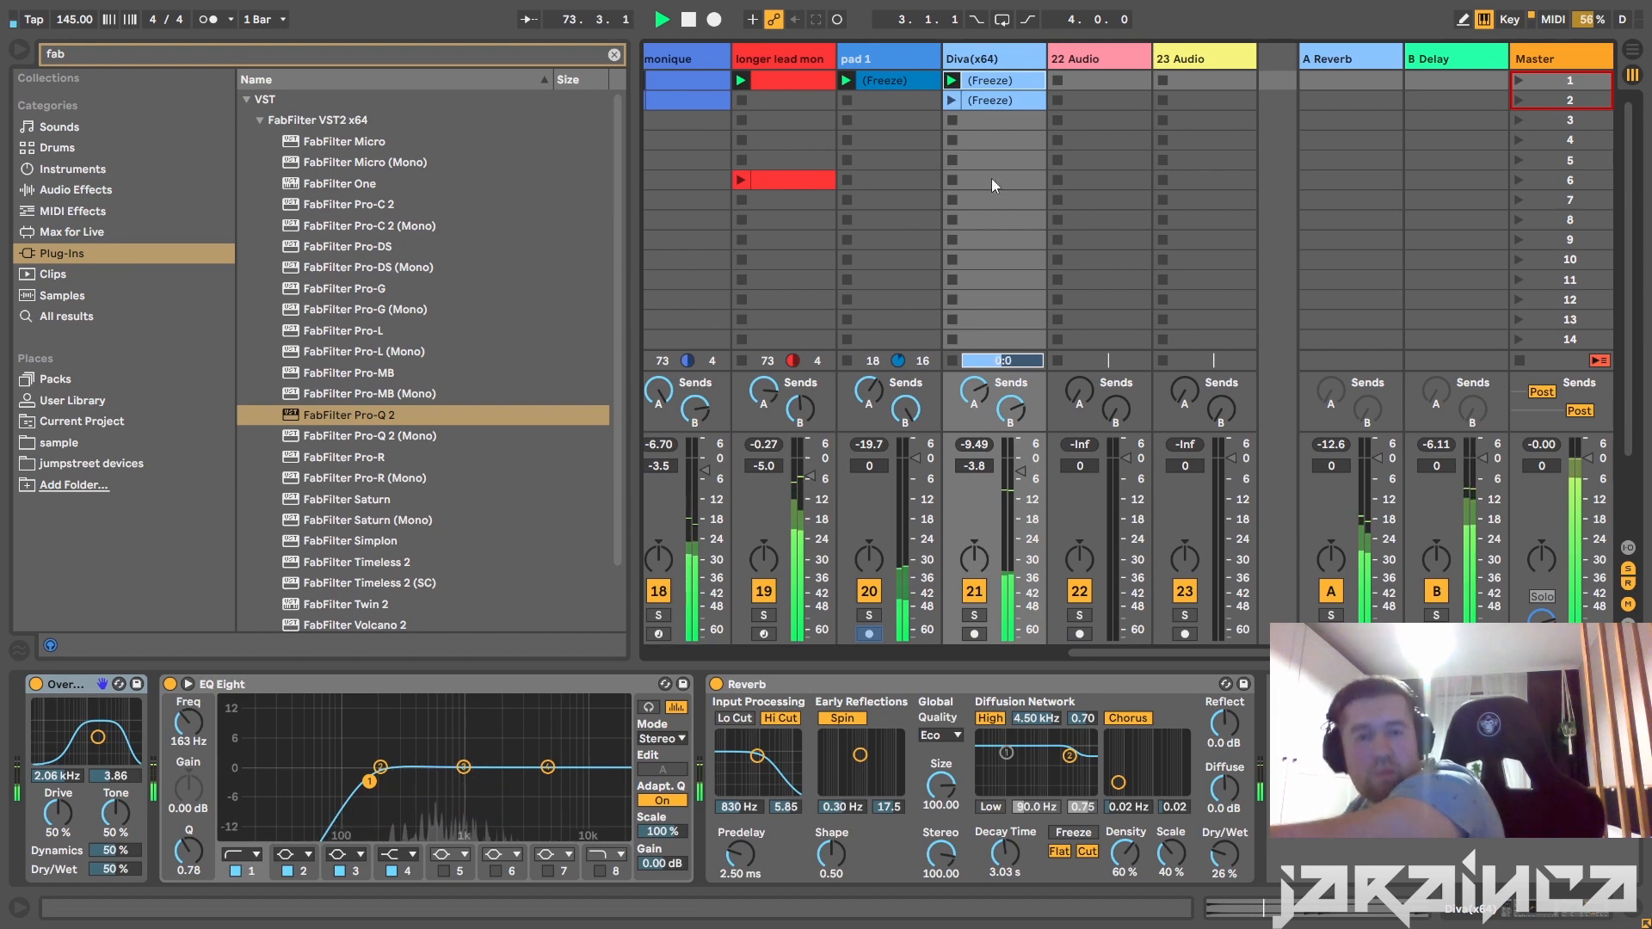
Bring the phoscyon lead track's volume back up to -4.8 dB.
{"action": "left_click_drag", "start_coordinate": [1129, 651], "coordinate": [704, 671]}
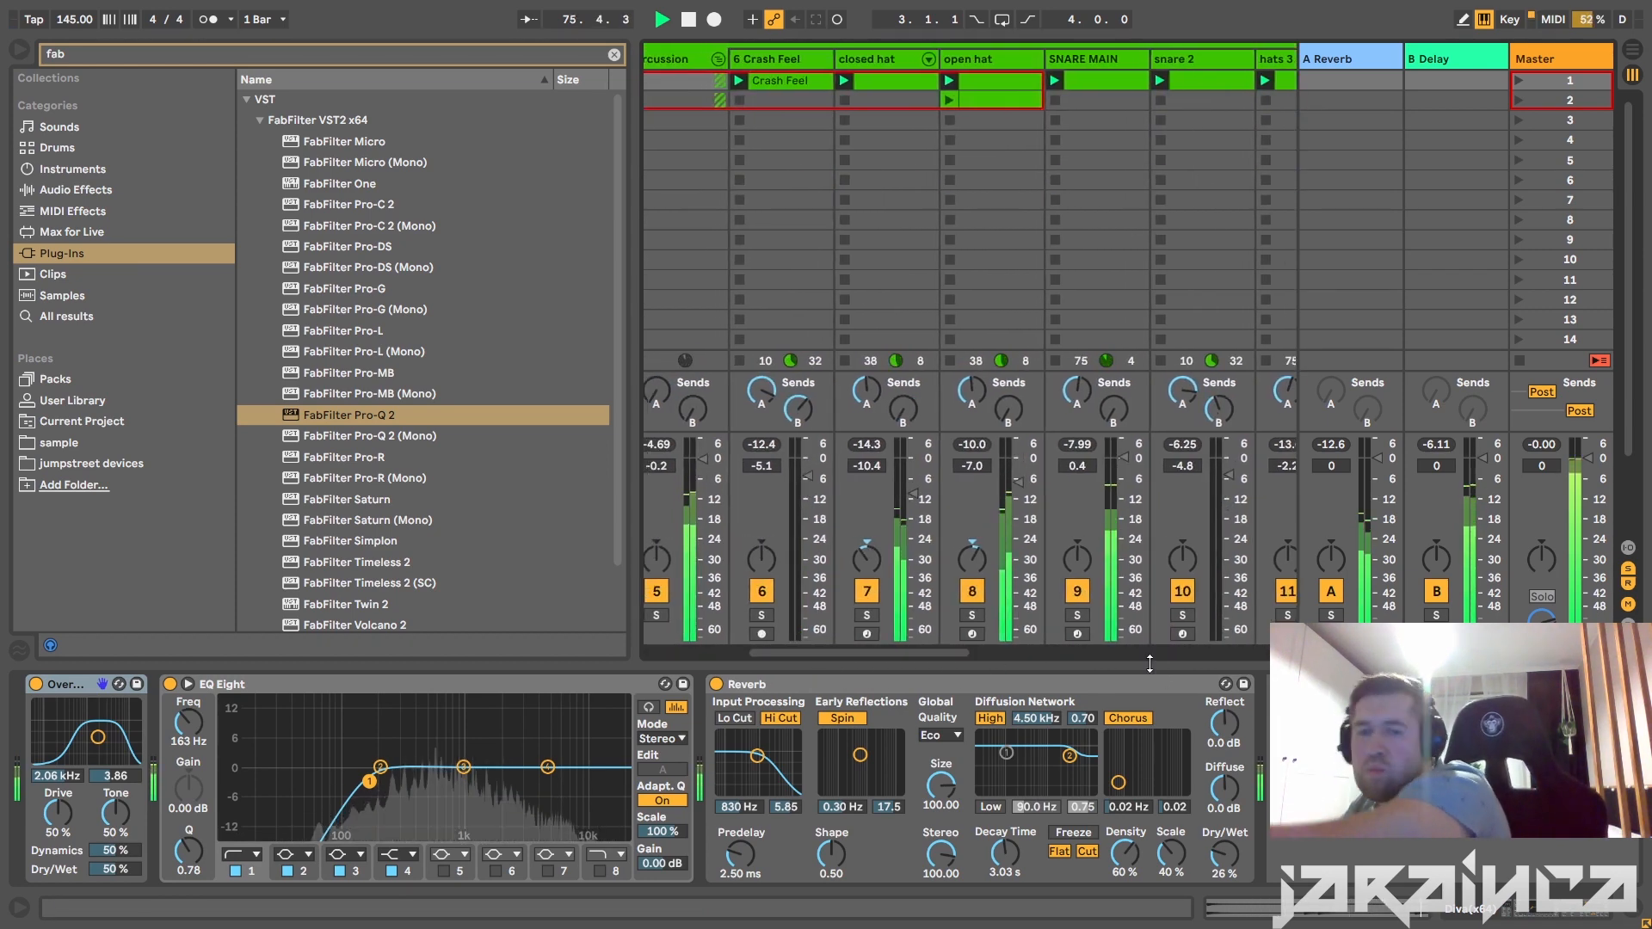
{"action": "left_click_drag", "start_coordinate": [881, 652], "coordinate": [1109, 647]}
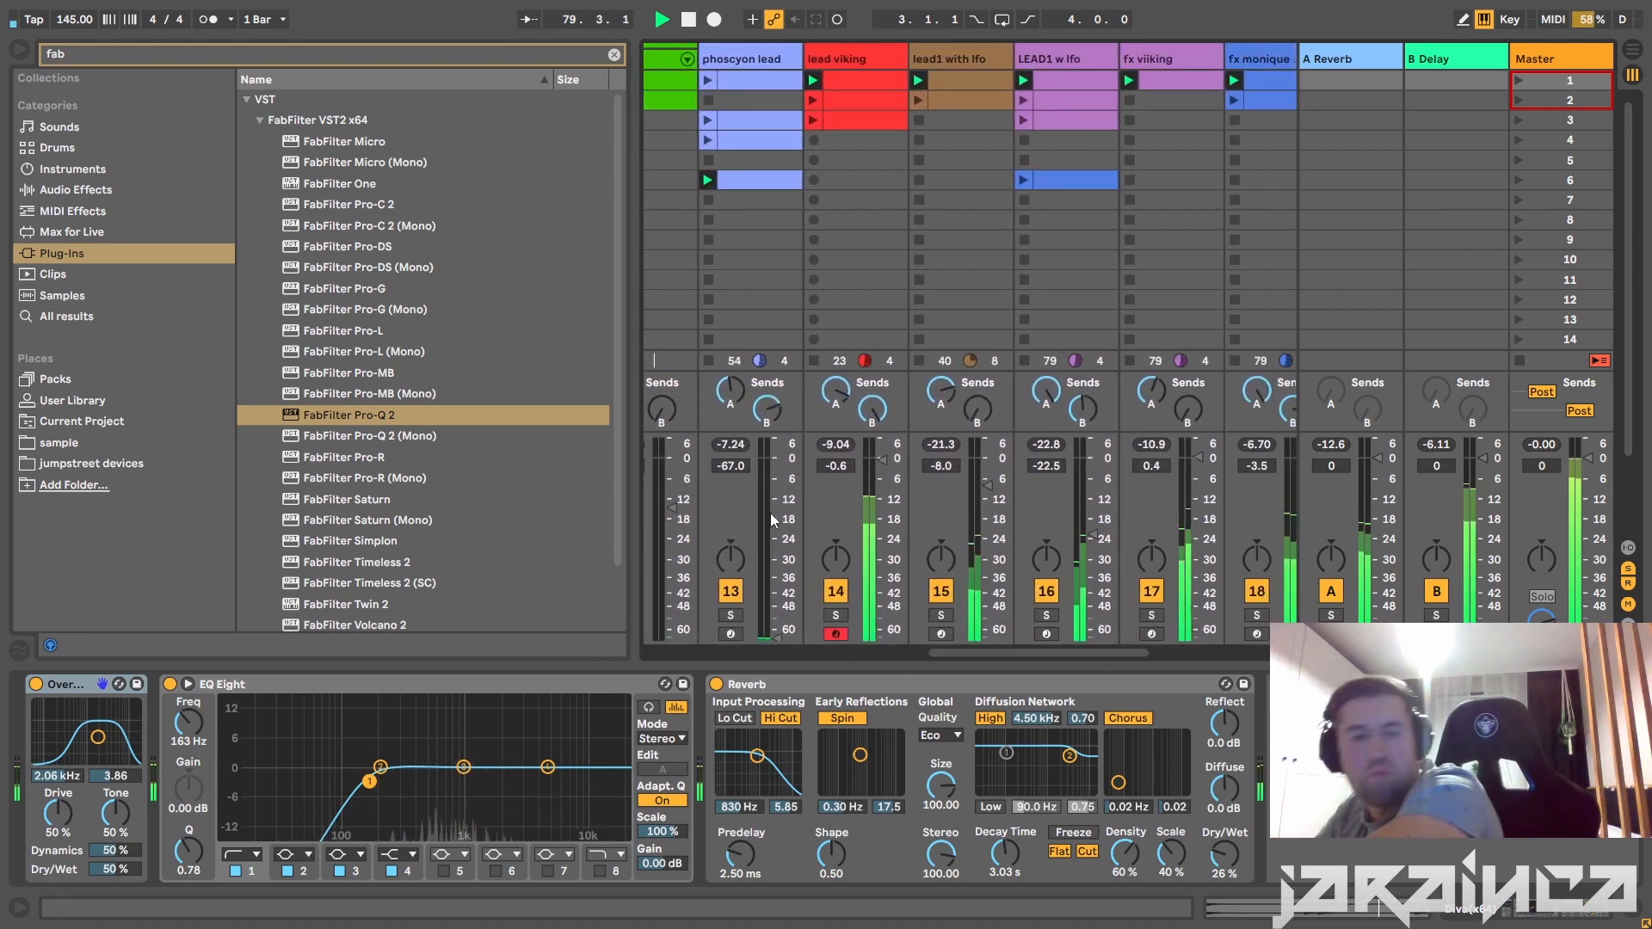
{"action": "left_click_drag", "start_coordinate": [777, 638], "coordinate": [777, 489]}
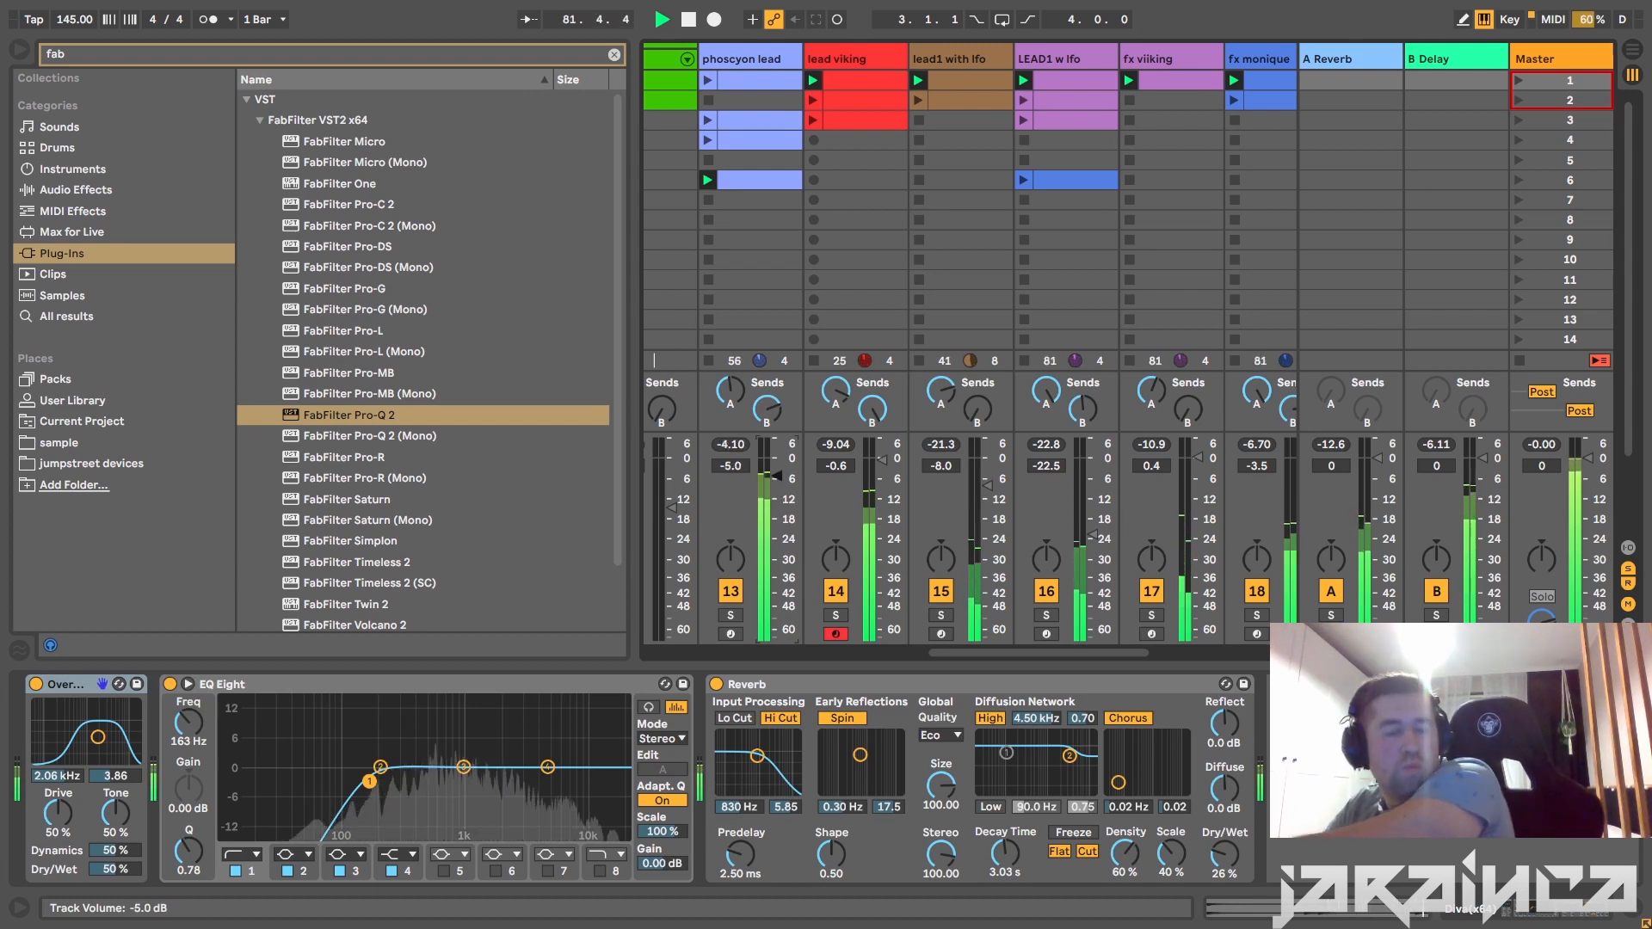
{"action": "left_click_drag", "start_coordinate": [777, 476], "coordinate": [777, 475]}
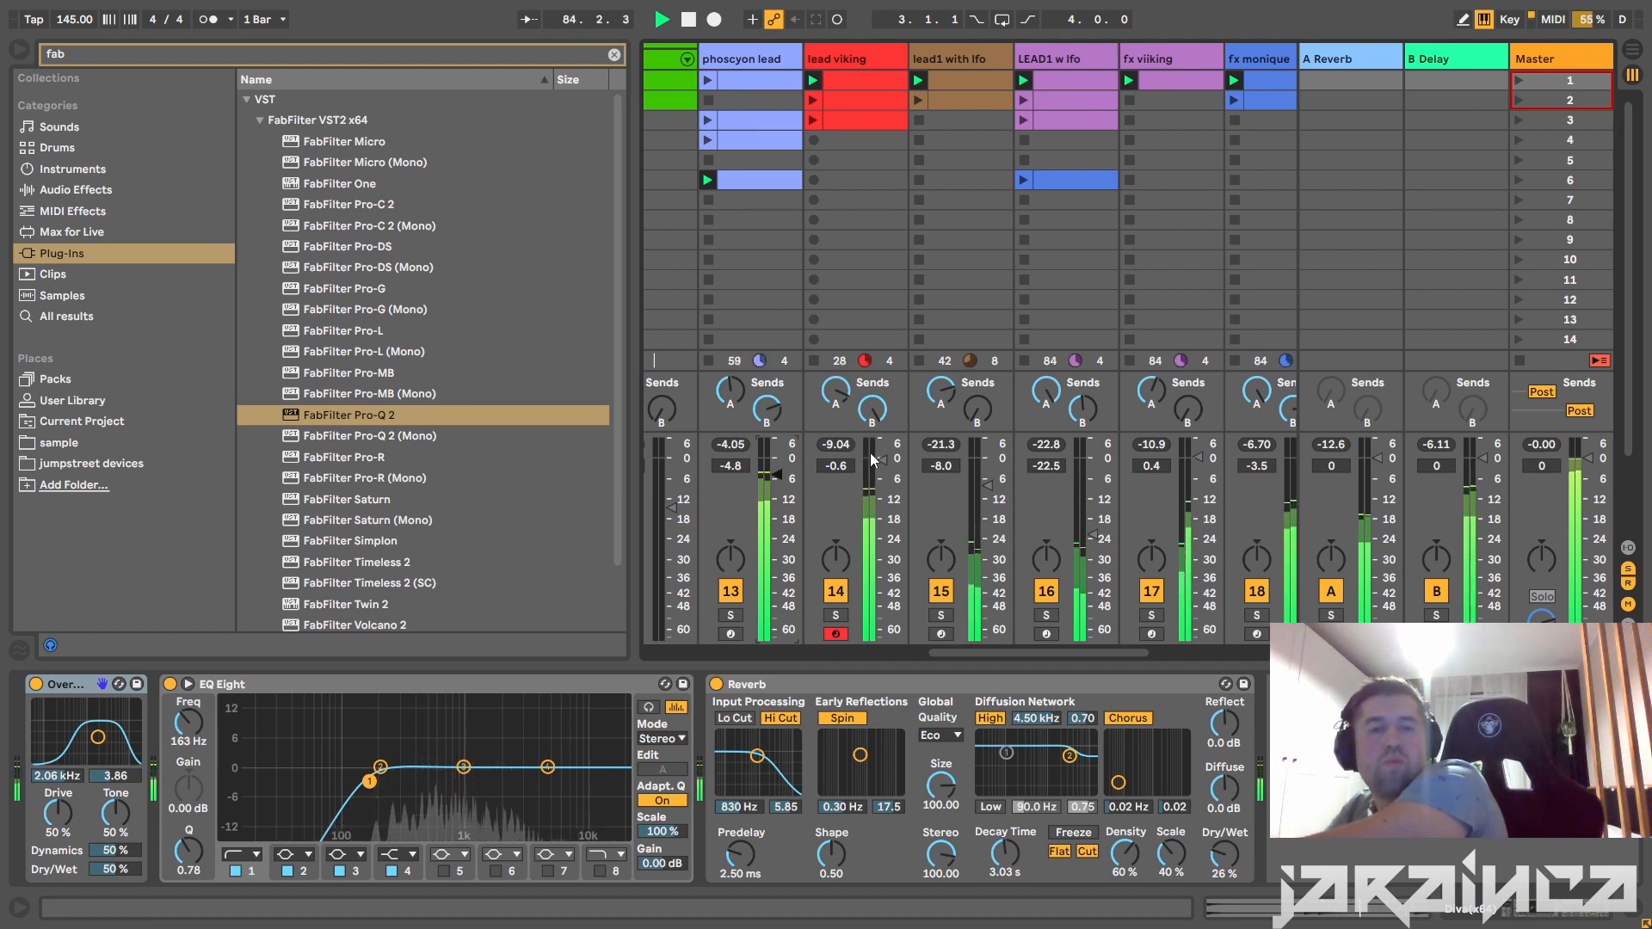
Pull the lead viking and phoscyon lead tracks' volumes all the way down to -inf dB.
{"action": "left_click_drag", "start_coordinate": [873, 456], "coordinate": [881, 533]}
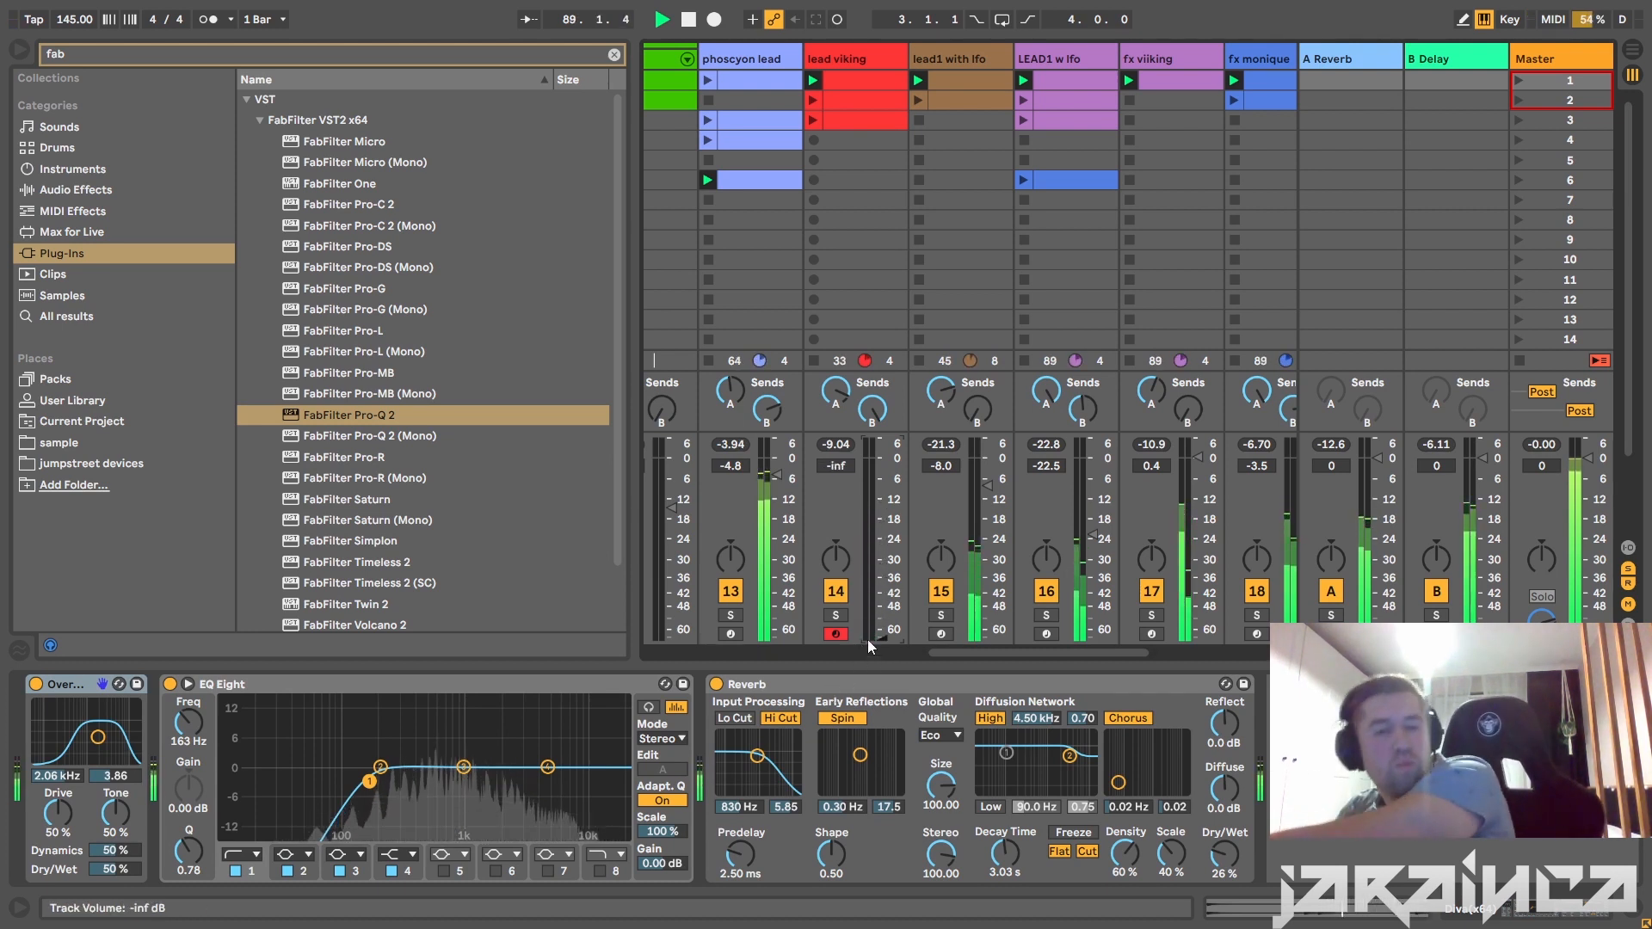
{"action": "left_click_drag", "start_coordinate": [945, 653], "coordinate": [920, 652]}
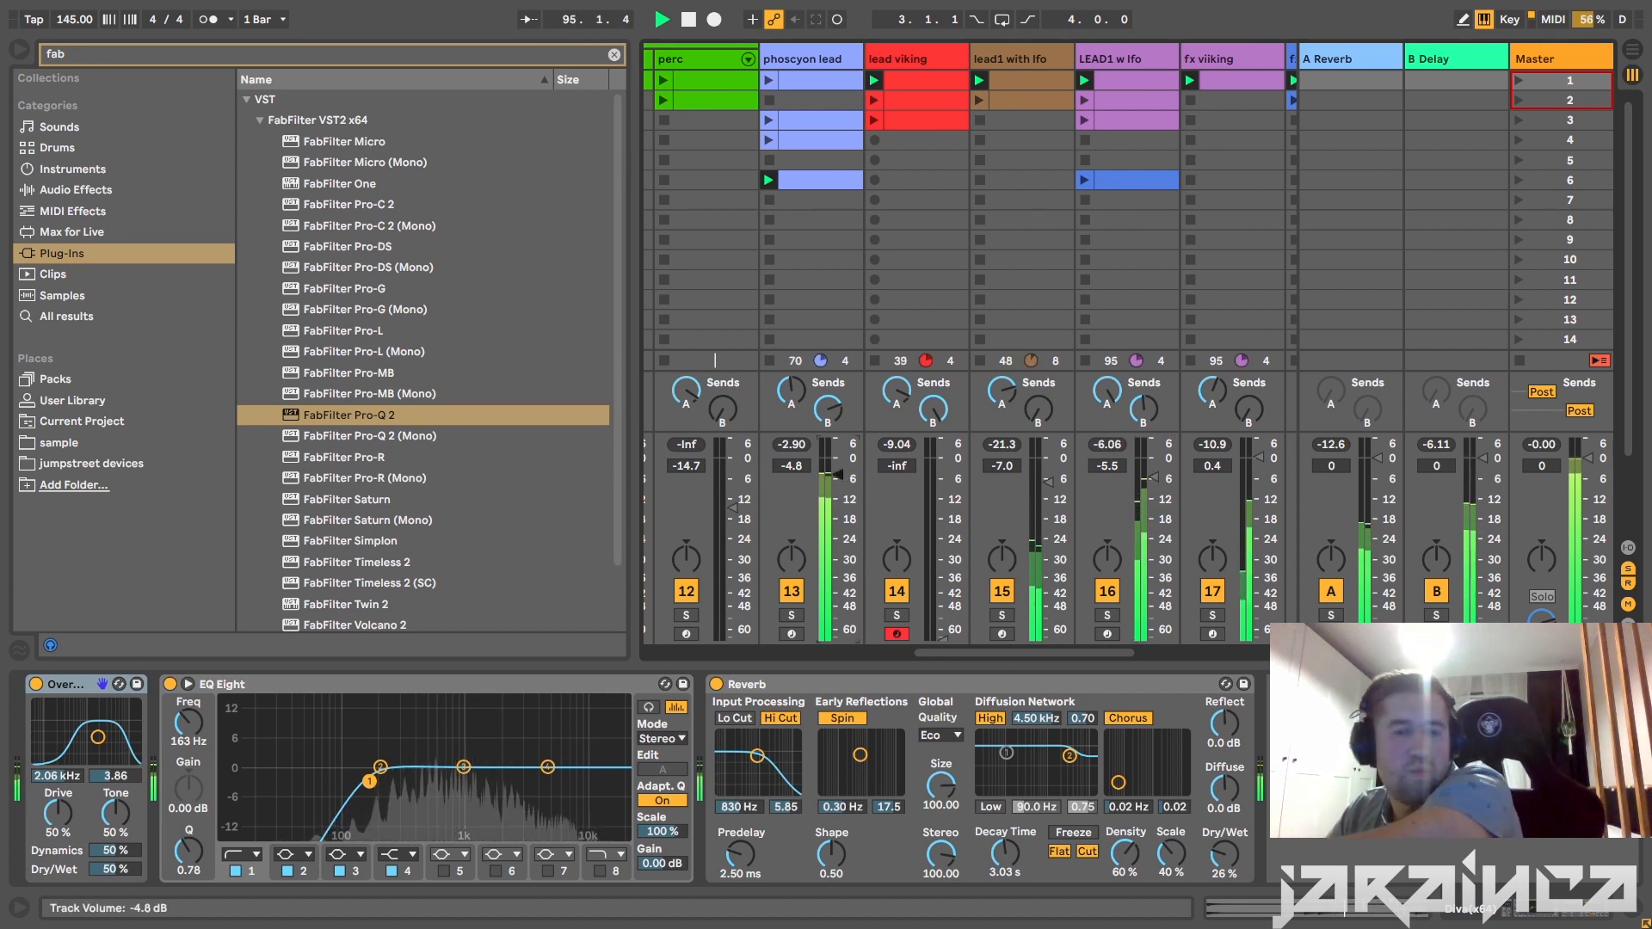
{"action": "left_click_drag", "start_coordinate": [839, 479], "coordinate": [839, 639]}
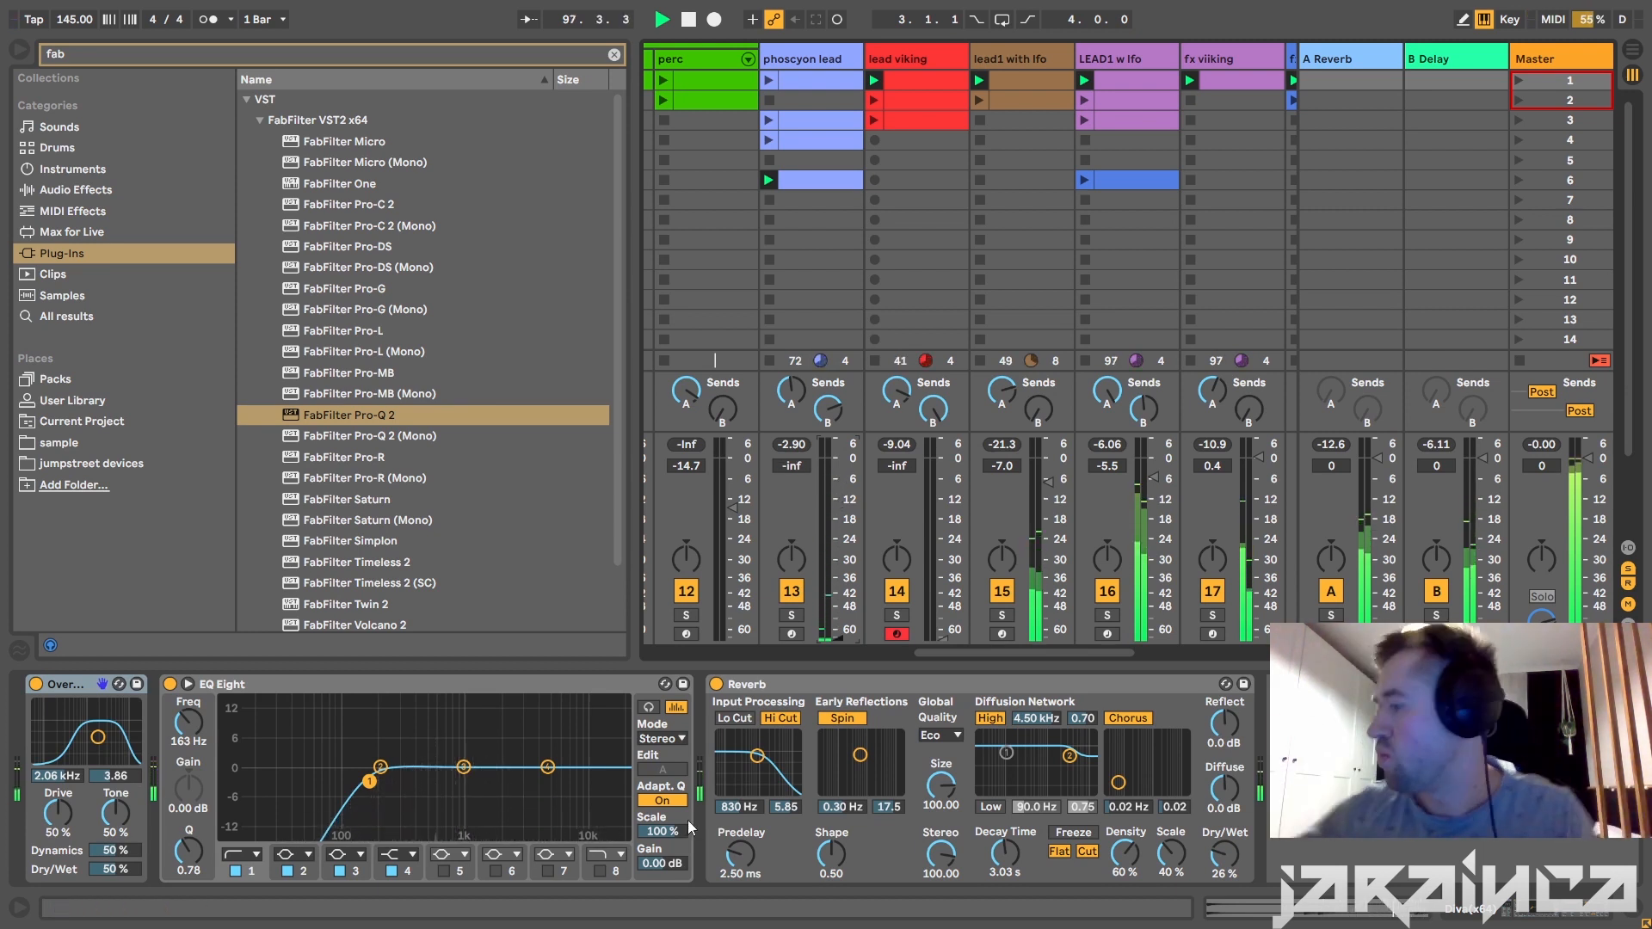
Raise the lead1 with lfo track's volume to 3.7 dB and the LEAD1 w lfo track's volume to 1.4 dB.
{"action": "left_click_drag", "start_coordinate": [1154, 476], "coordinate": [1153, 468]}
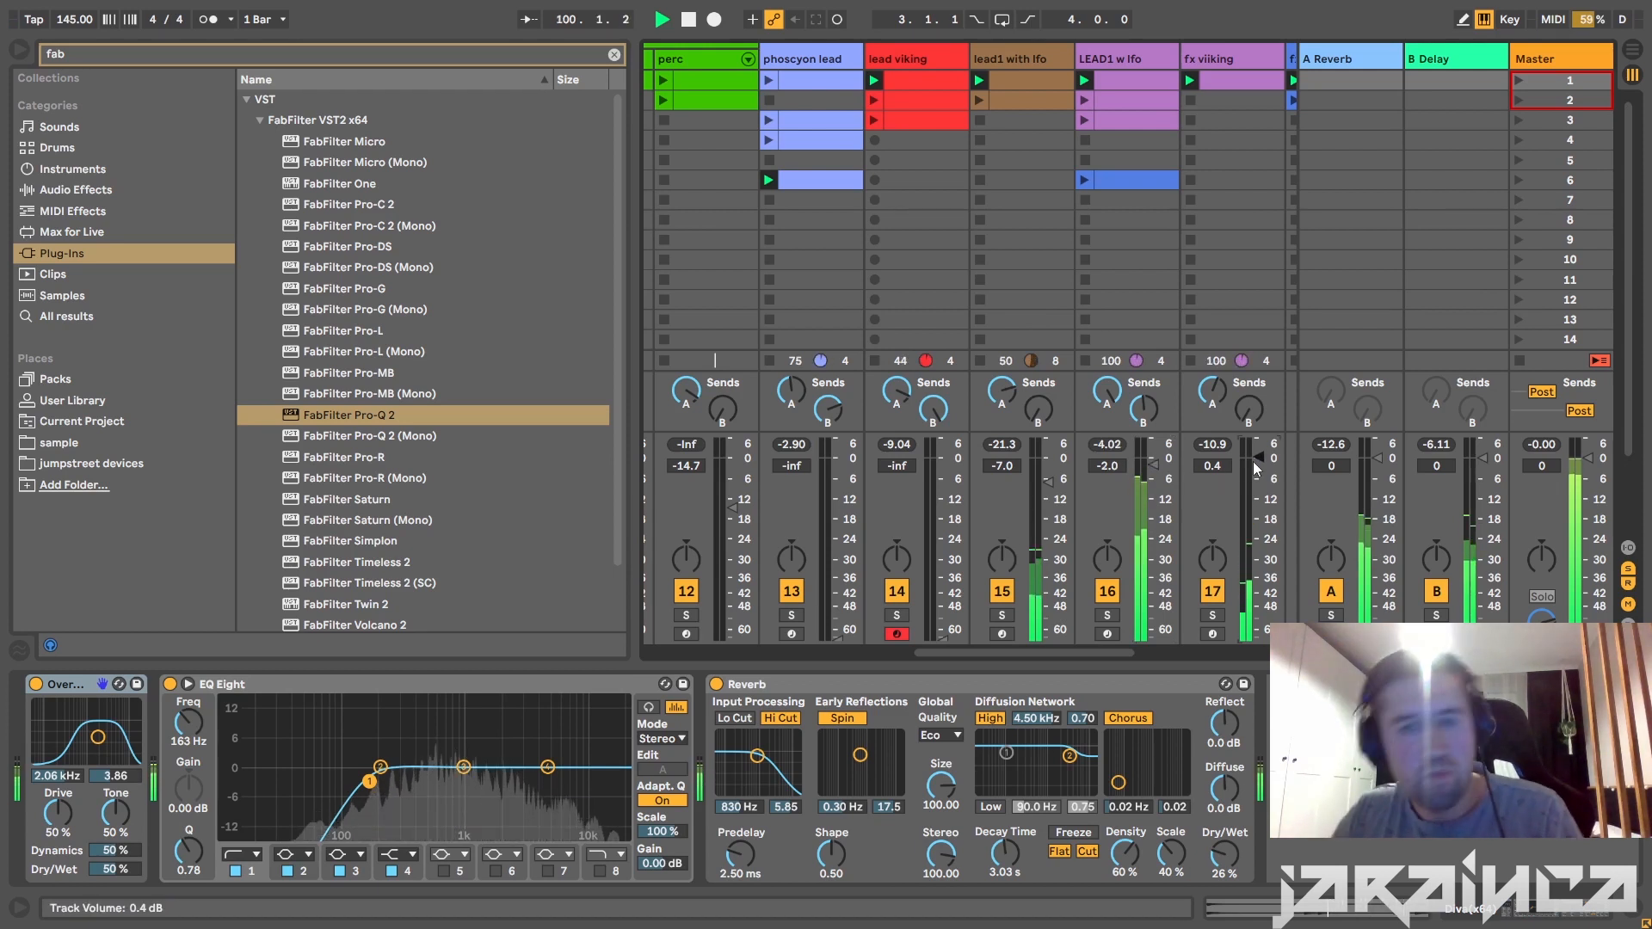
{"action": "left_click_drag", "start_coordinate": [1041, 471], "coordinate": [1048, 444]}
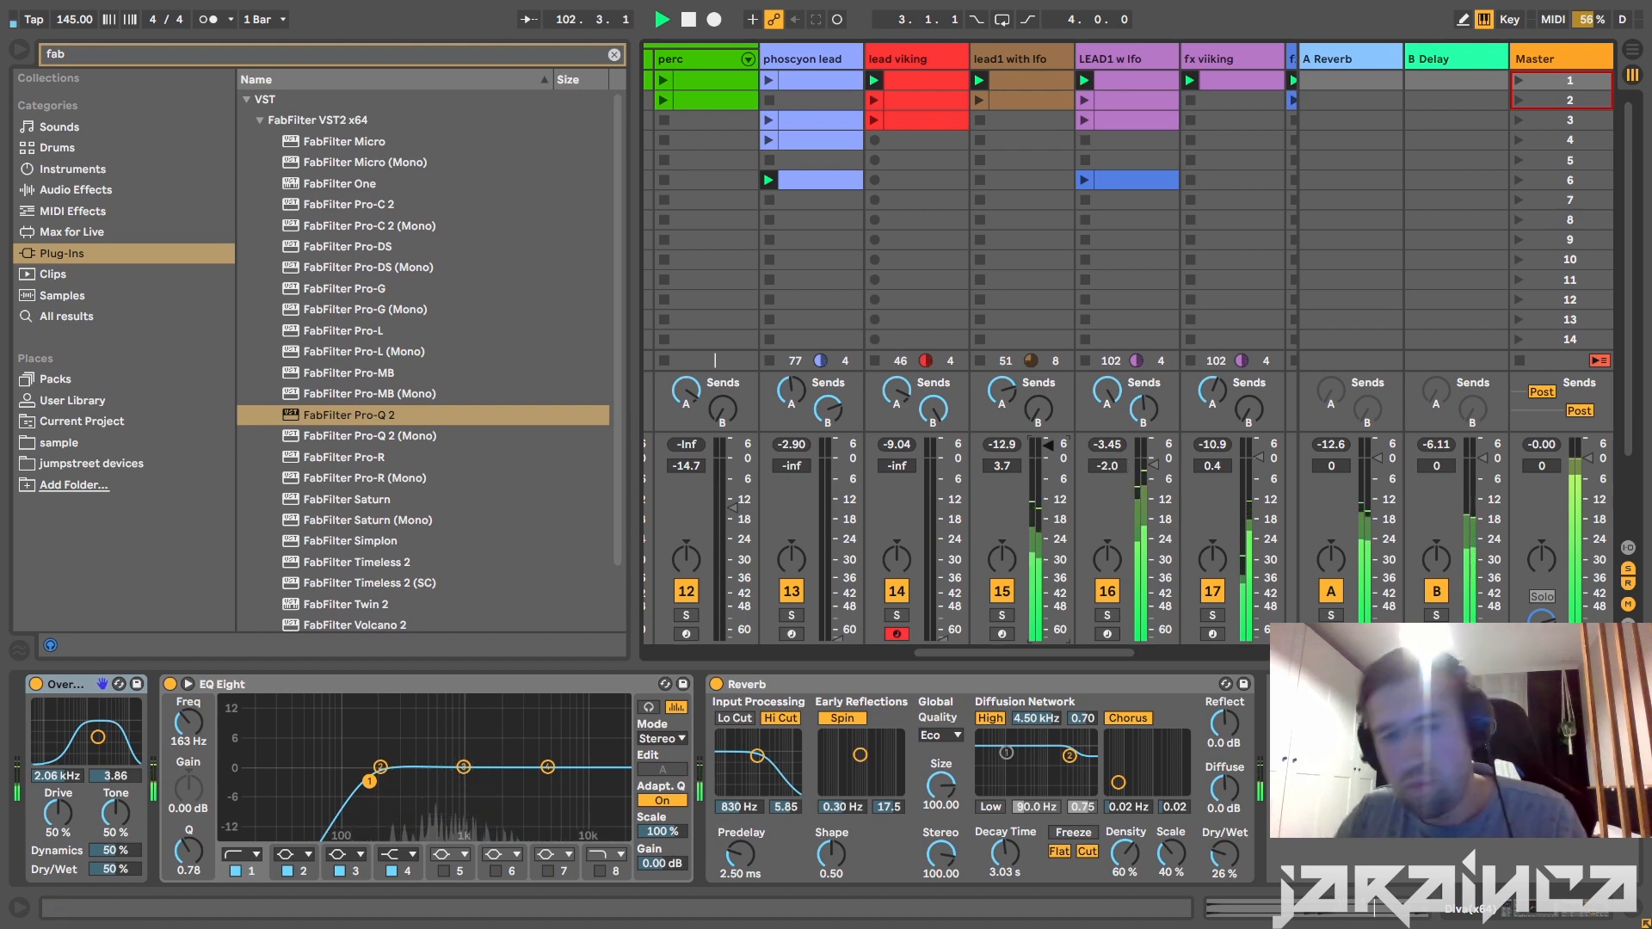
{"action": "left_click_drag", "start_coordinate": [1153, 476], "coordinate": [1153, 452]}
Deactivate the Diva(x64) track and restart playback with only the kick bass group soloed.
{"action": "left_click_drag", "start_coordinate": [1128, 654], "coordinate": [1296, 648]}
{"action": "left_click", "coordinate": [939, 594]}
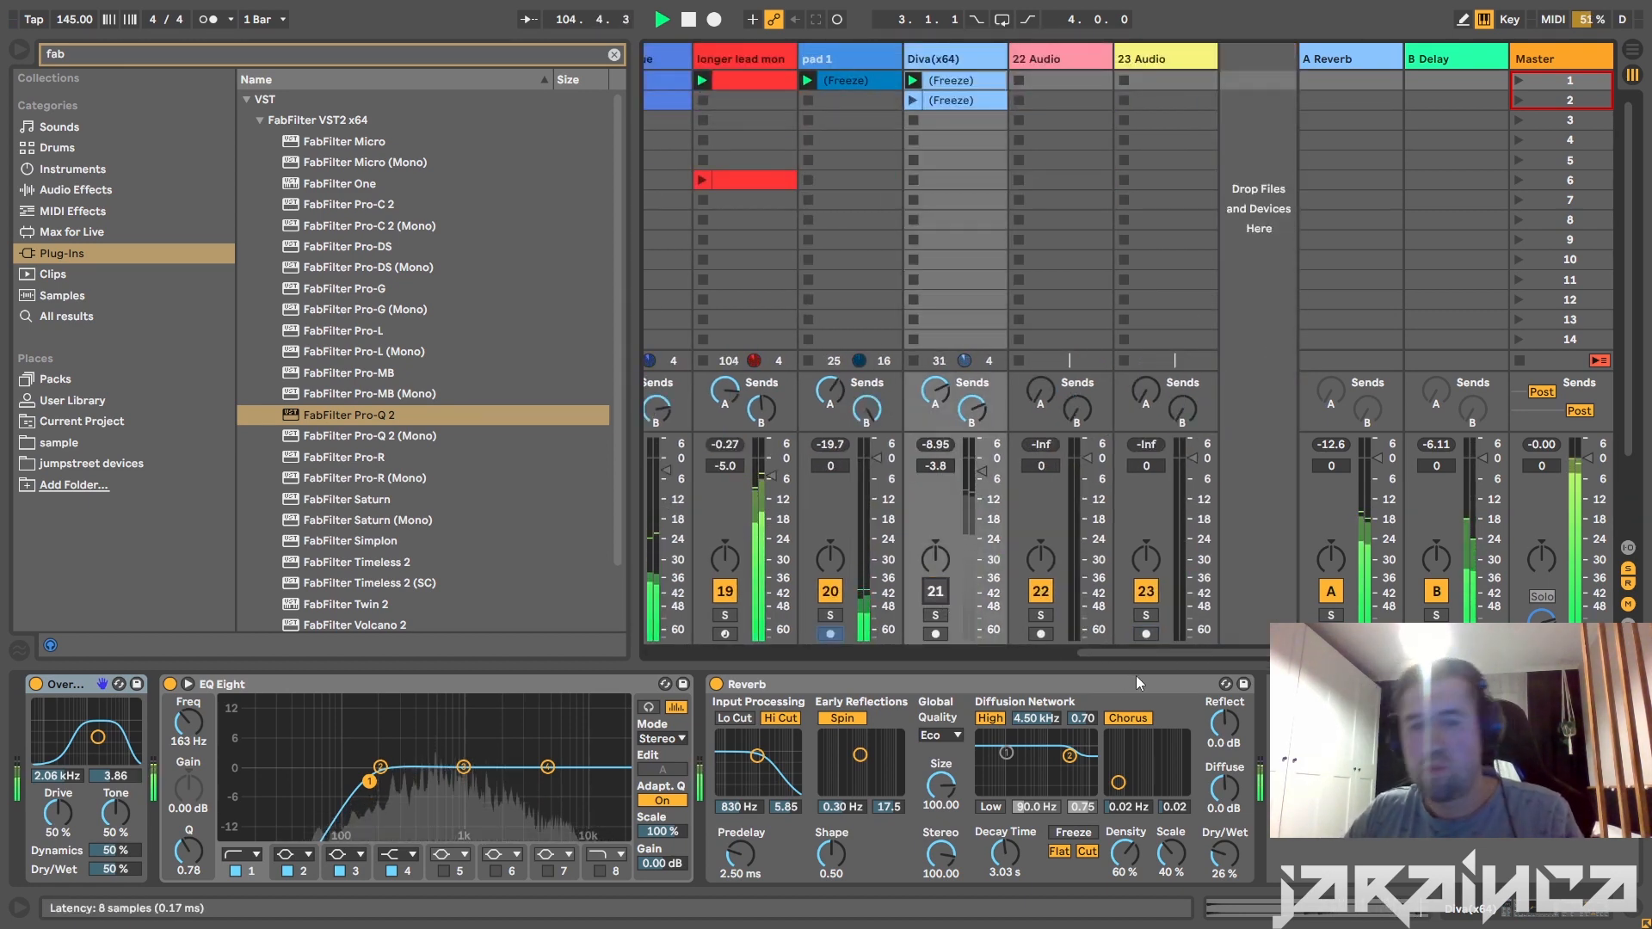
{"action": "key", "text": "space"}
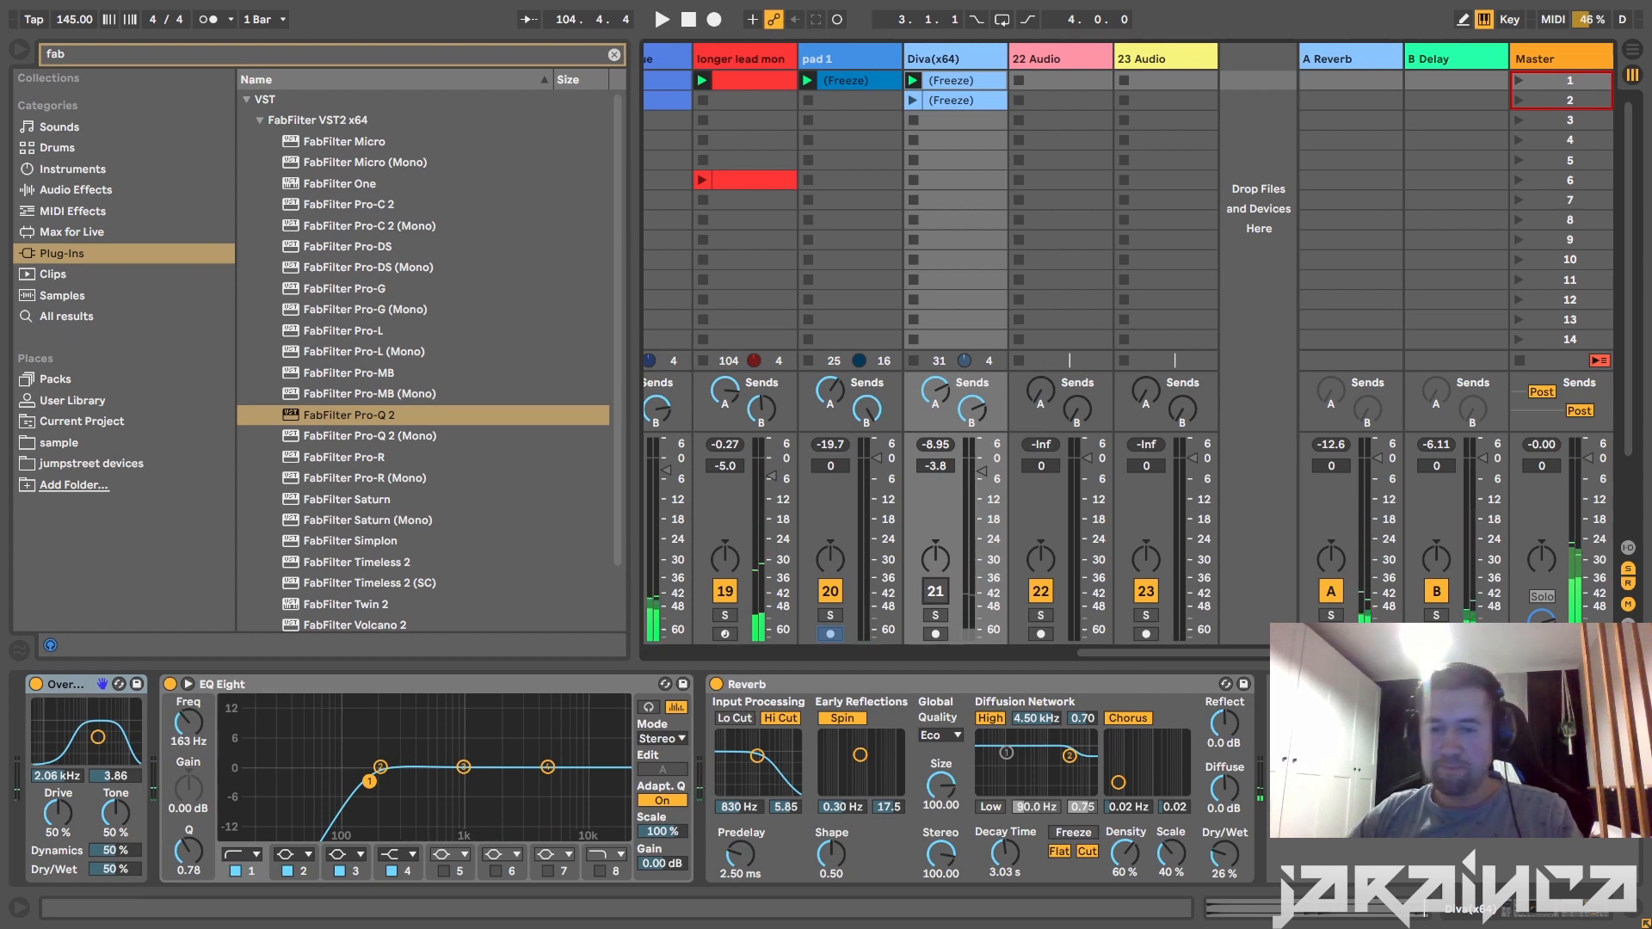
{"action": "left_click_drag", "start_coordinate": [1117, 656], "coordinate": [828, 606]}
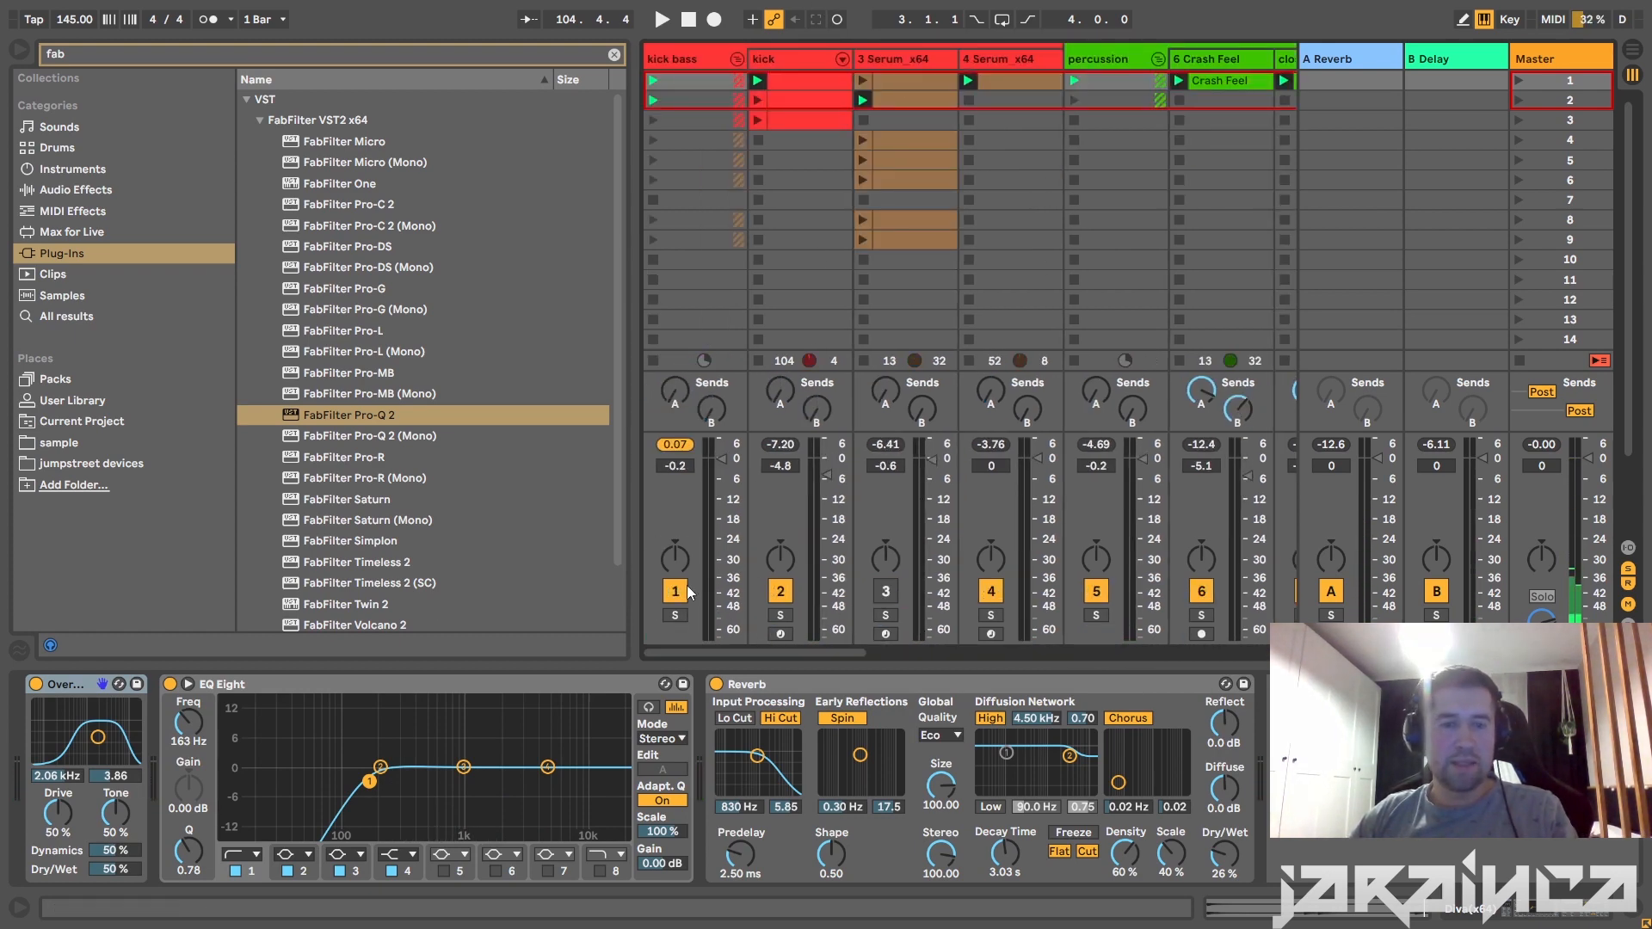
{"action": "key", "text": "space"}
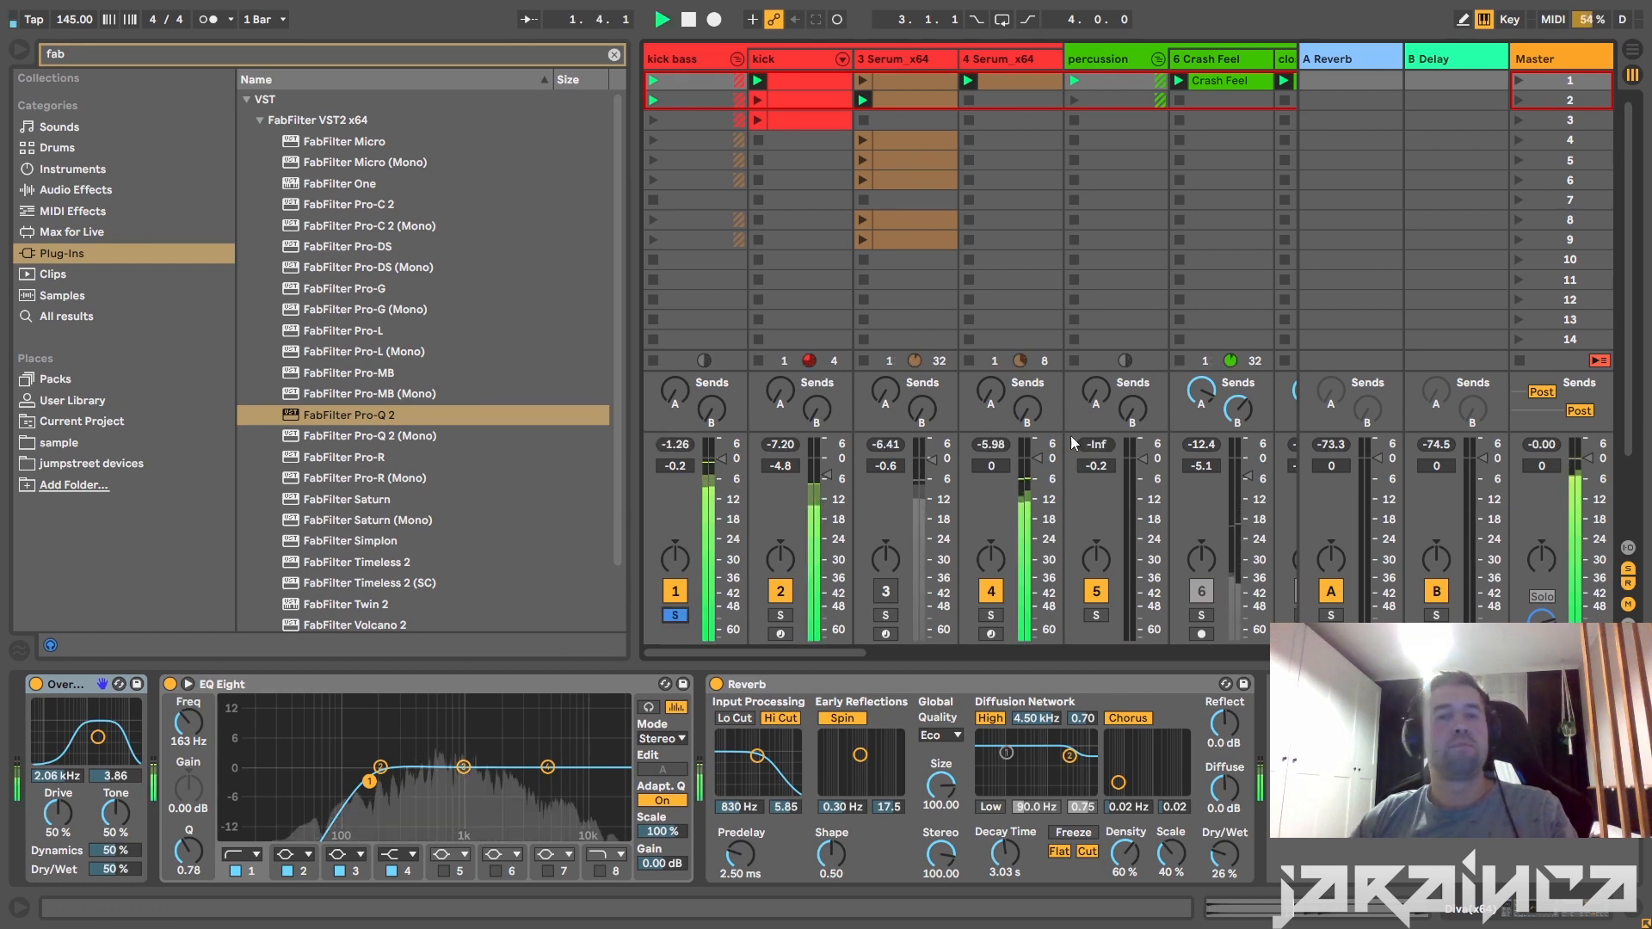
In the 4 Serum track's Serum, switch the filter type to MG Low 24 and readjust its cutoff.
{"action": "left_click", "coordinate": [1015, 62]}
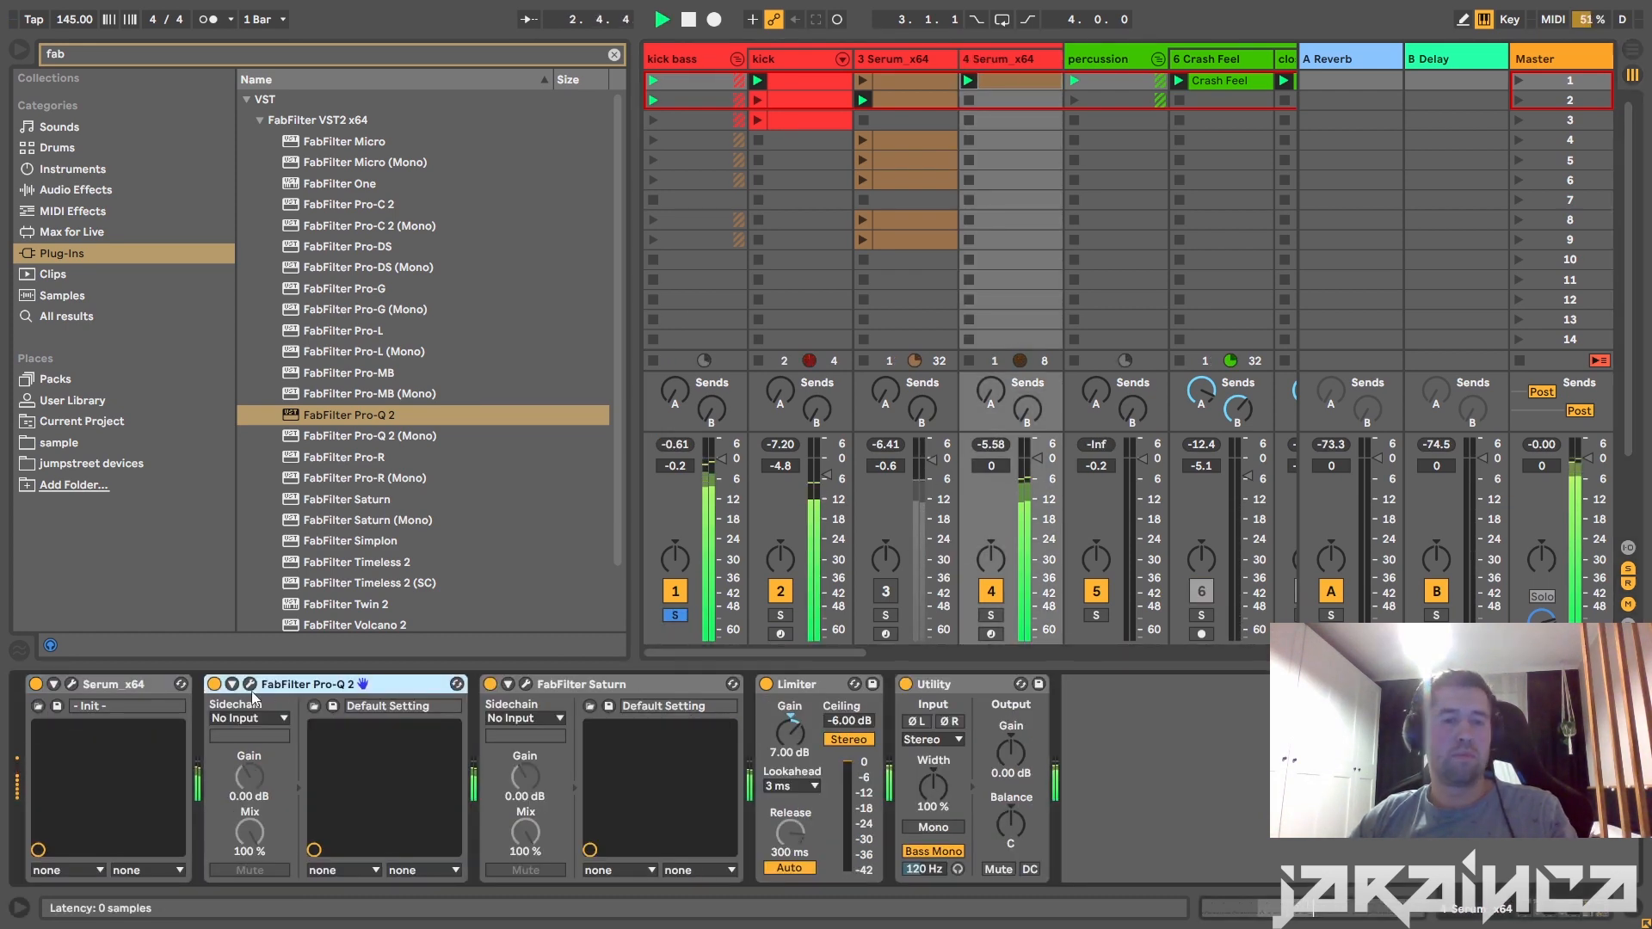
{"action": "left_click", "coordinate": [73, 684]}
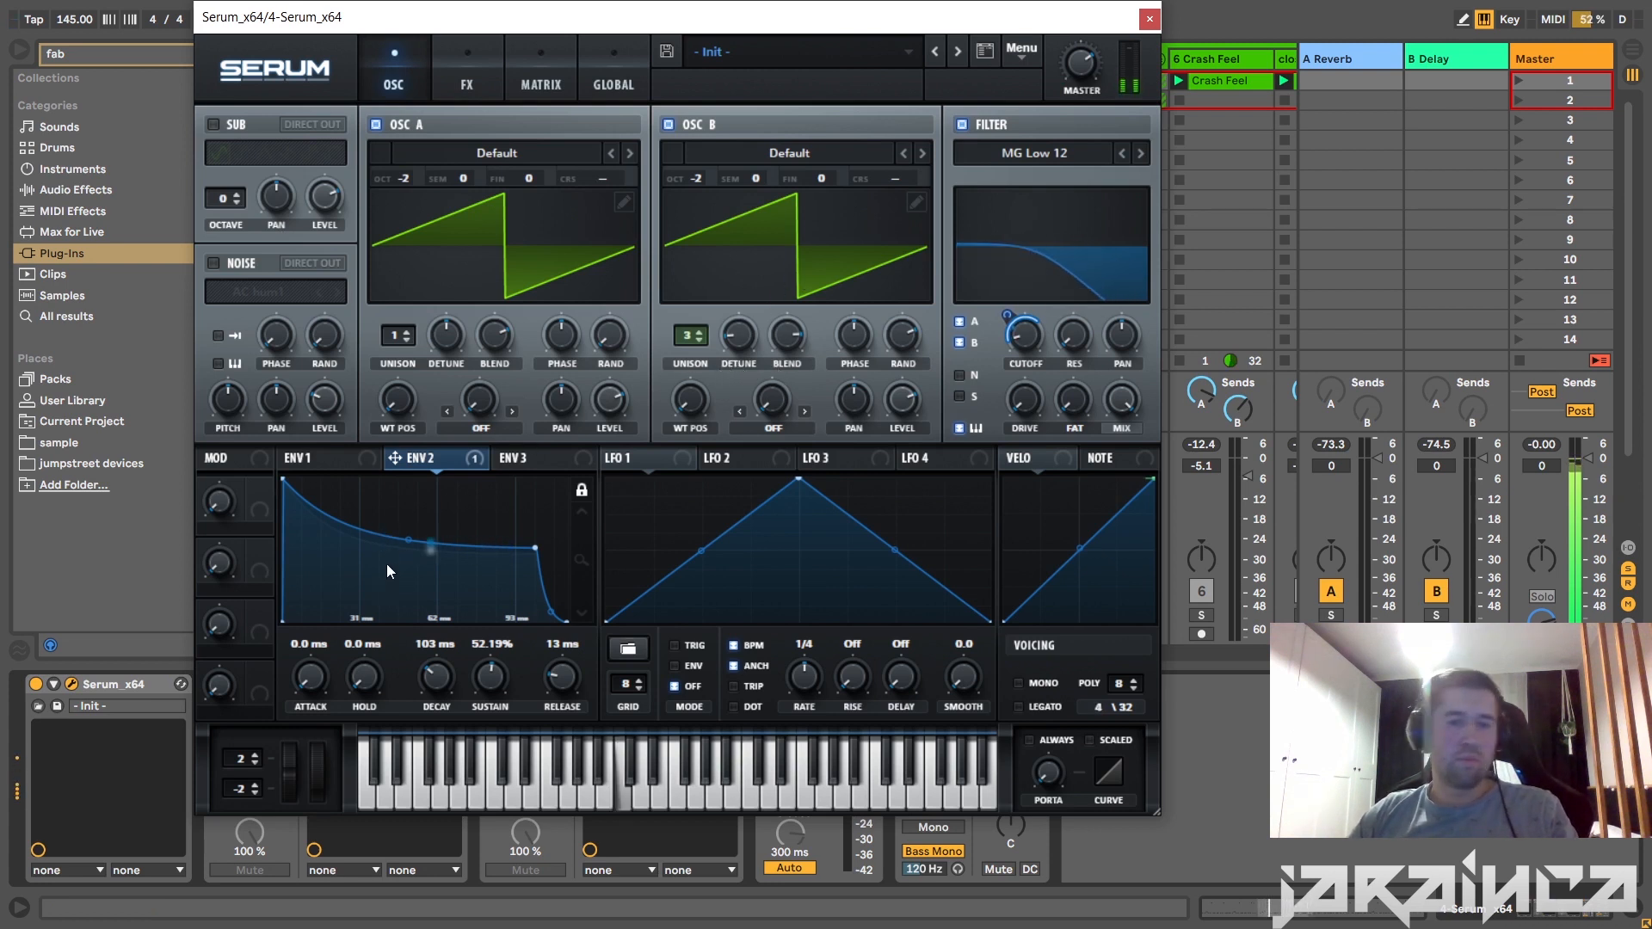
{"action": "left_click_drag", "start_coordinate": [410, 543], "coordinate": [478, 535]}
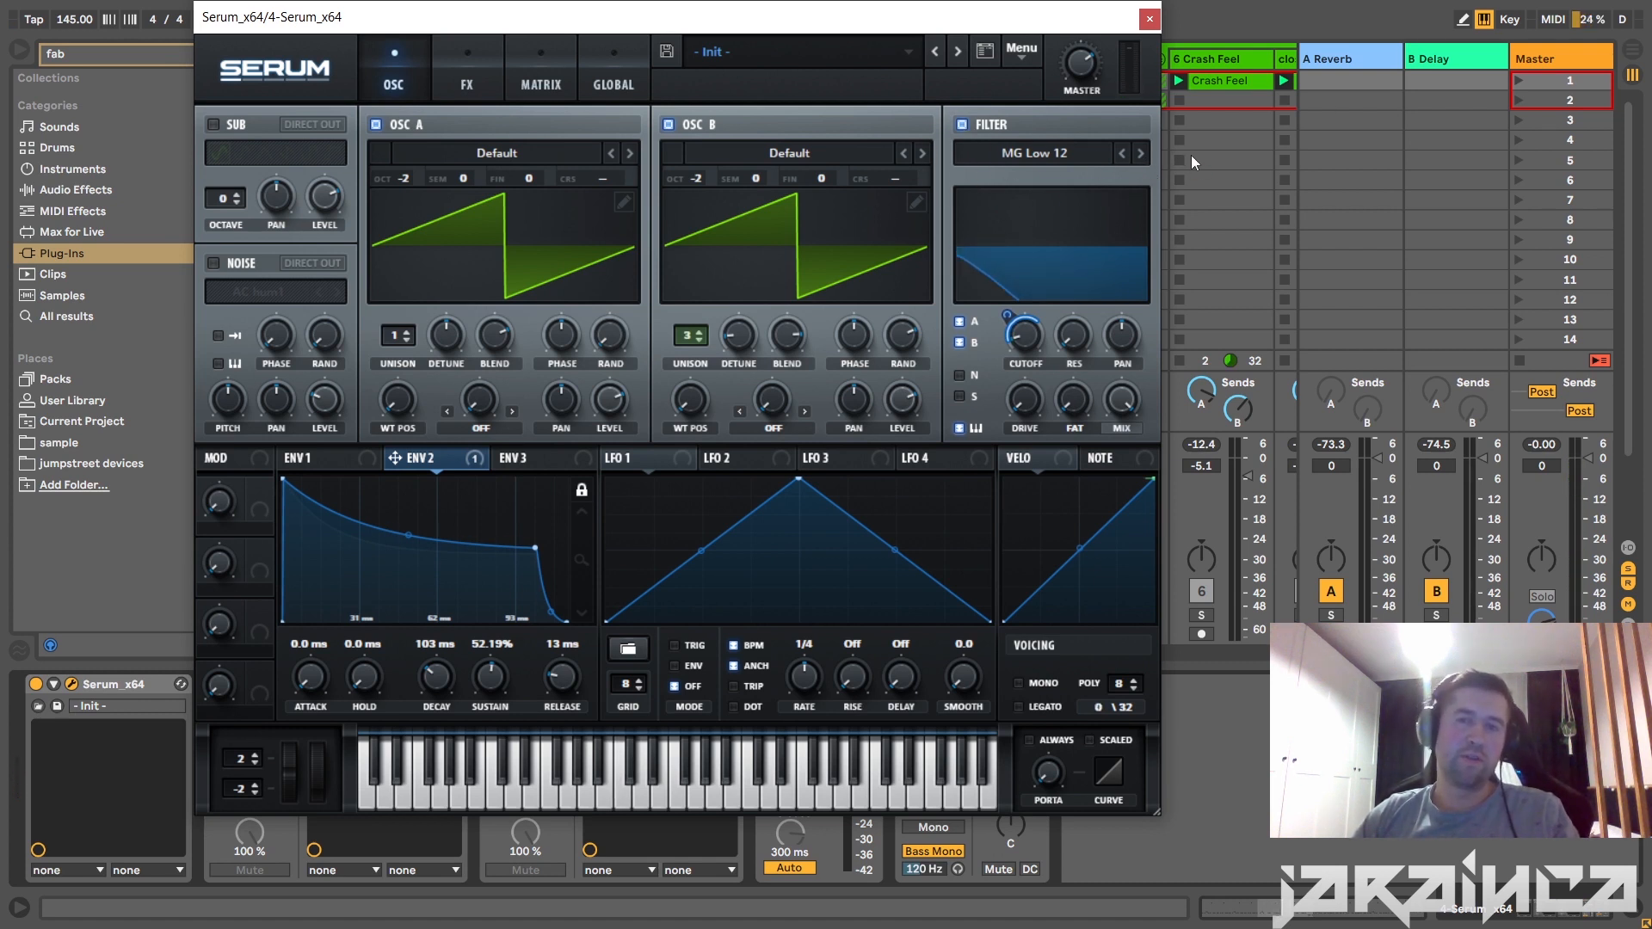
{"action": "left_click", "coordinate": [1139, 155]}
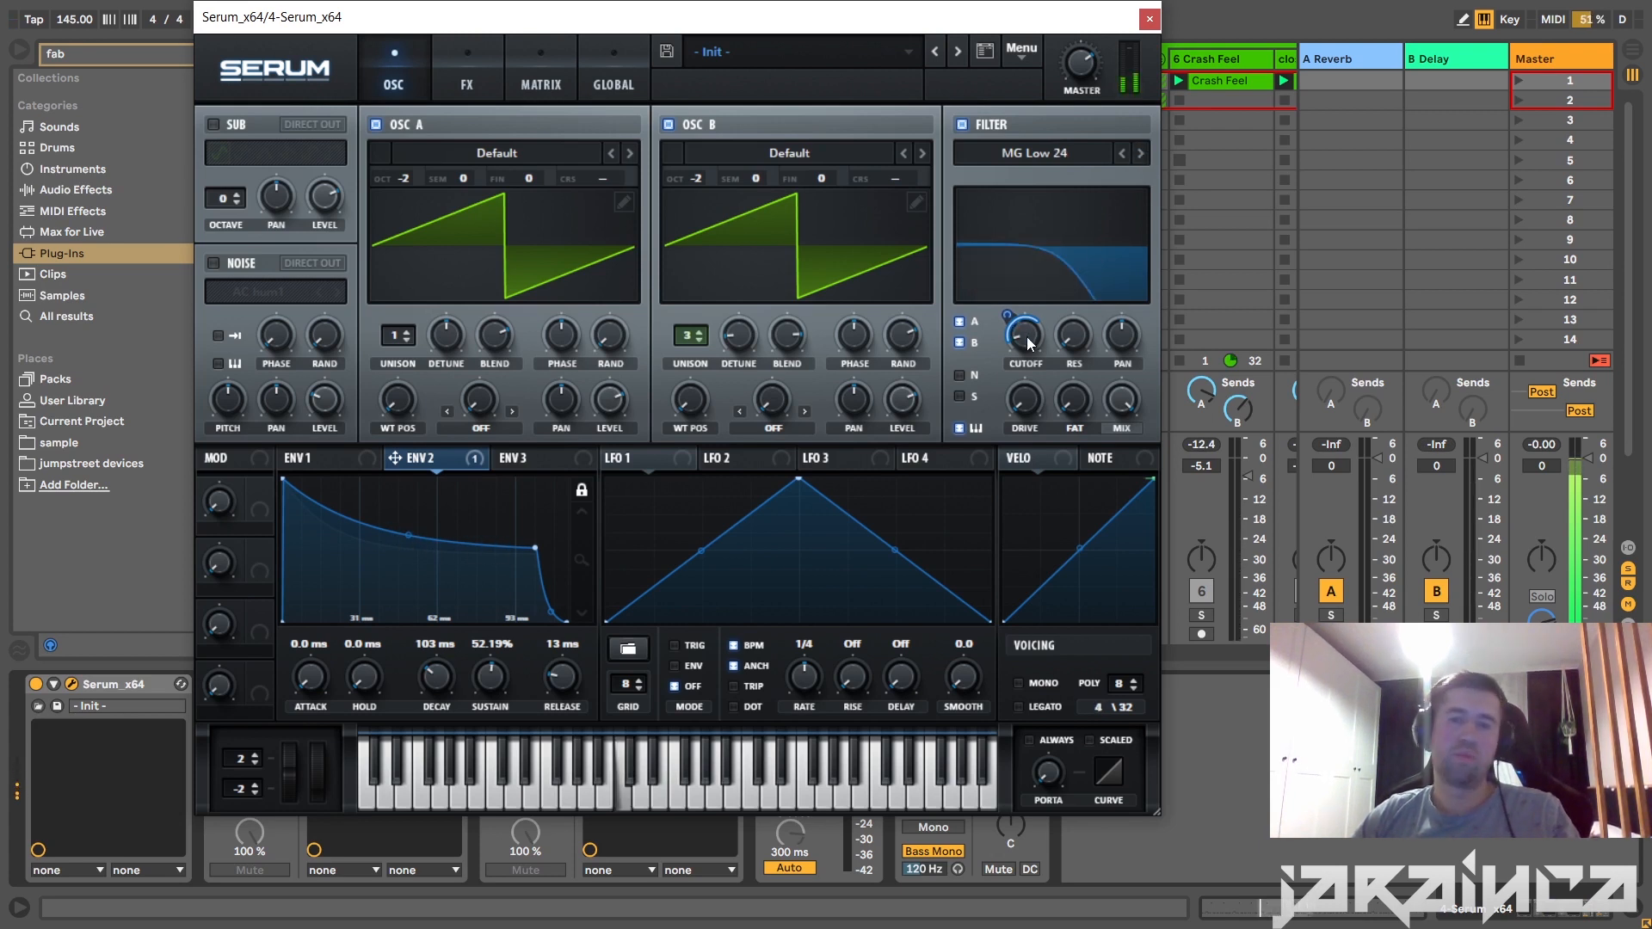
{"action": "mouse_move", "coordinate": [1033, 337]}
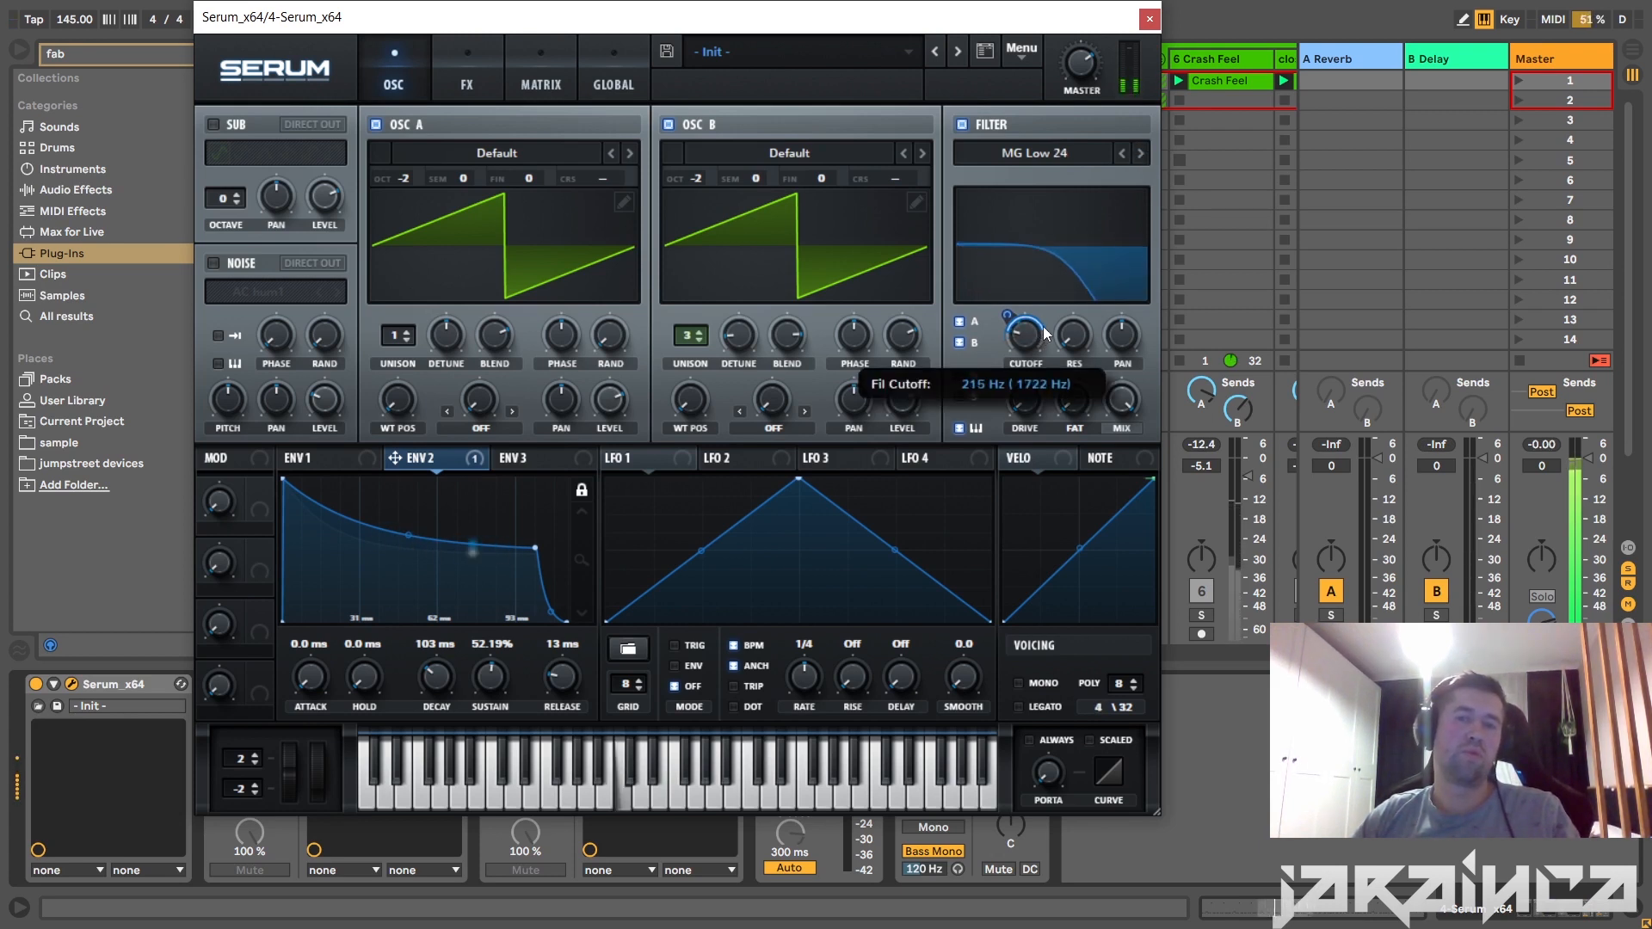
{"action": "left_click_drag", "start_coordinate": [1043, 335], "coordinate": [1045, 355]}
{"action": "left_click", "coordinate": [1150, 18]}
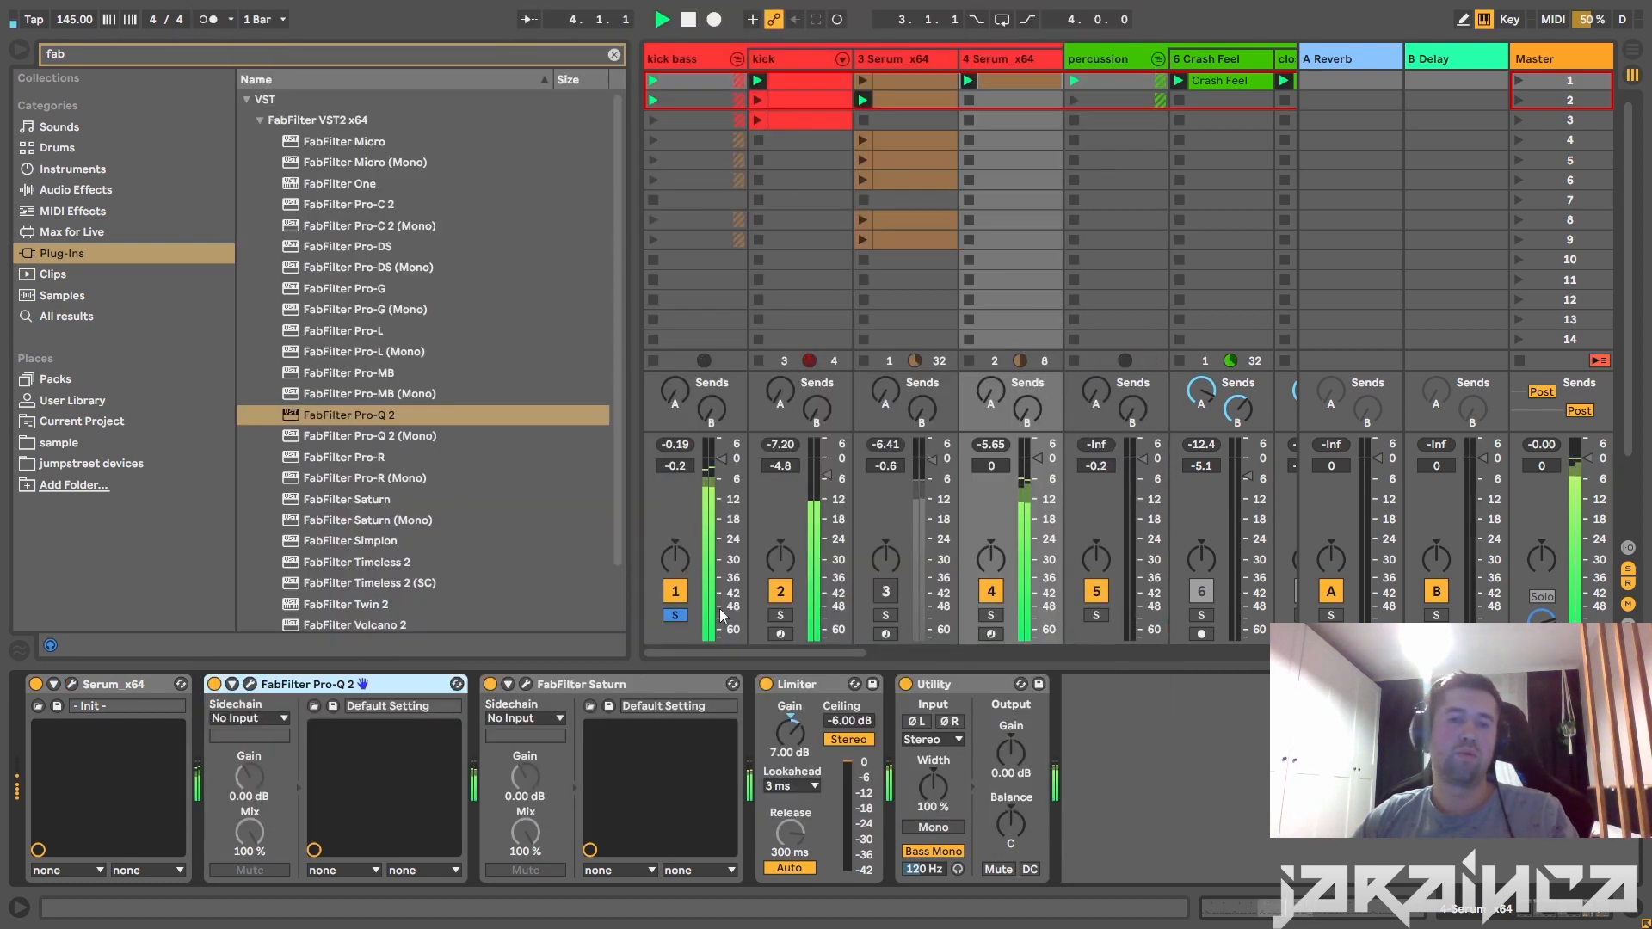
Add the percussion group at -2.5 dB and the LEAD1 w lfo track at -3.5 dB to the soloed tracks.
{"action": "left_click", "coordinate": [1094, 615], "text": "ctrl"}
{"action": "left_click_drag", "start_coordinate": [1143, 460], "coordinate": [1143, 464]}
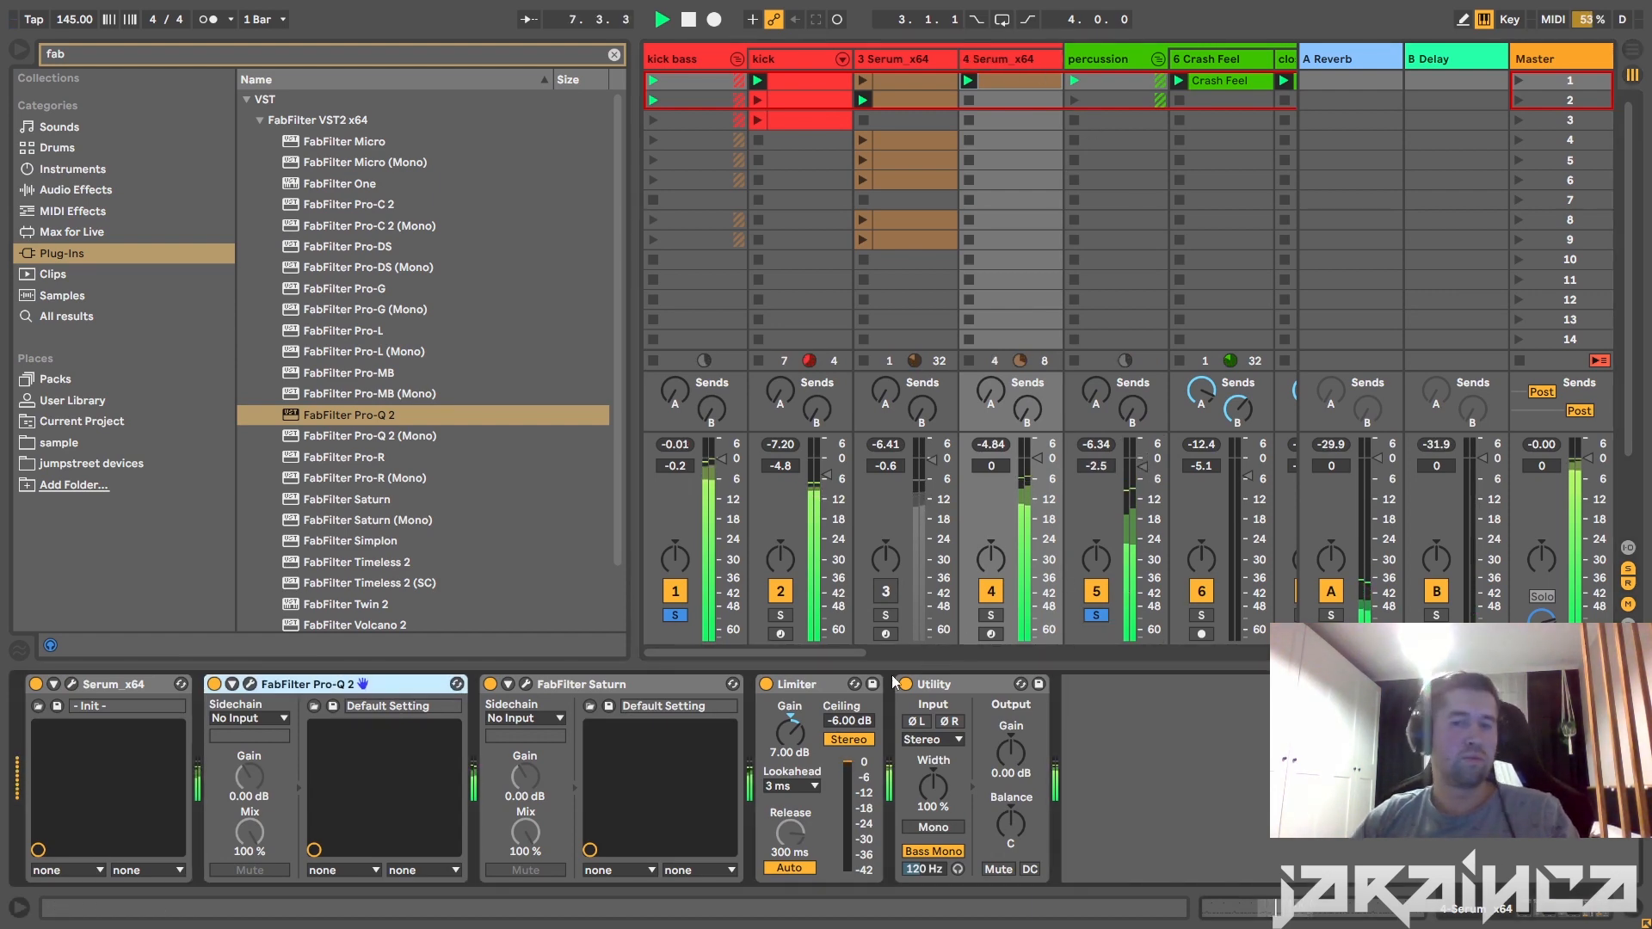
{"action": "left_click_drag", "start_coordinate": [758, 653], "coordinate": [1075, 626]}
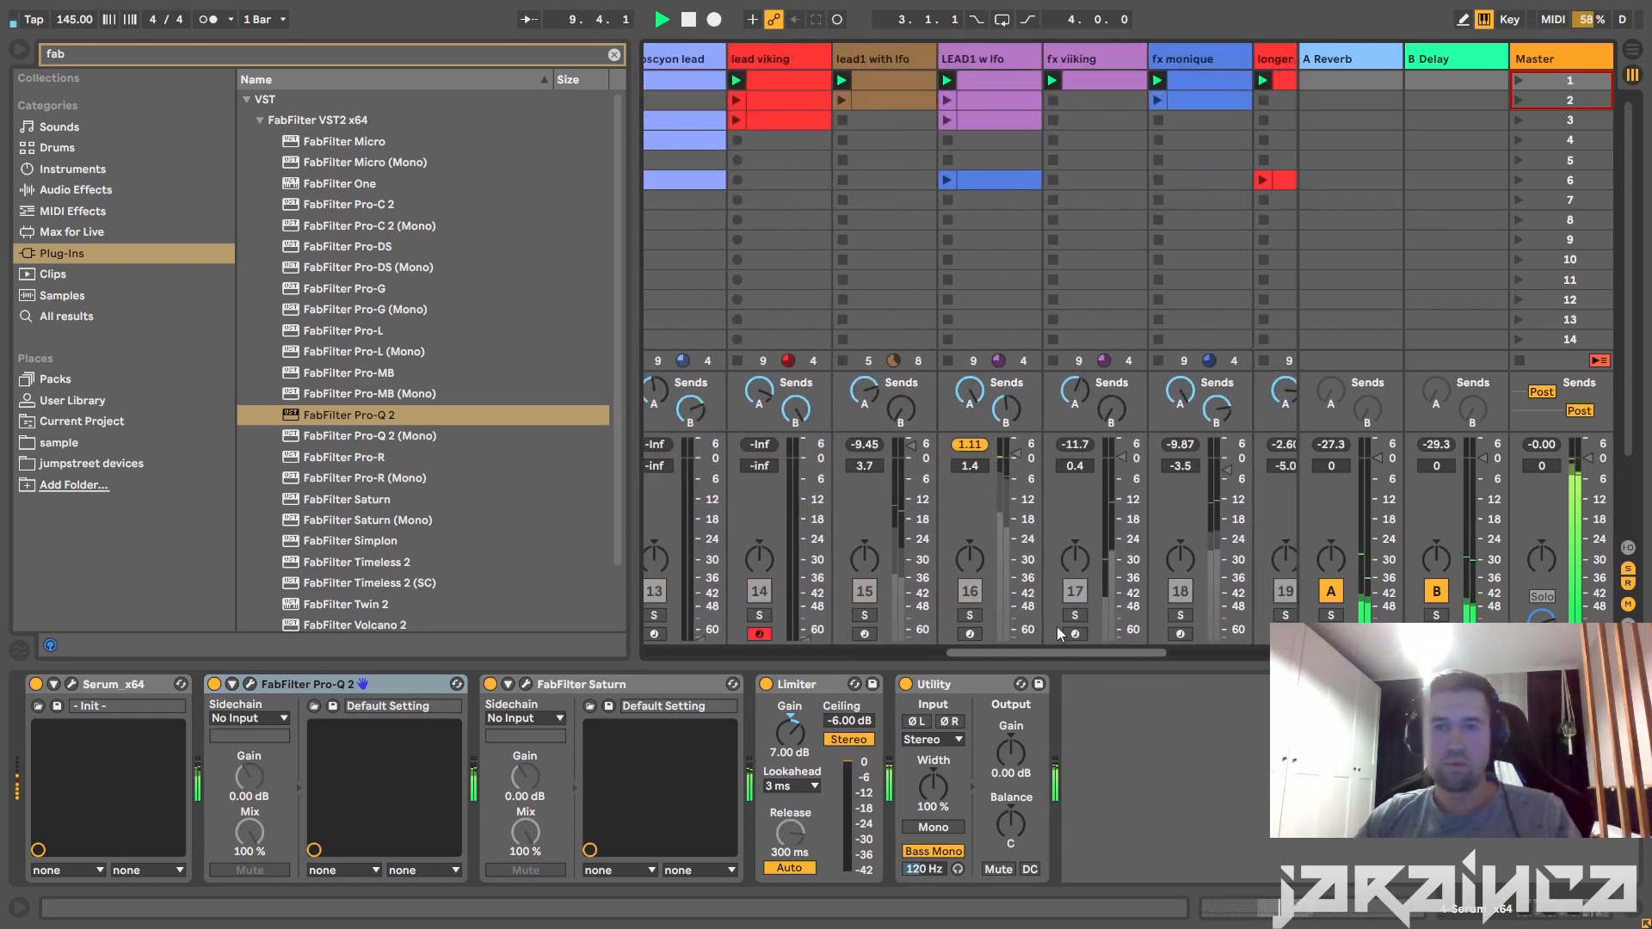
{"action": "left_click", "coordinate": [970, 615]}
{"action": "left_click_drag", "start_coordinate": [970, 466], "coordinate": [970, 480]}
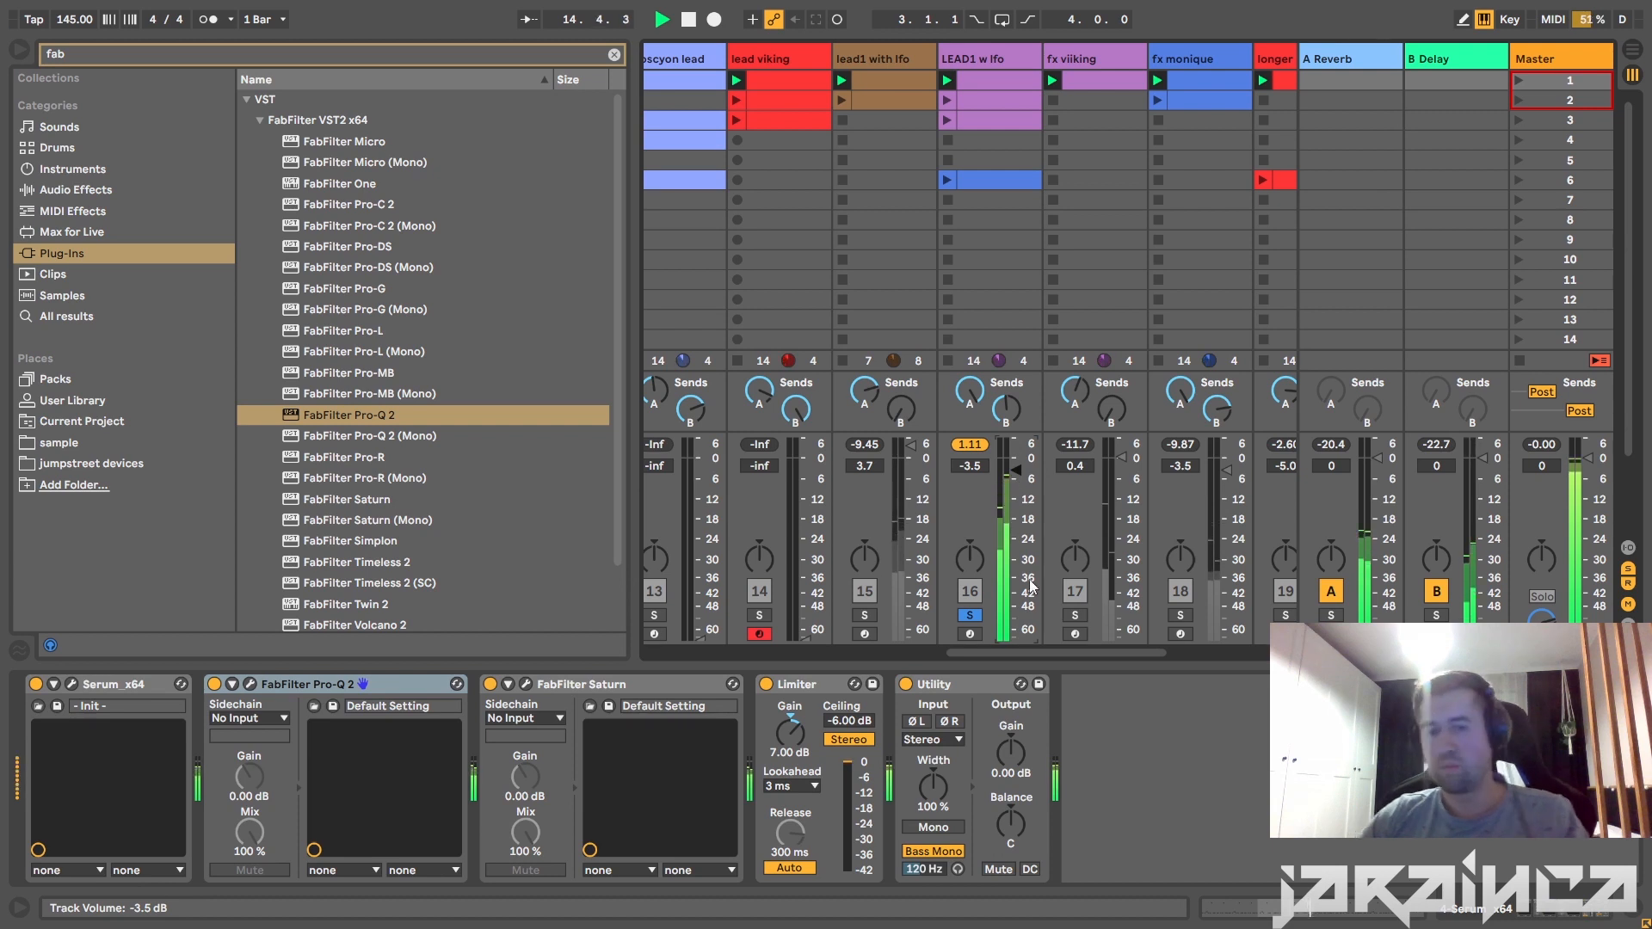
Also solo the fx monique track at -6.5 dB and the Diva(x64) track at -1.9 dB.
{"action": "left_click_drag", "start_coordinate": [1055, 649], "coordinate": [1107, 647]}
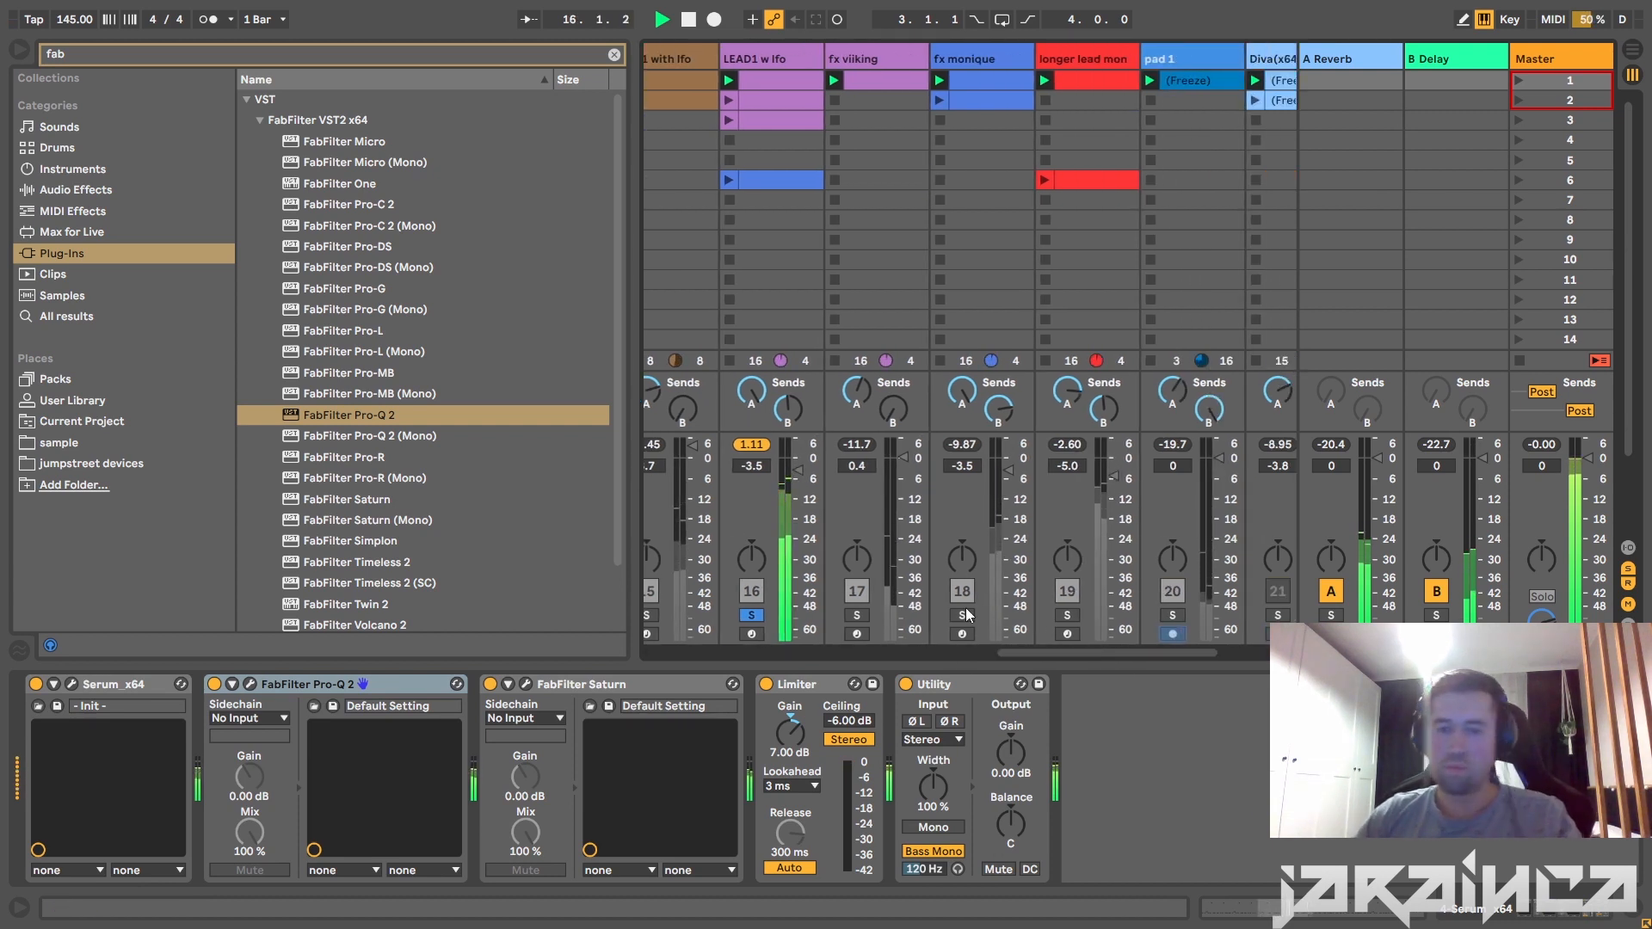
{"action": "left_click_drag", "start_coordinate": [1056, 654], "coordinate": [1081, 652]}
{"action": "left_click_drag", "start_coordinate": [869, 465], "coordinate": [914, 481]}
{"action": "mouse_move", "coordinate": [1207, 653]}
{"action": "left_mouse_down"}
{"action": "mouse_move", "coordinate": [1241, 649]}
{"action": "mouse_move", "coordinate": [995, 652]}
{"action": "mouse_move", "coordinate": [1226, 649]}
{"action": "left_mouse_up"}
{"action": "left_click", "coordinate": [936, 616]}
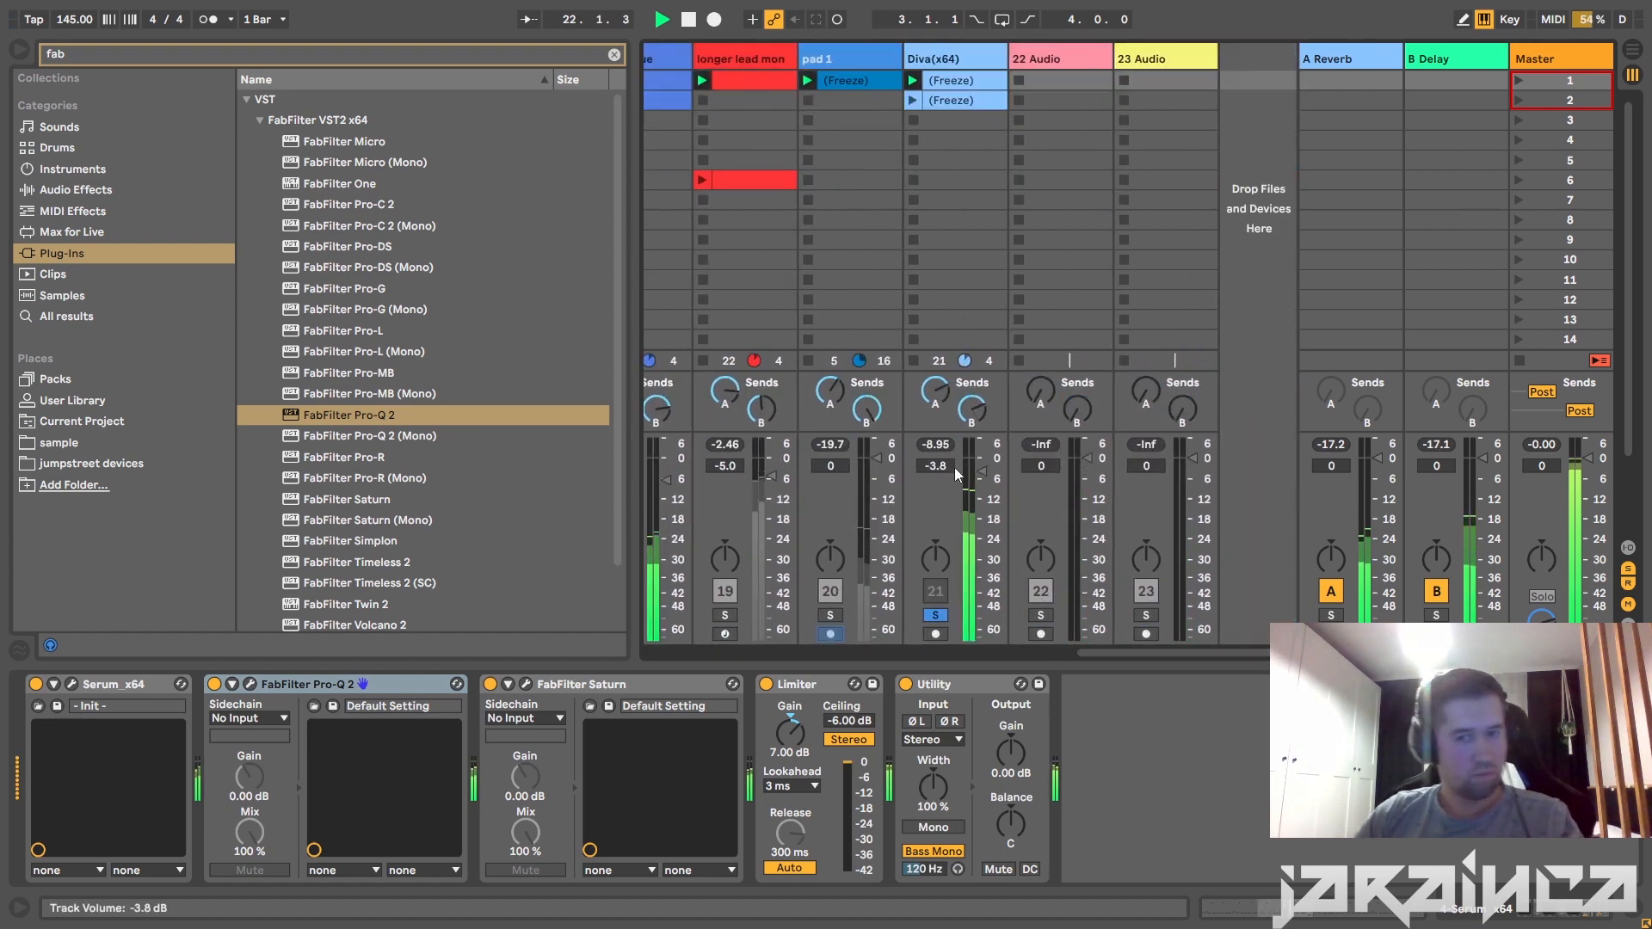
{"action": "left_click_drag", "start_coordinate": [953, 468], "coordinate": [954, 460]}
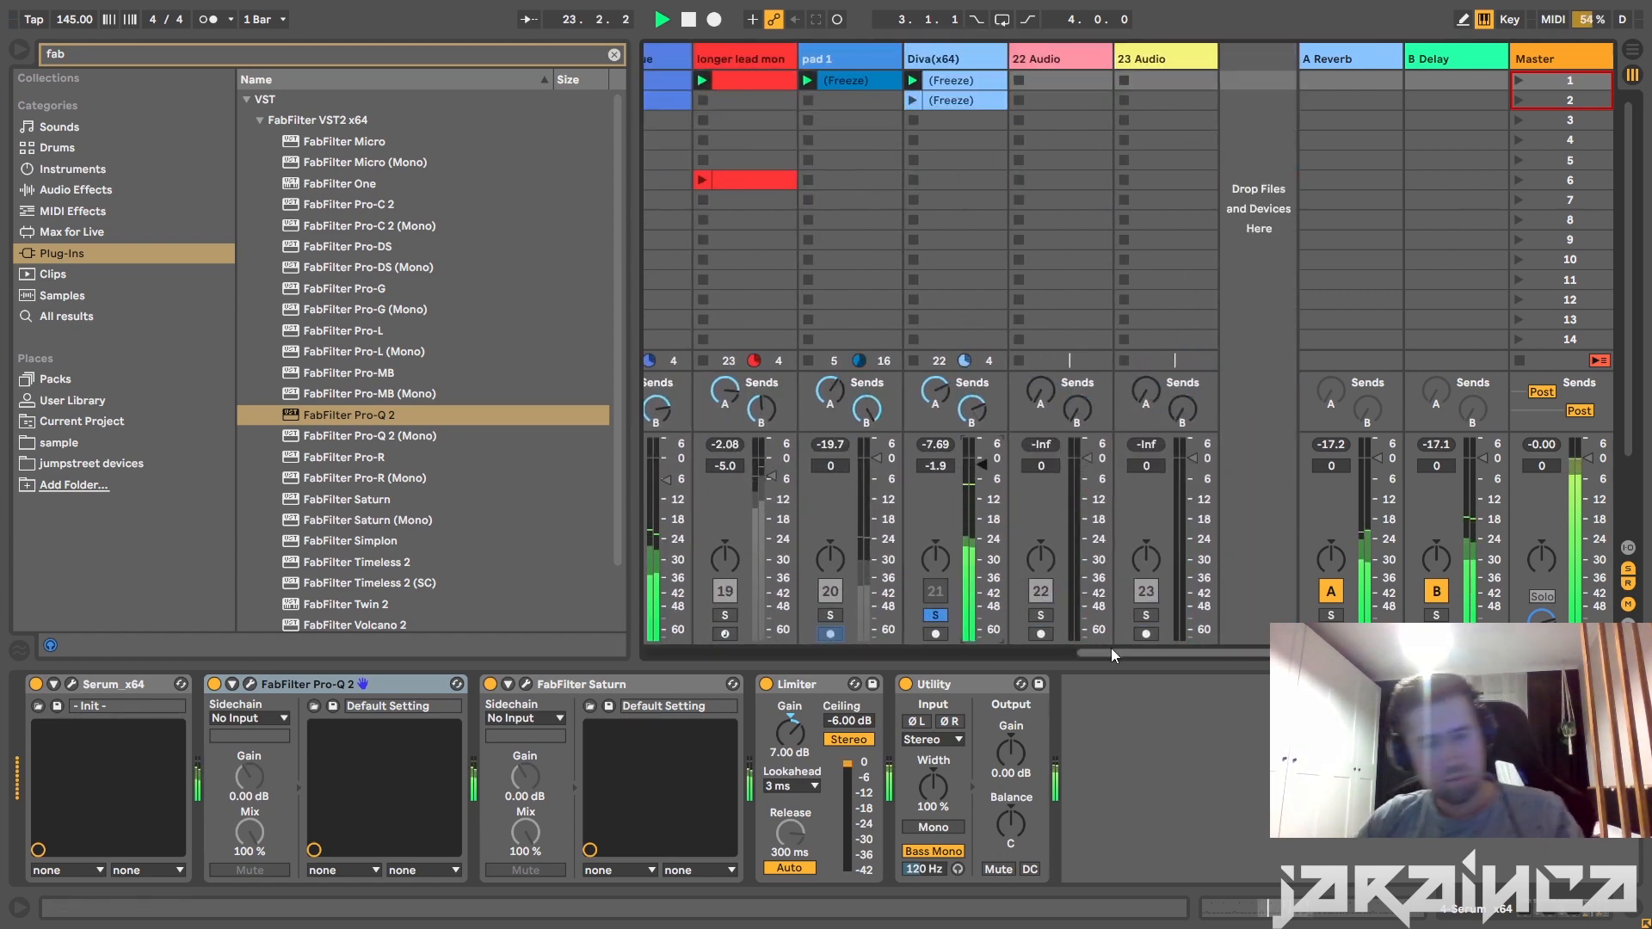
Launch the perc clip in scene 1 and raise the perc track's volume to -4.0 dB.
{"action": "left_click_drag", "start_coordinate": [1112, 651], "coordinate": [880, 626]}
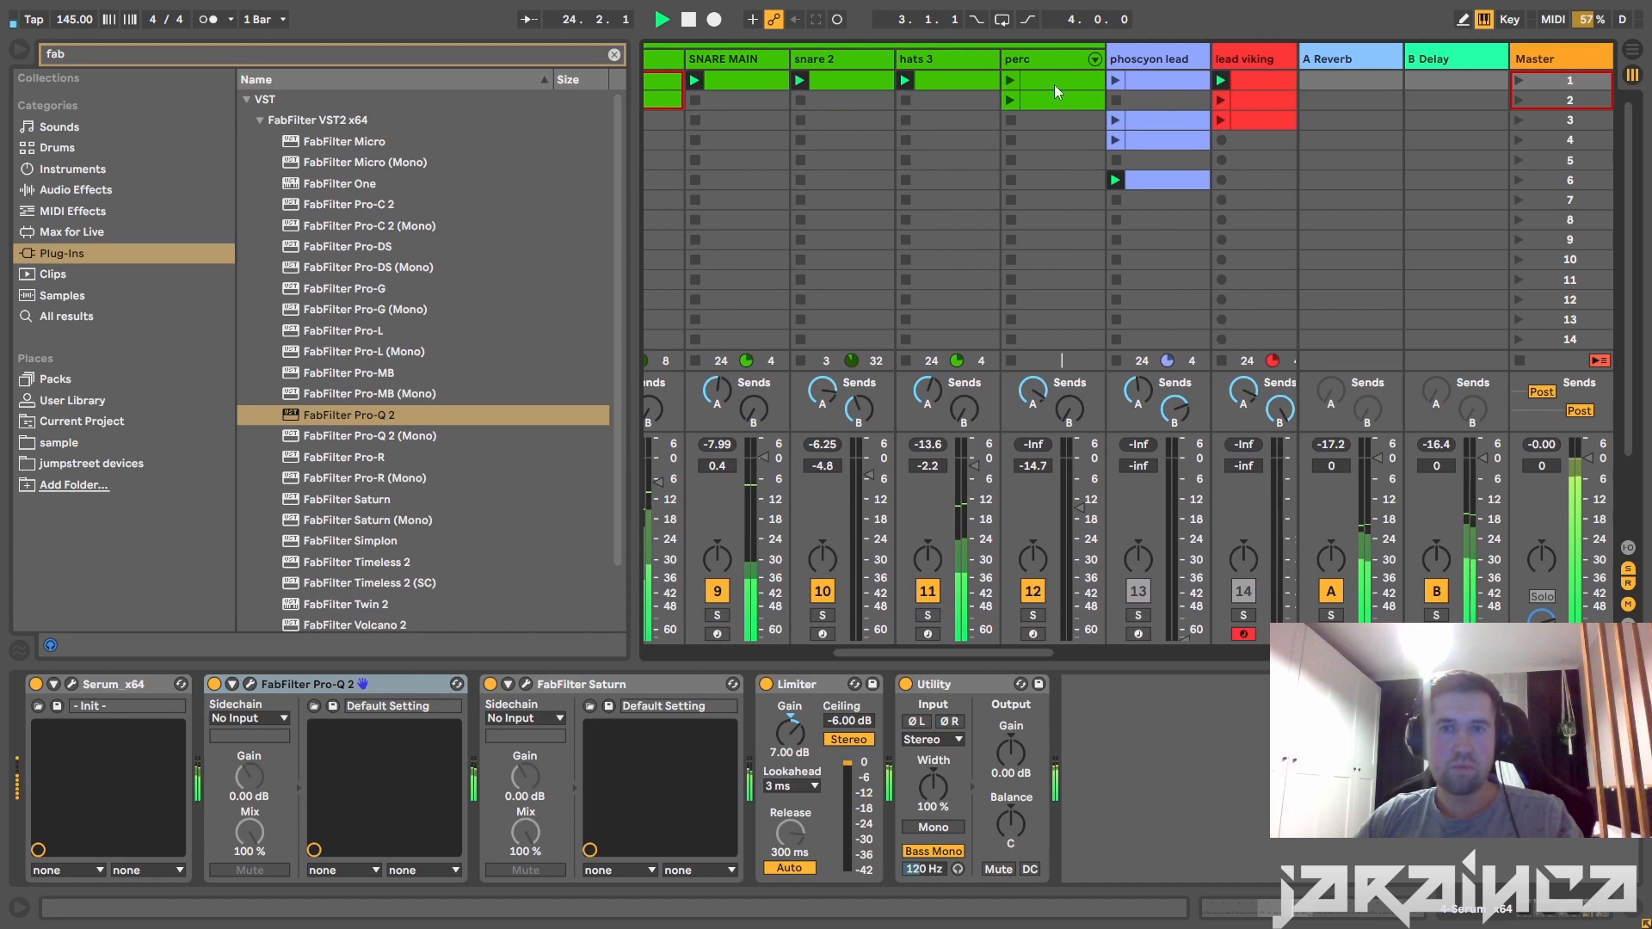
{"action": "left_click", "coordinate": [1011, 81]}
{"action": "left_click_drag", "start_coordinate": [1044, 467], "coordinate": [1044, 427]}
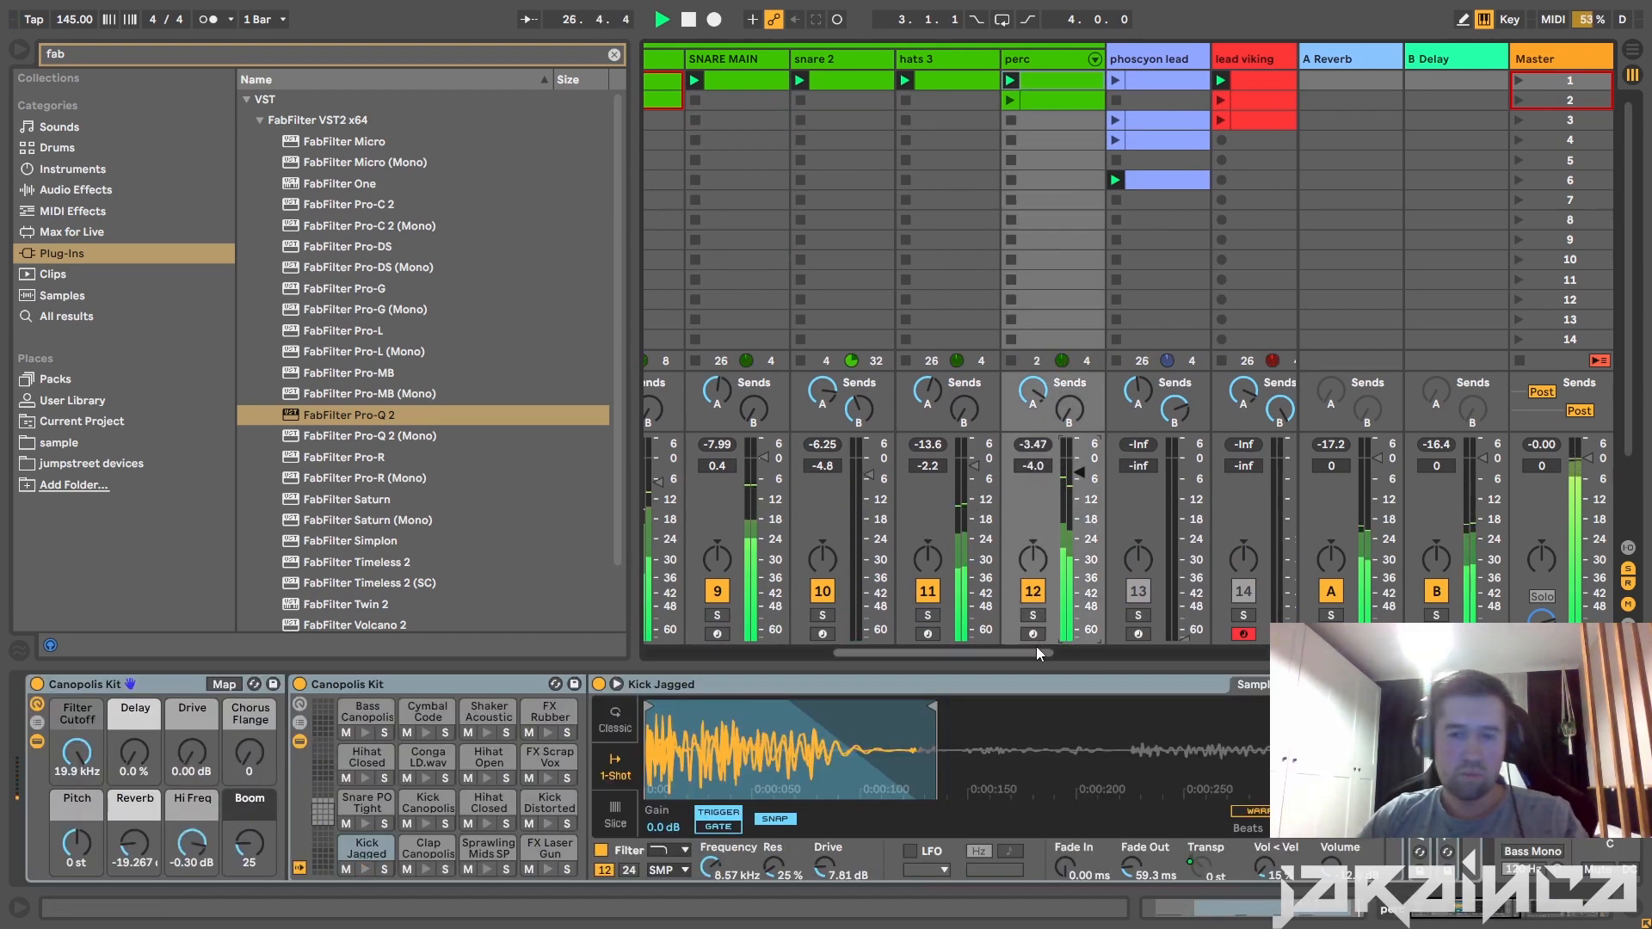
Lower the kick track's volume to -5.5 dB and launch its clip in scene 3.
{"action": "left_click_drag", "start_coordinate": [943, 653], "coordinate": [753, 652]}
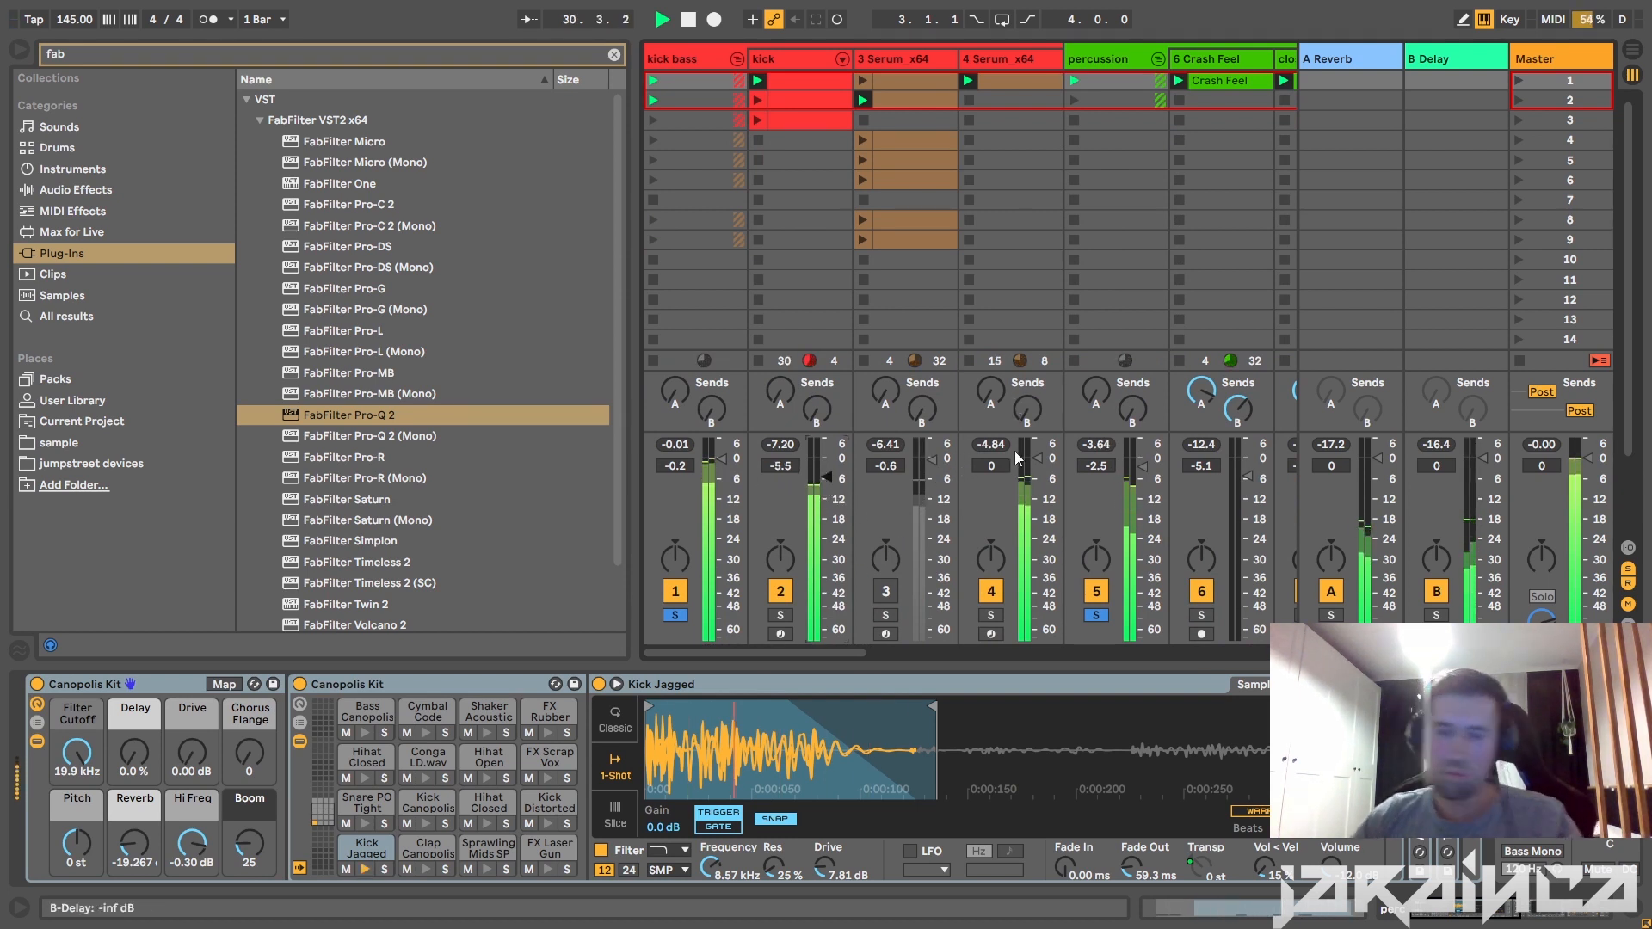
{"action": "left_click", "coordinate": [757, 119]}
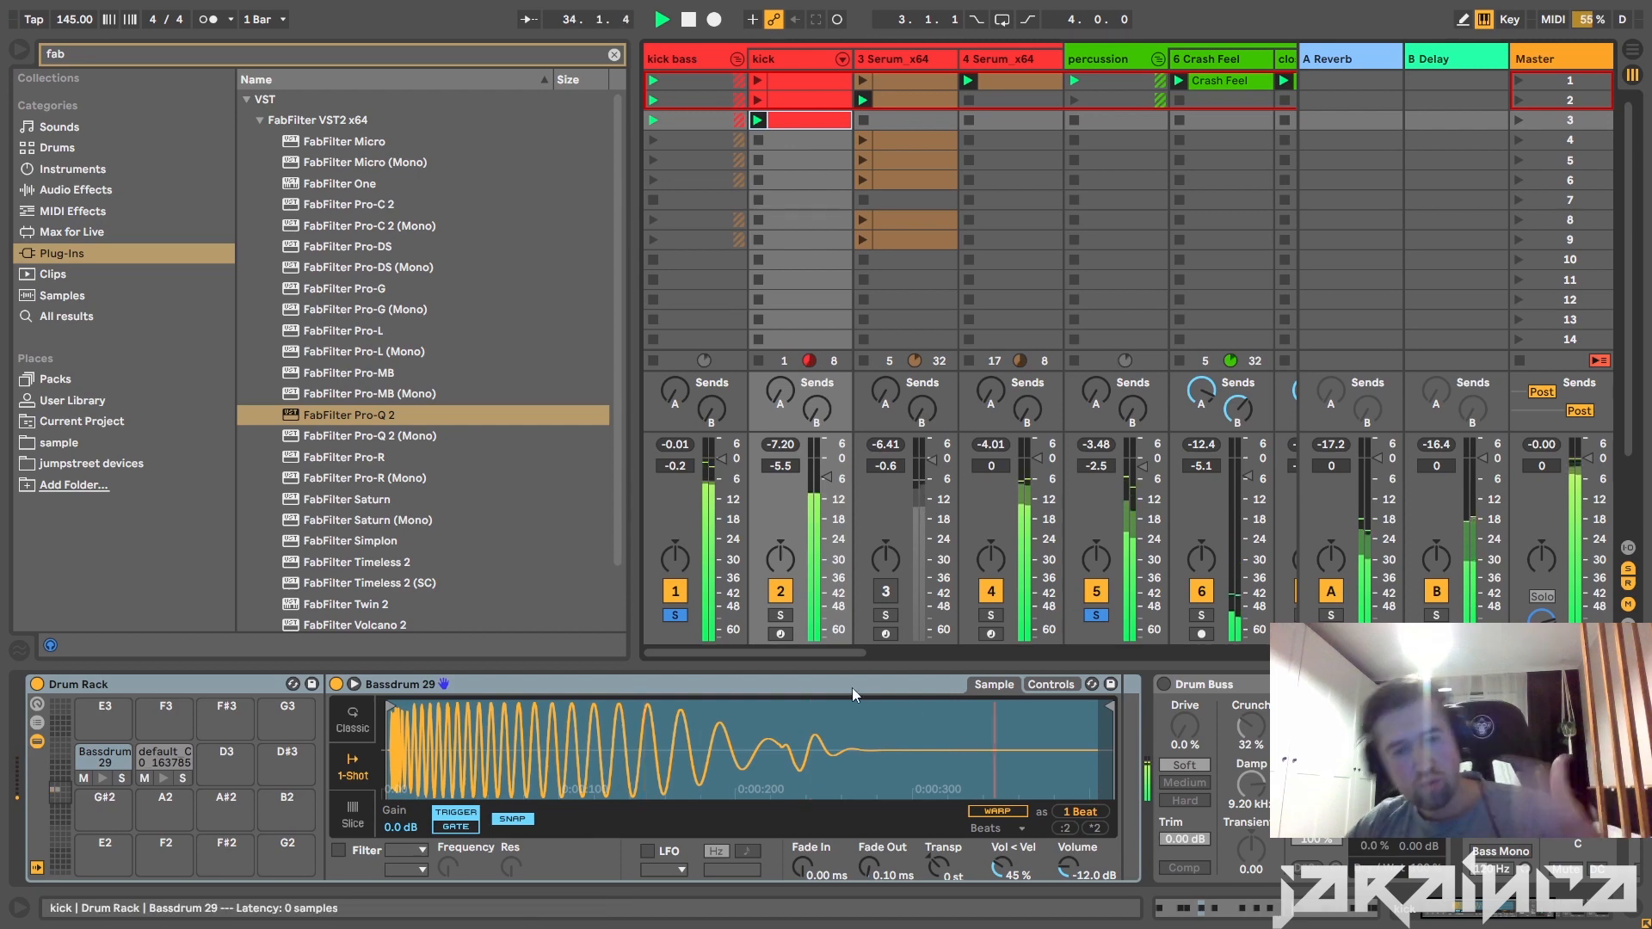
Check the lead and percussion tracks in the mixer while the mix plays, and stop playback.
{"action": "left_click_drag", "start_coordinate": [839, 655], "coordinate": [1138, 620]}
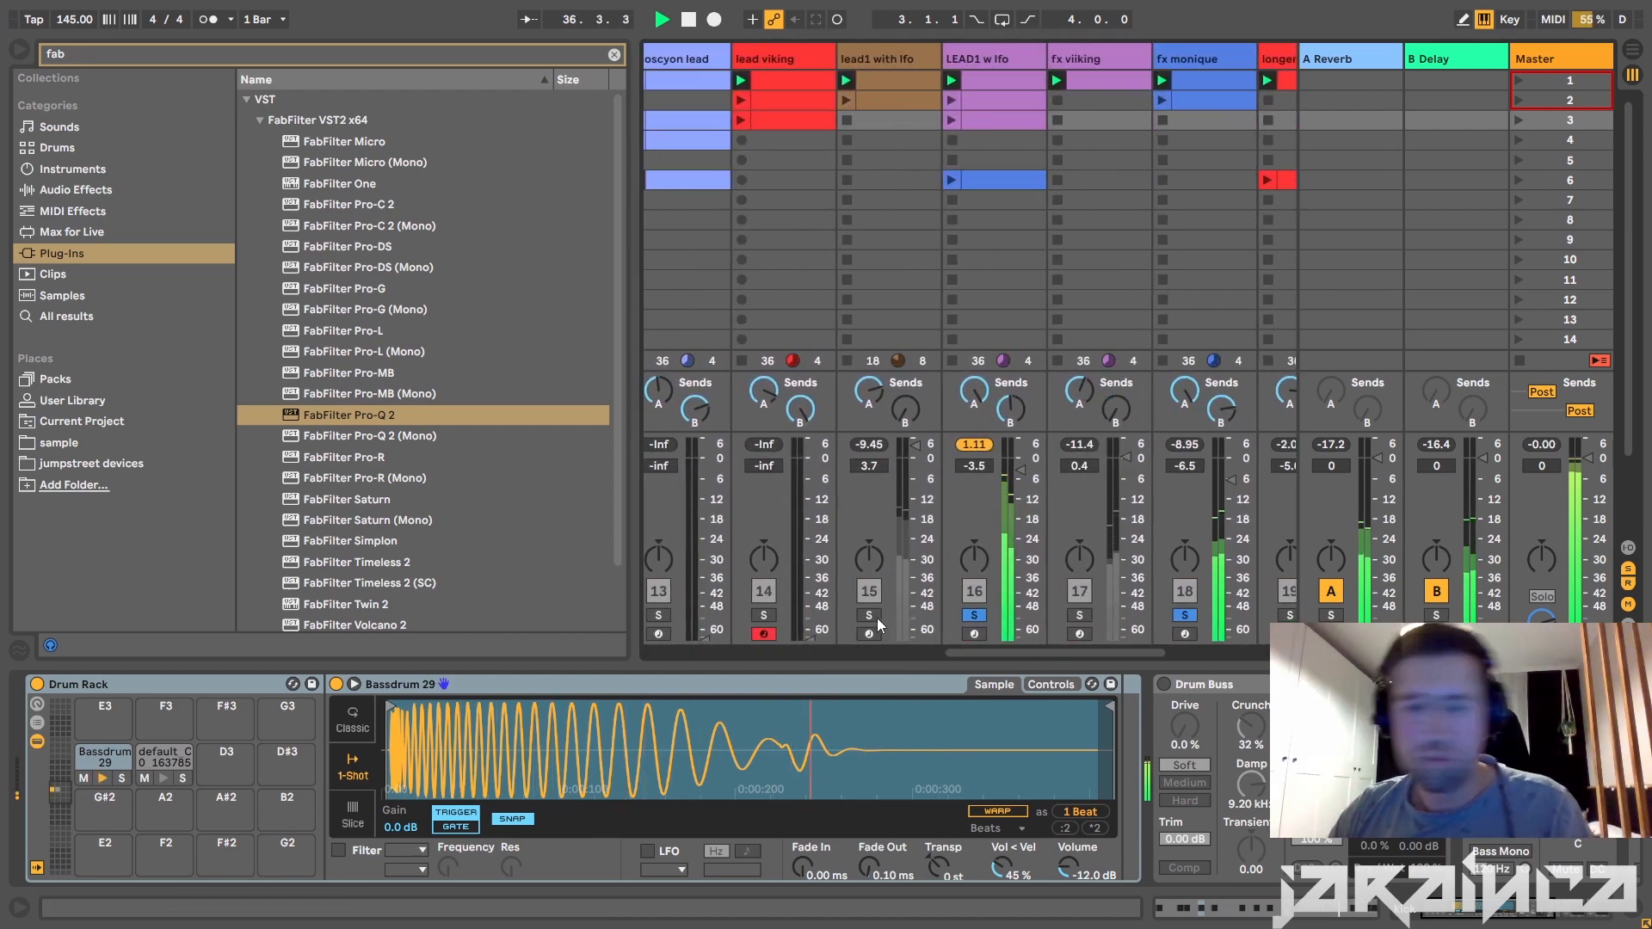
{"action": "left_click_drag", "start_coordinate": [1024, 648], "coordinate": [818, 635]}
{"action": "key", "text": "space"}
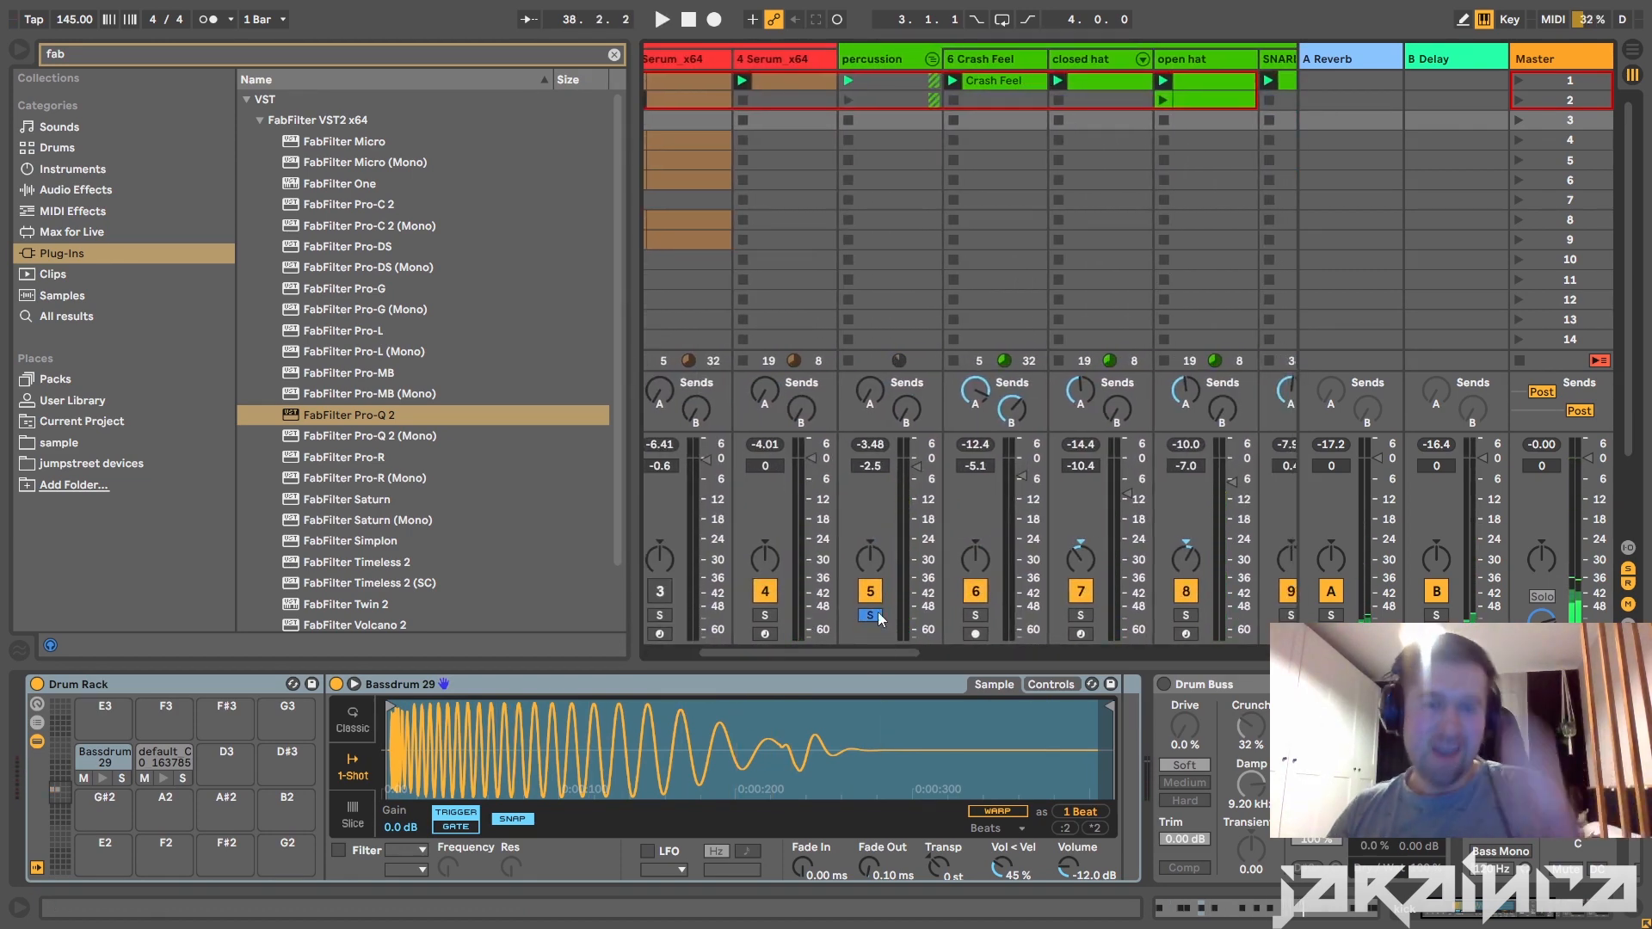
{"action": "left_click_drag", "start_coordinate": [852, 656], "coordinate": [639, 655]}
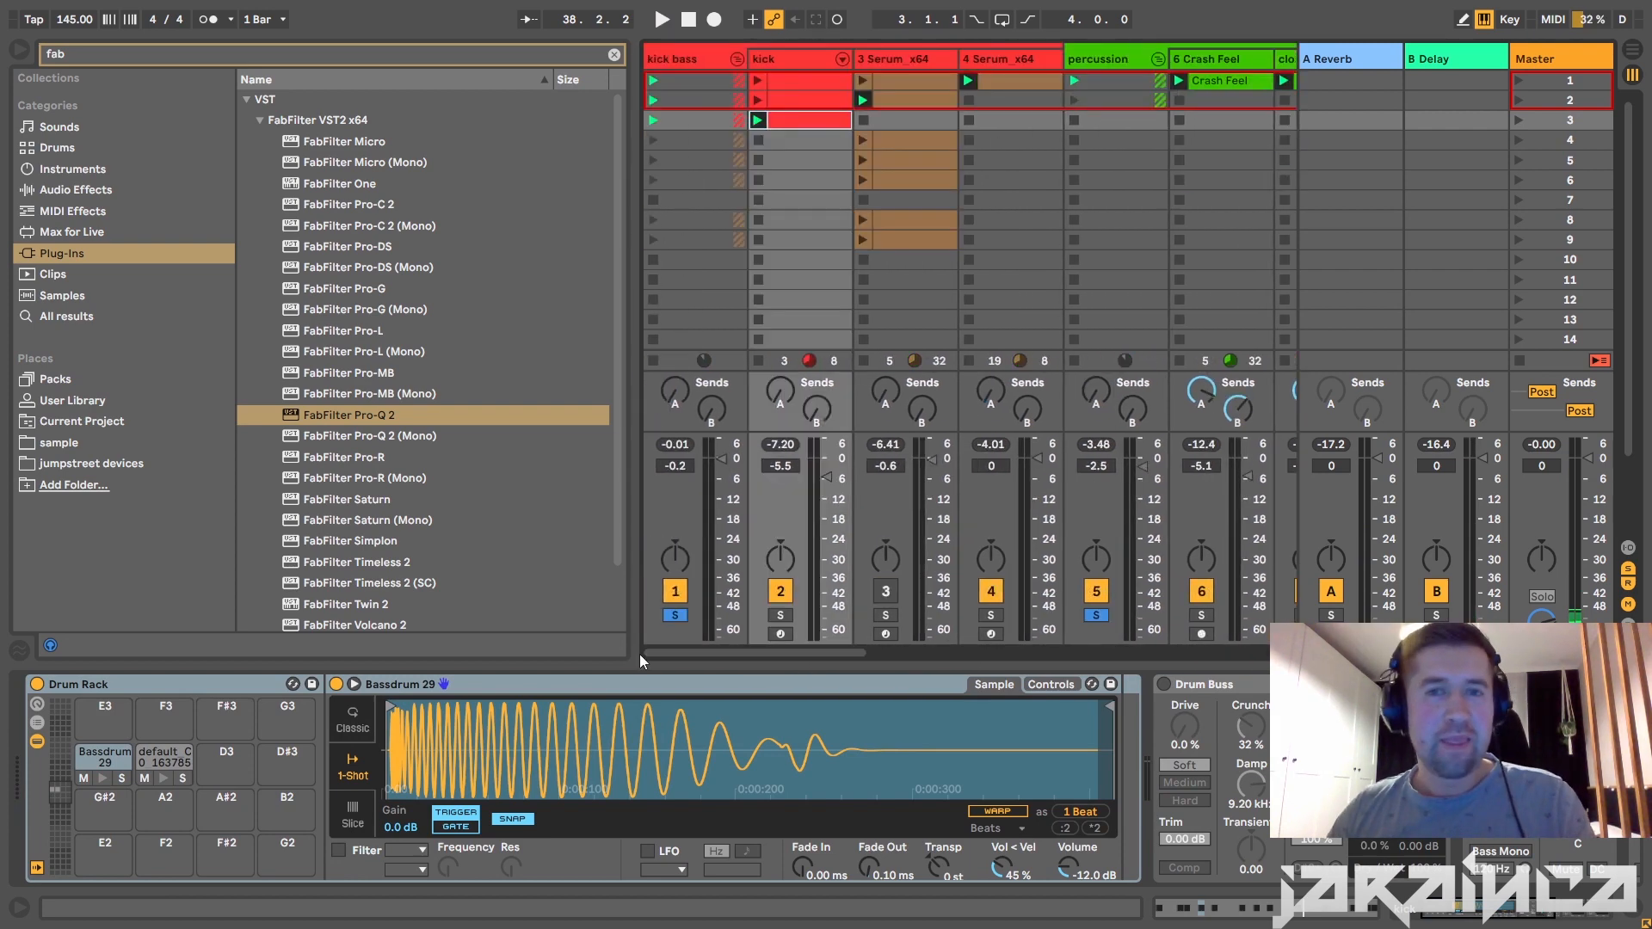